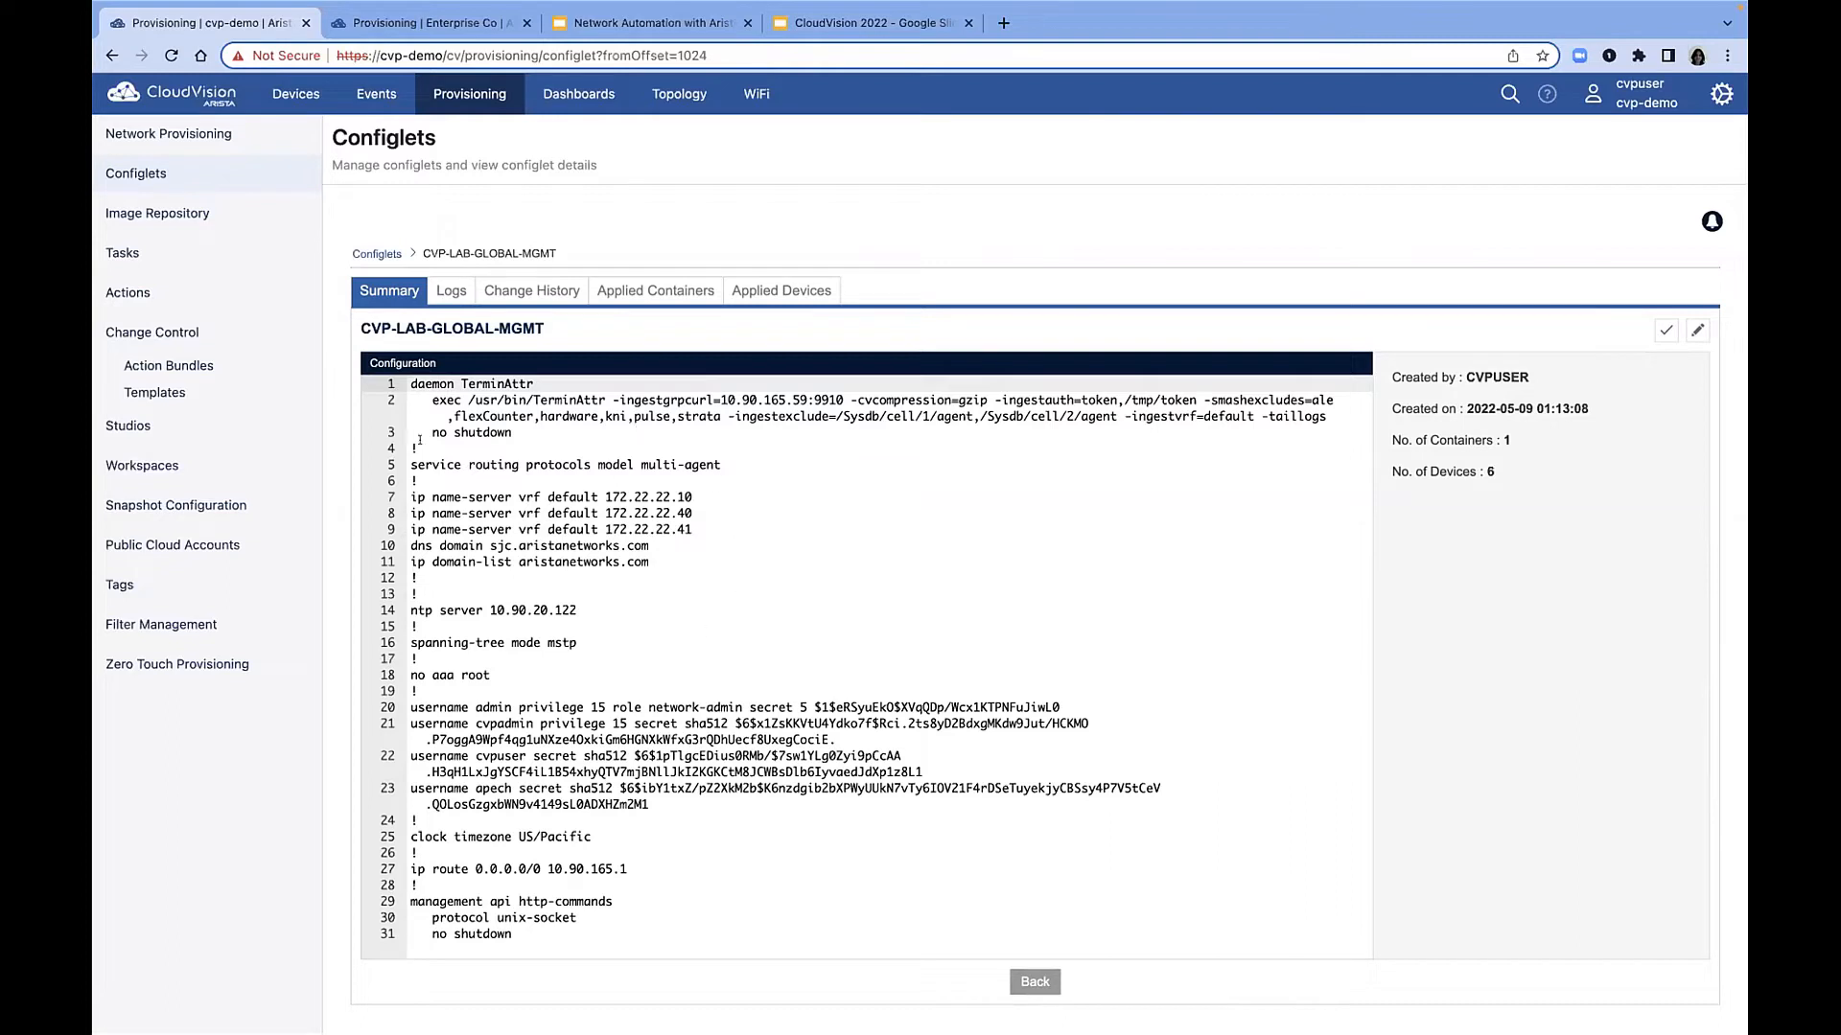
Examine the CVP-LAB-GLOBAL-MGMT configlet's configuration lines and the list of devices it is applied to.
drag(362, 330, 543, 329)
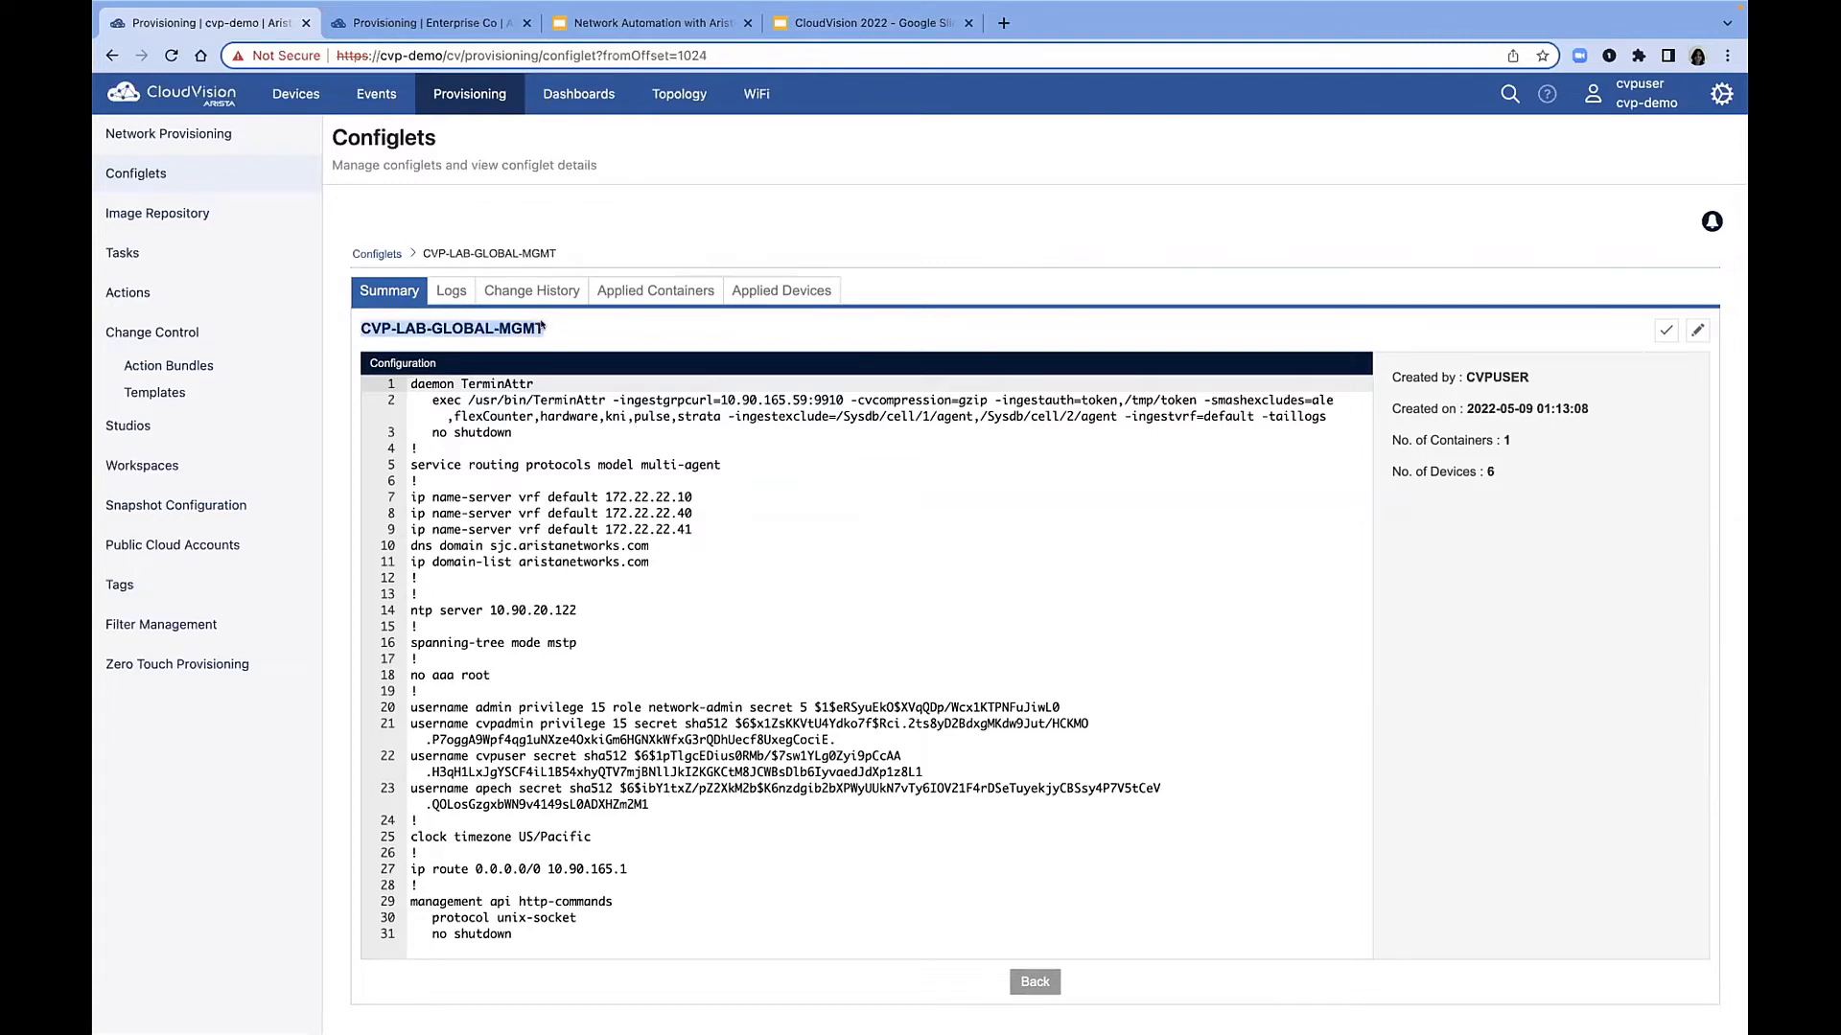
click(543, 331)
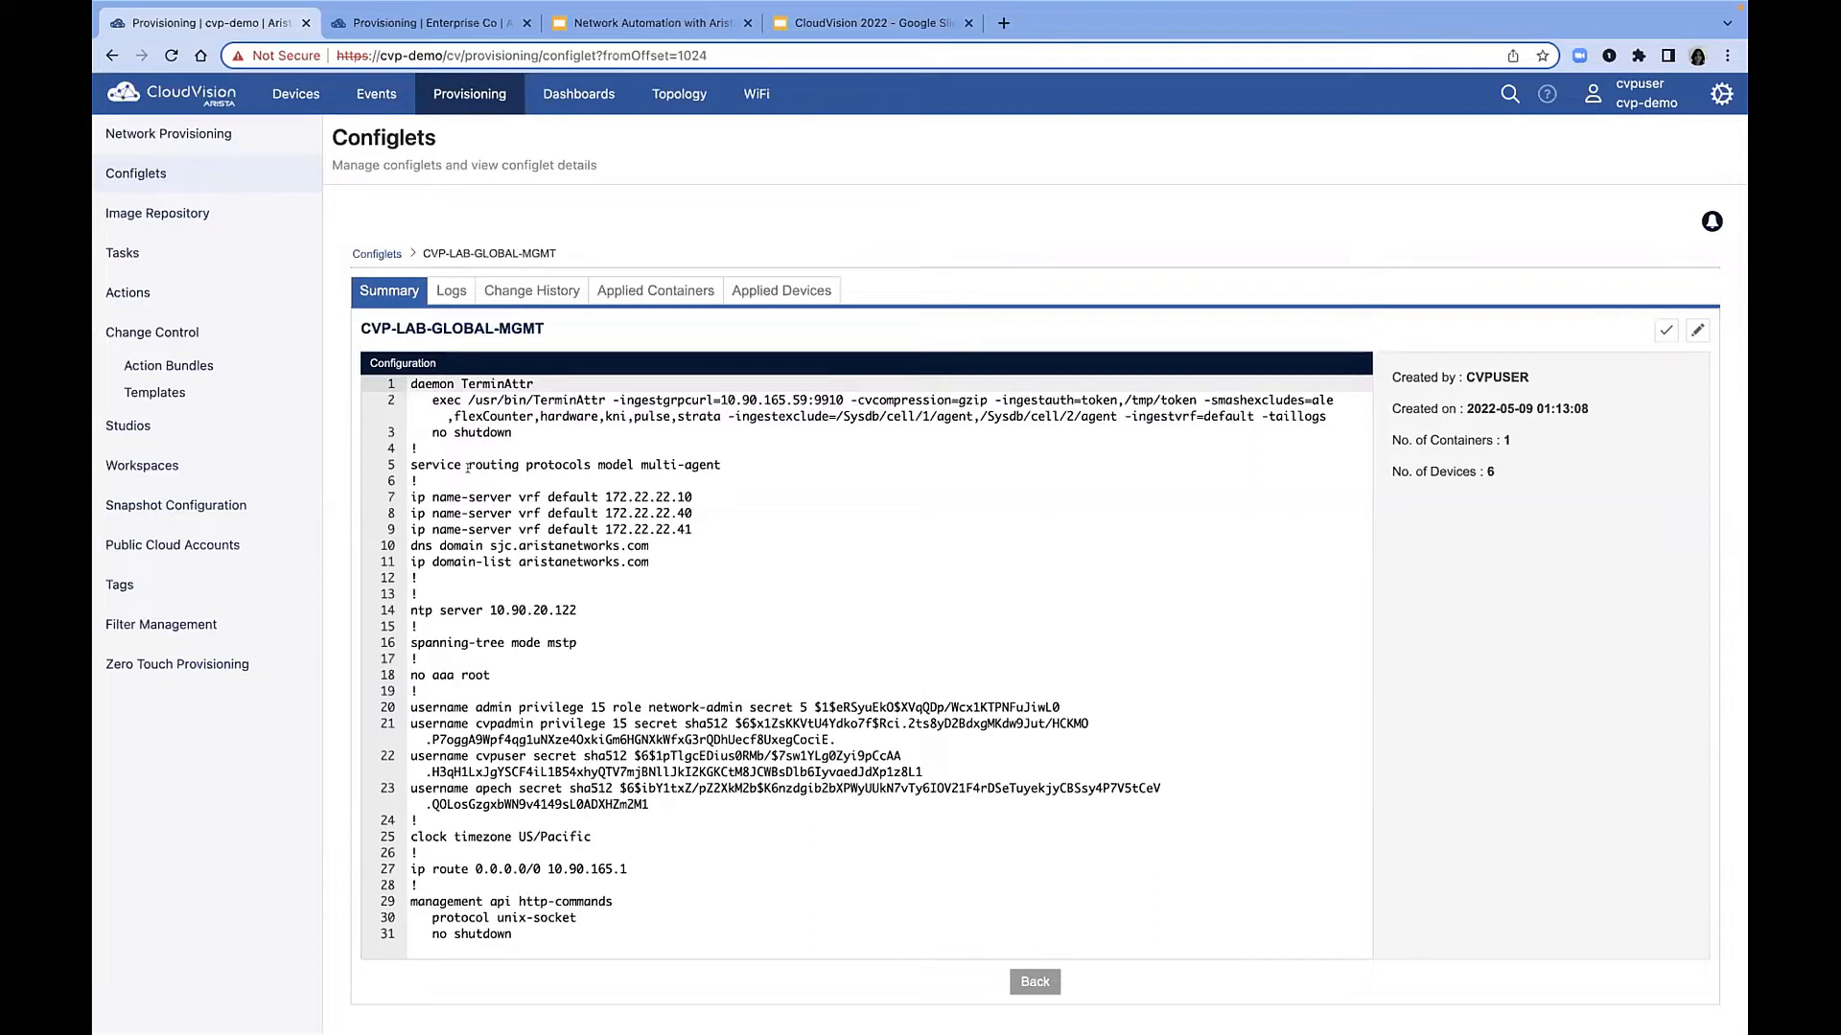
drag(468, 467, 573, 545)
click(573, 617)
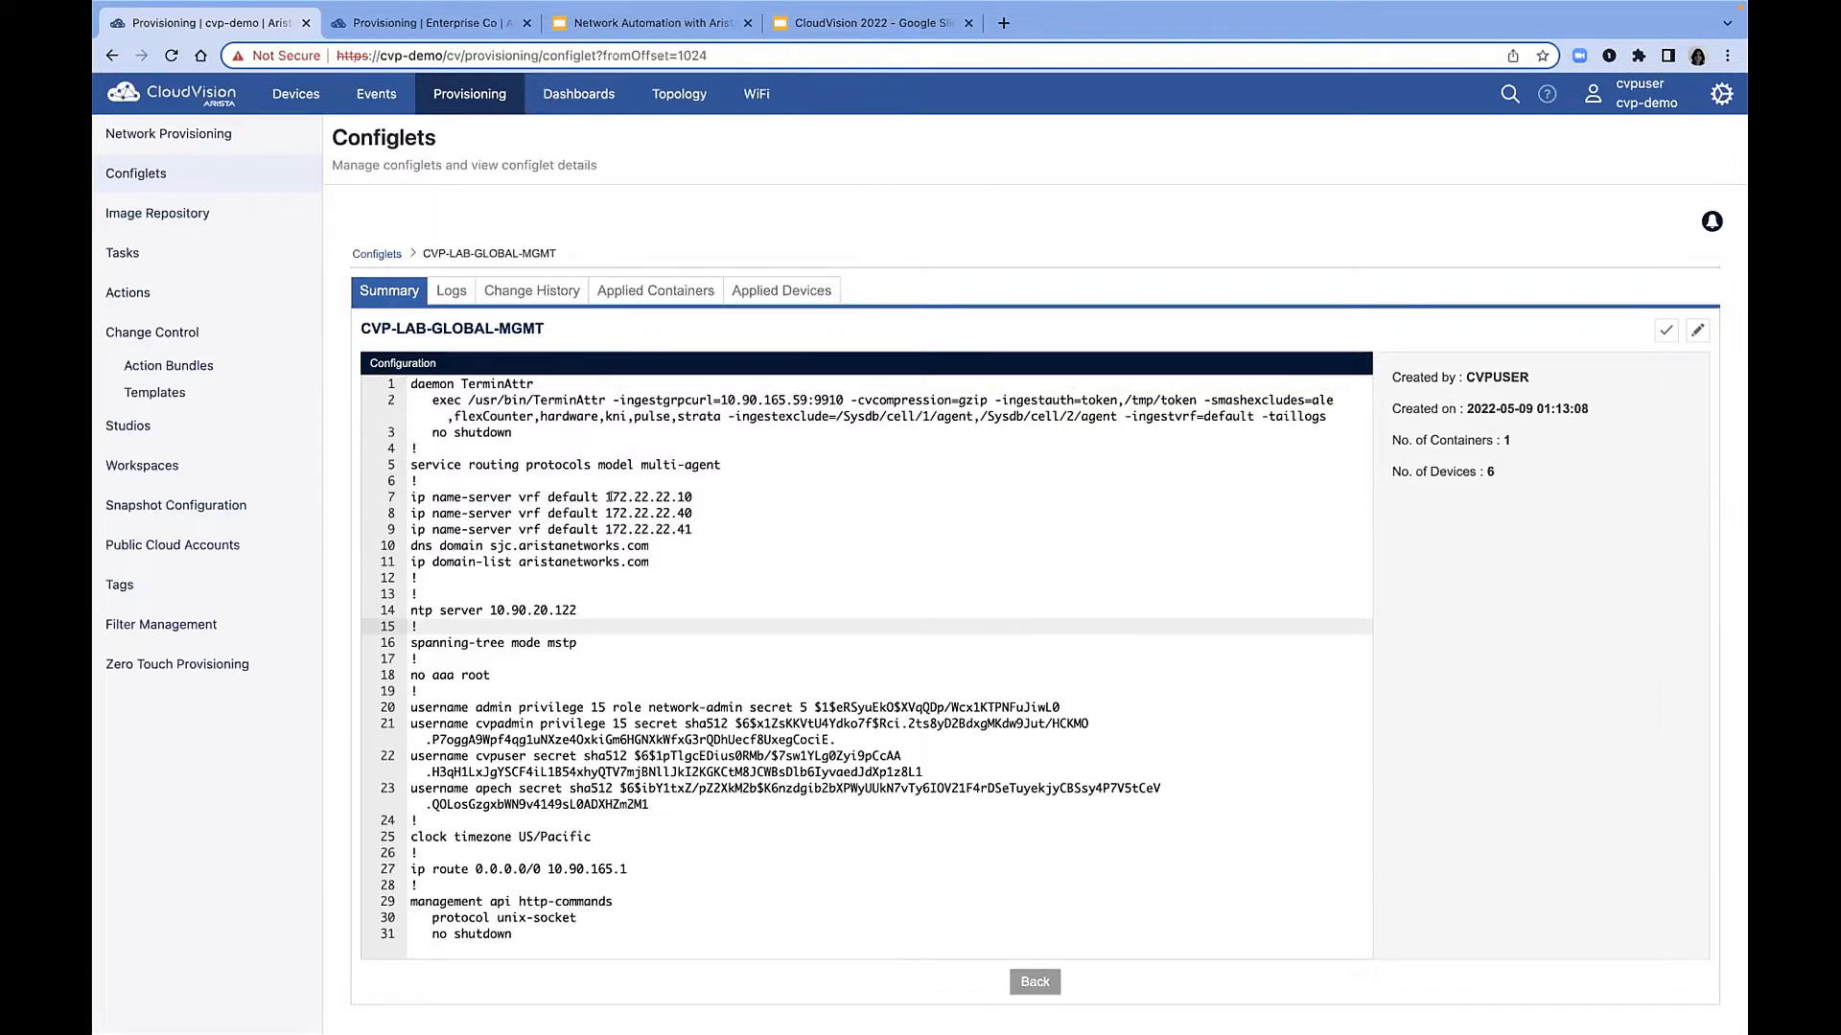
click(780, 291)
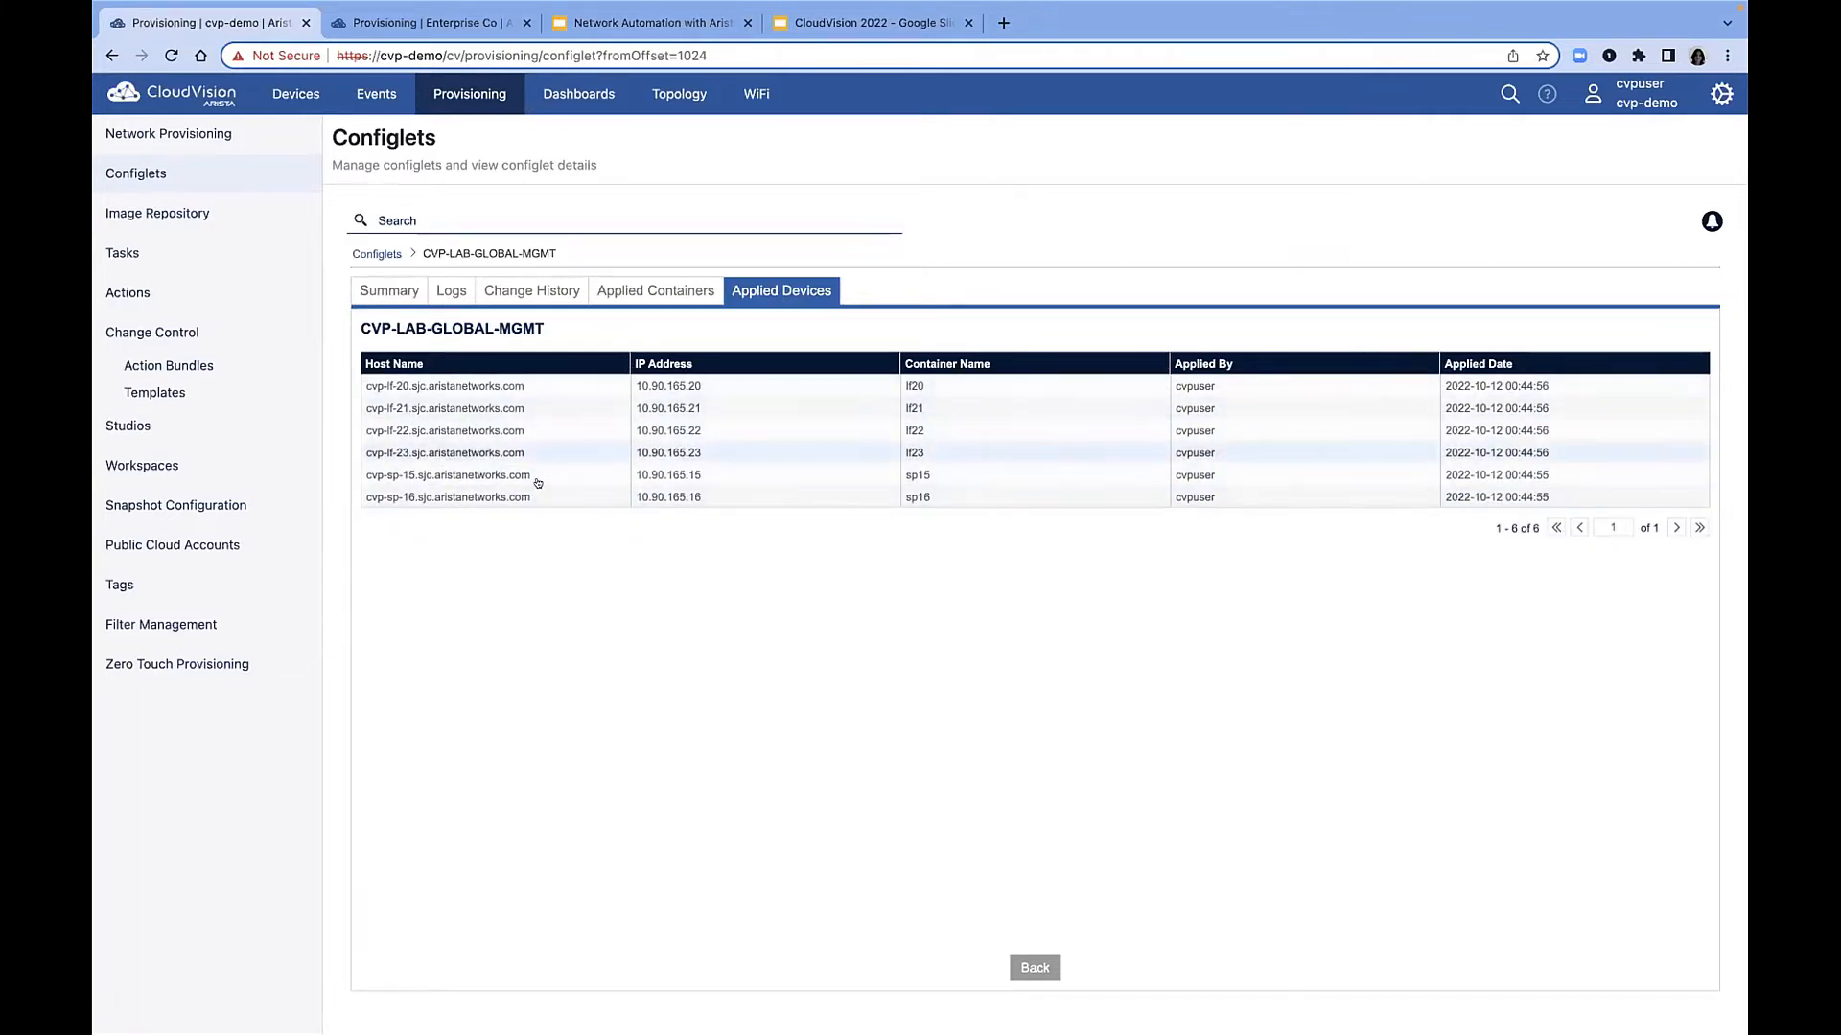
click(411, 292)
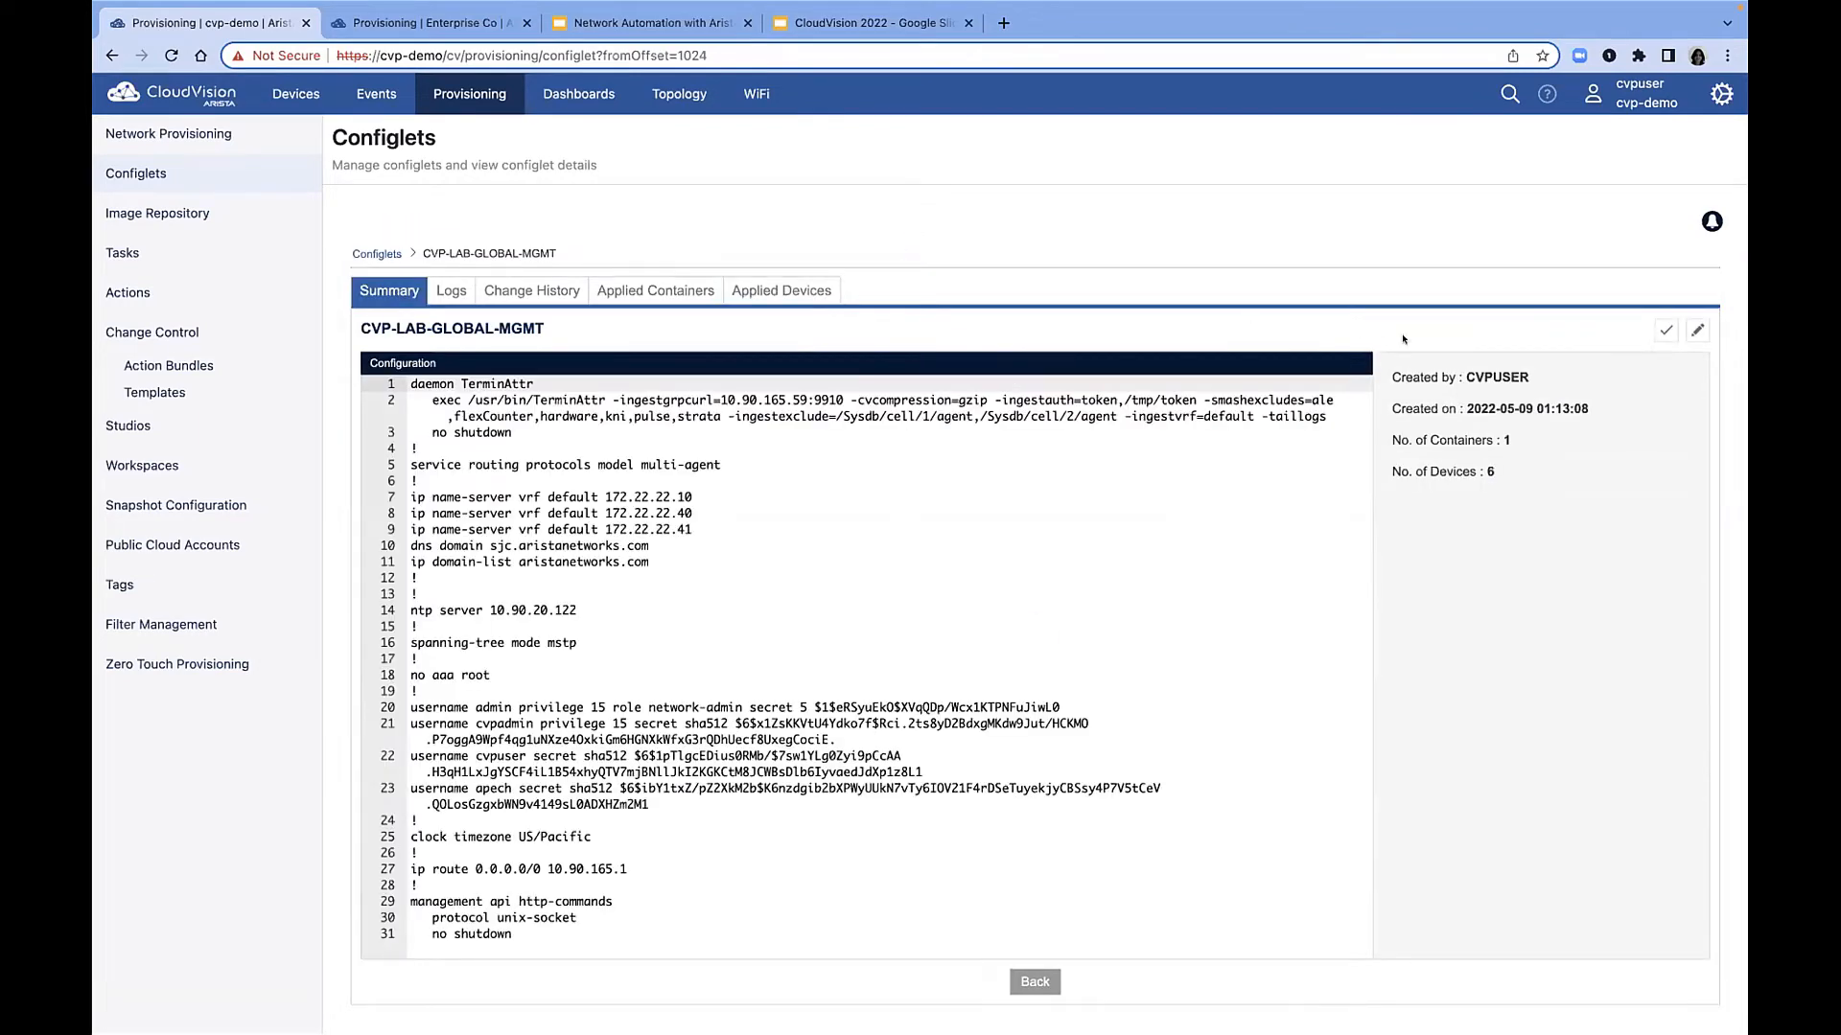
Add the line "ip name-server vrf default 172.22.22.42" below the 172.22.22.41 entry in CVP-LAB-GLOBAL-MGMT, then save and accept creating device tasks.
click(1696, 330)
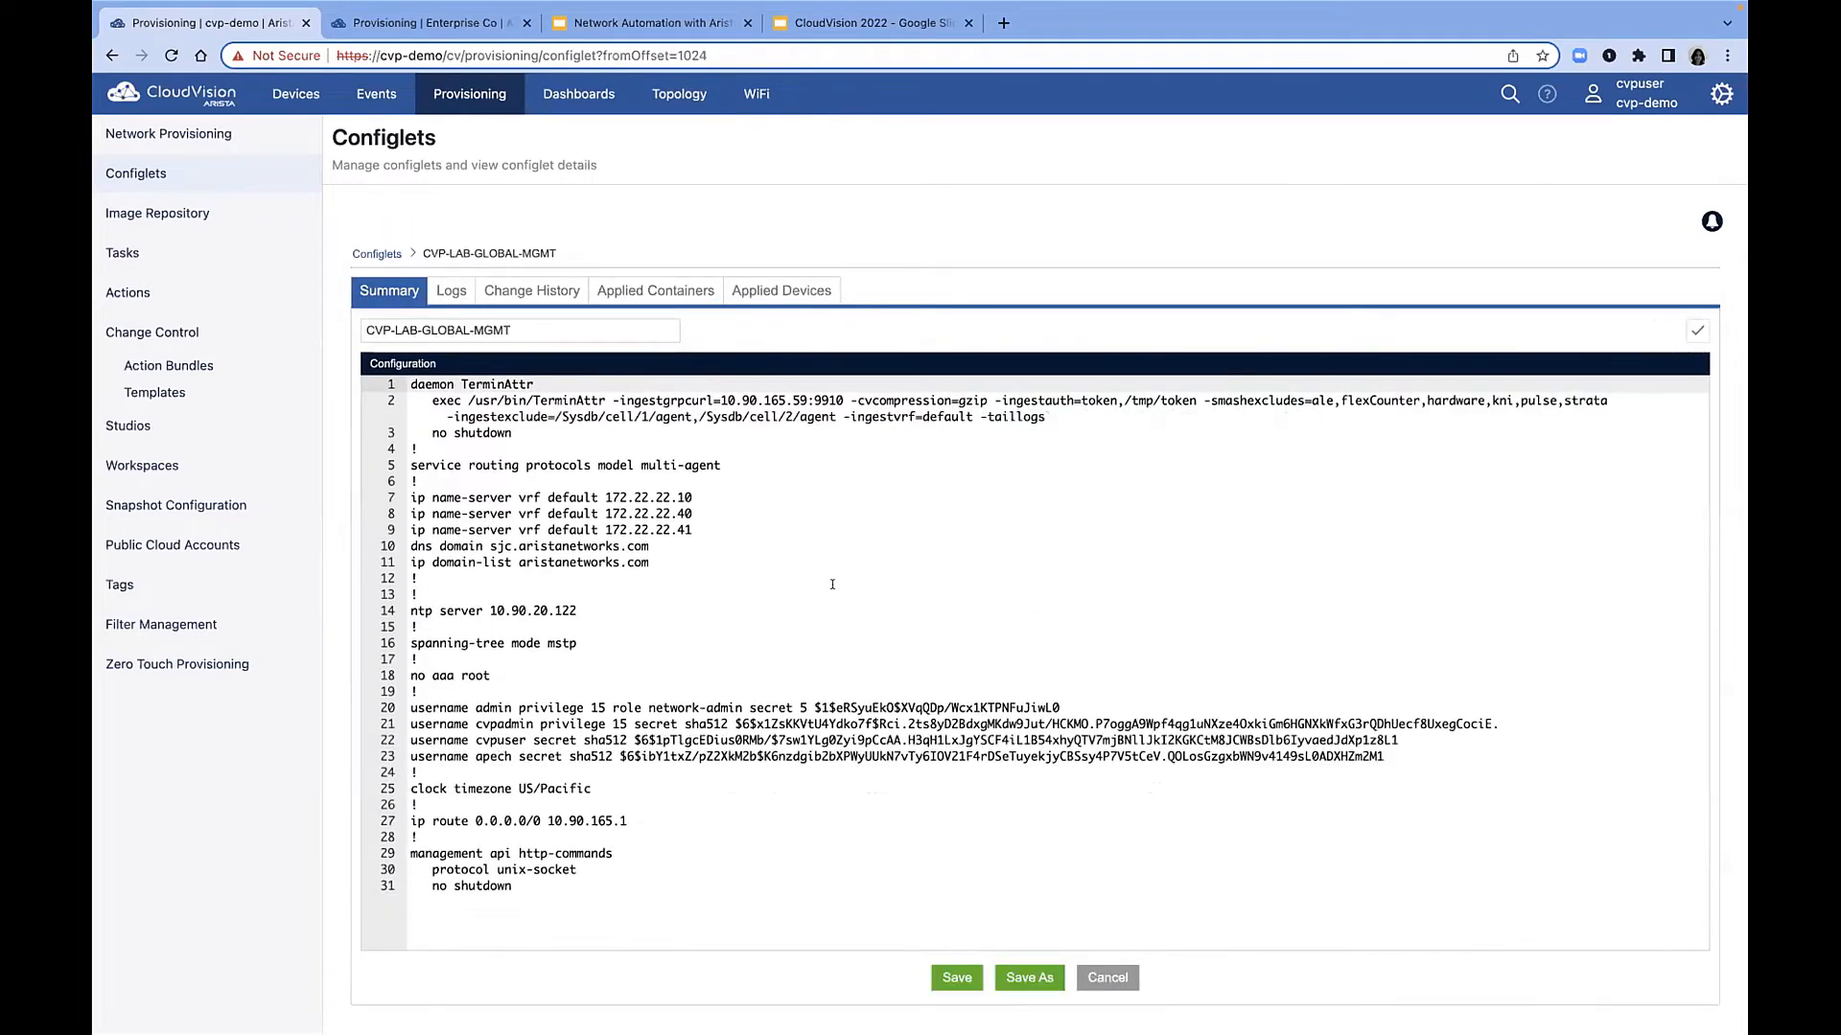
drag(694, 530, 397, 532)
key(ctrl+c)
click(705, 527)
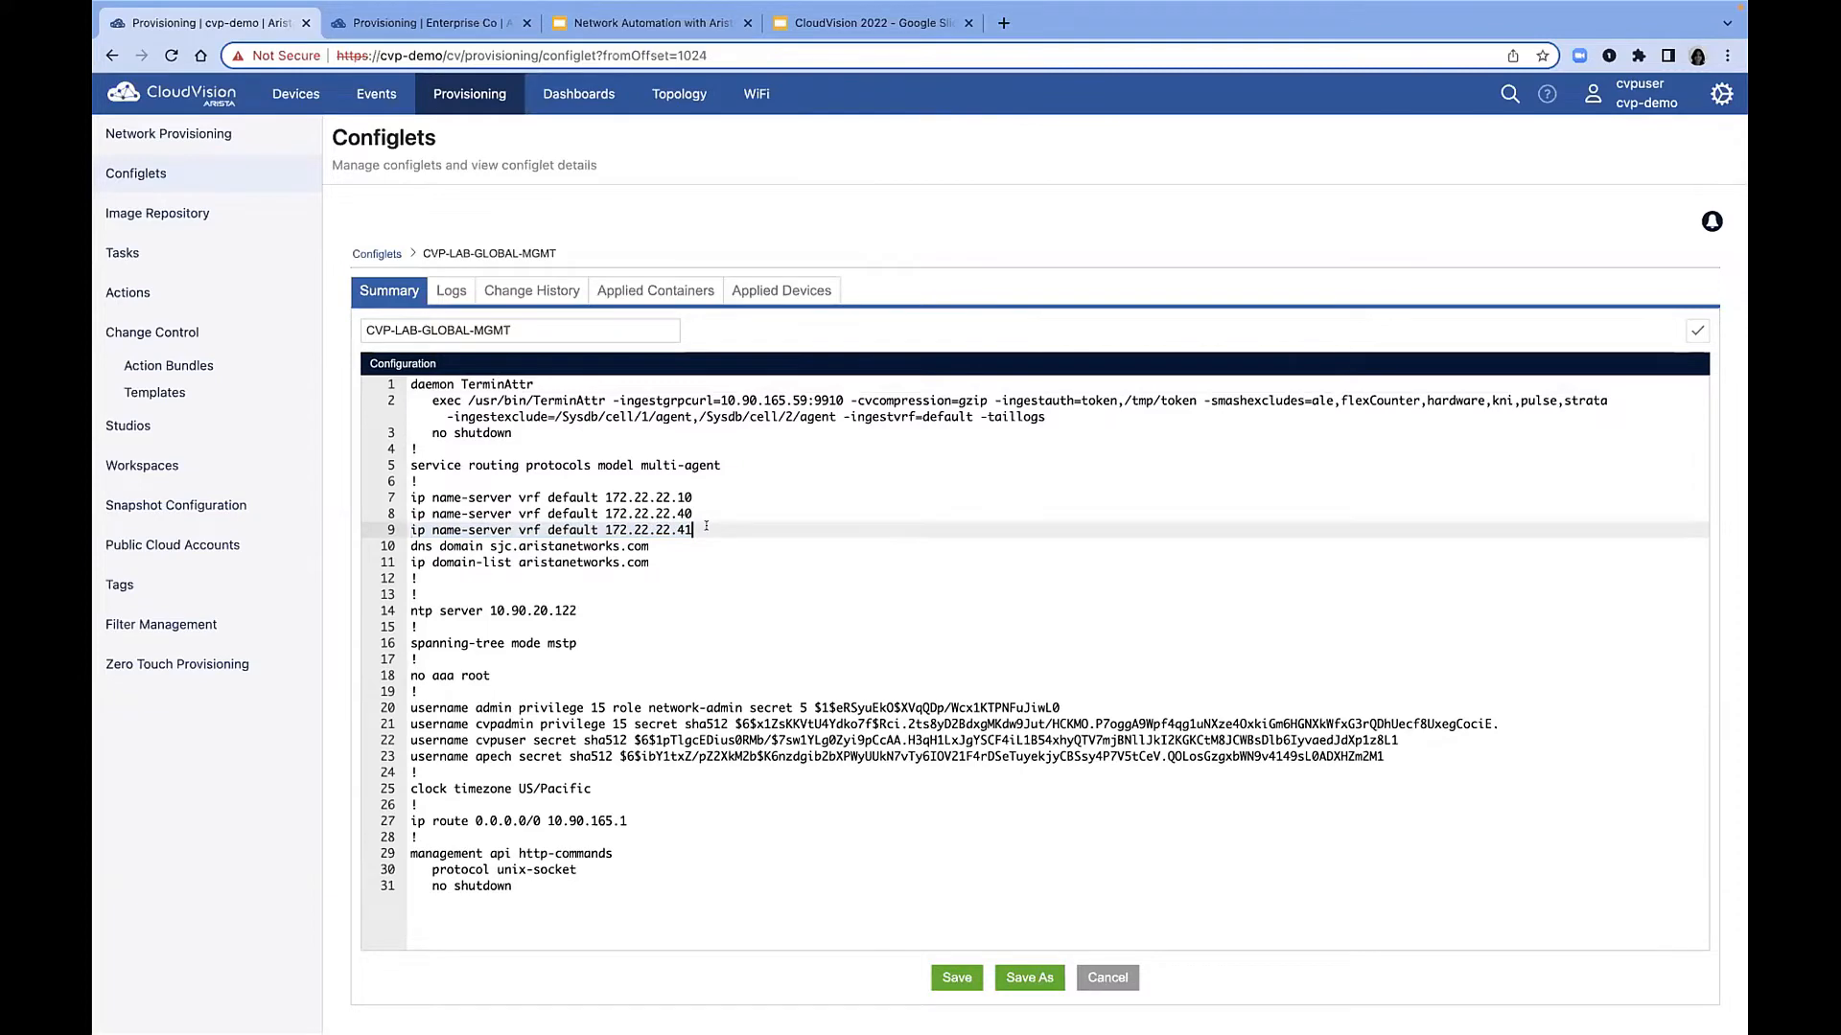
key(Return)
key(ctrl+v)
text(2)
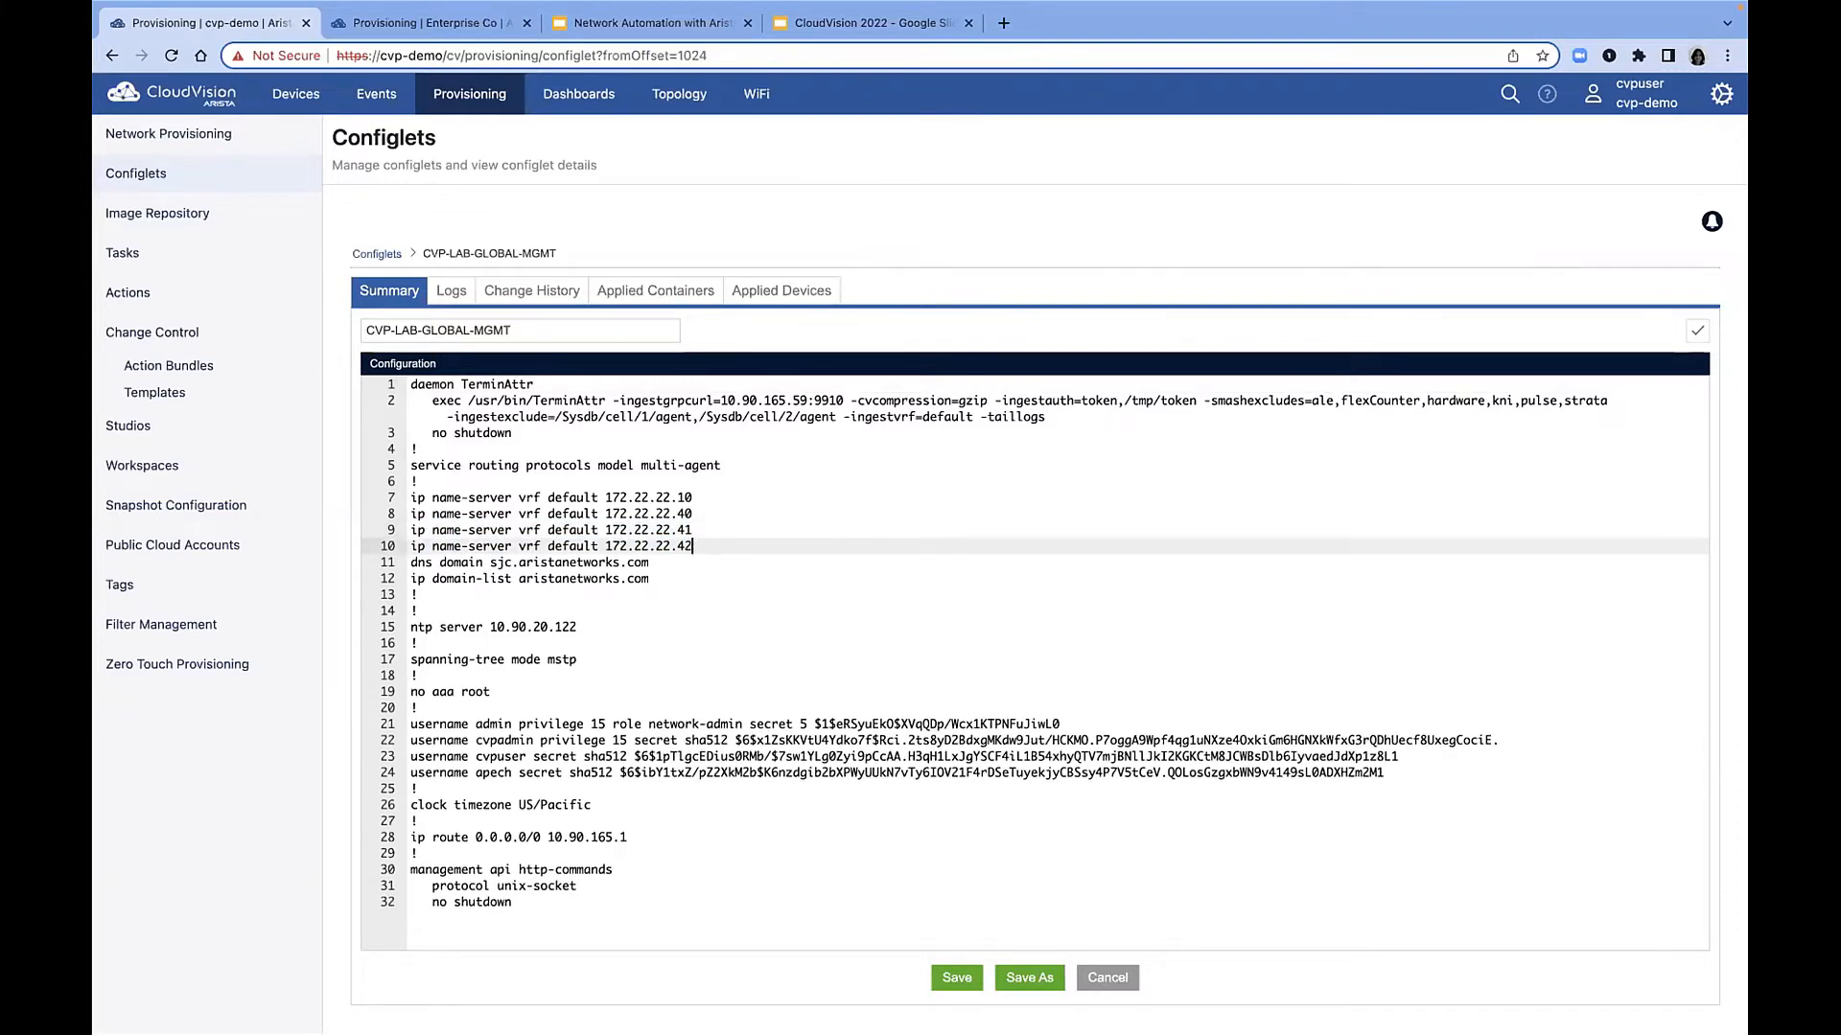
click(938, 971)
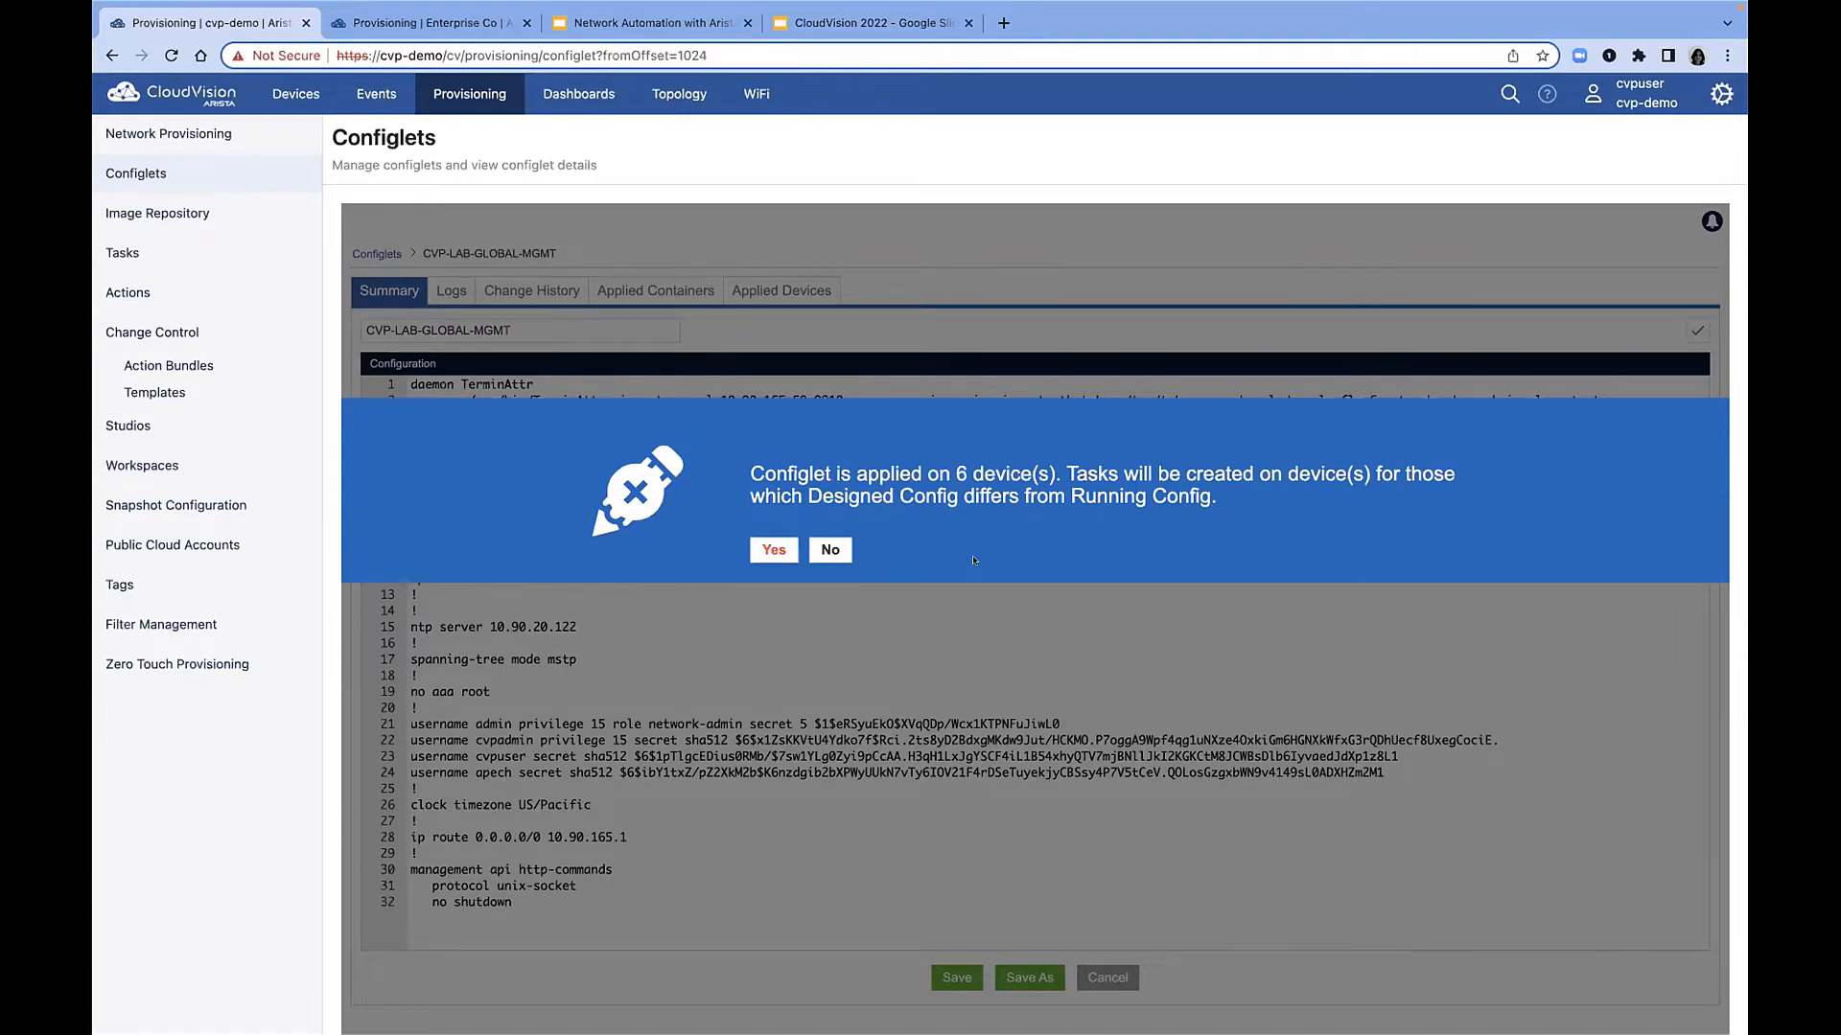
click(781, 553)
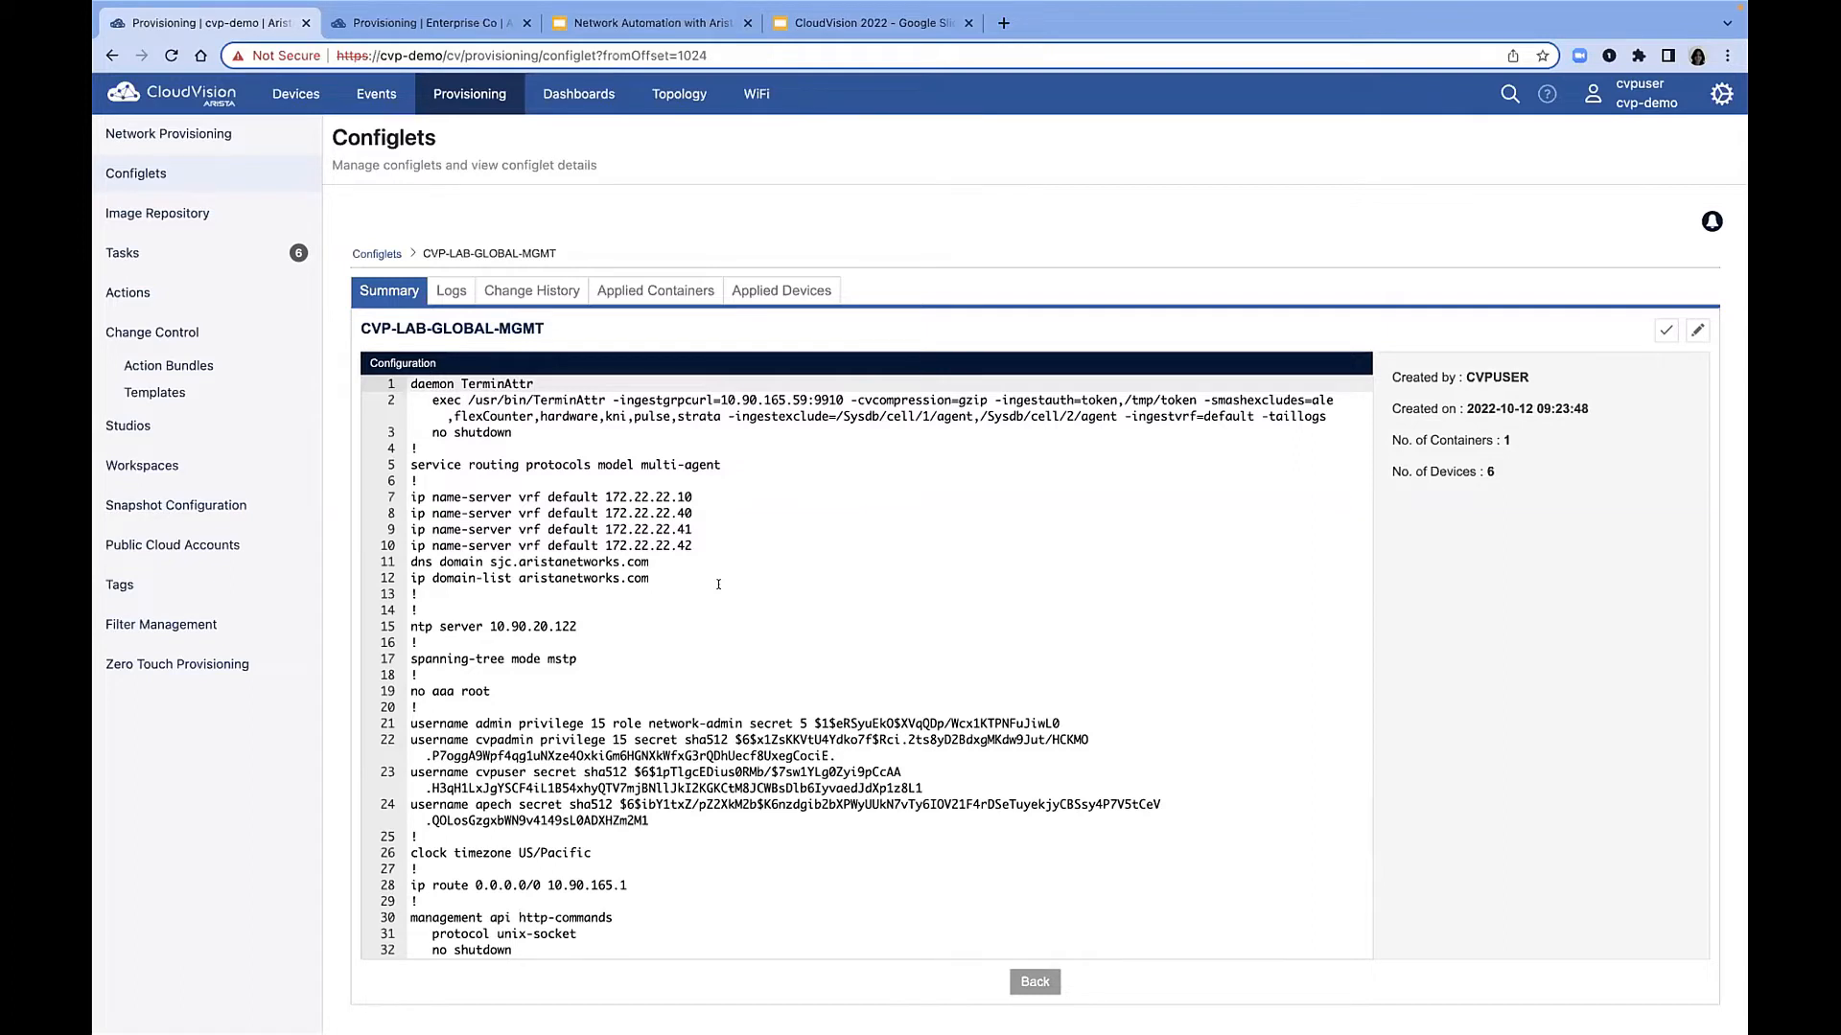
Open the CVP-LF-20-MLAG configlet from the configlet list and examine its interface and MLAG configuration sections.
click(373, 253)
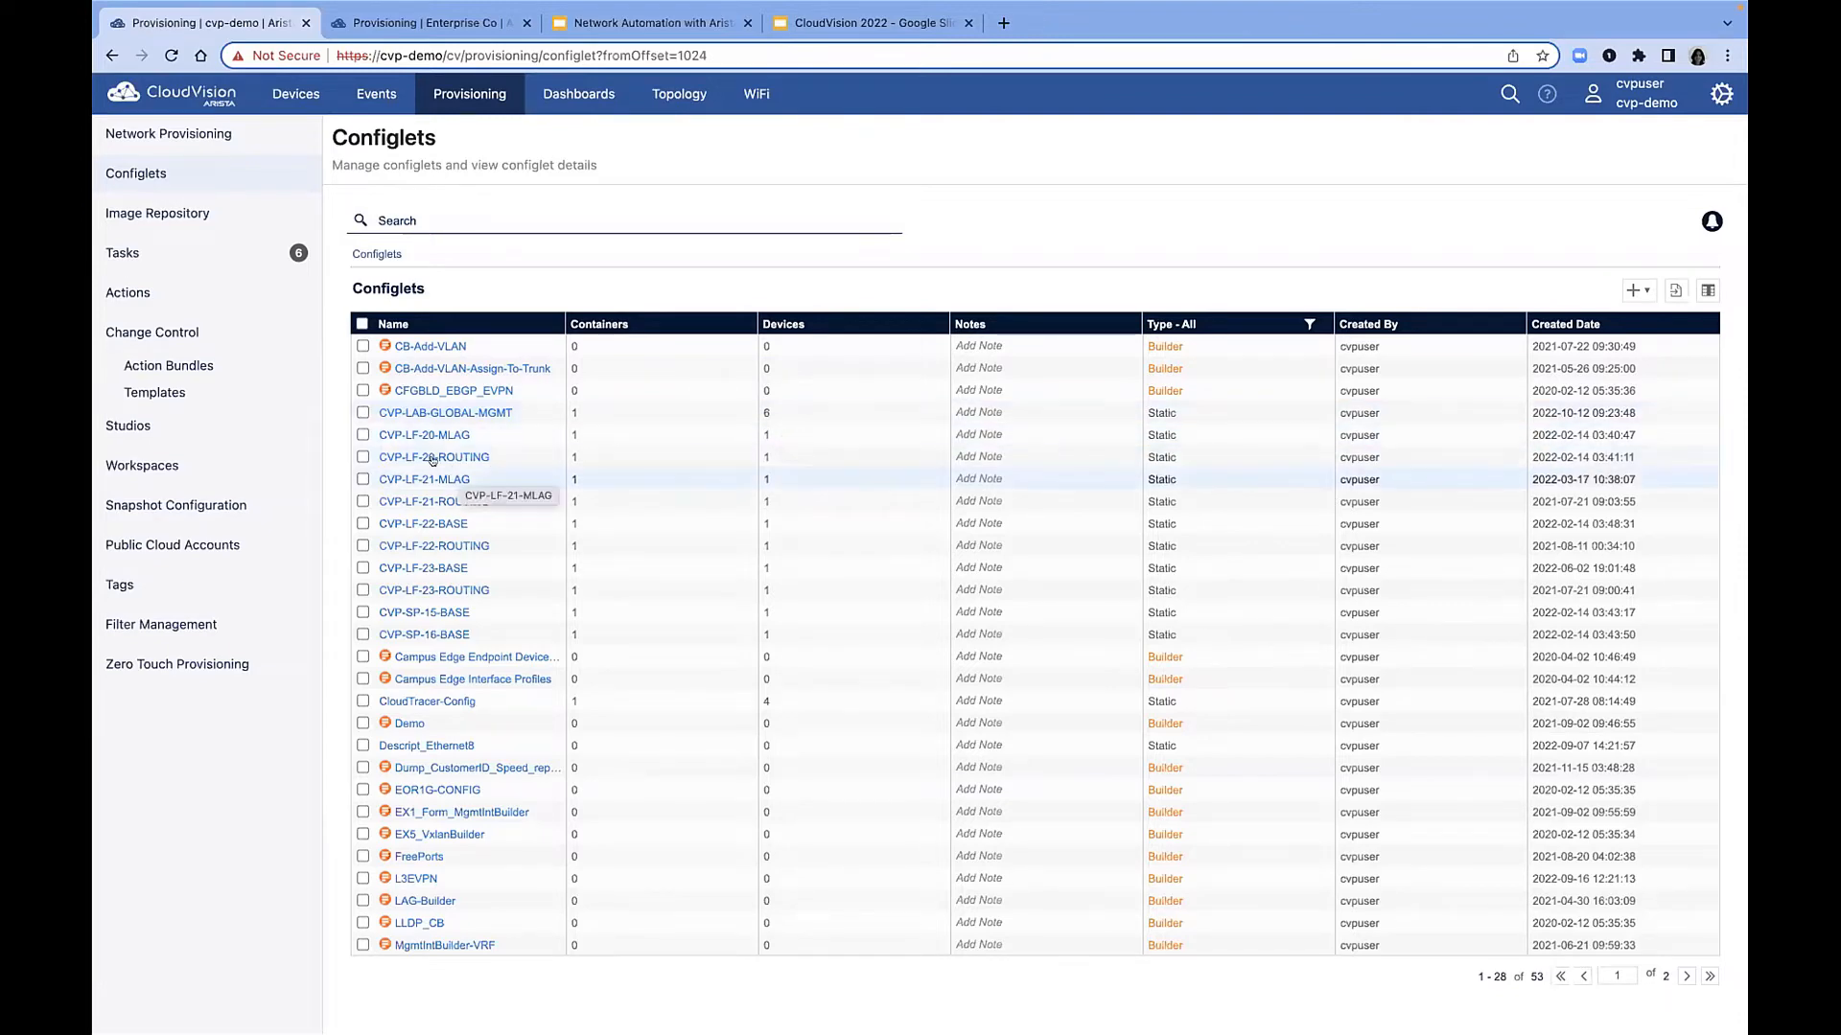
click(427, 427)
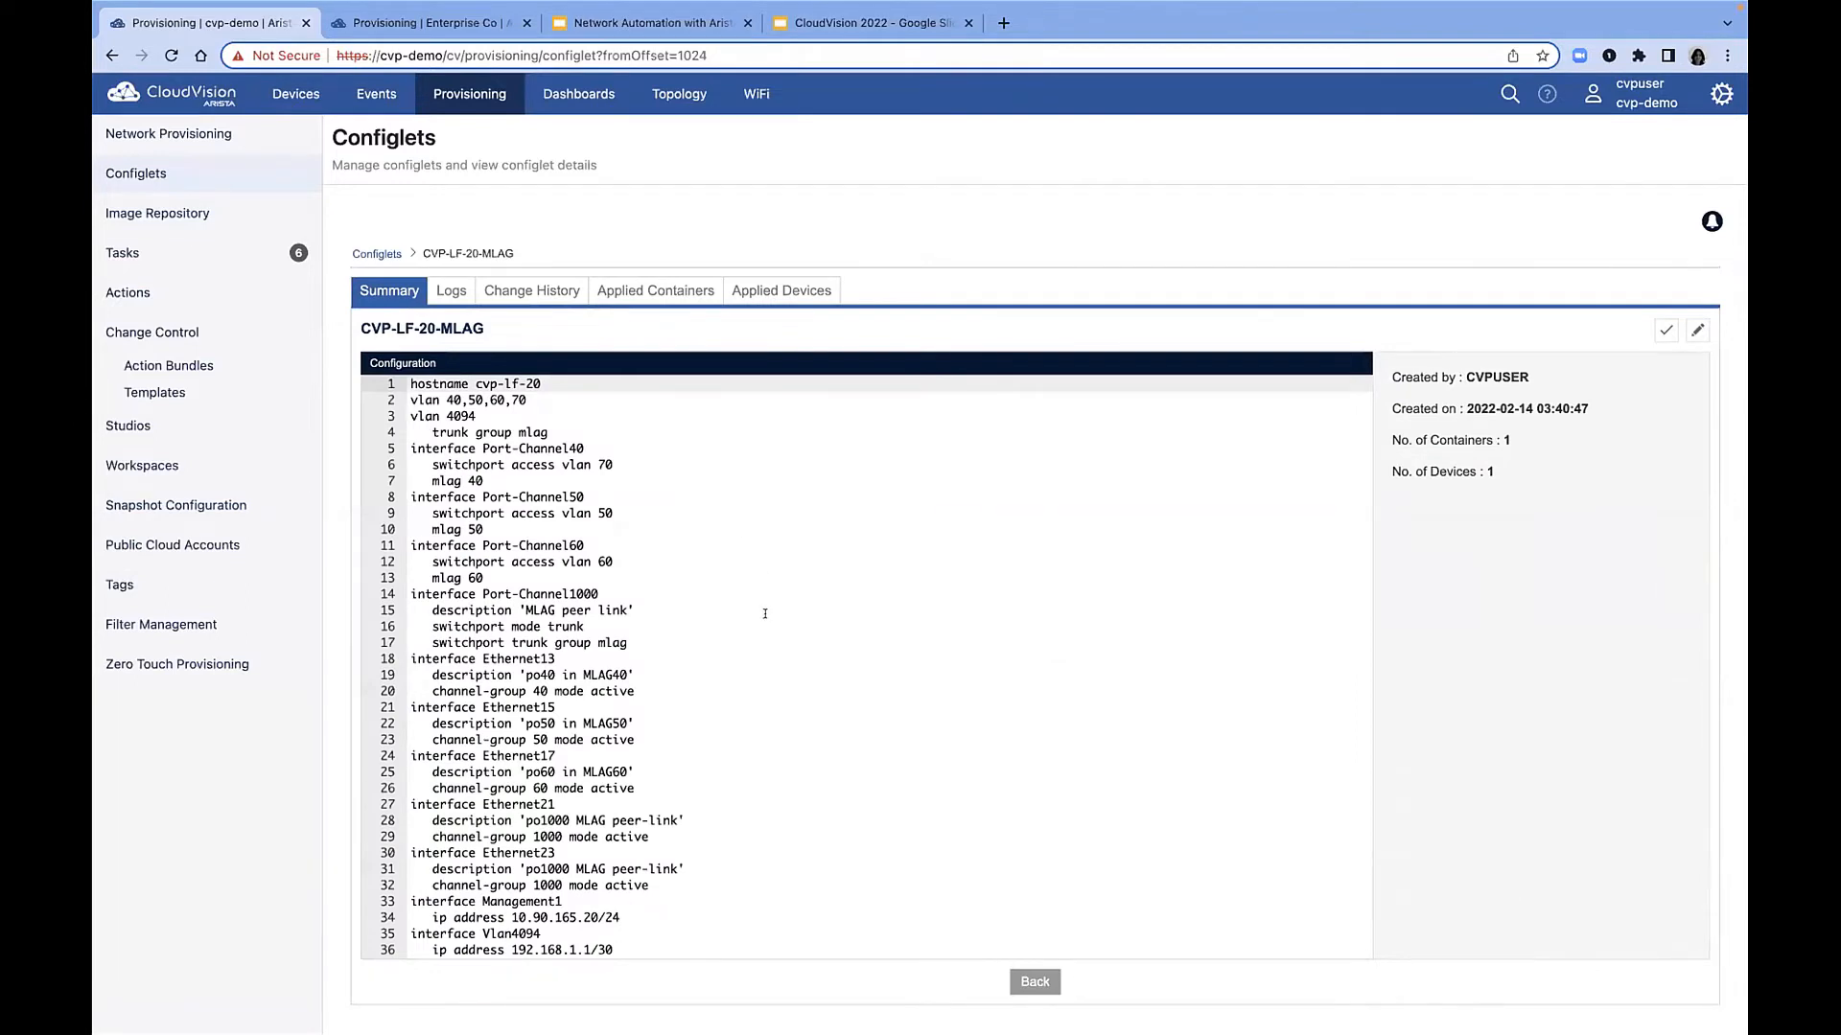
scroll(765, 613, down, 5)
scroll(765, 613, up, 5)
scroll(765, 614, down, 2)
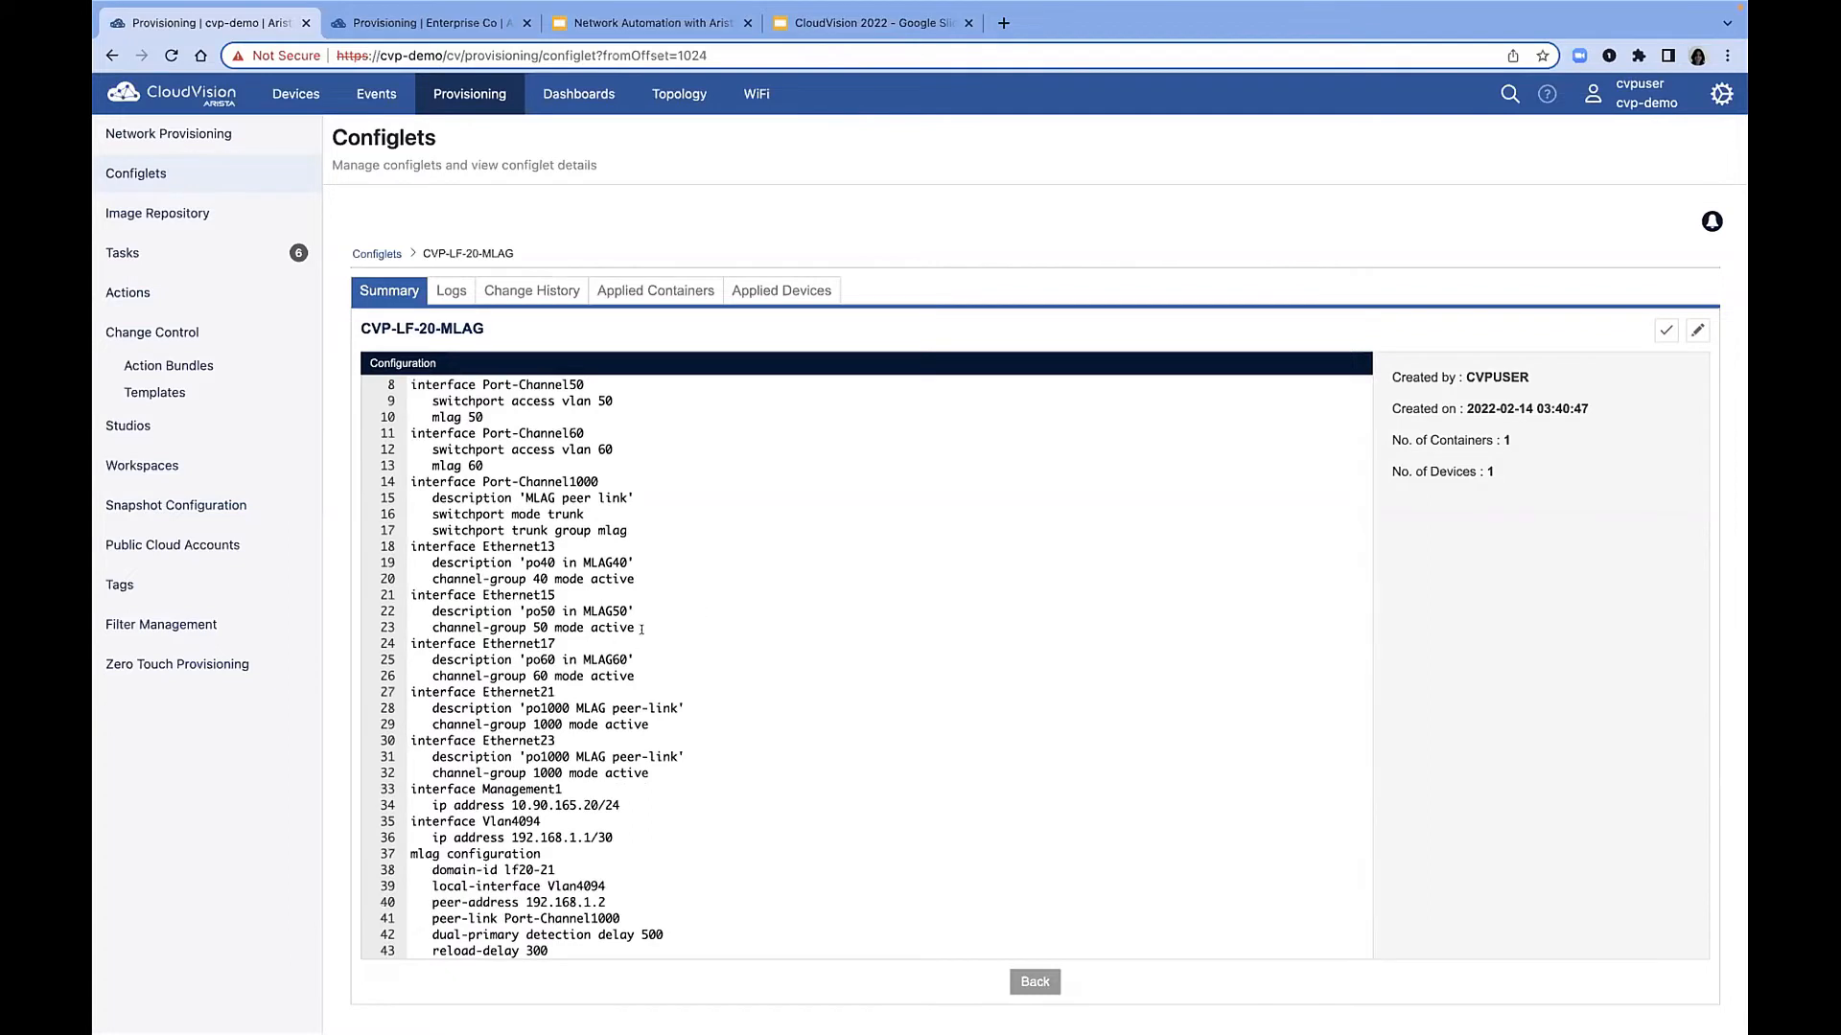
double_click(421, 249)
click(540, 257)
drag(571, 947, 405, 849)
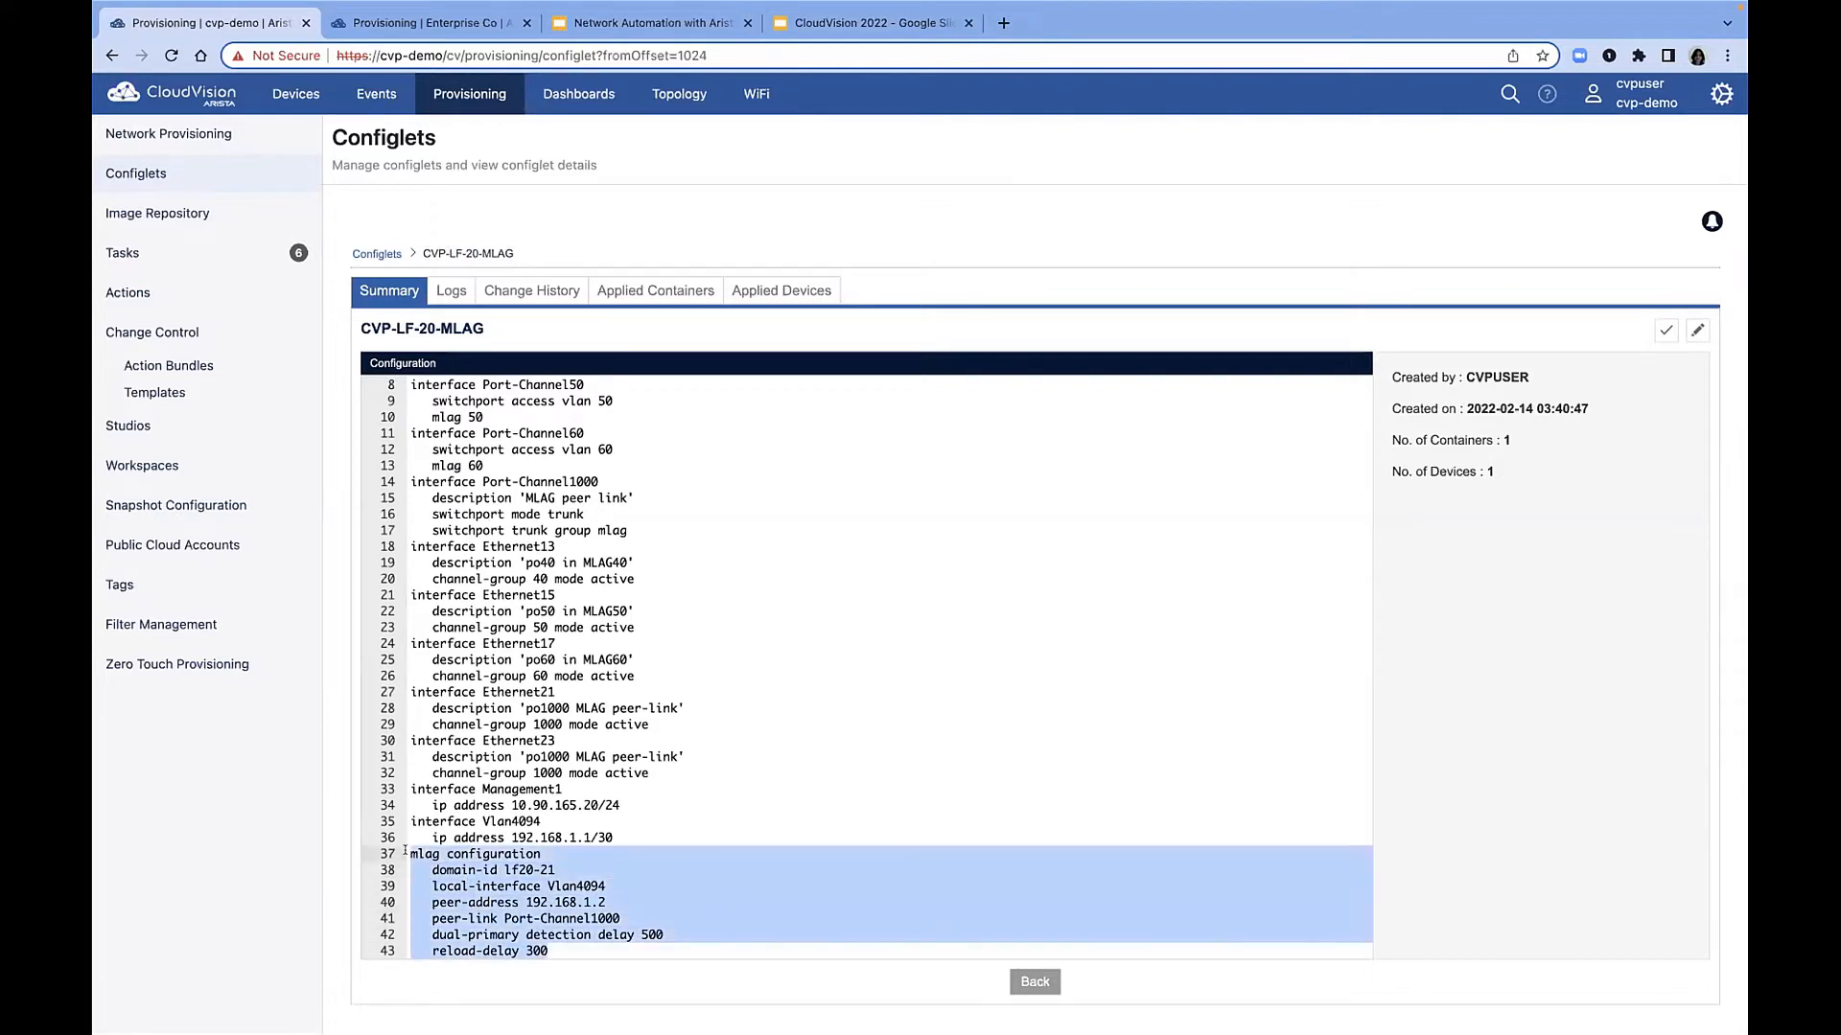
Open the CVP-LF-21-ROUTING configlet from the configlet list and examine its router BGP section.
click(377, 253)
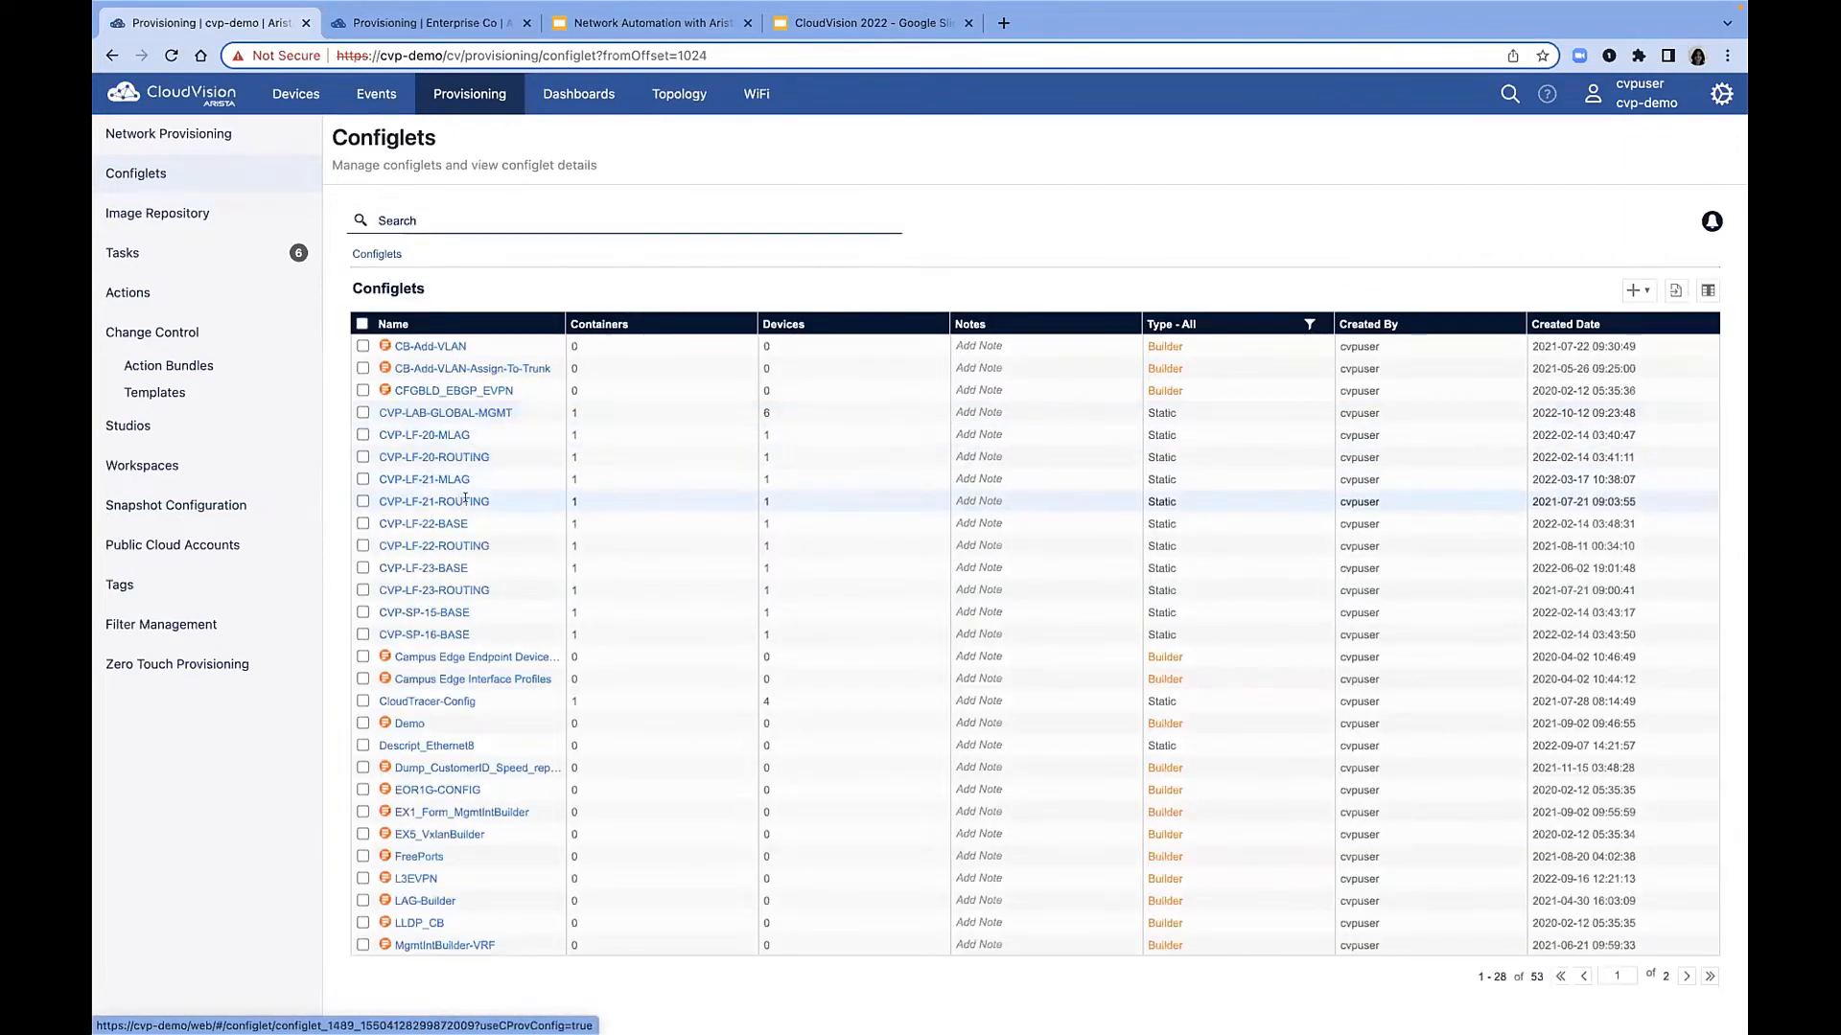
click(460, 501)
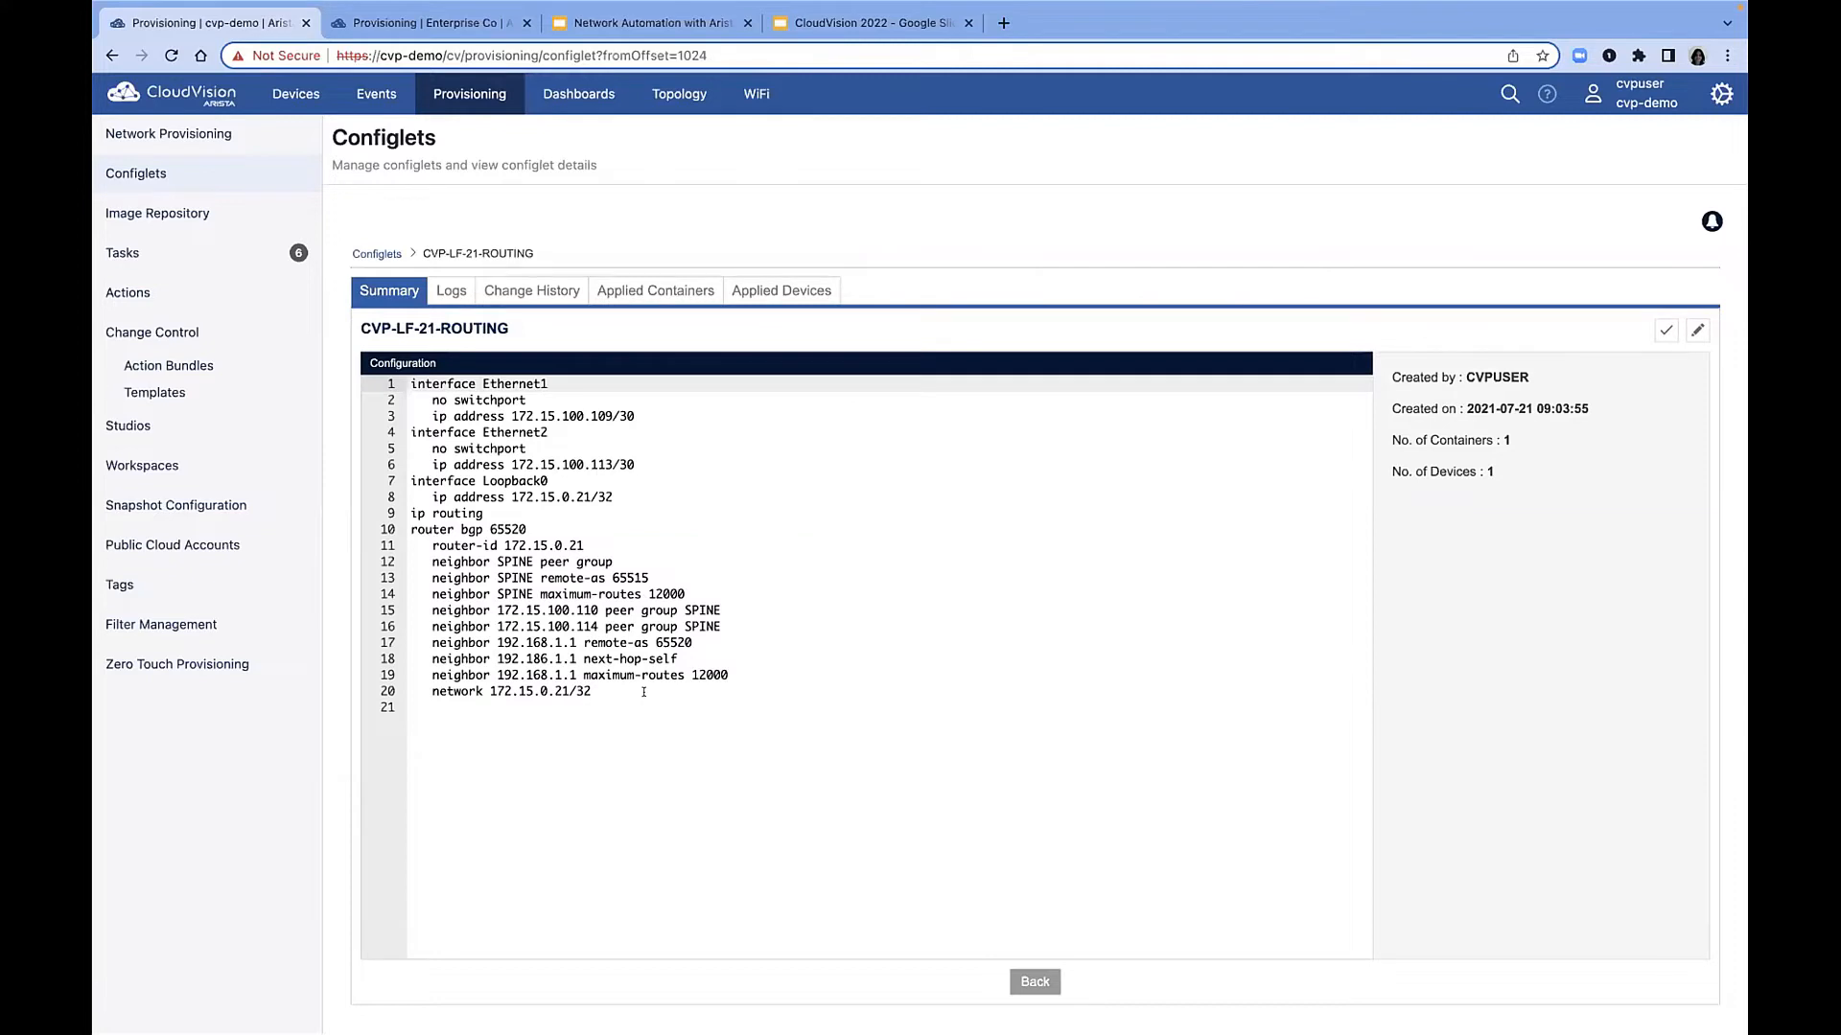
click(410, 528)
drag(496, 558, 703, 709)
click(703, 729)
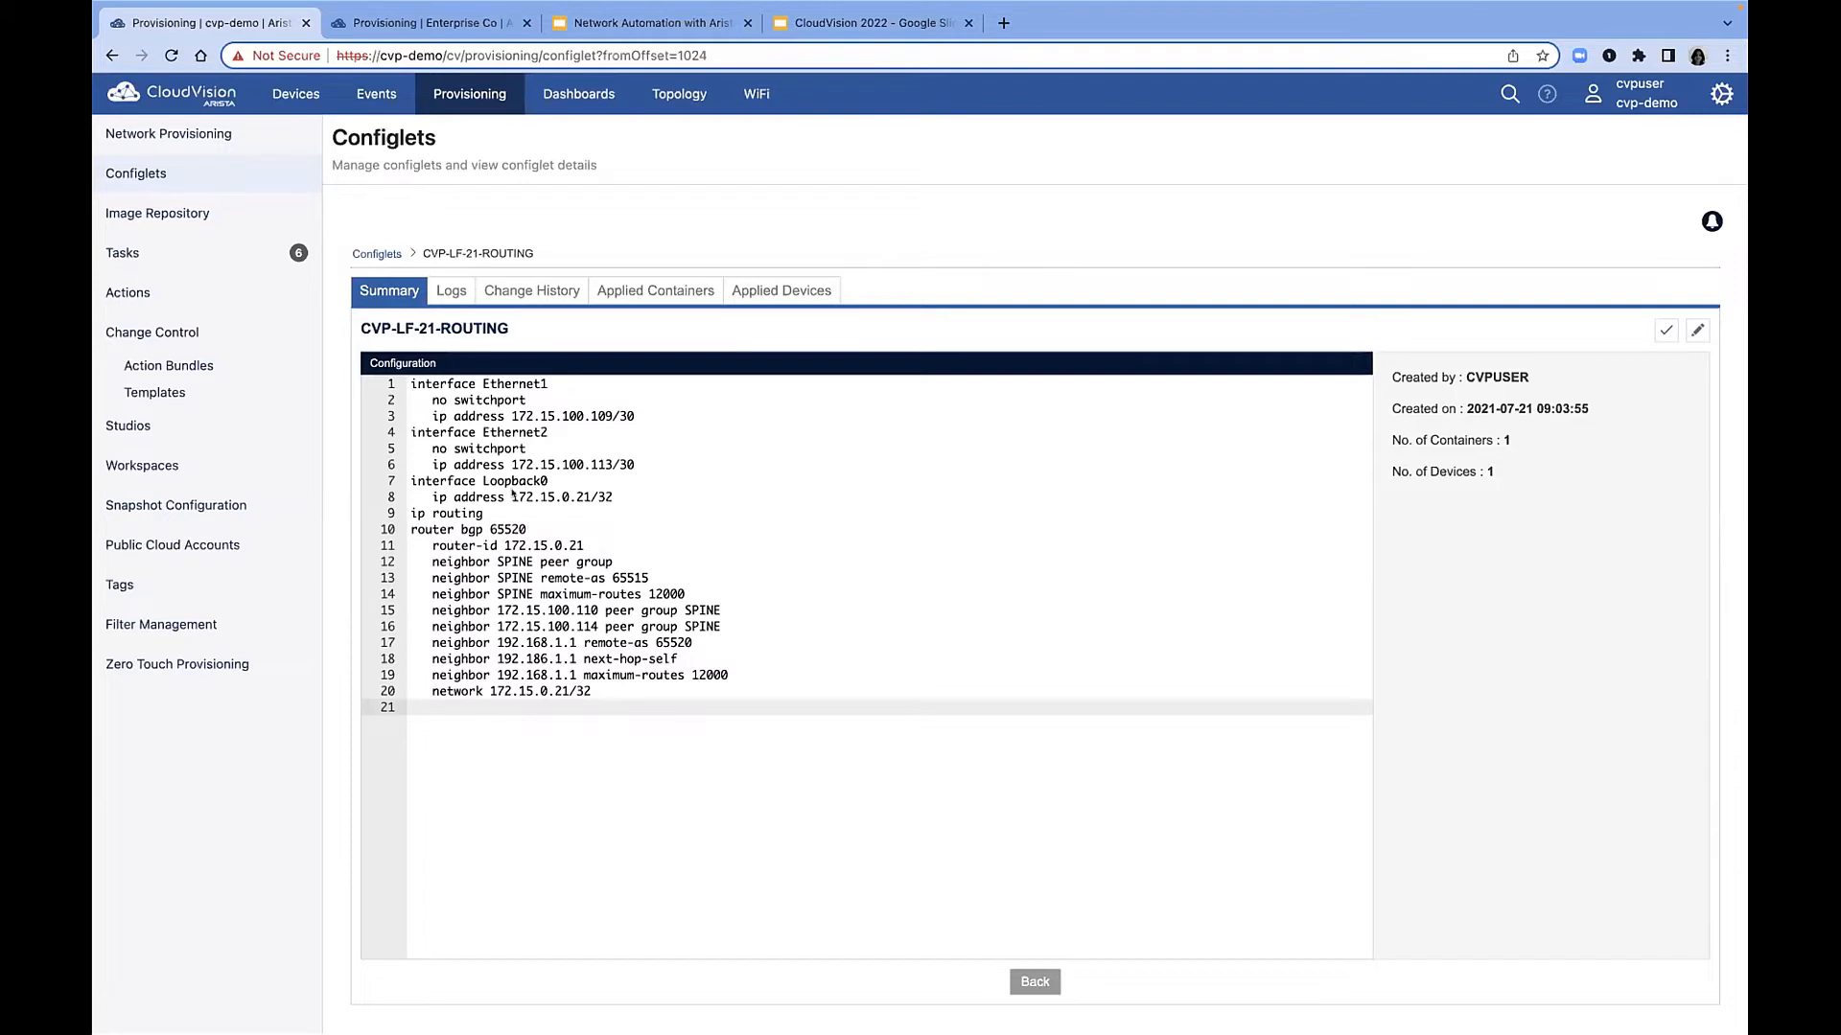
Review the configurations of the CVP-LF-22-BASE and CVP-LF-23-ROUTING configlets.
click(377, 253)
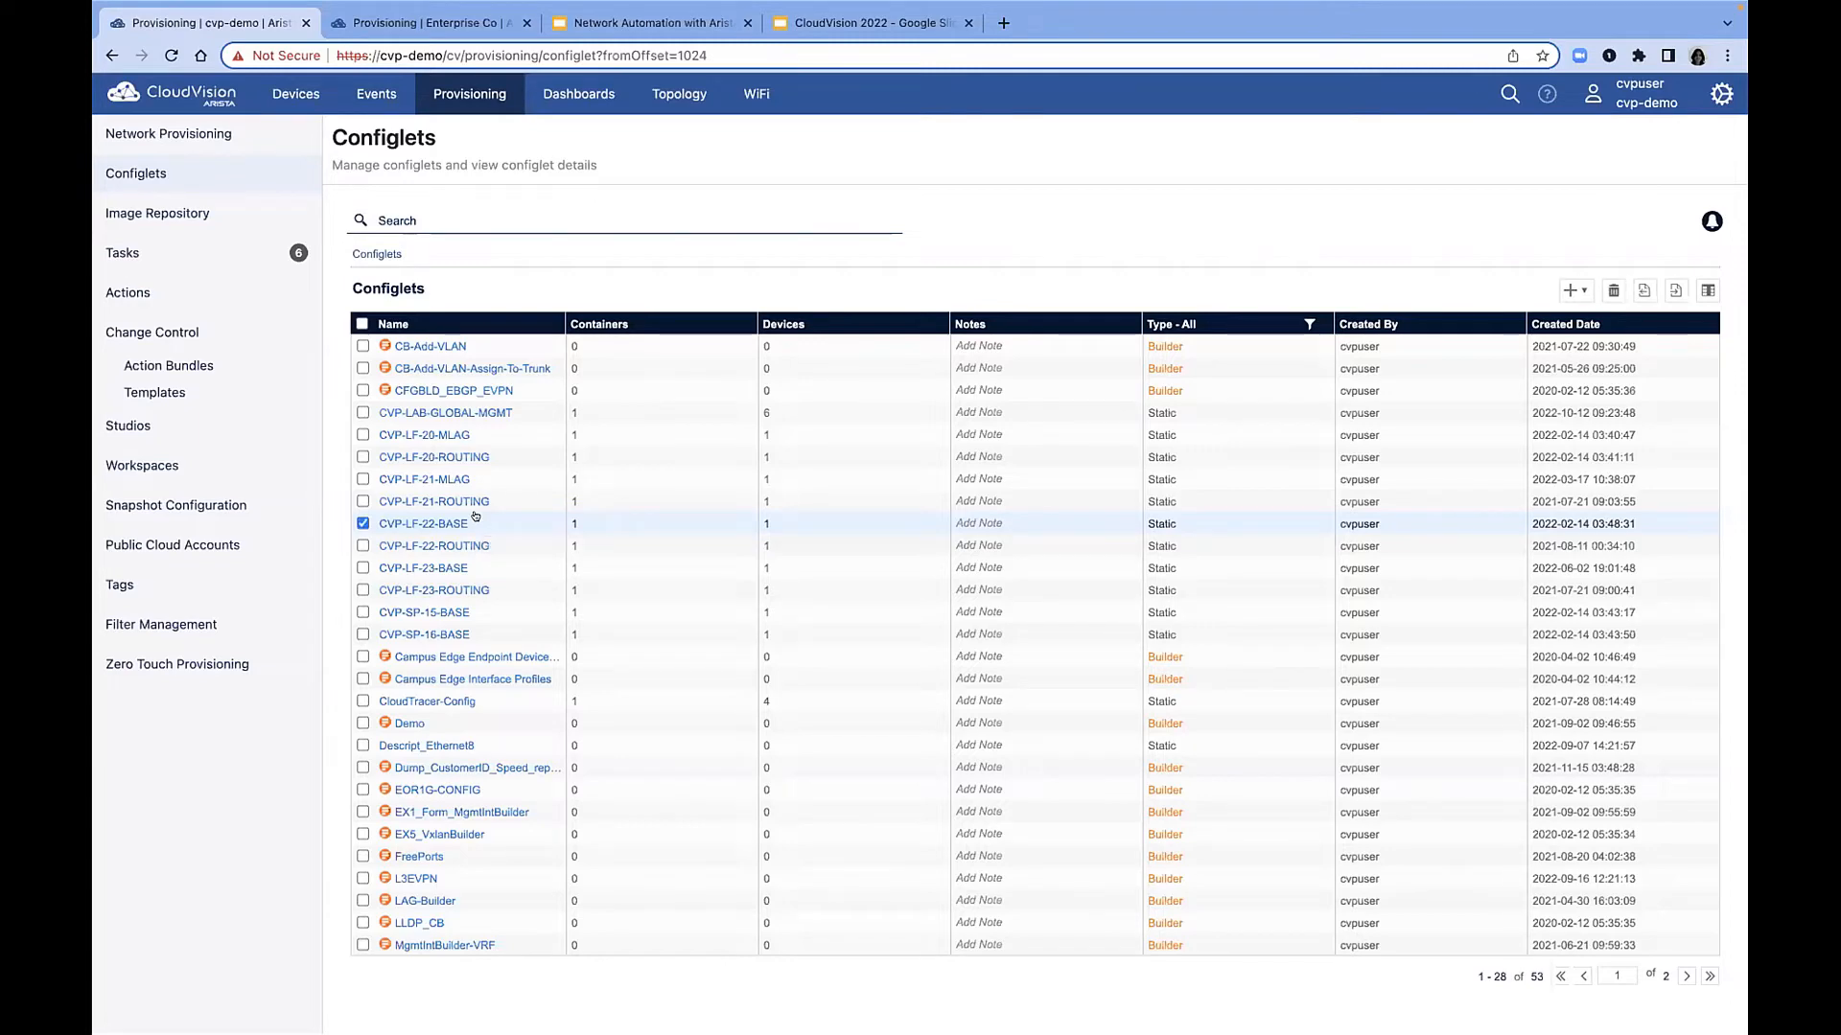
click(450, 523)
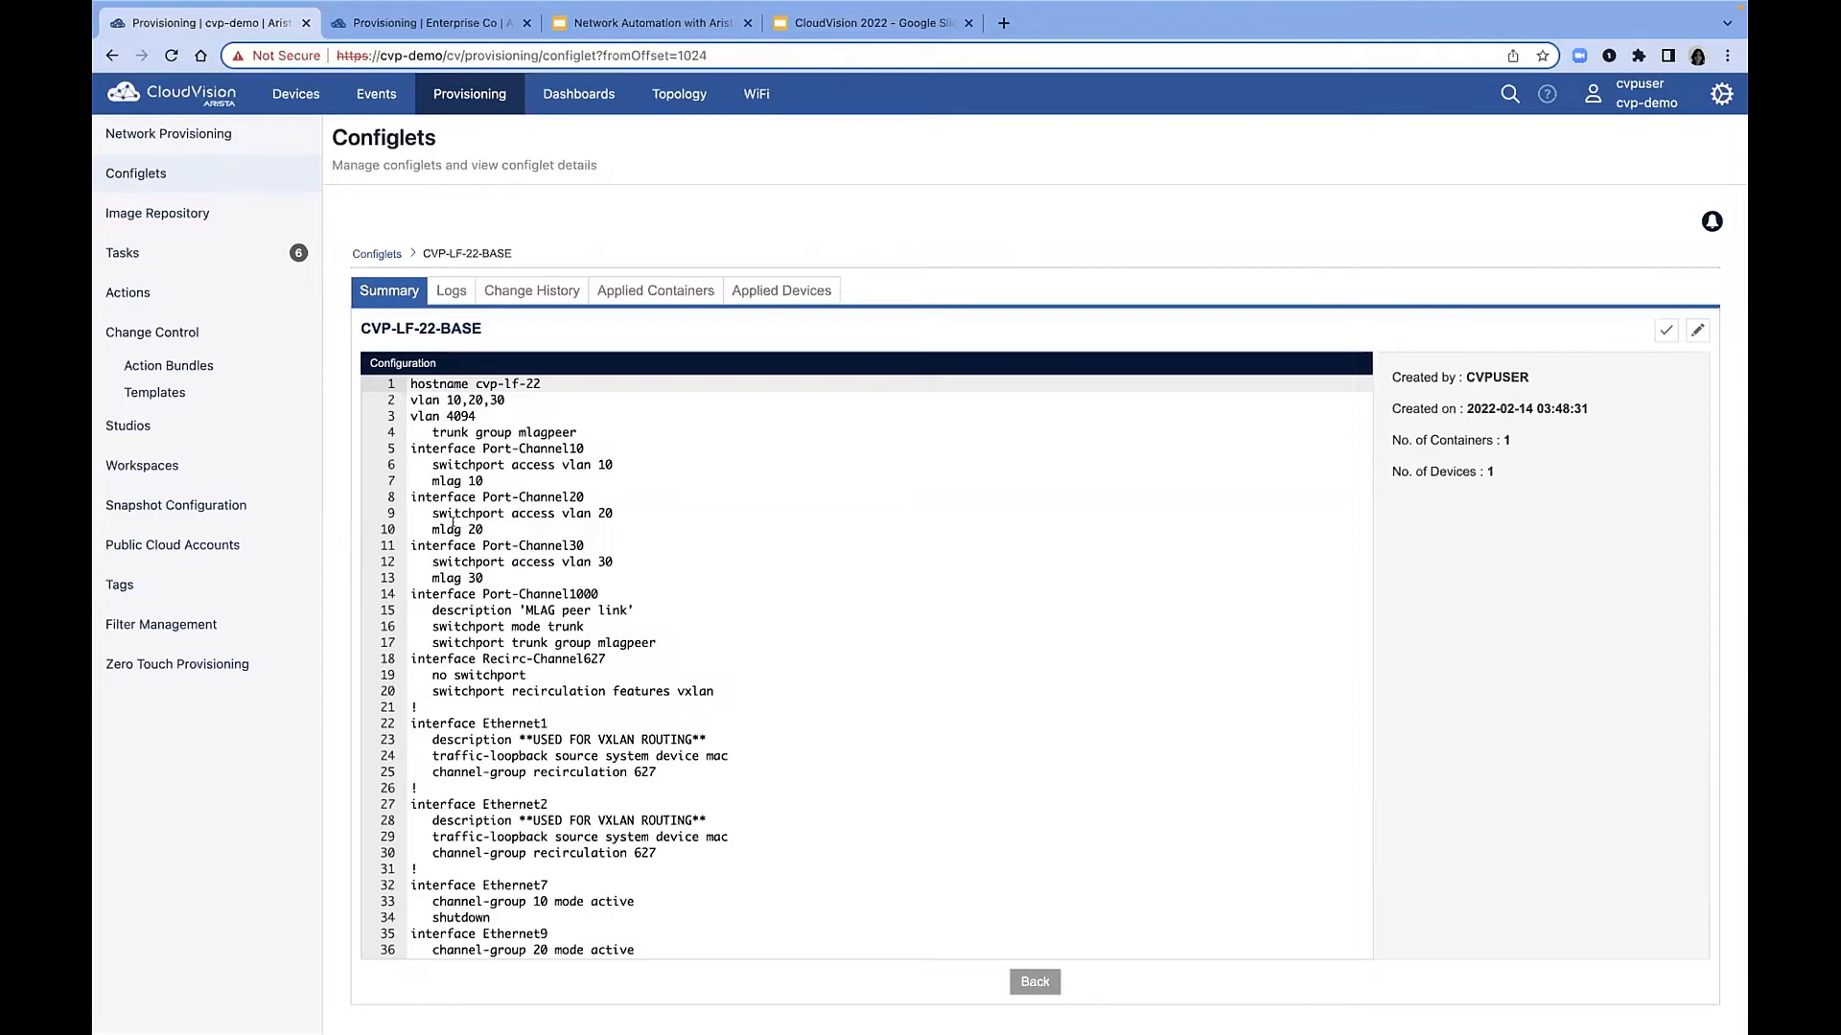
click(384, 254)
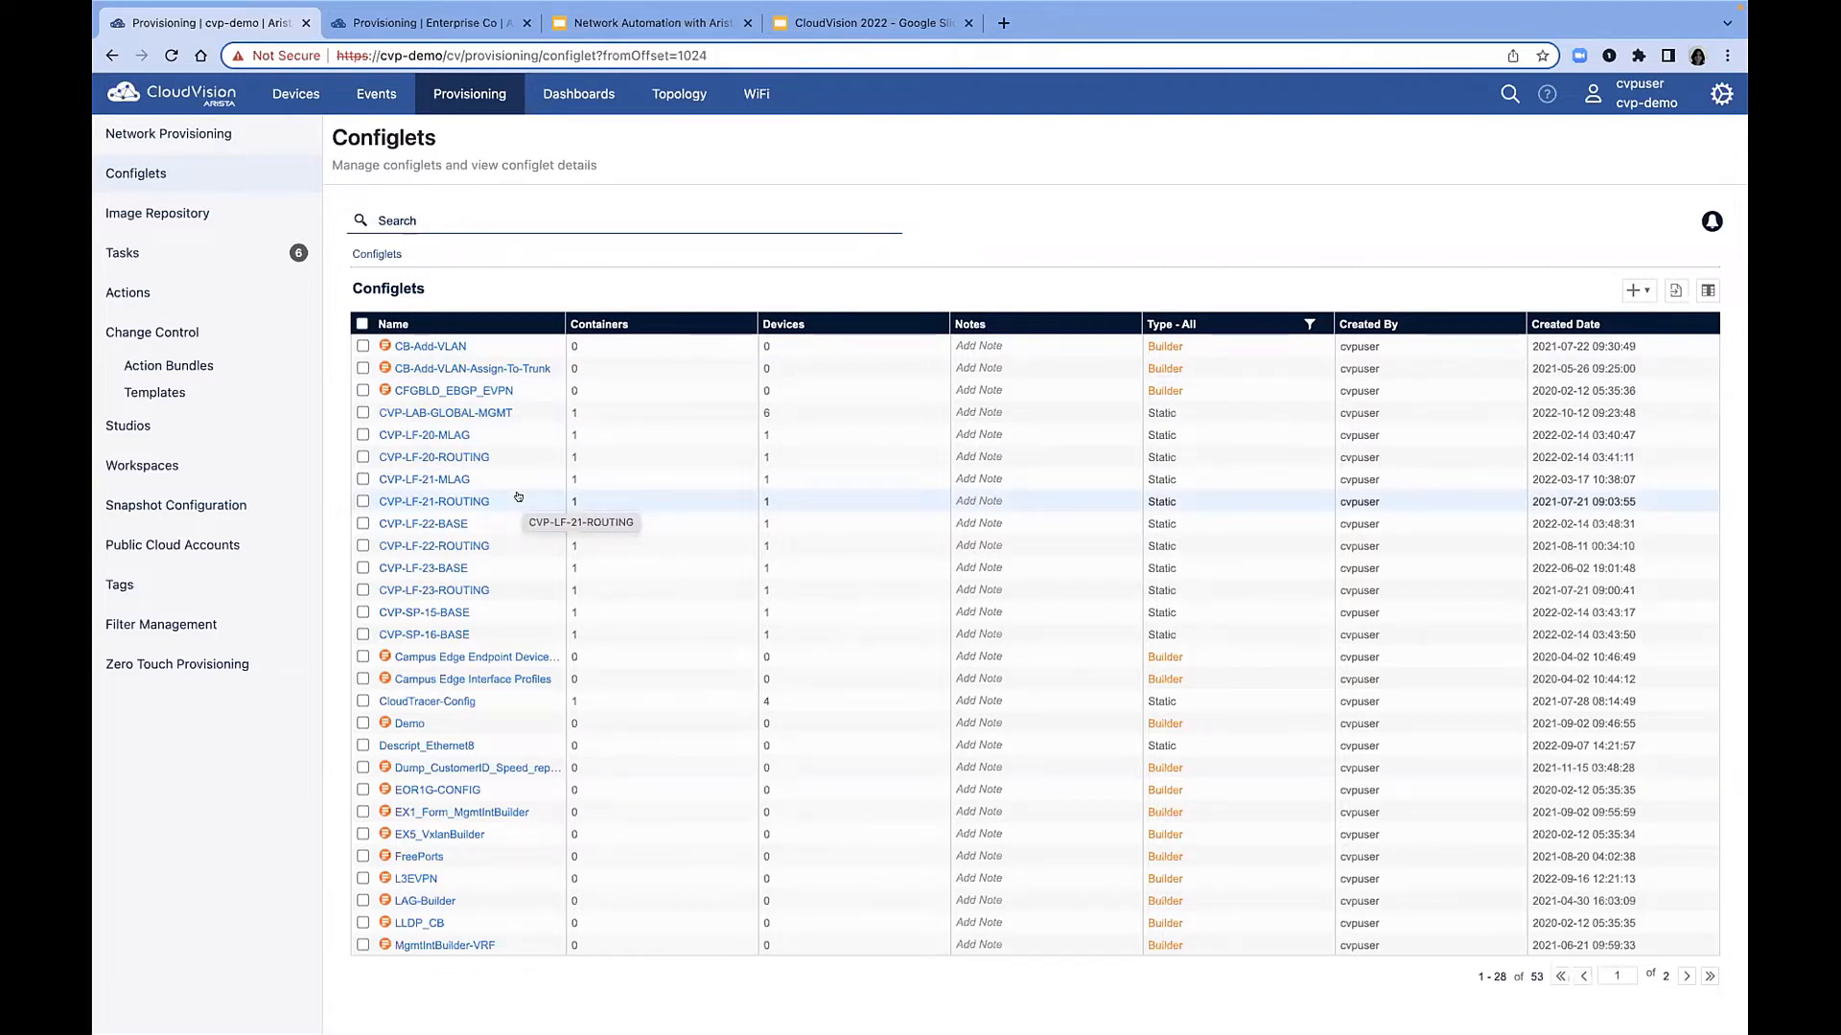
click(478, 591)
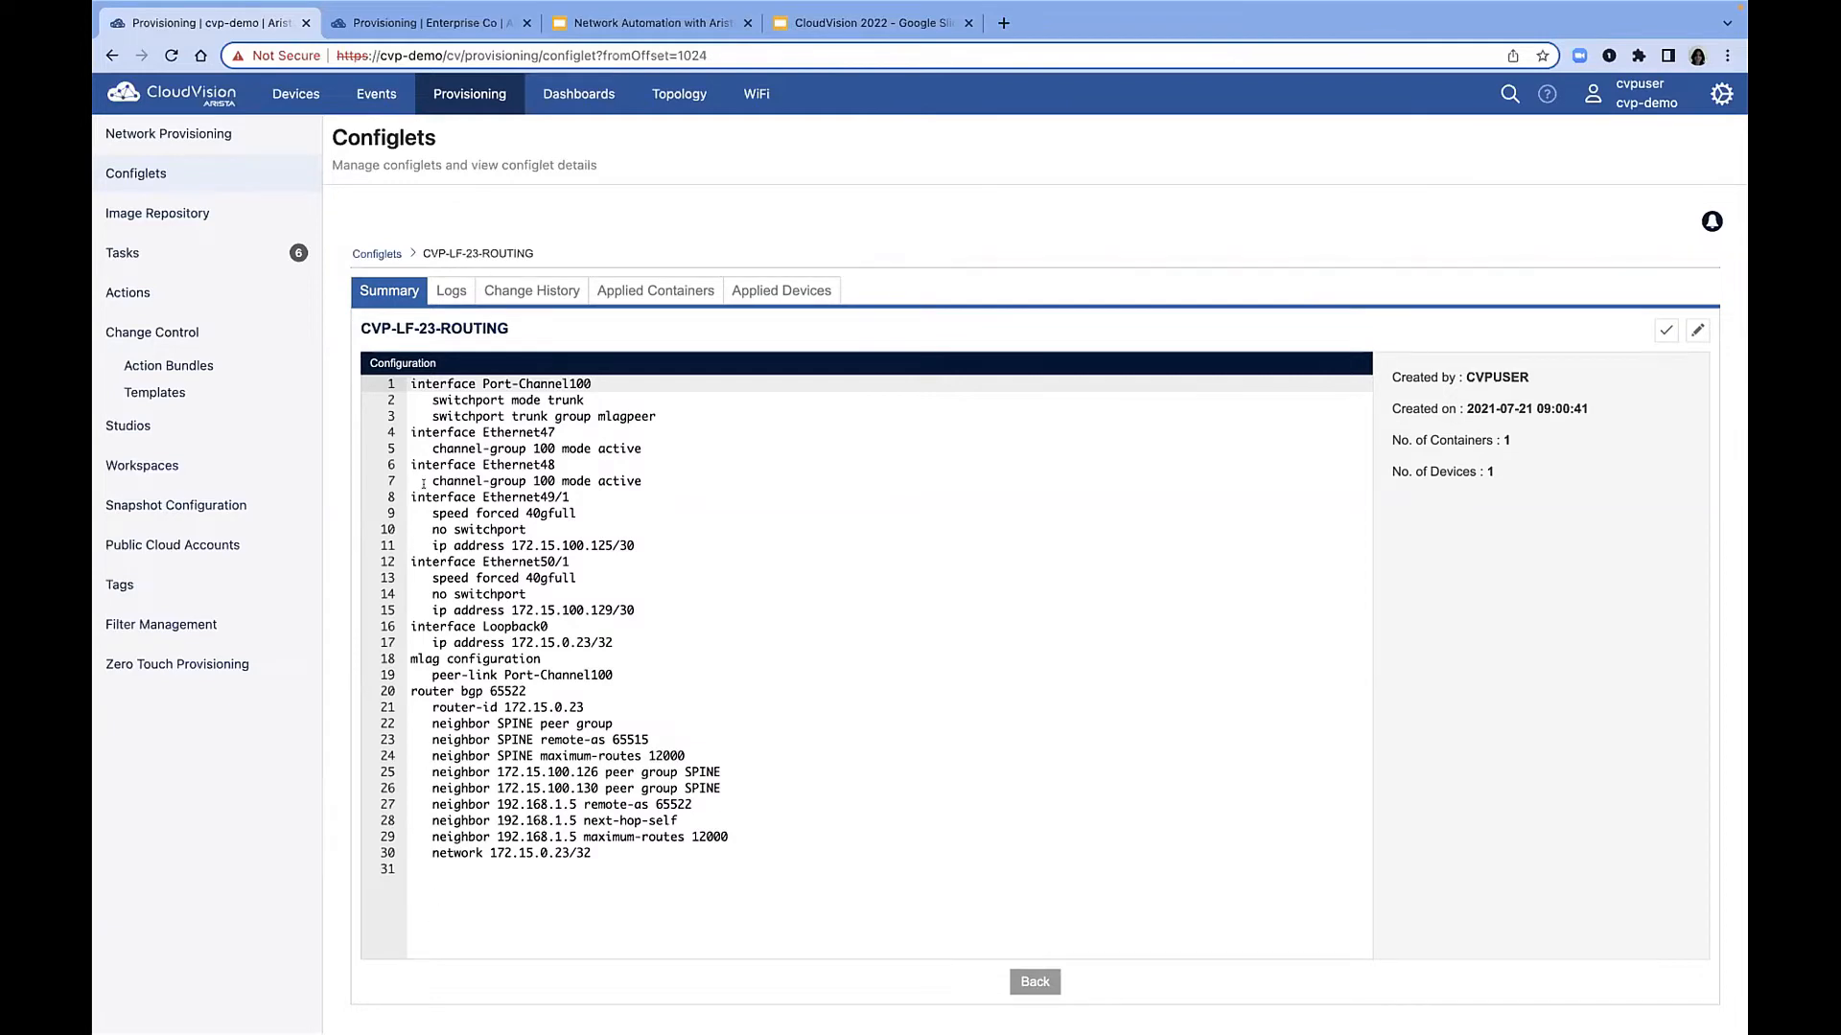
Open the EX5_VxlanBuilder configlet builder and set Base VLAN to 1000, Num of VLANs to 10 and Base VNI to 100.
click(375, 254)
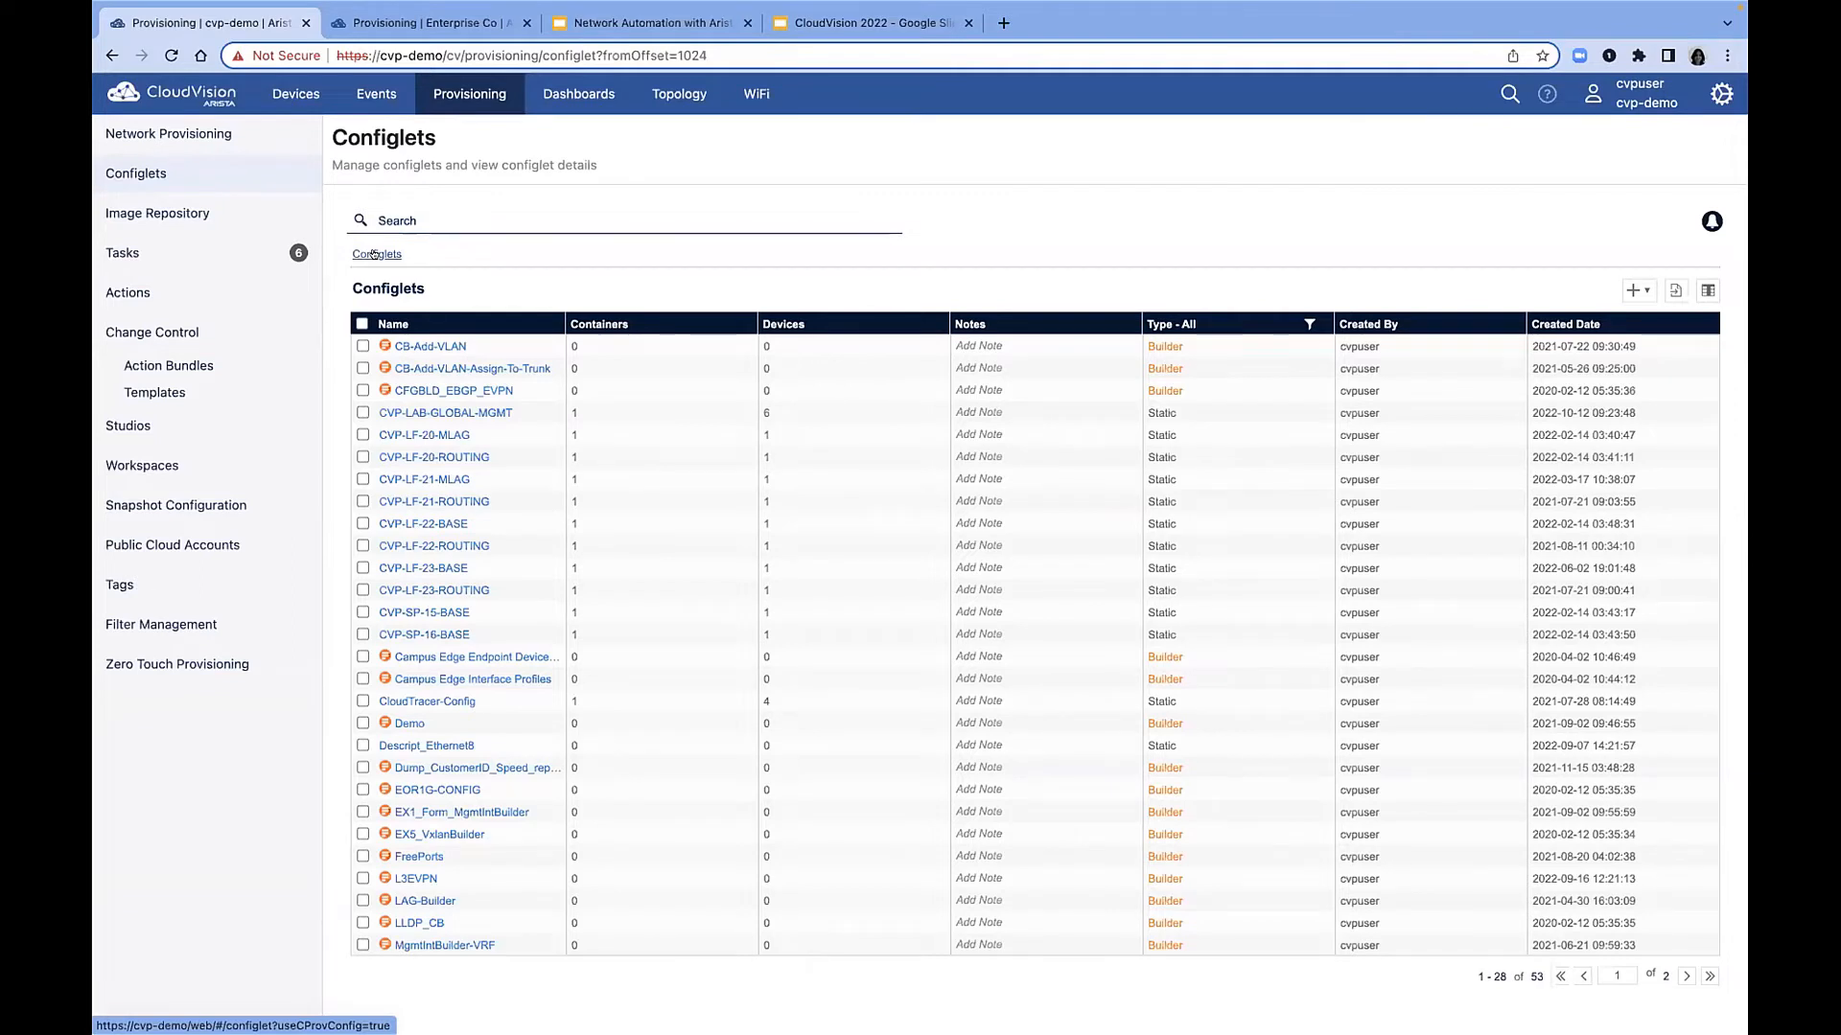
click(450, 835)
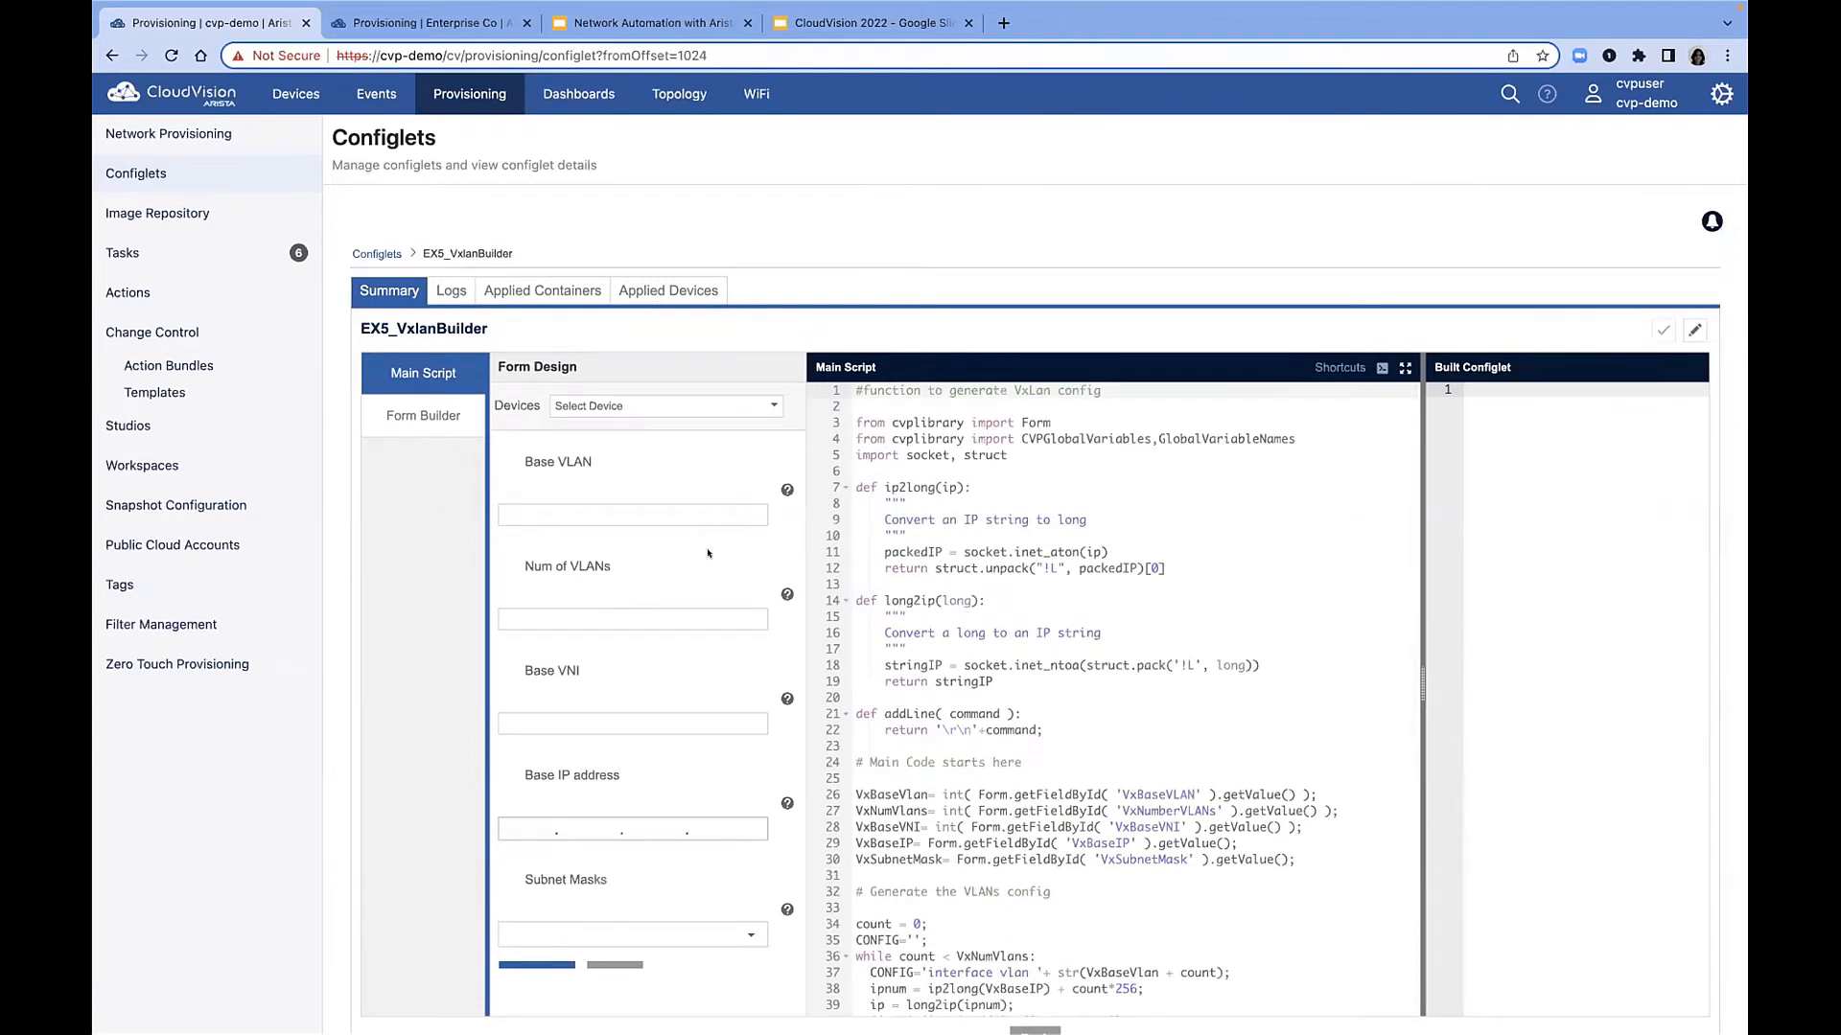
scroll(708, 553, down, 1)
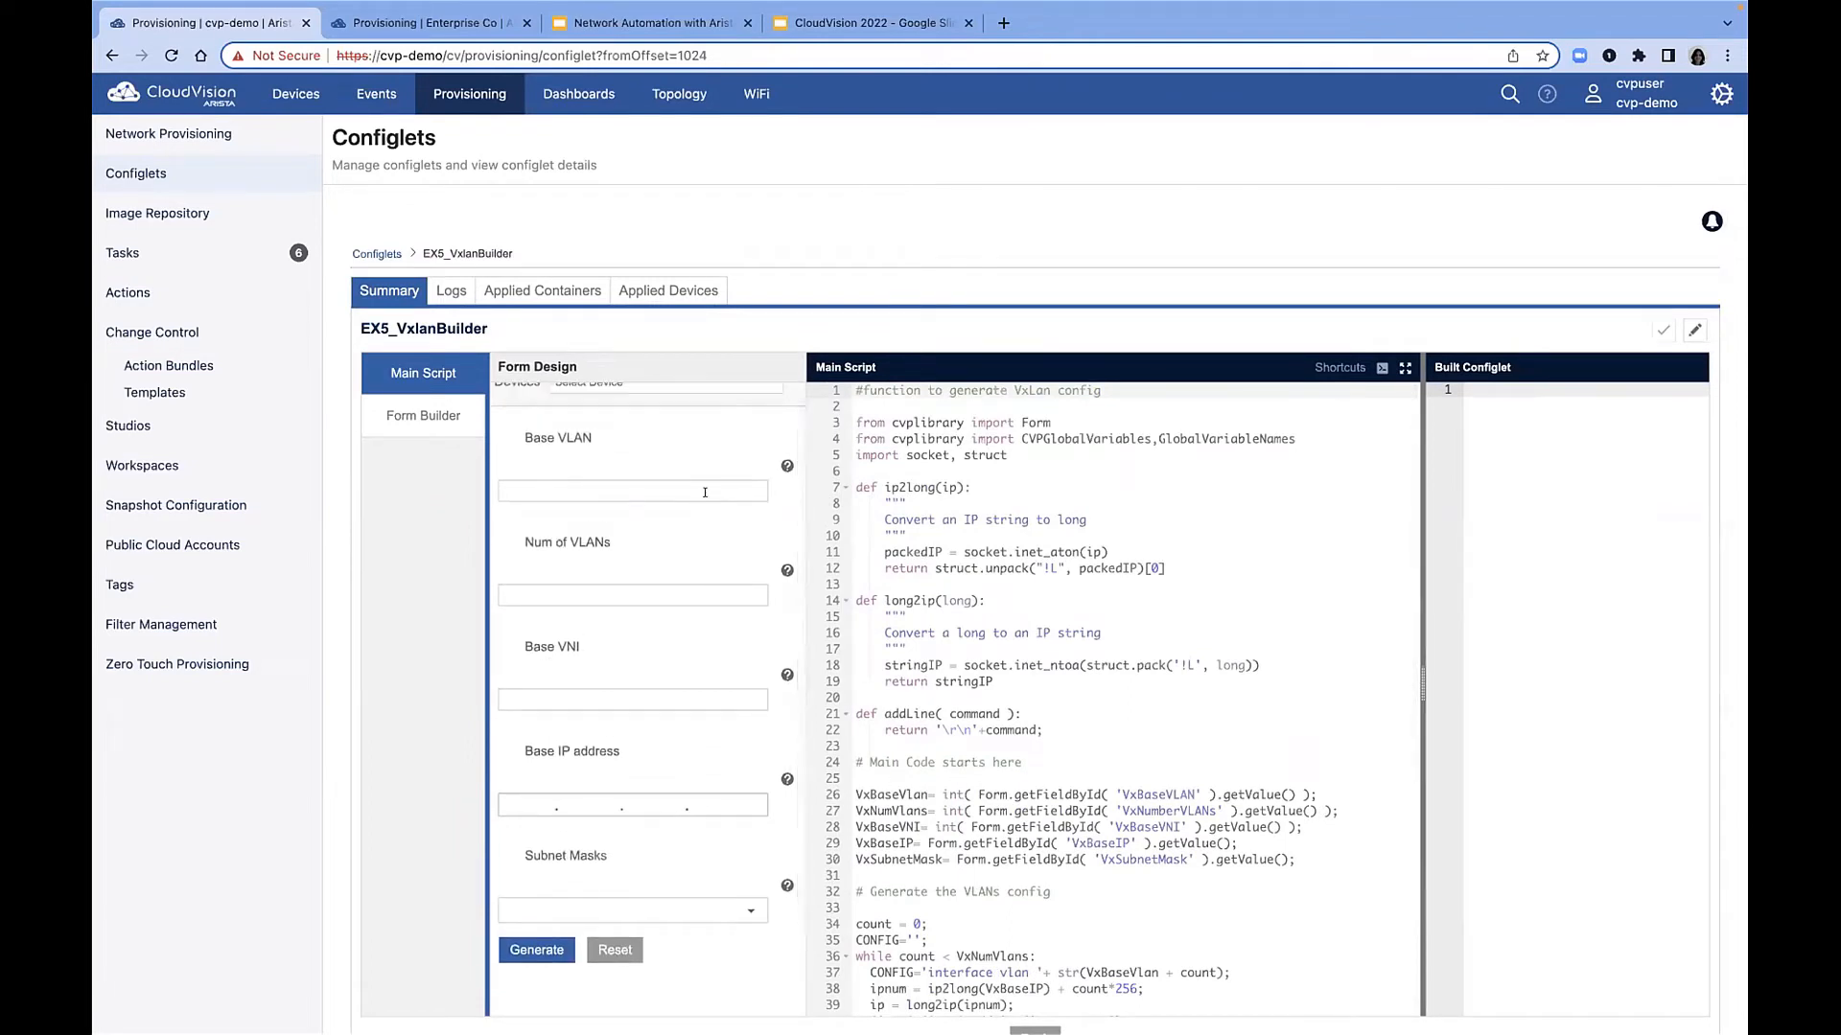
click(705, 491)
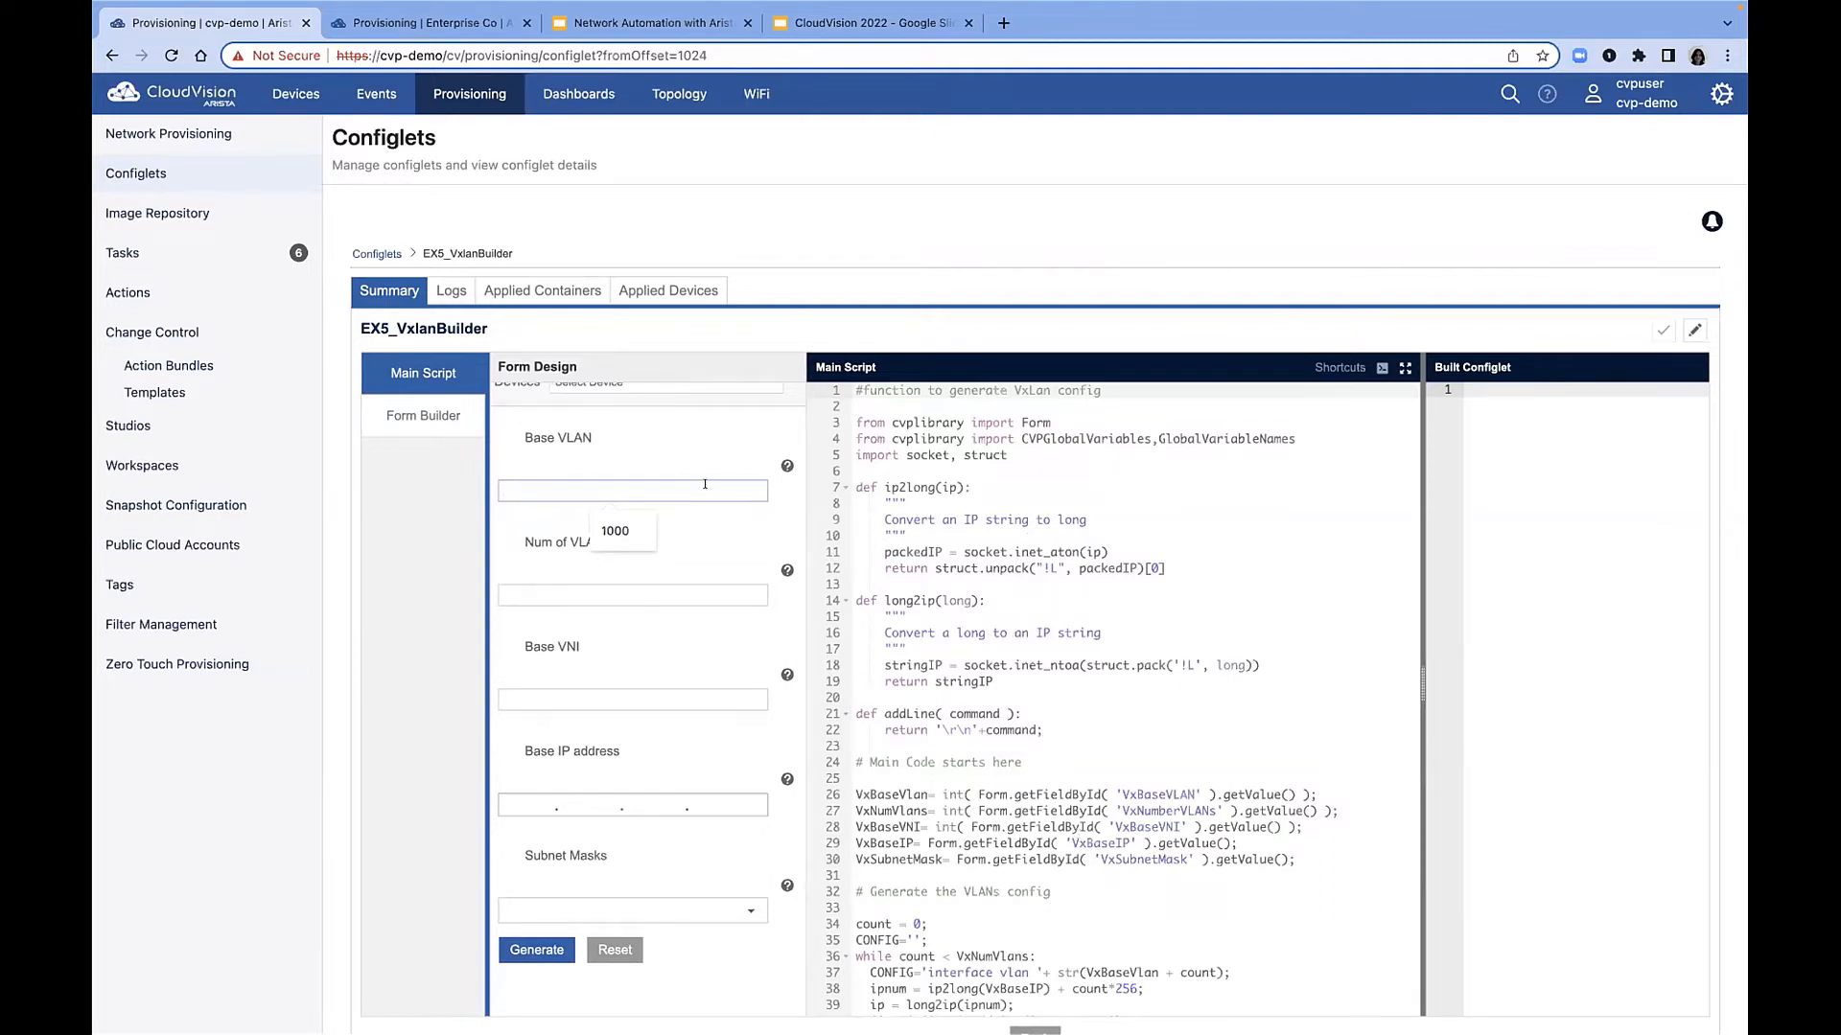
click(625, 529)
click(612, 589)
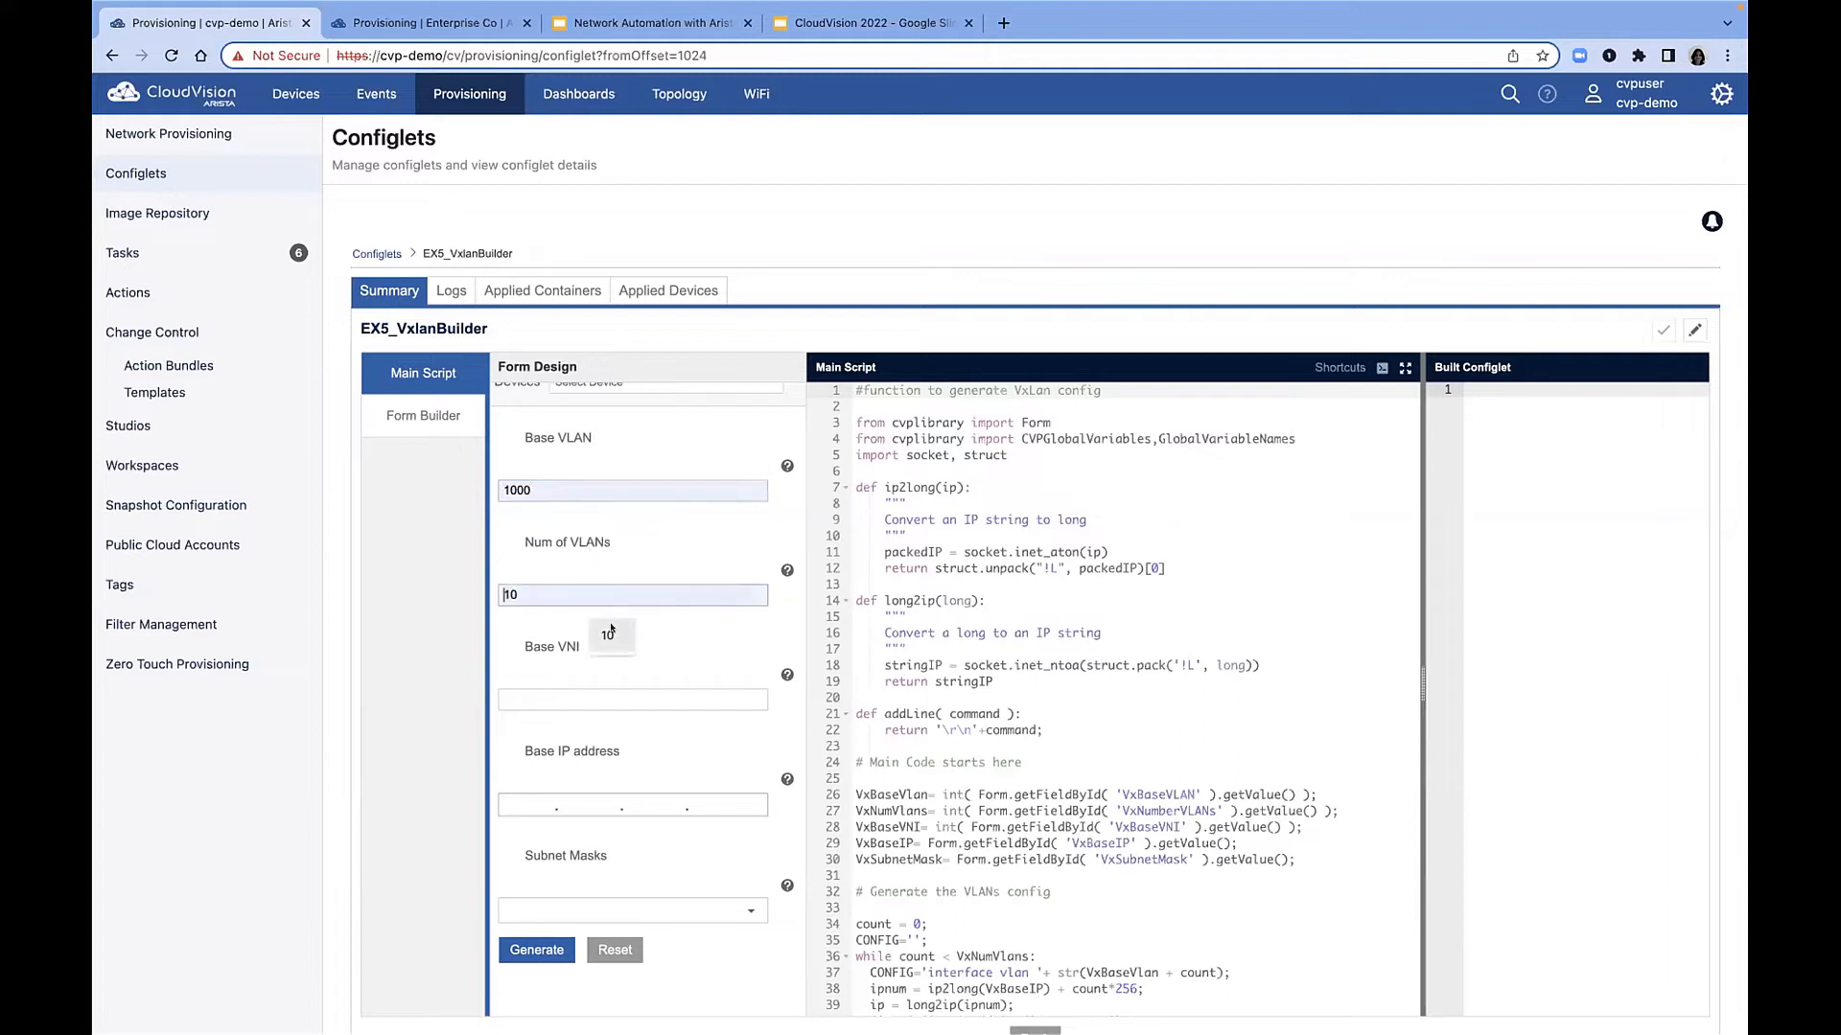
click(611, 635)
click(604, 699)
click(609, 739)
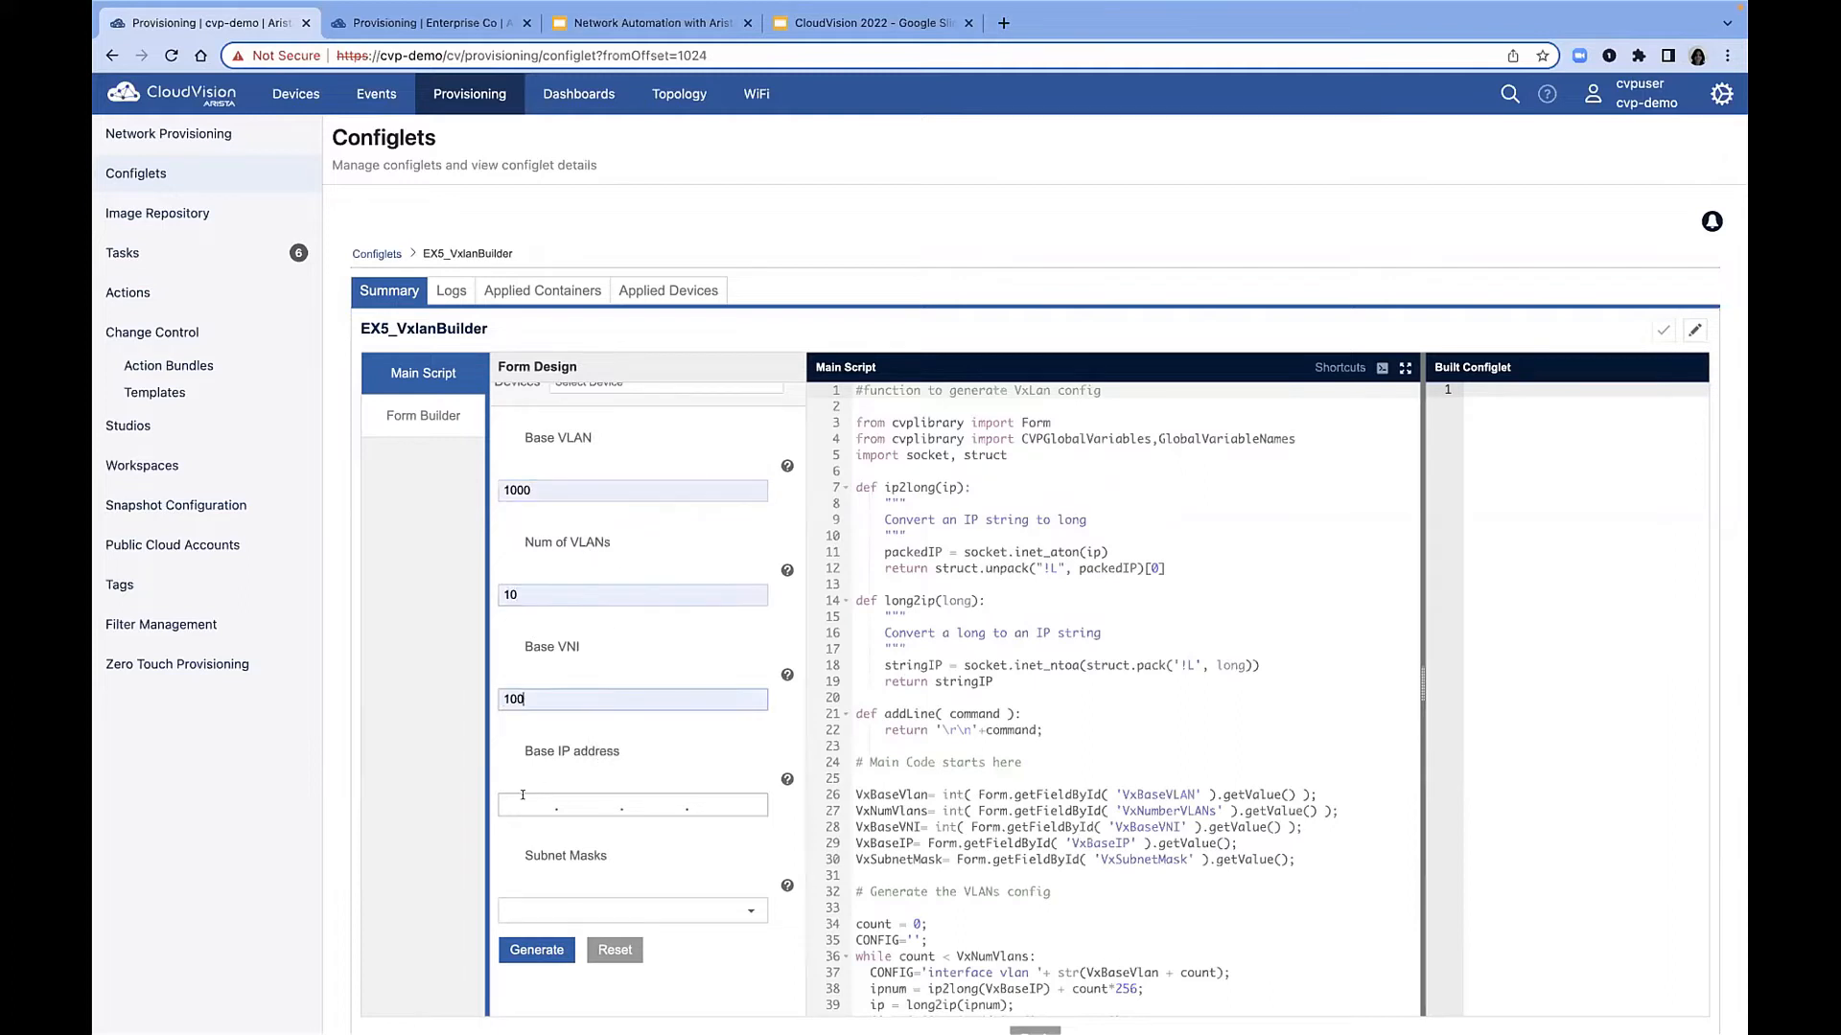
Set the builder's base IP address to 172.2.1.3 and its subnet mask to 24, then generate the configlet.
click(523, 796)
text(172.2.1.3)
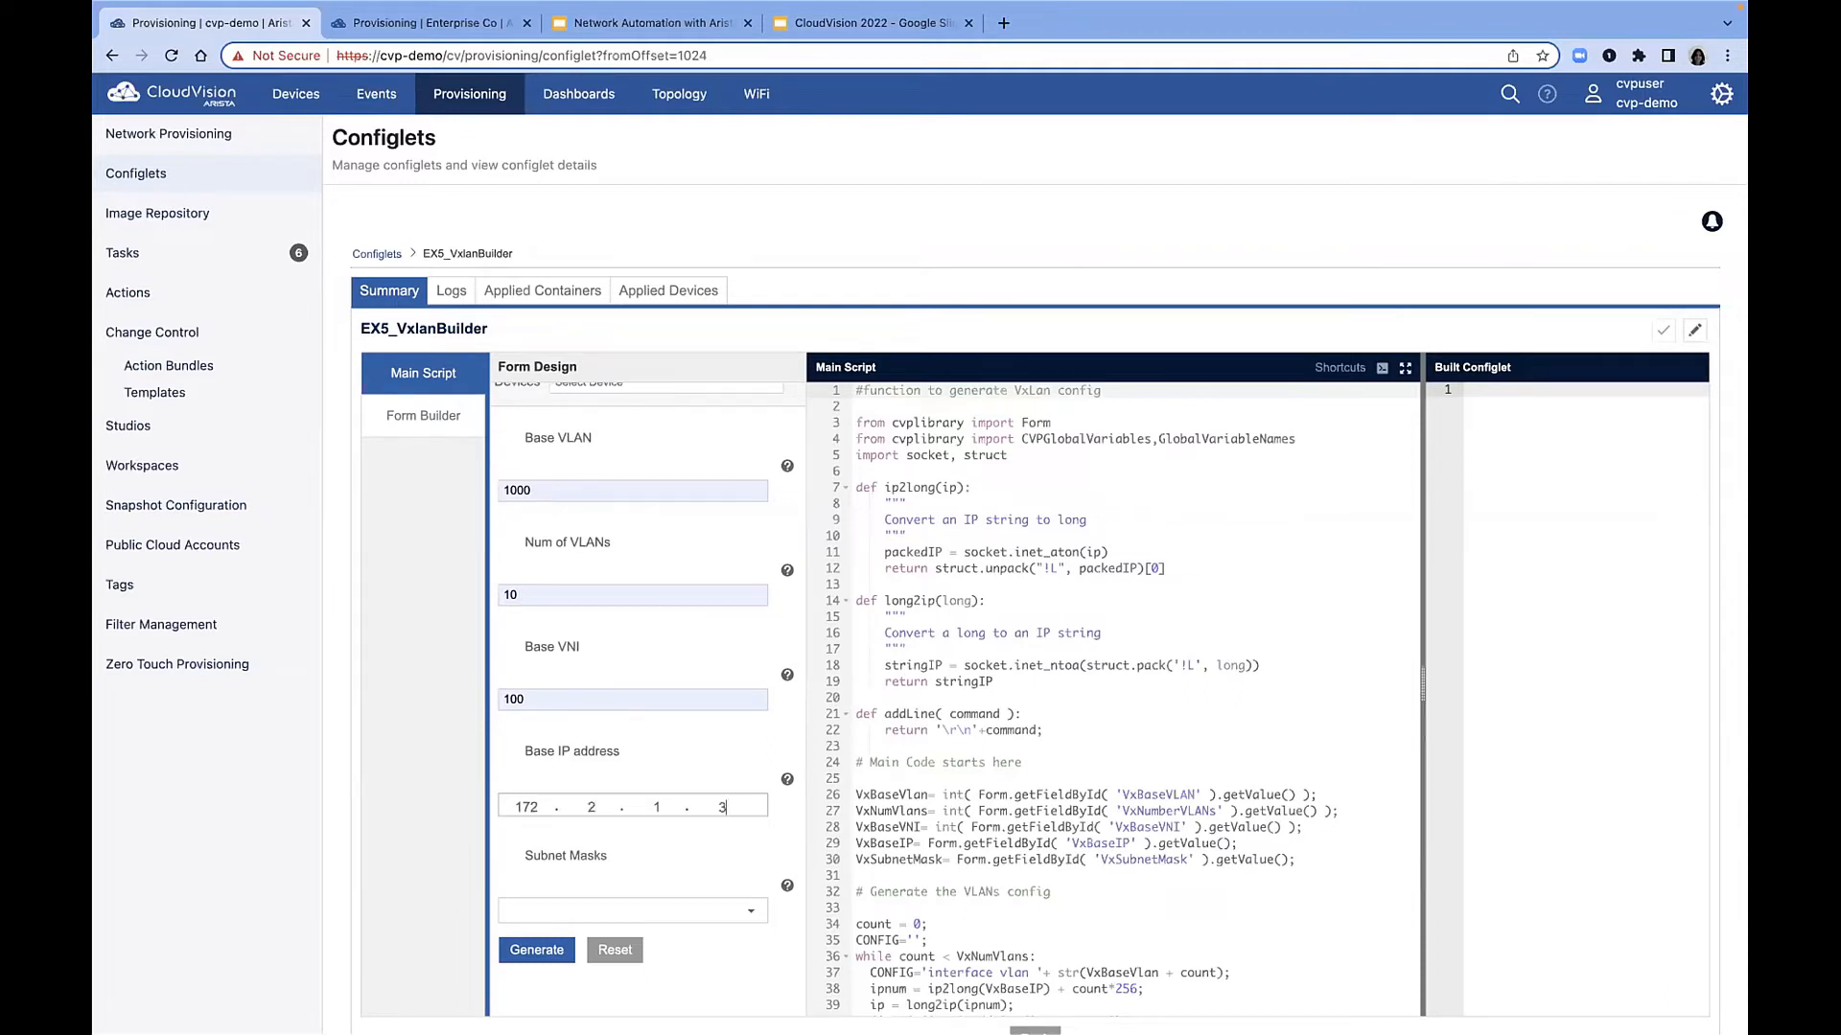
click(750, 911)
click(585, 932)
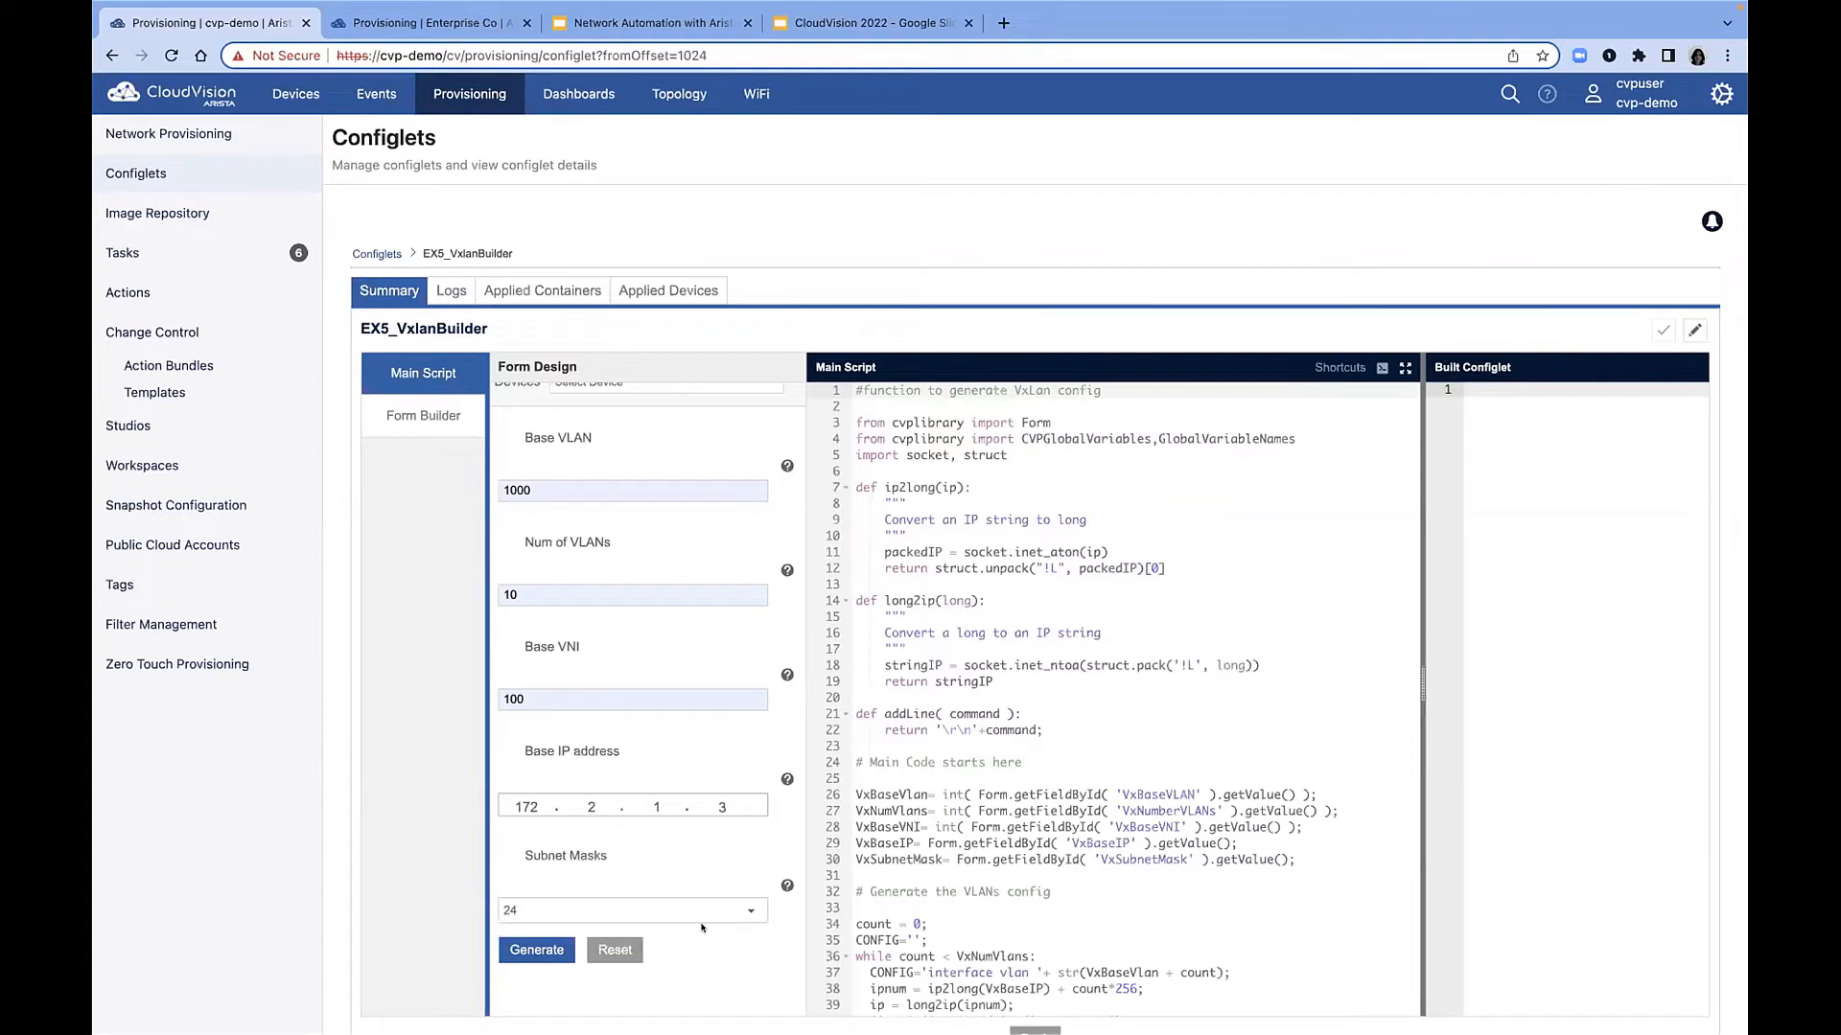
click(534, 947)
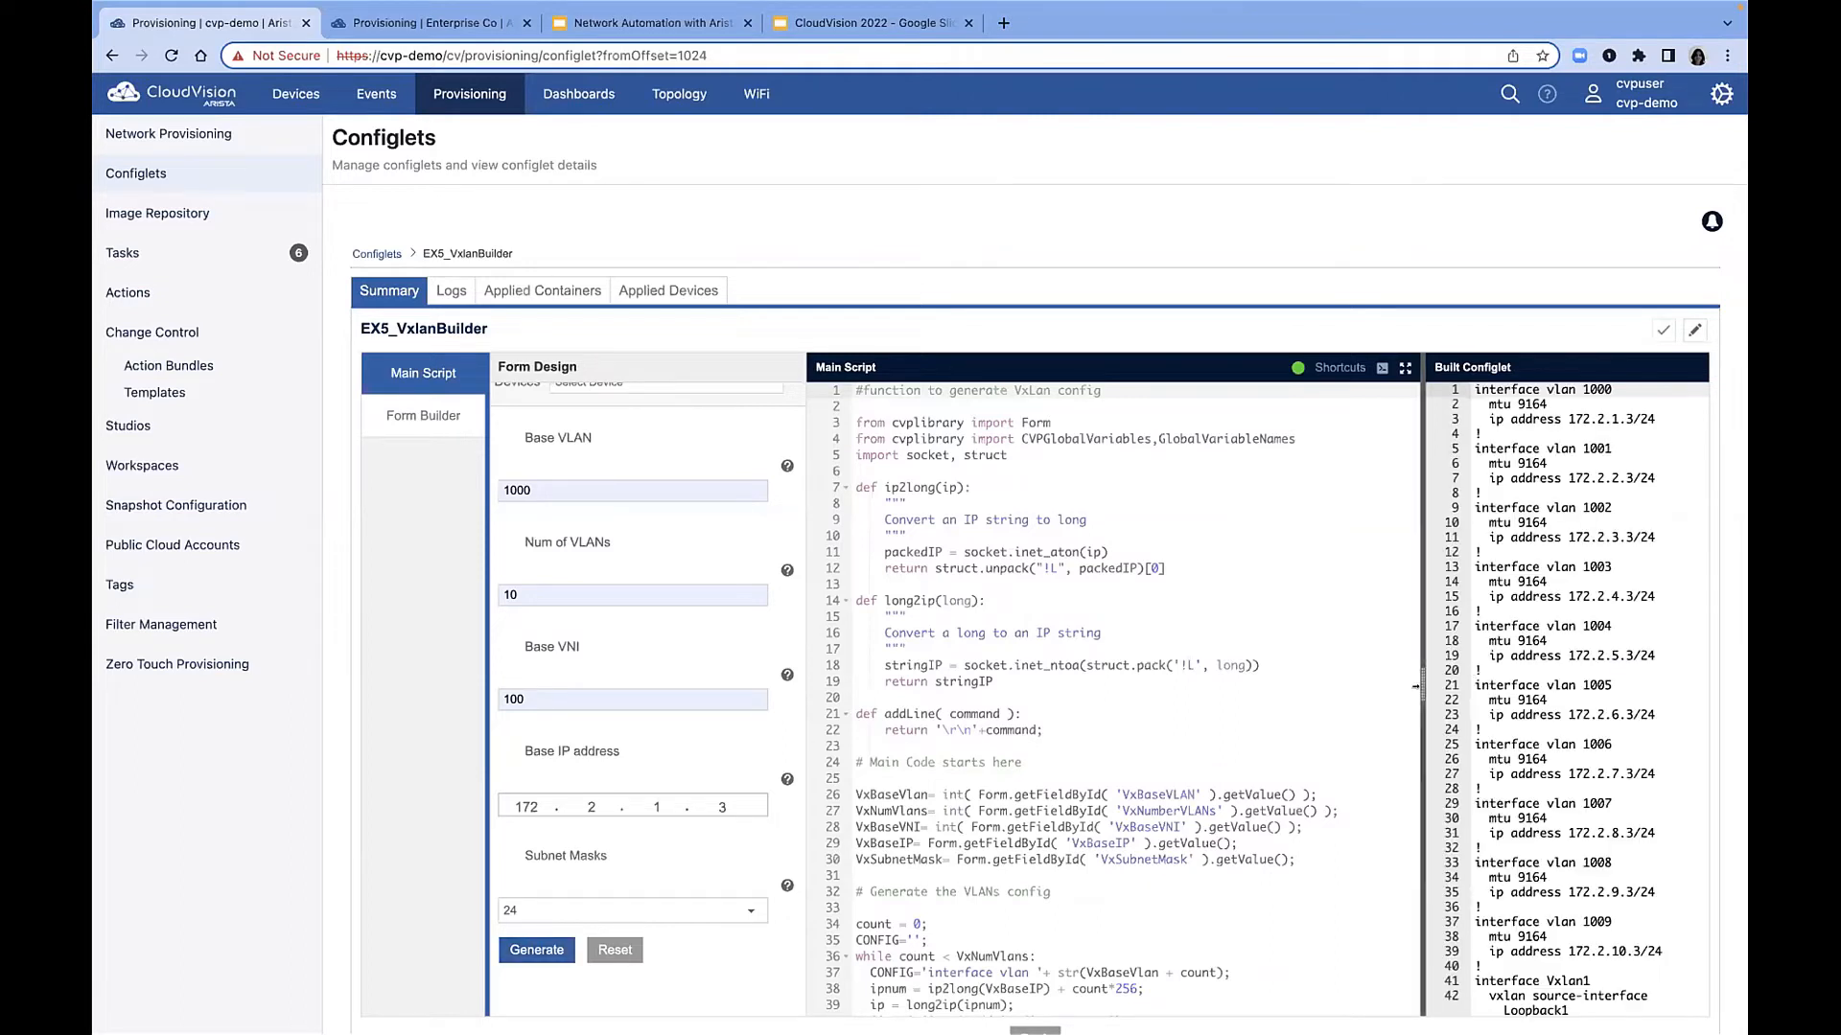
Widen the built configlet area and review the generated VLAN interfaces and VXLAN mappings.
drag(1423, 690, 1239, 688)
scroll(1469, 686, down, 4)
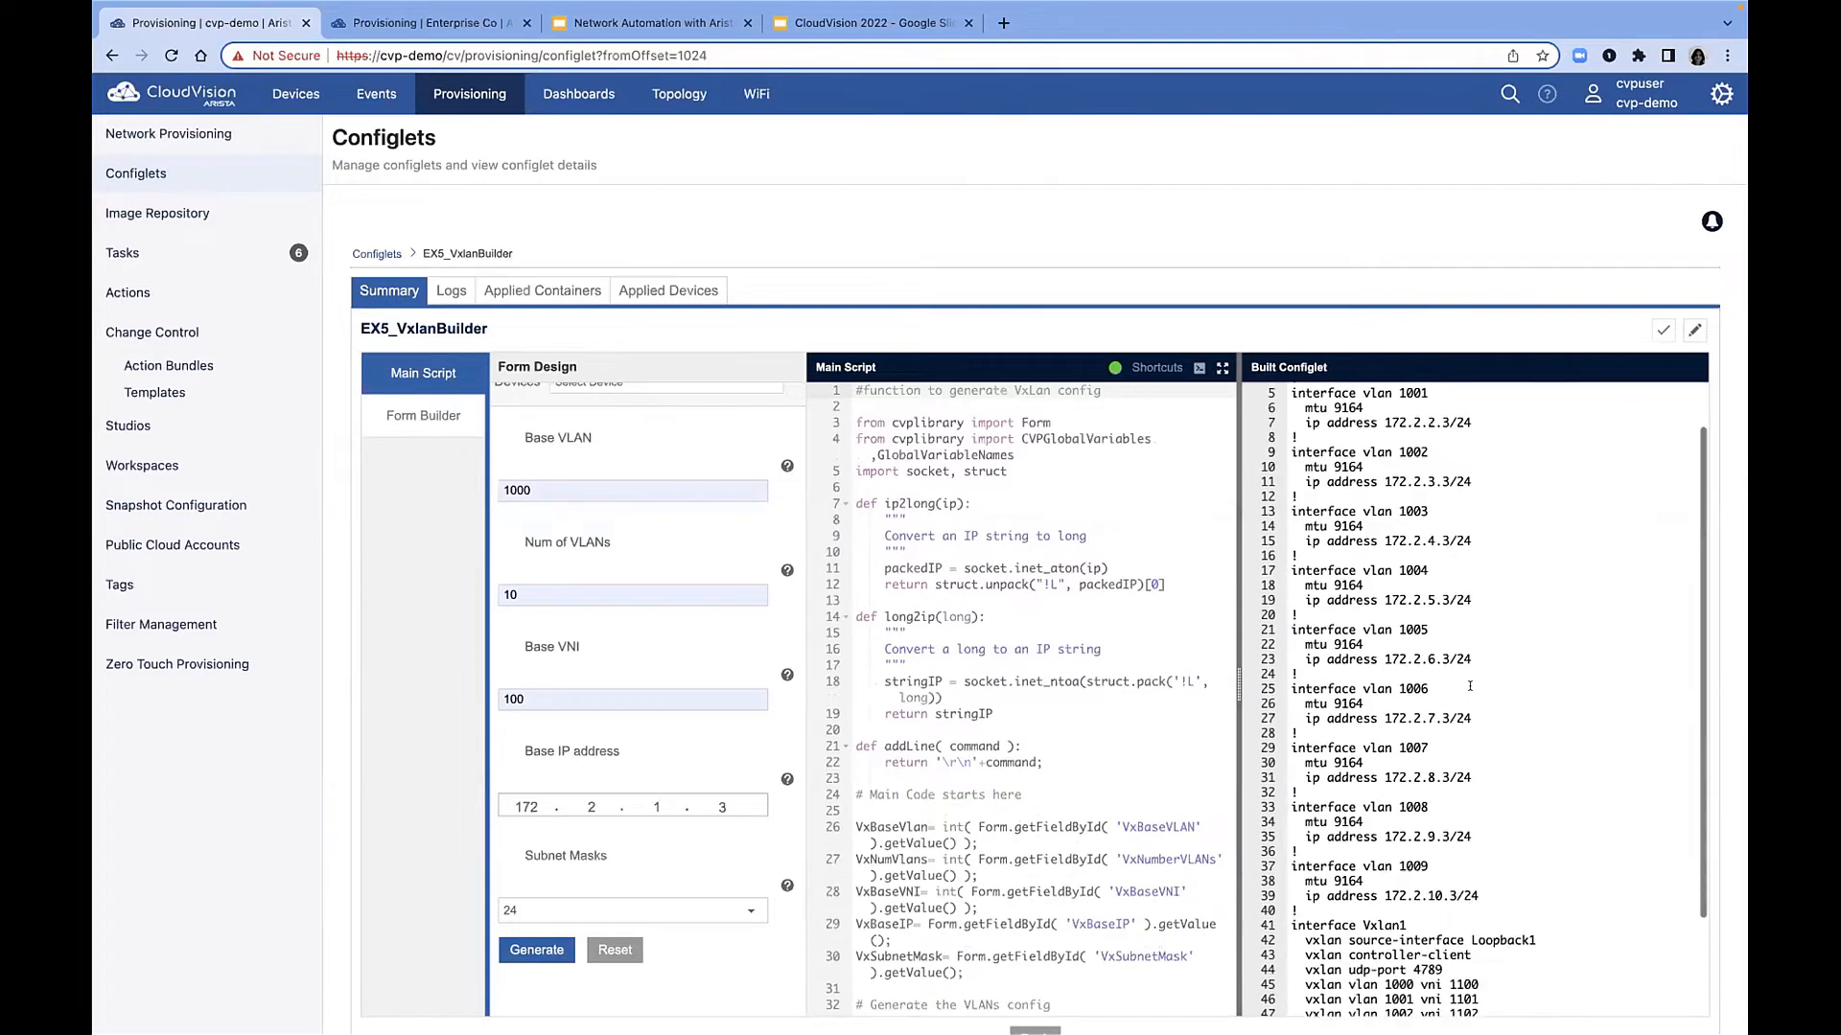
scroll(1470, 686, up, 4)
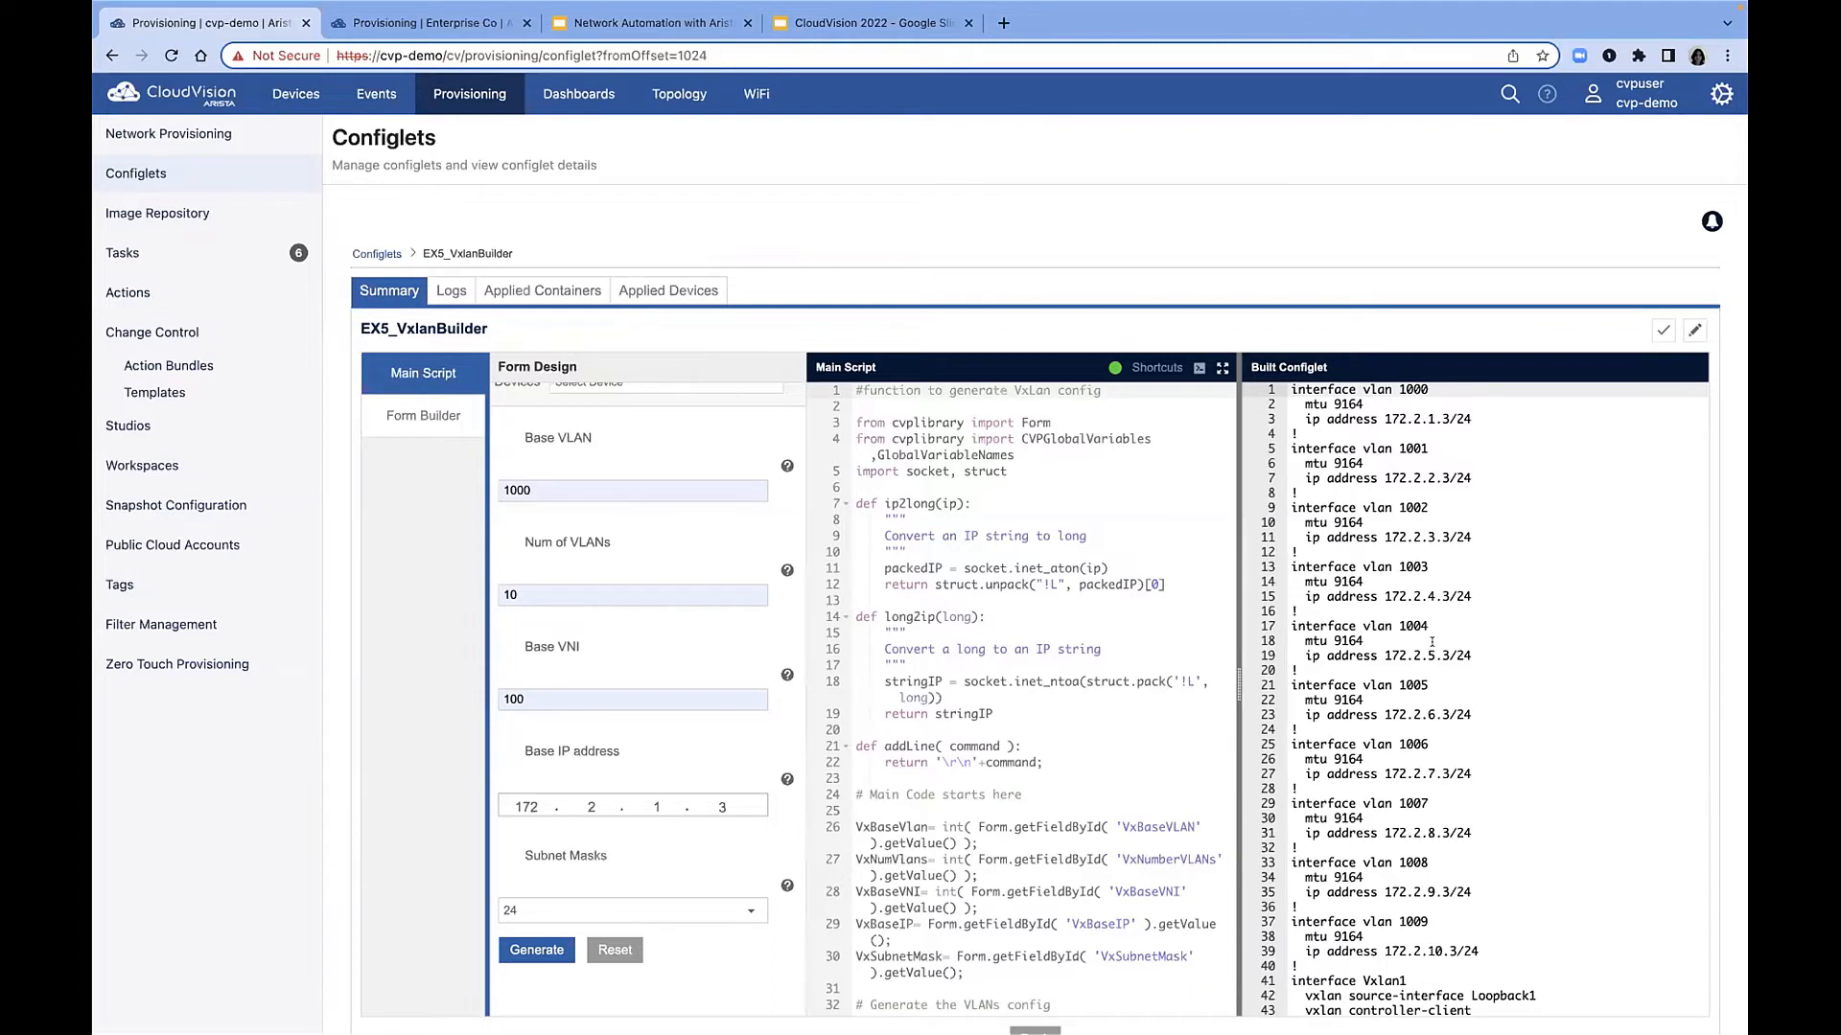
scroll(1431, 642, down, 5)
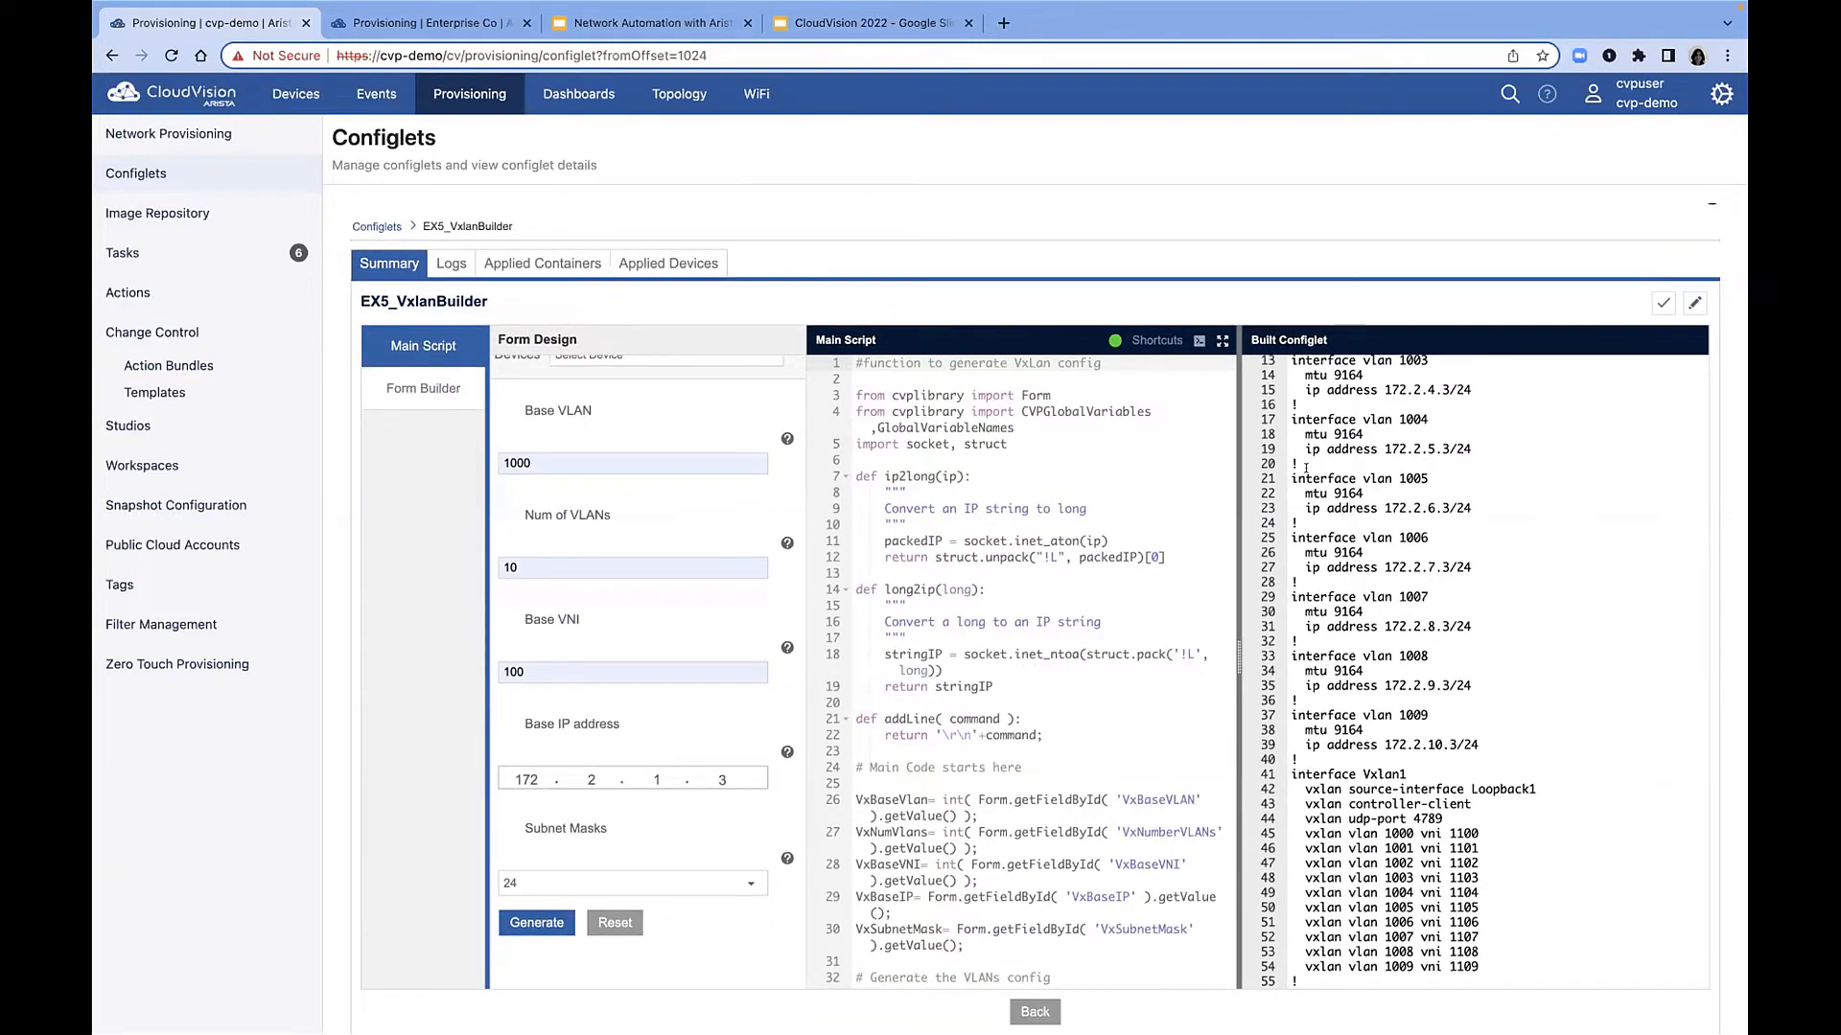
Switch to the Enterprise Co CloudVision session and return from the L3 Leaf-Spine Fabric studio to the Studios overview.
click(436, 23)
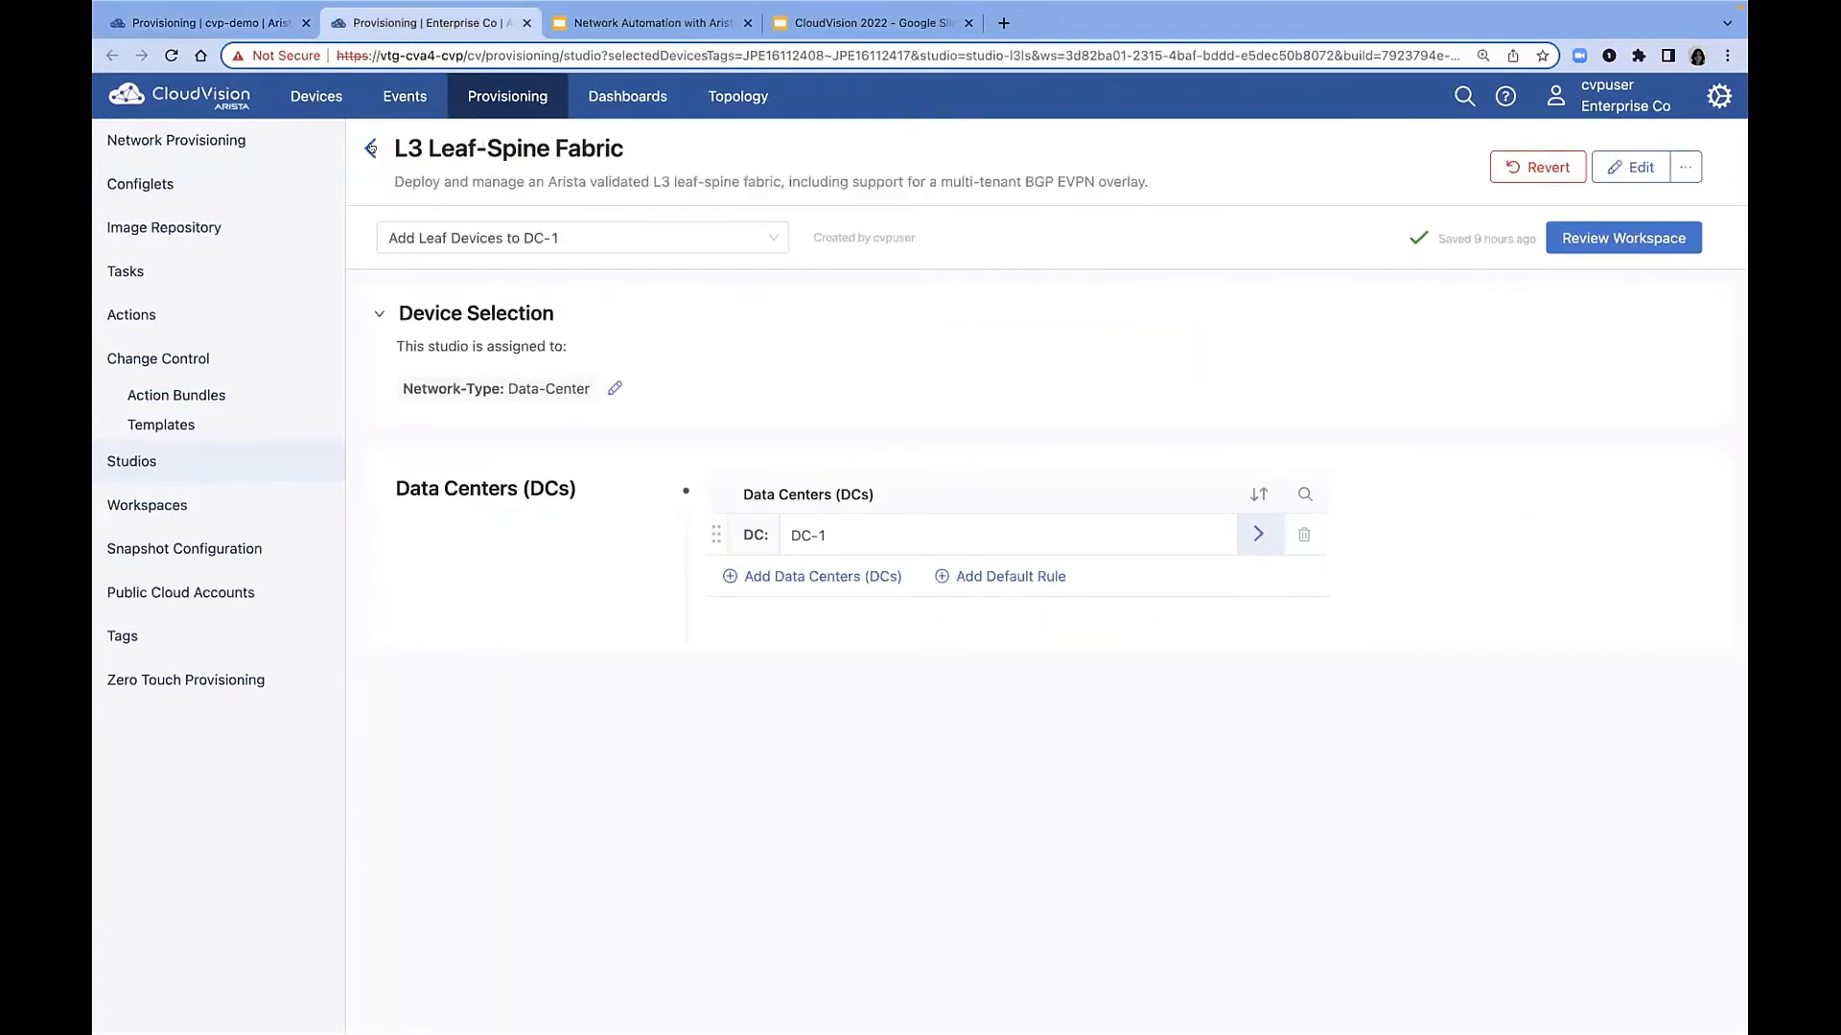
click(370, 149)
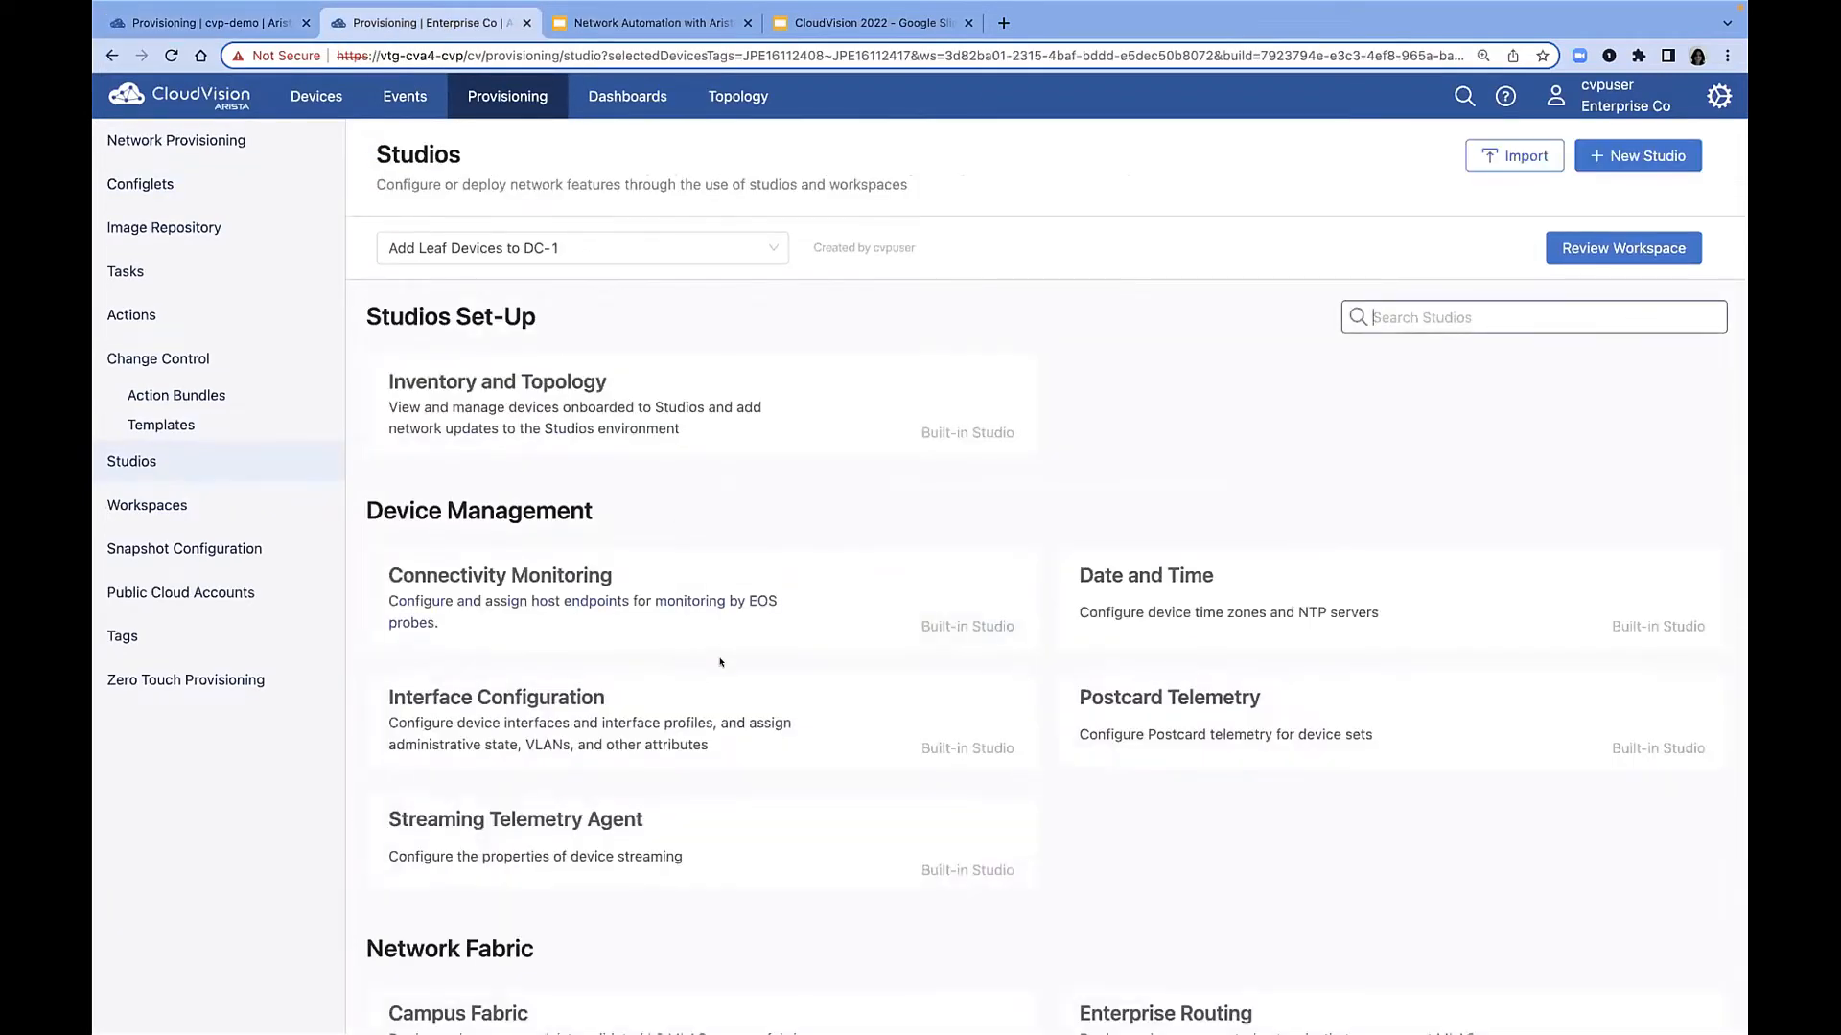
Look through the available studios and examine the time zone and NTP settings in the Date and Time studio.
scroll(720, 662, down, 5)
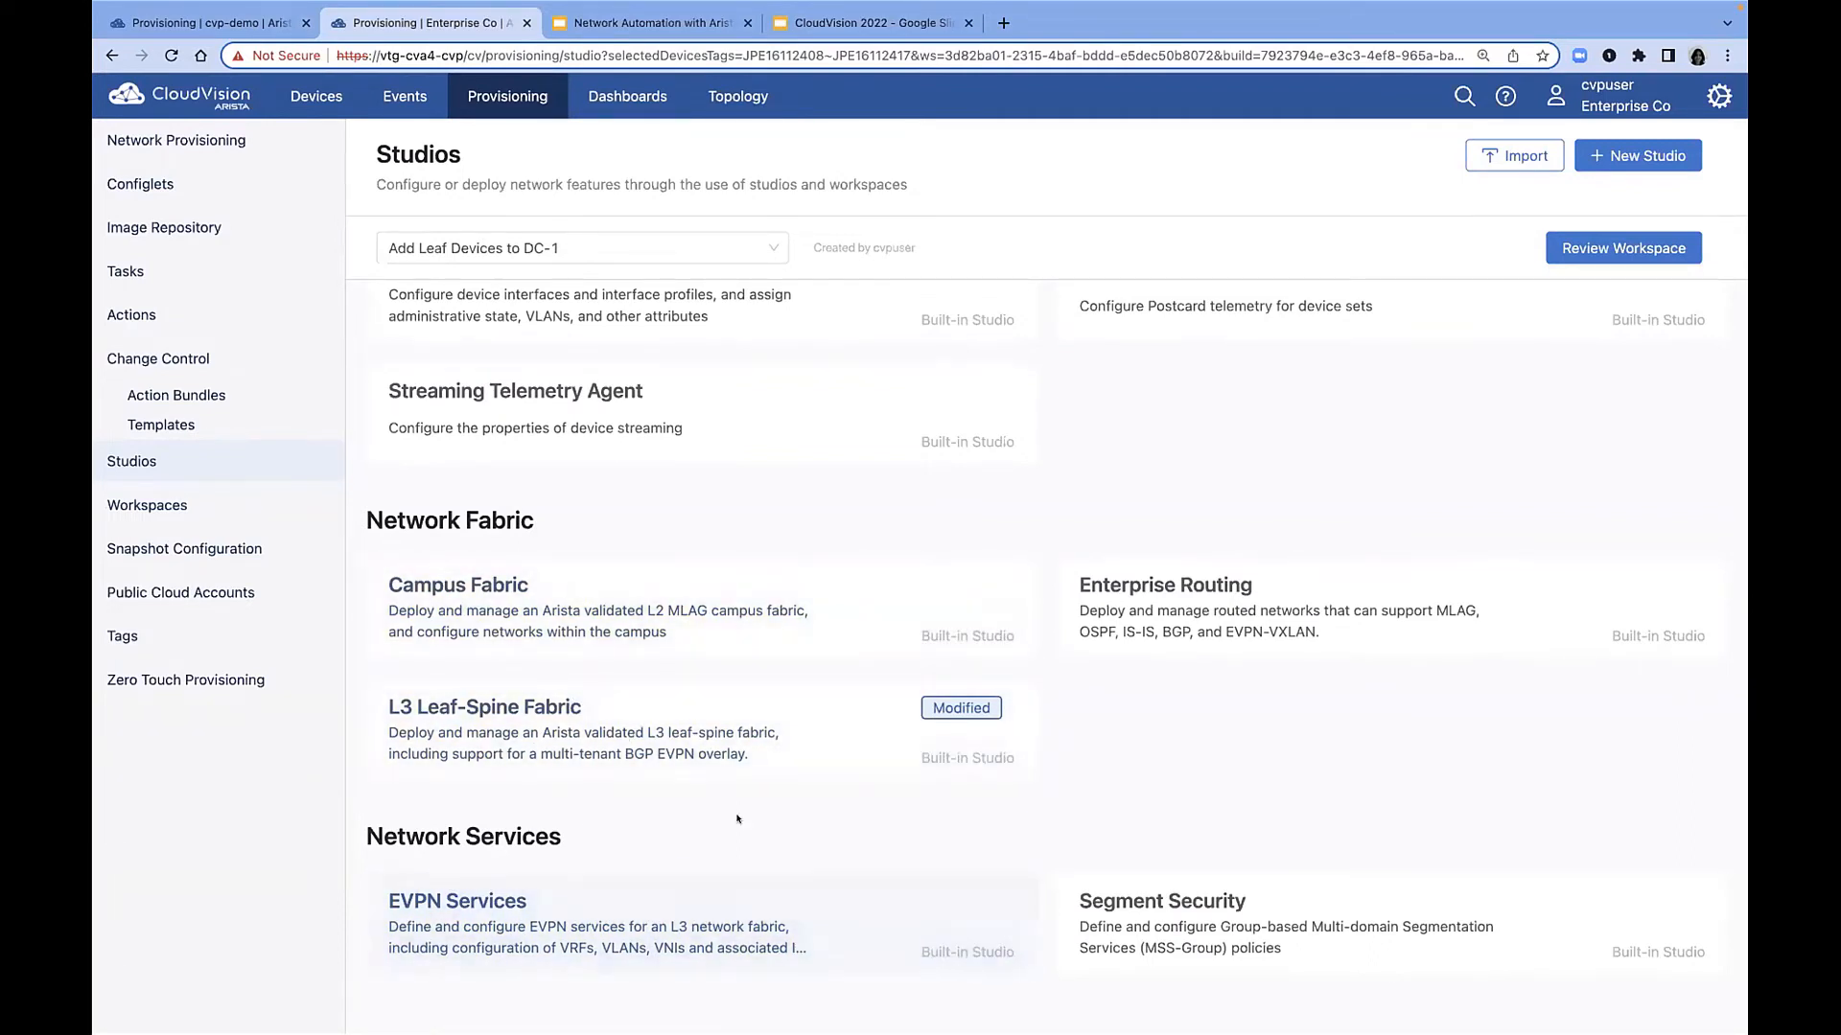
scroll(738, 818, up, 1)
scroll(737, 818, up, 5)
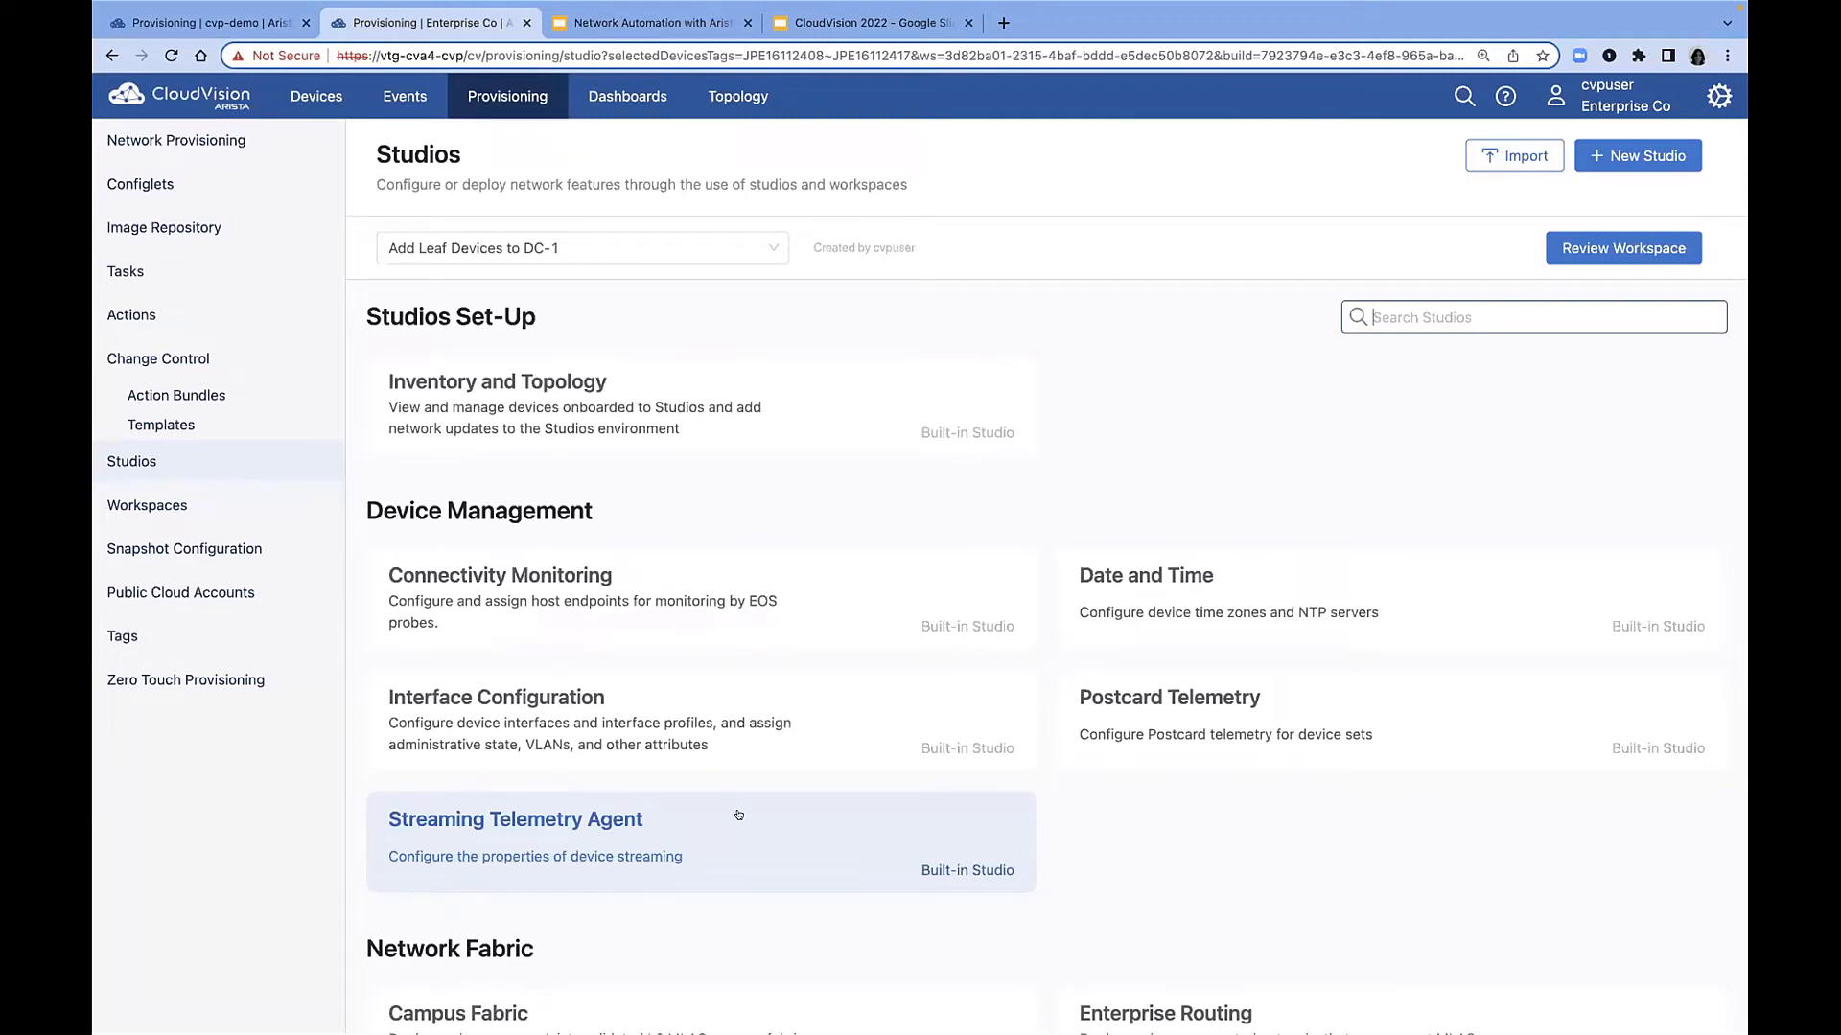
scroll(738, 815, down, 4)
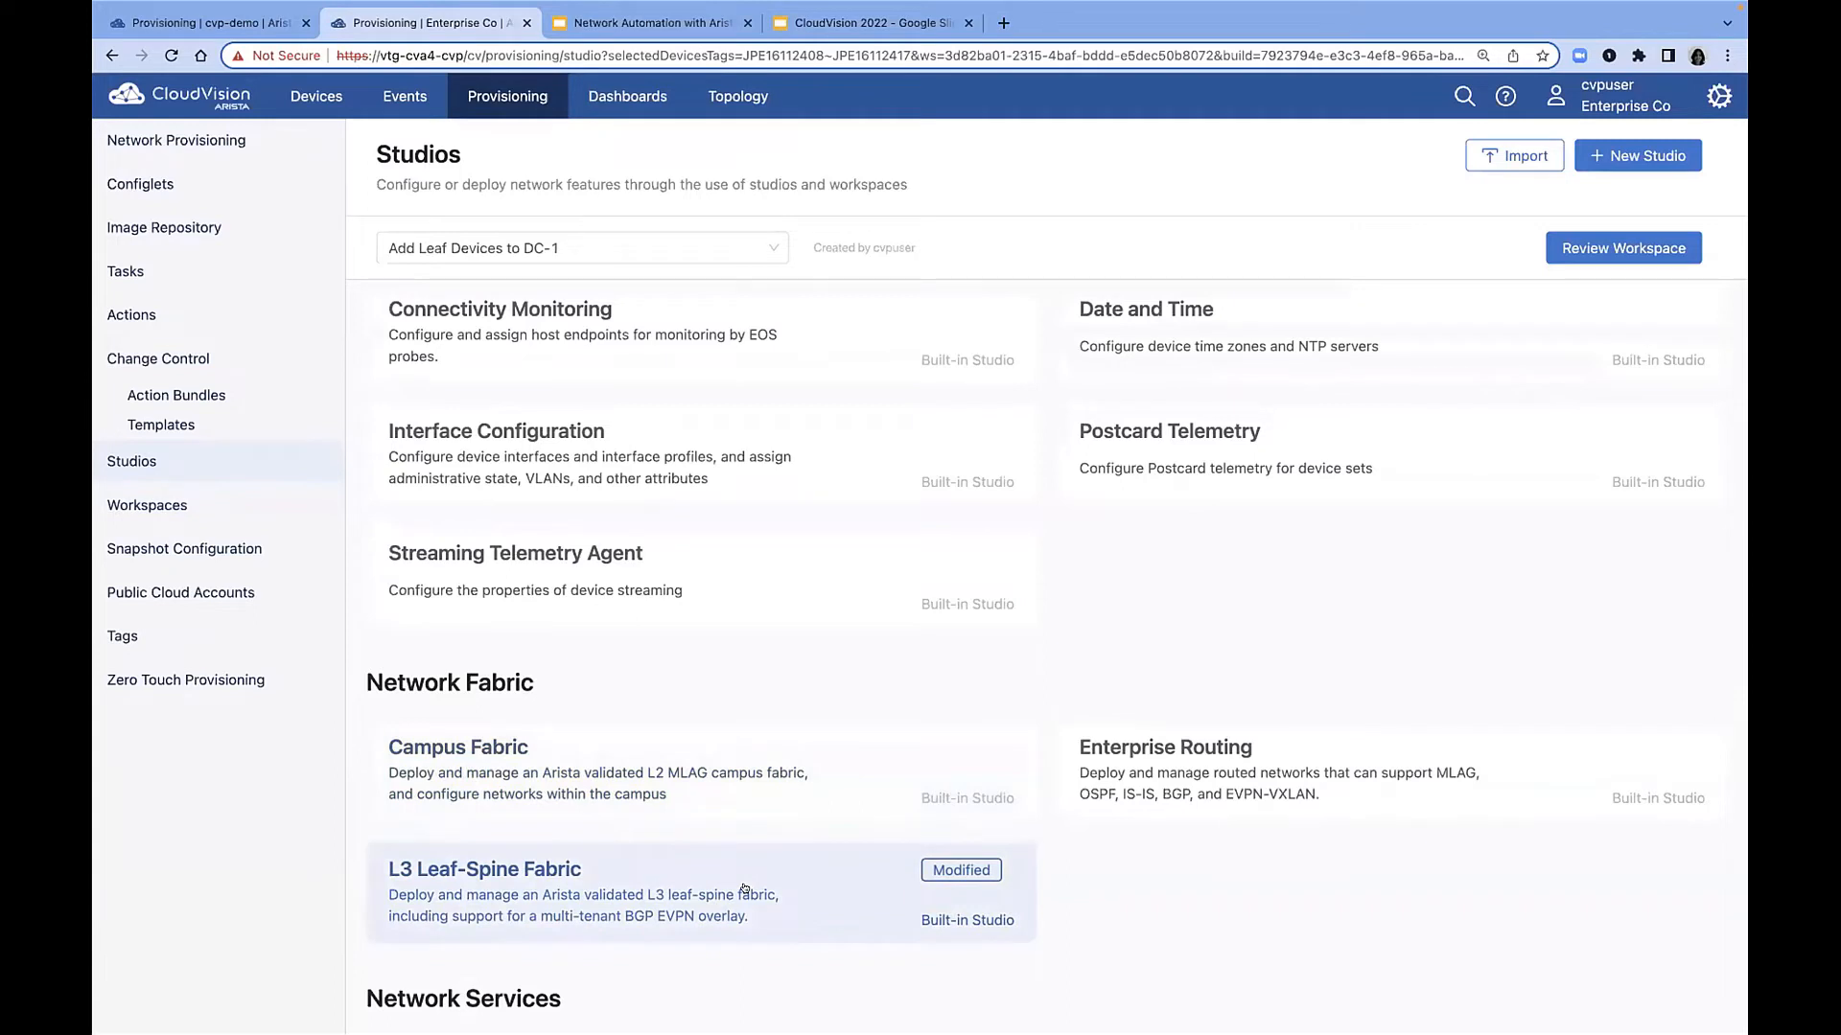
scroll(744, 889, up, 3)
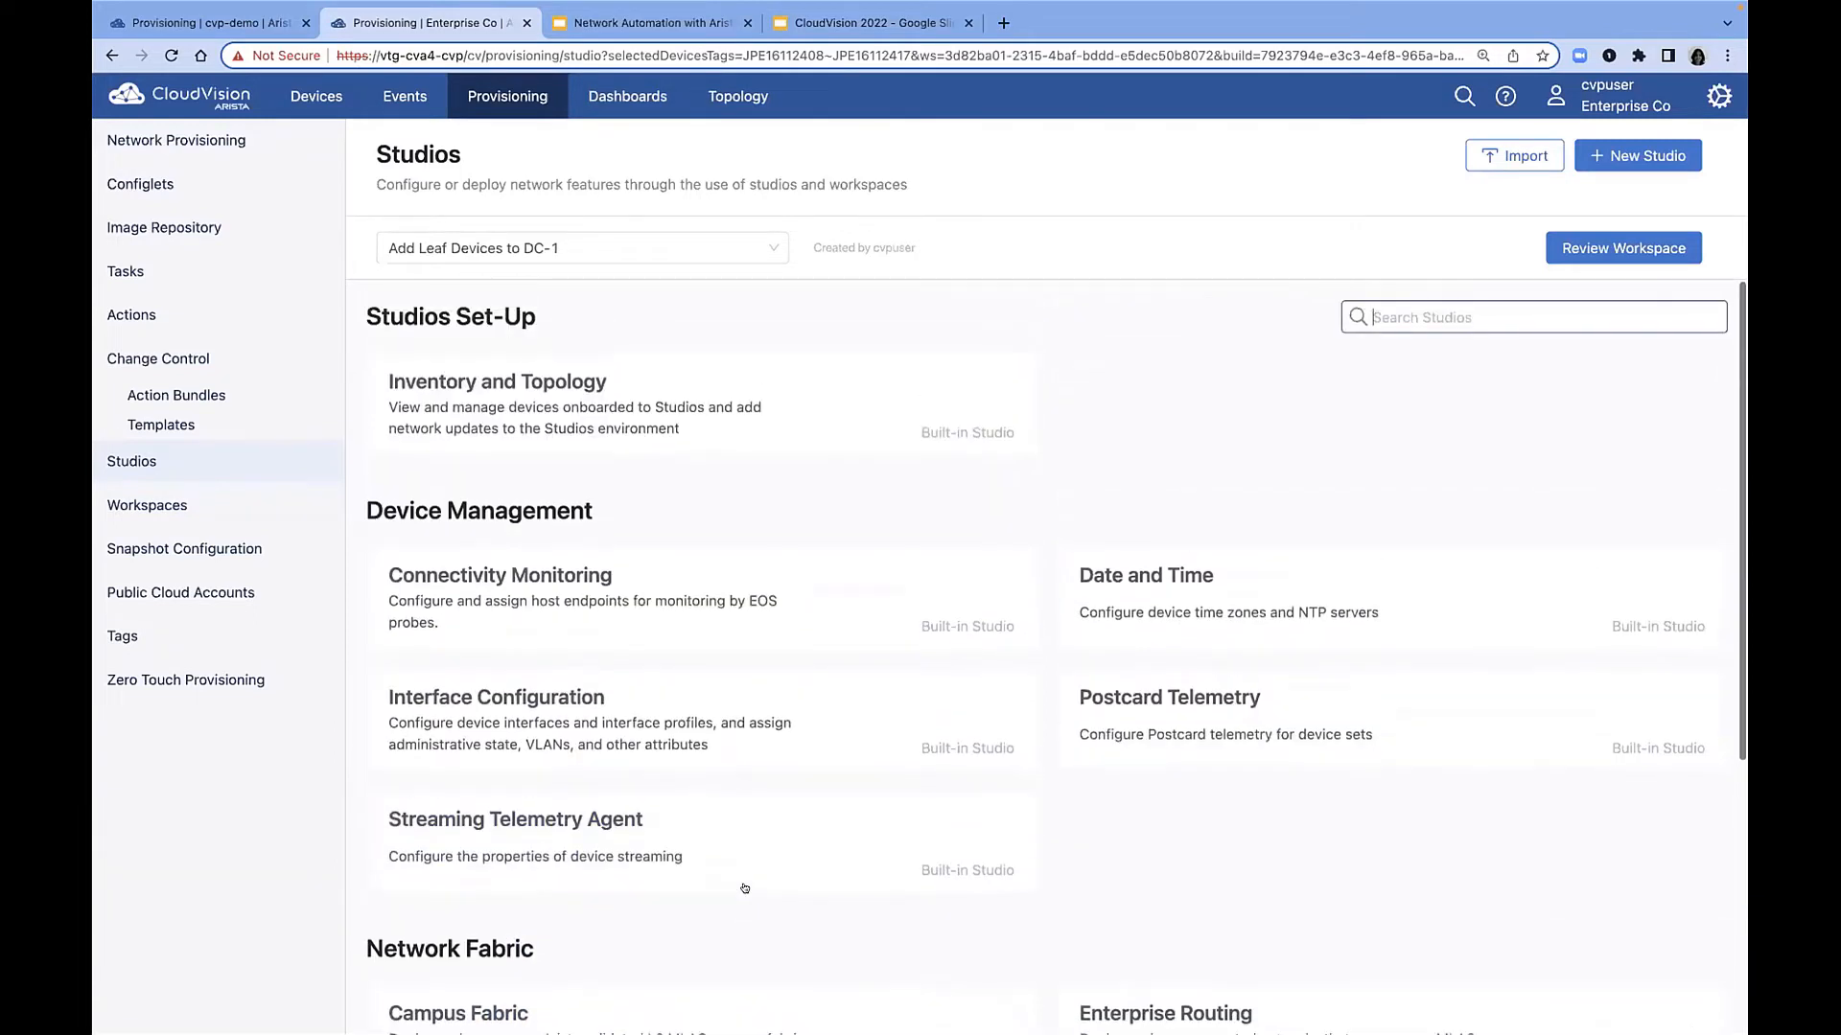
click(1284, 623)
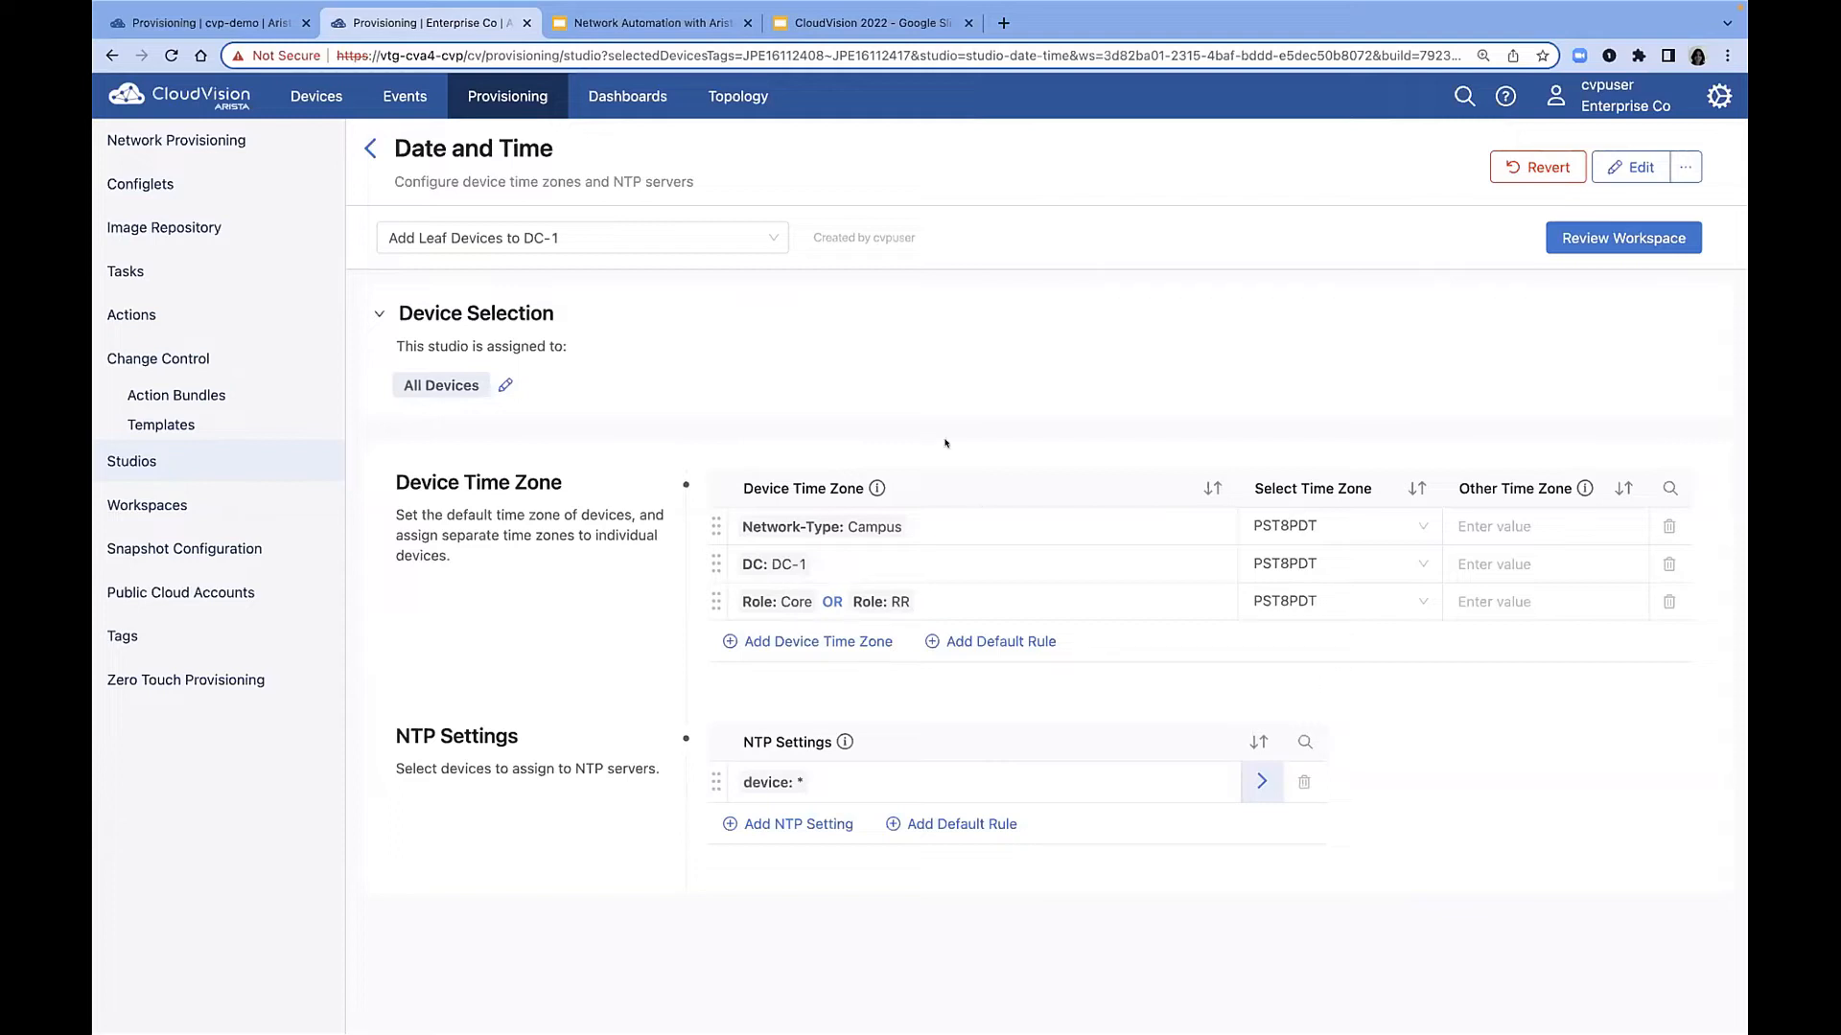
click(369, 151)
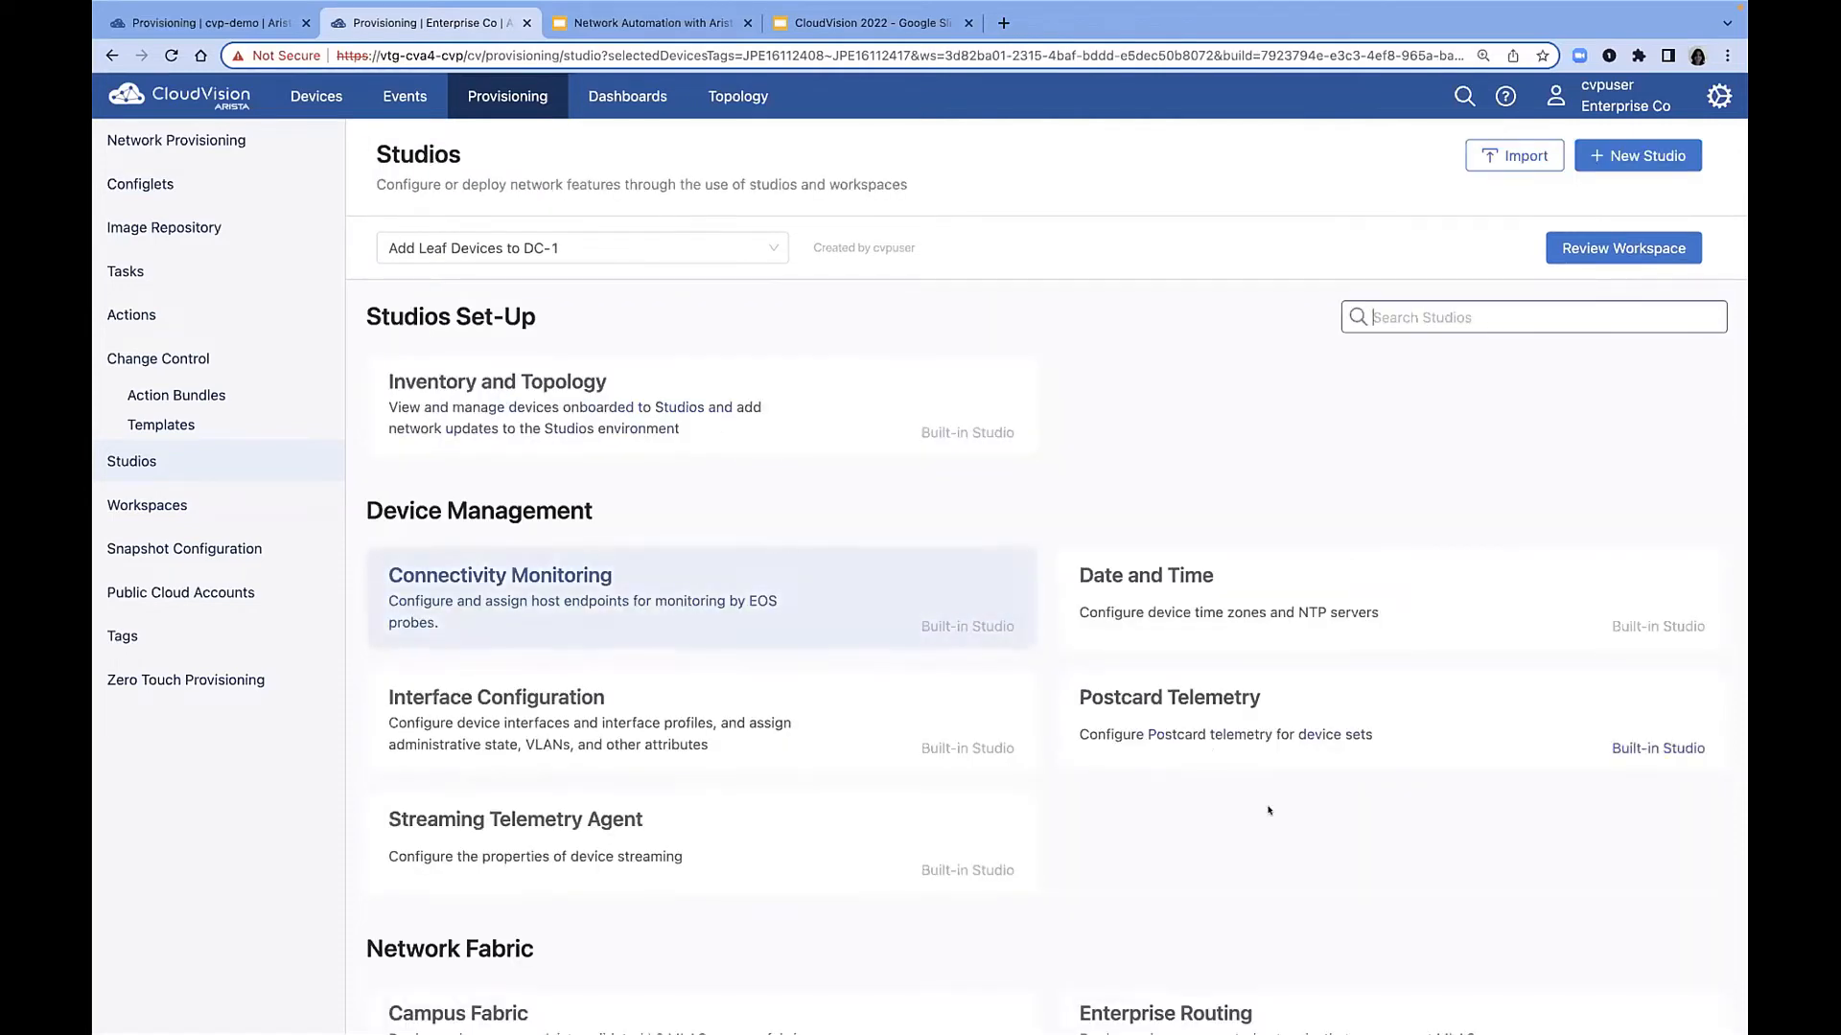
Open the Interface Configuration studio and review its interface profiles and device list.
scroll(1225, 868, down, 2)
scroll(1224, 867, down, 2)
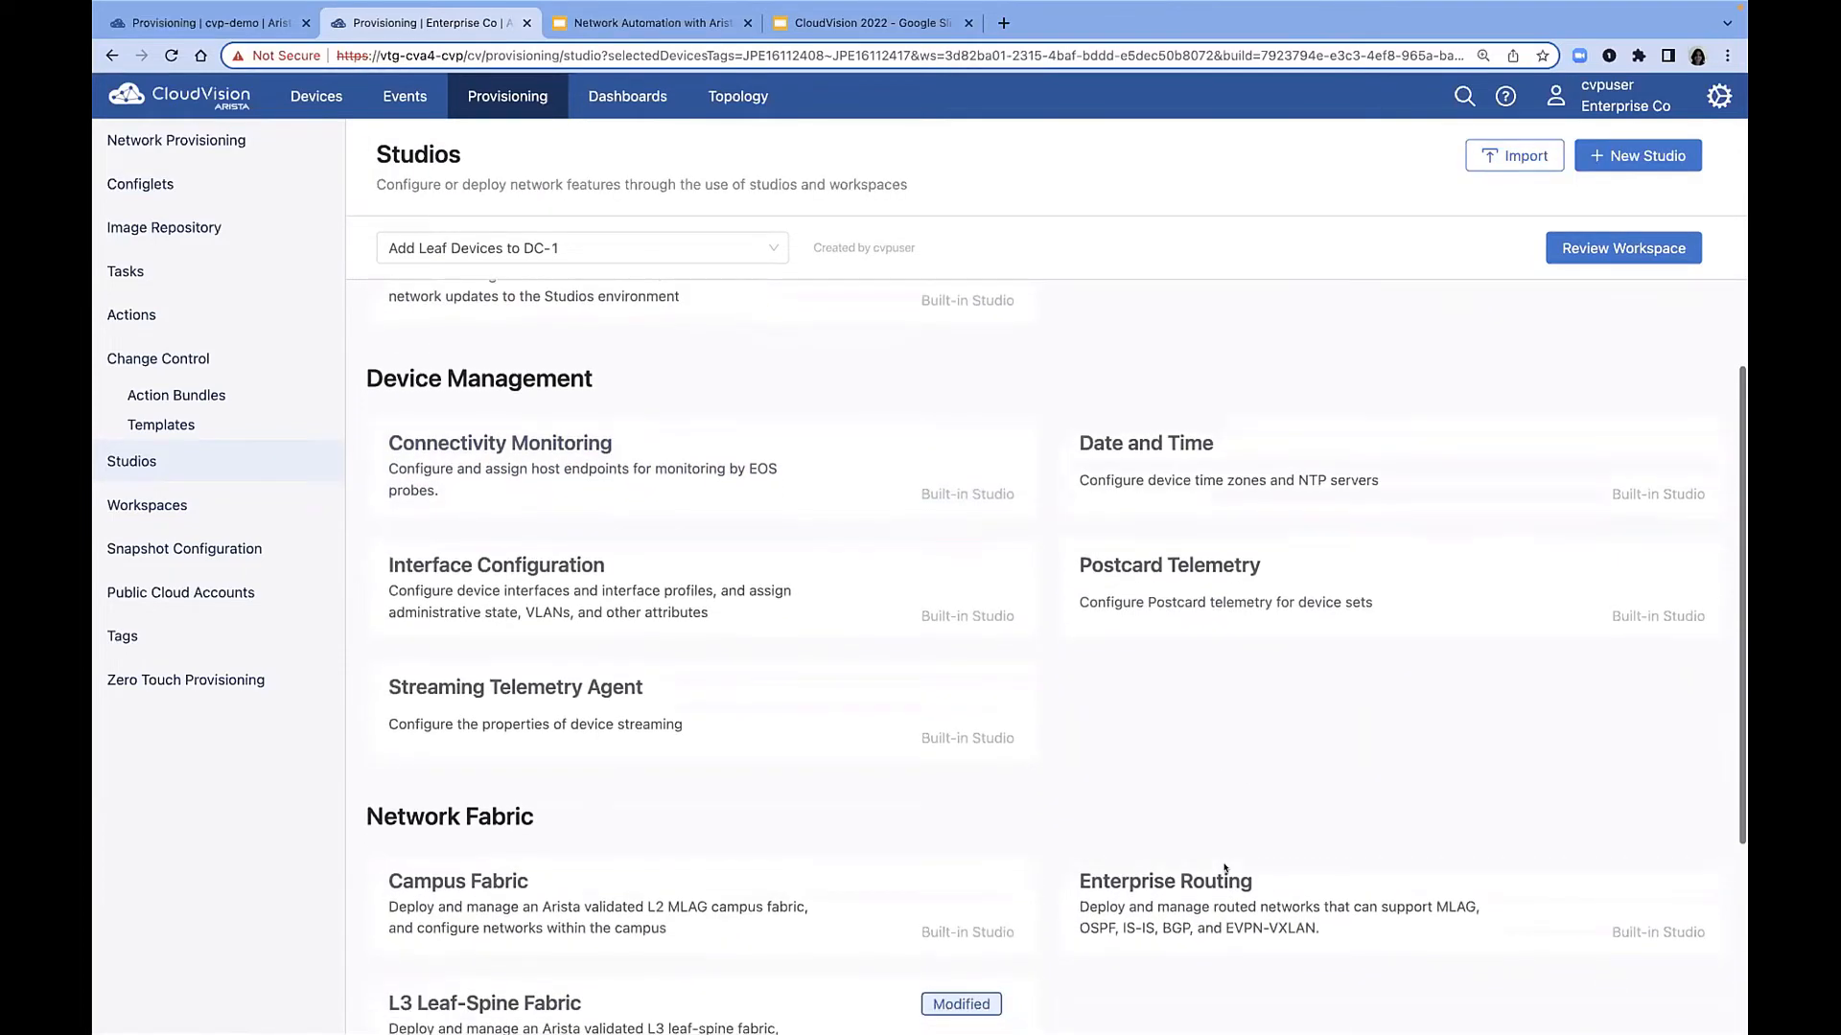
scroll(1224, 867, down, 1)
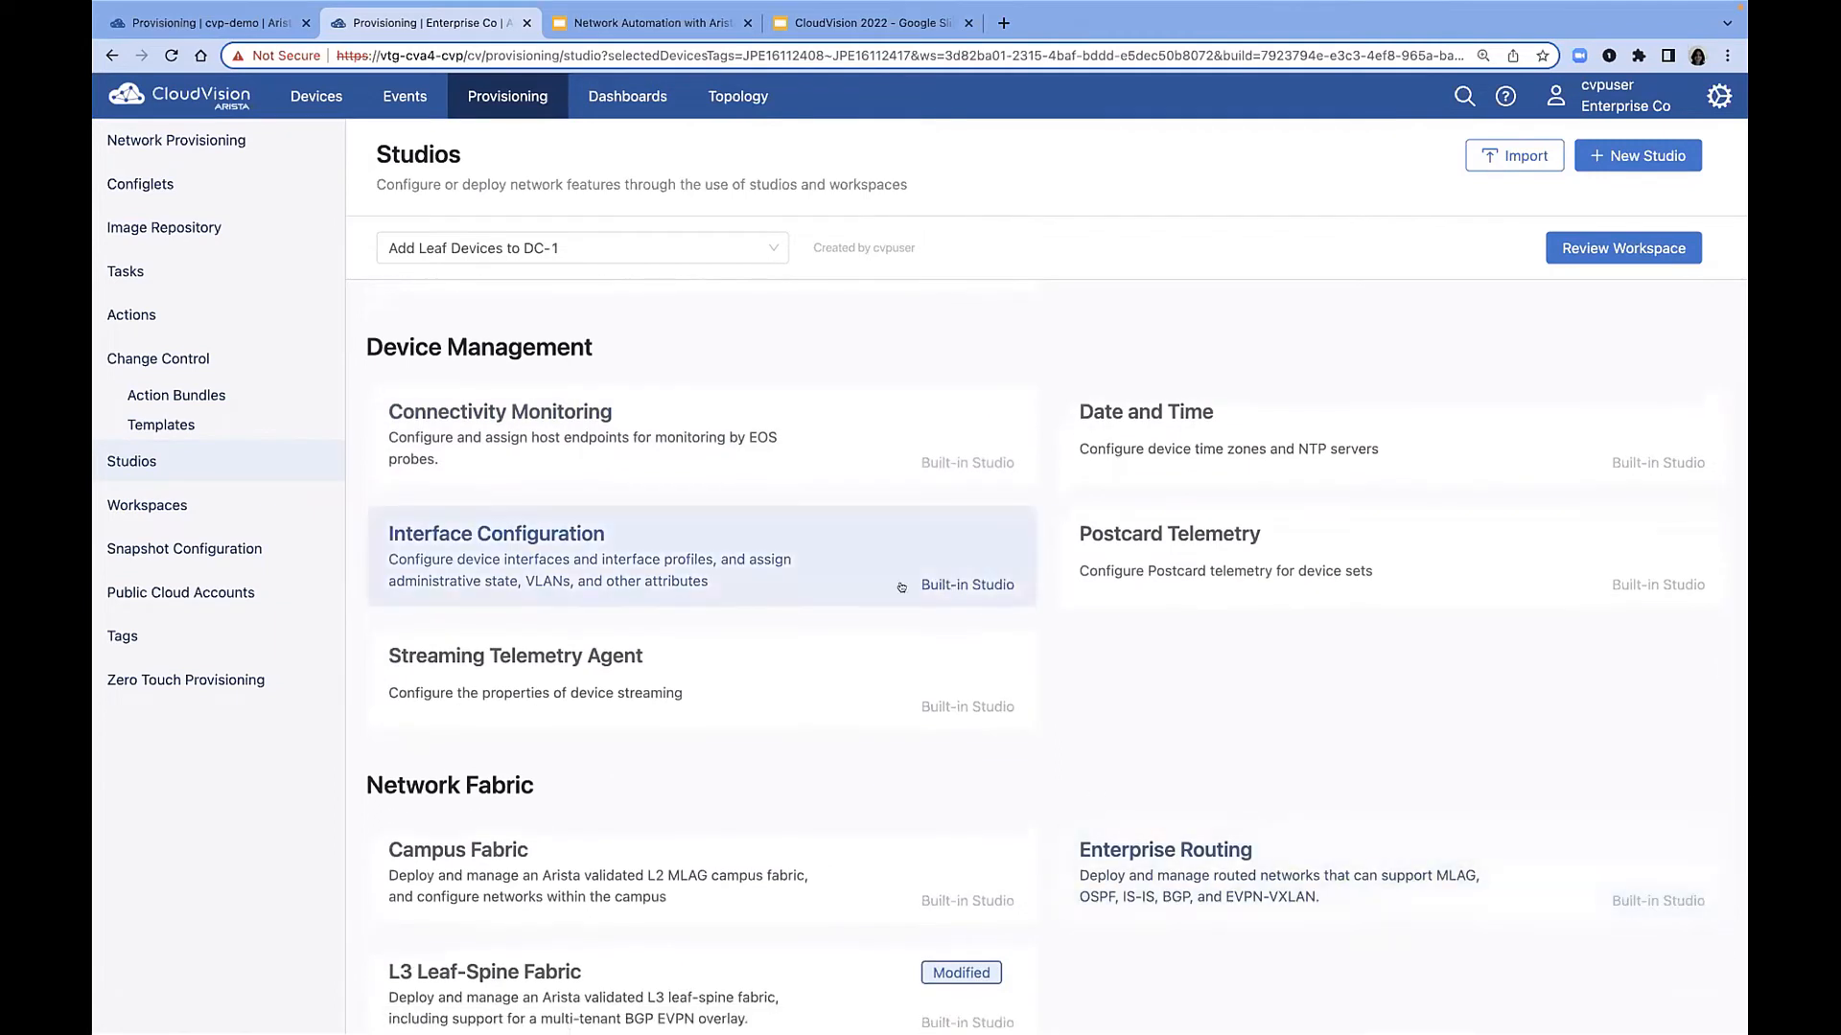
click(835, 561)
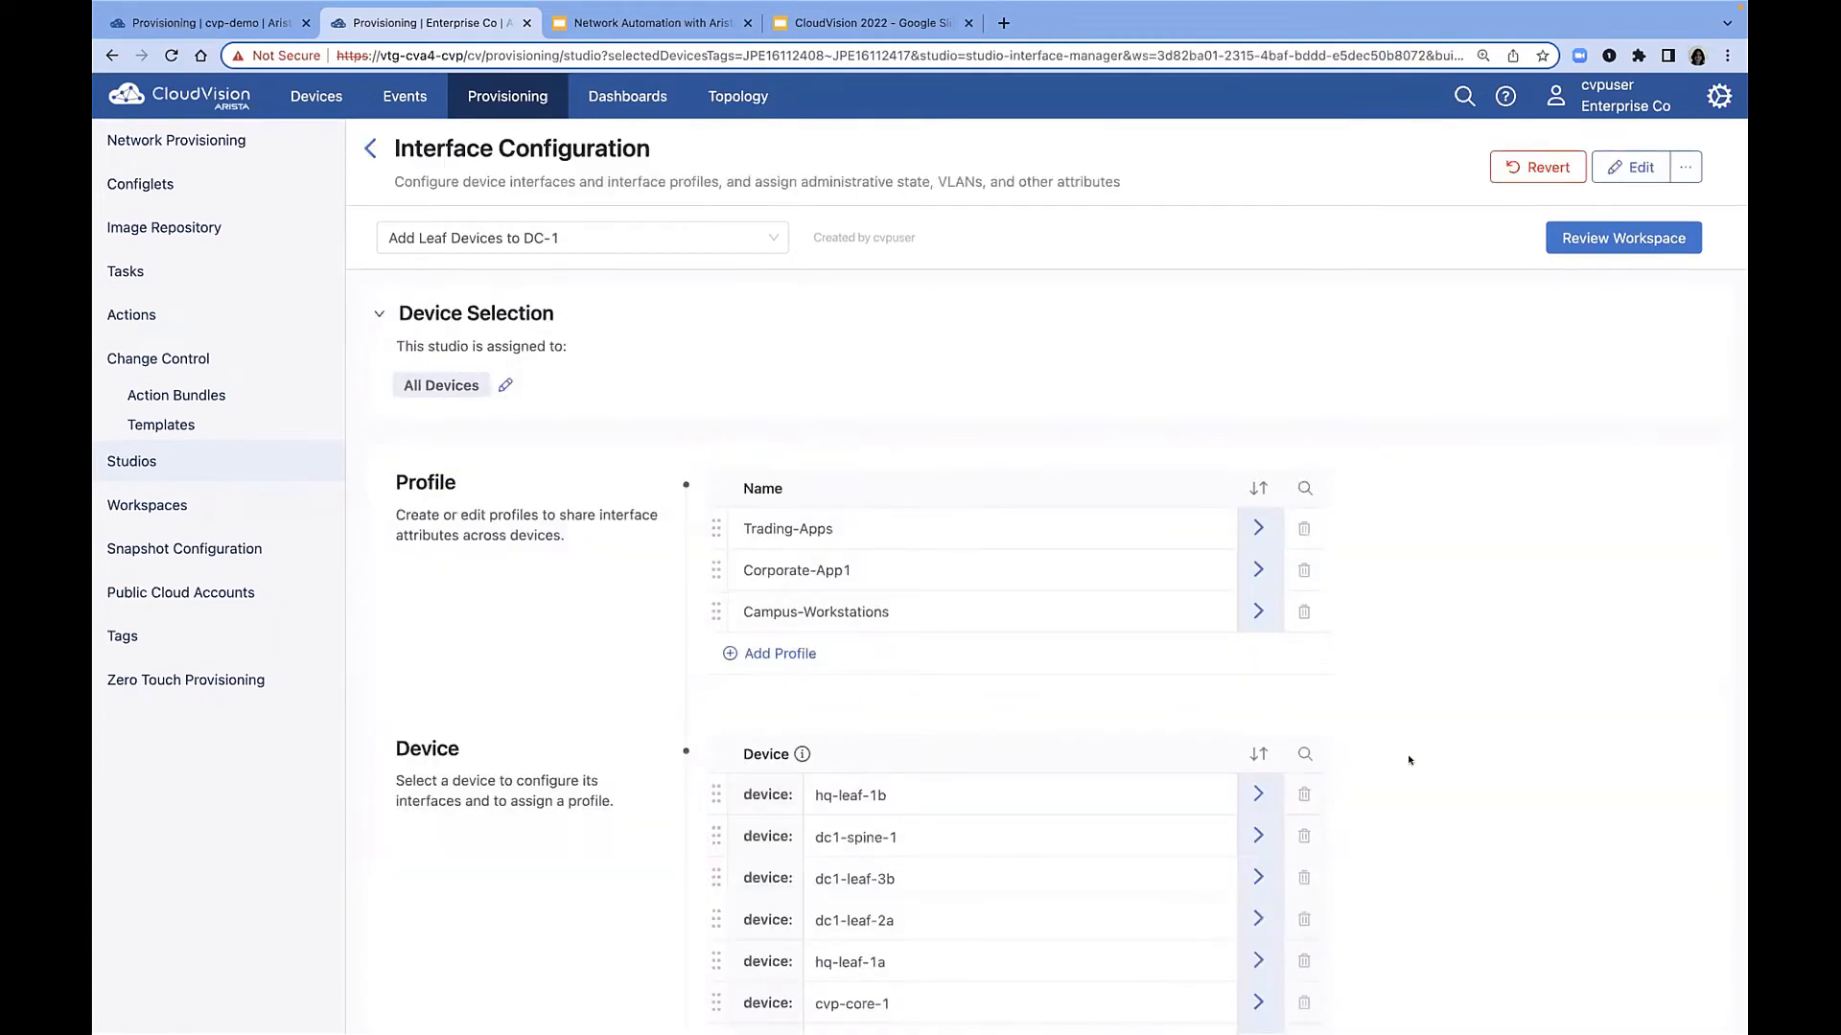
scroll(1408, 760, down, 2)
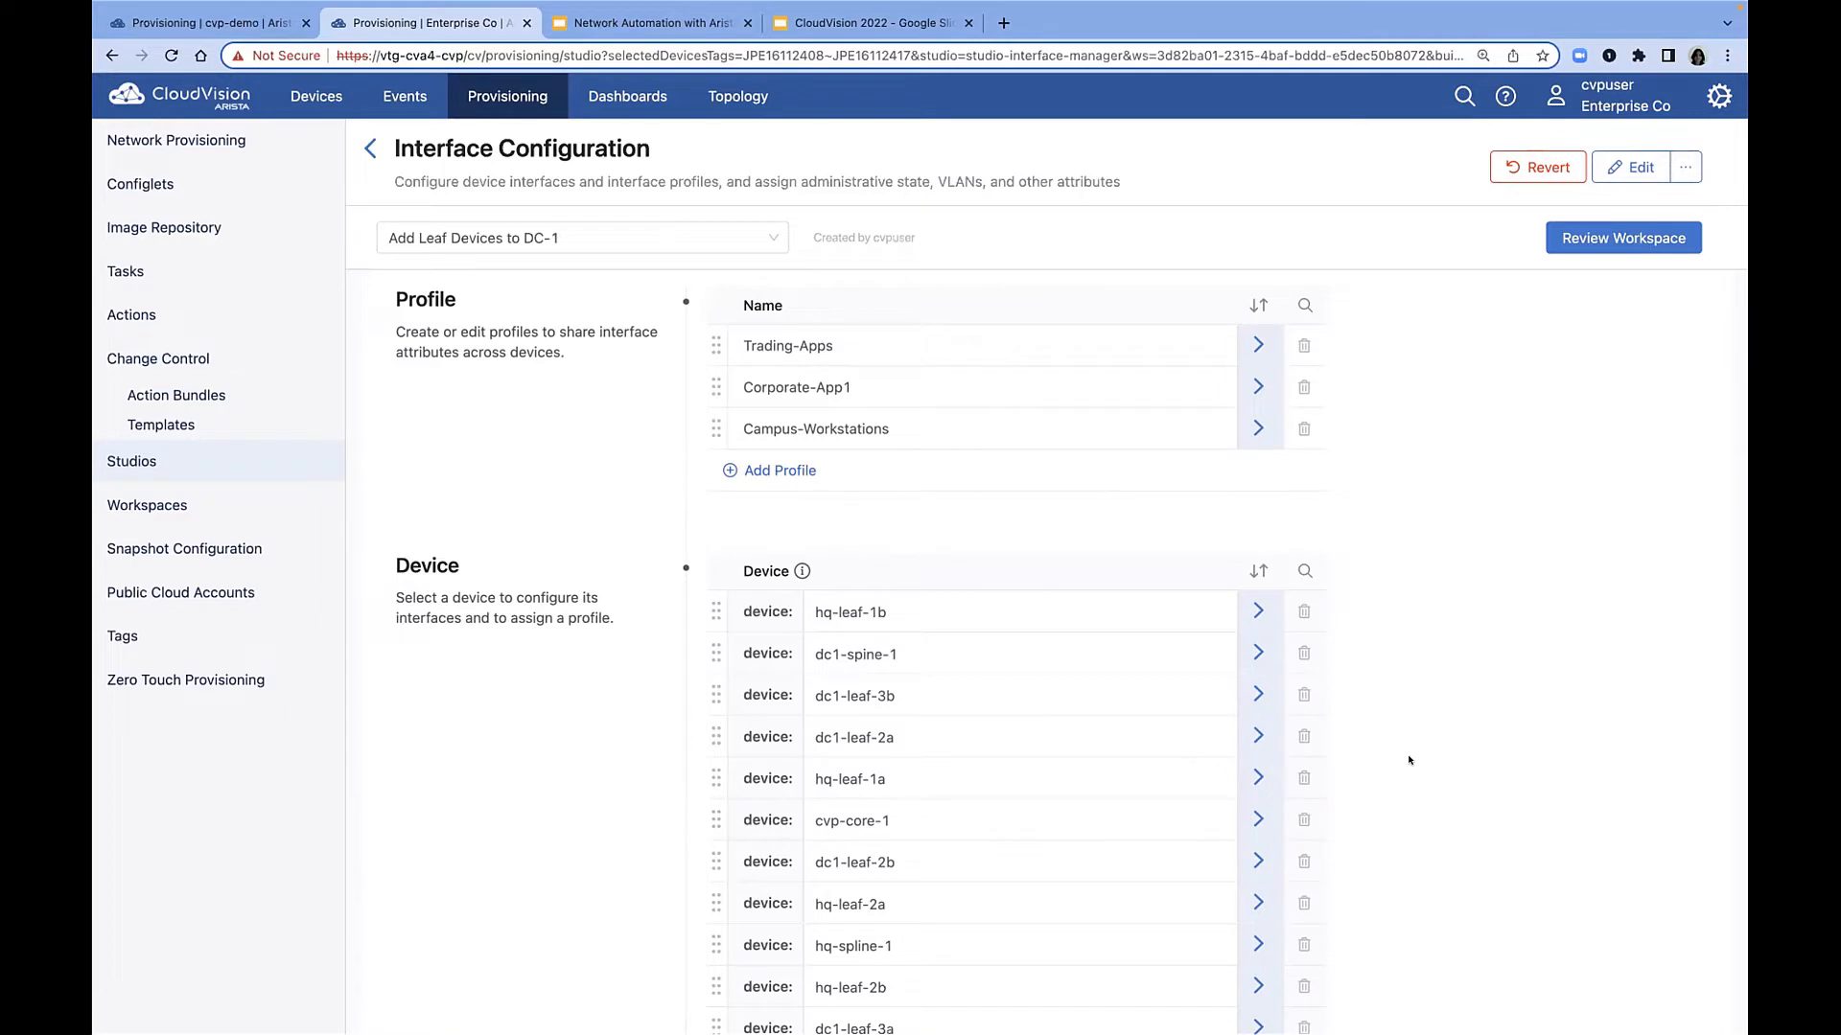
scroll(1408, 760, up, 1)
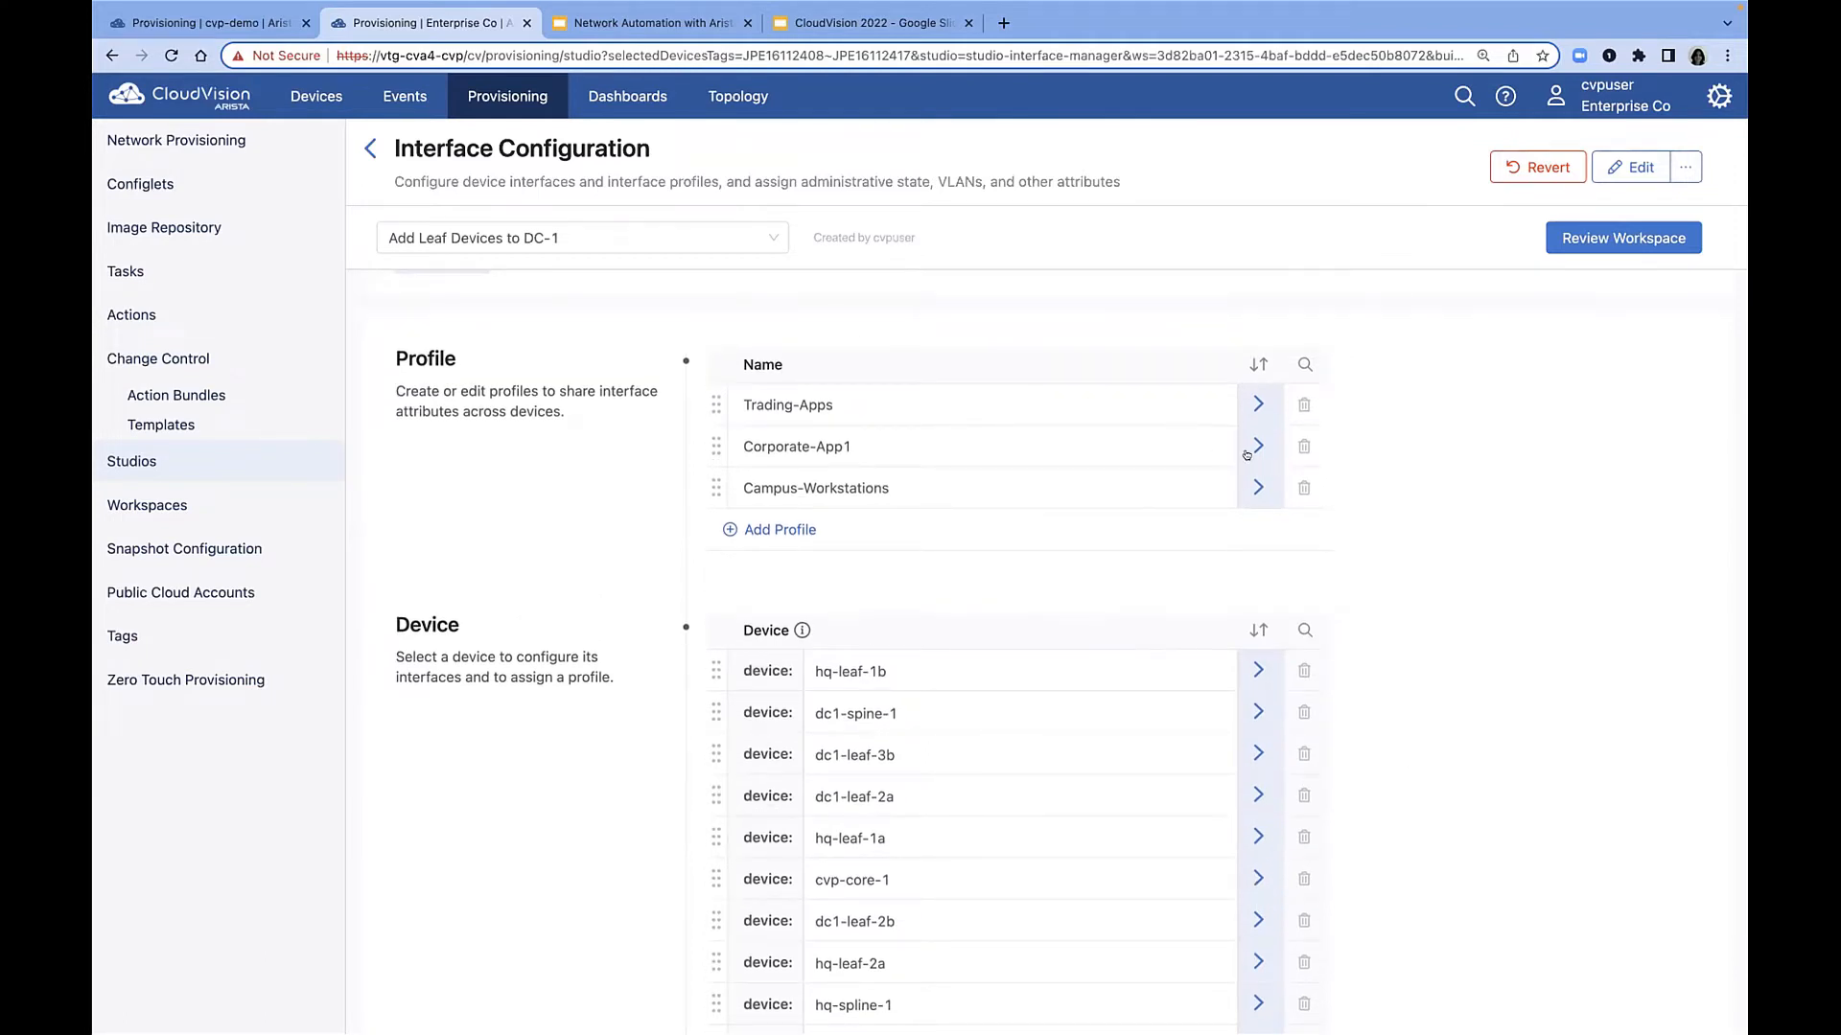
Examine the Campus-Workstations profile's description, speed, mode and VLAN settings, and return to the Interface Configuration studio.
click(1259, 488)
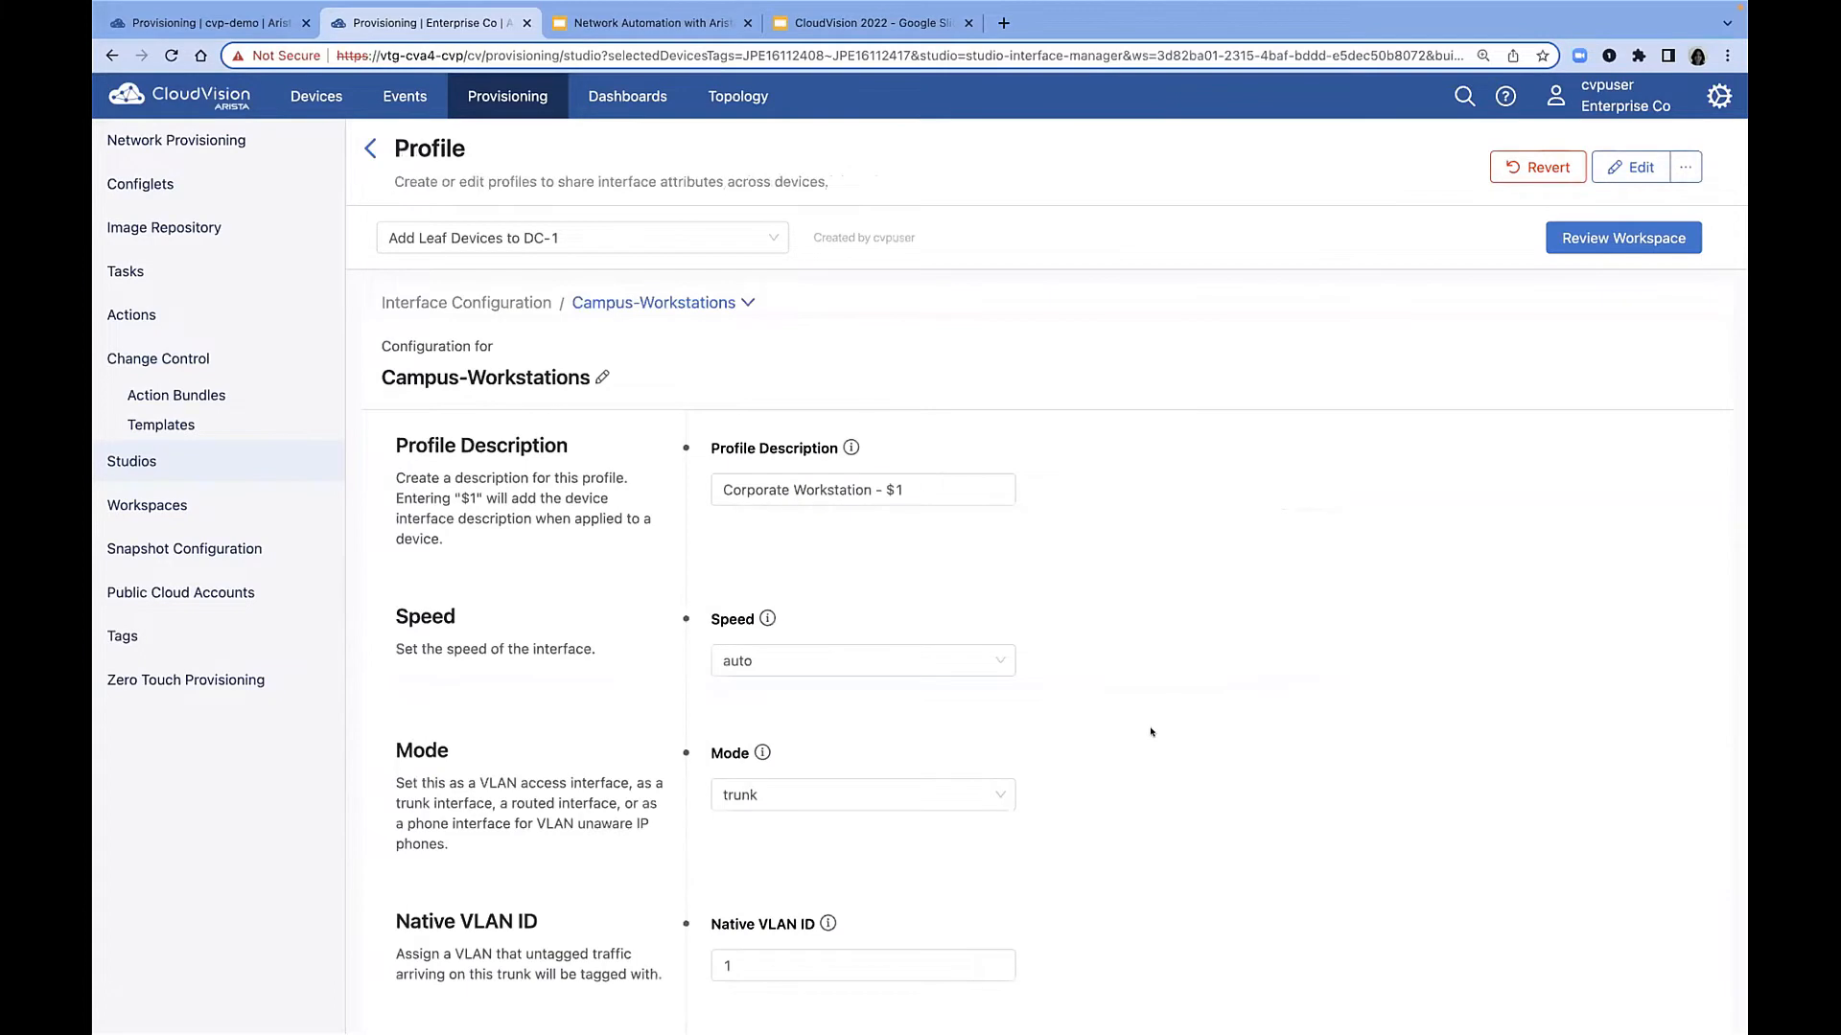
scroll(1150, 733, down, 2)
scroll(1147, 734, up, 2)
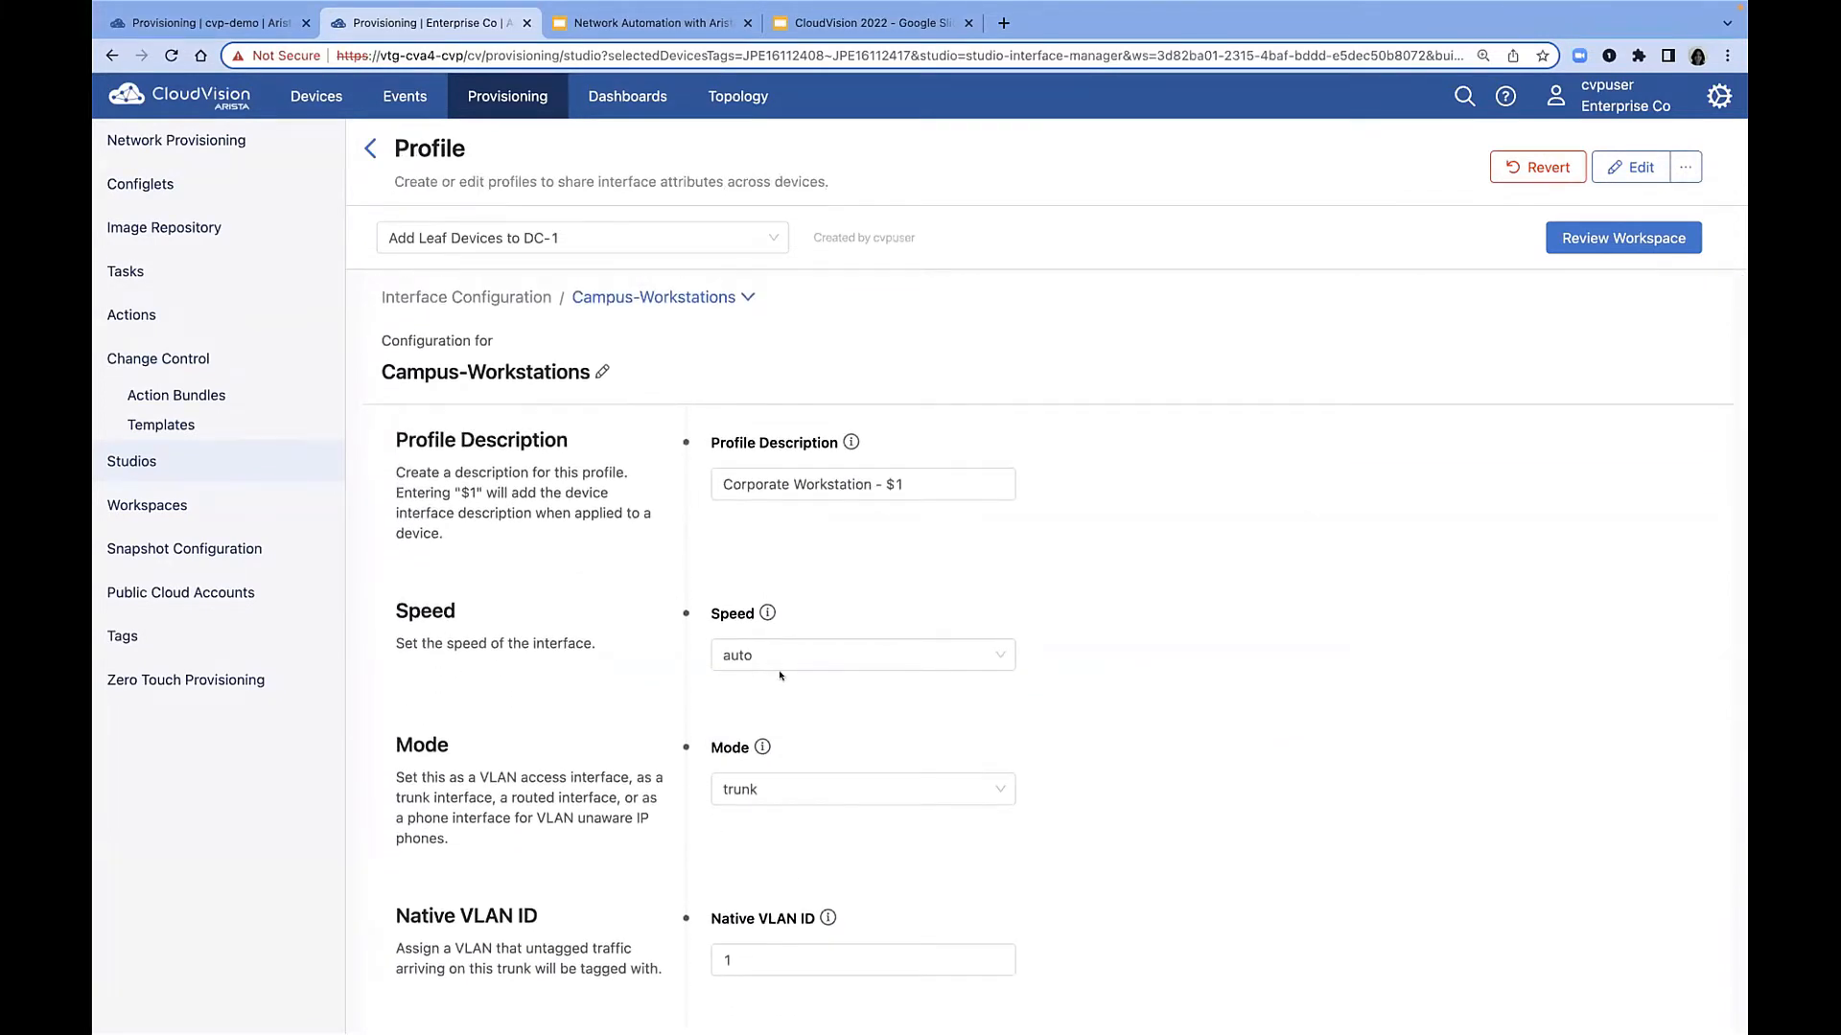
scroll(780, 675, down, 5)
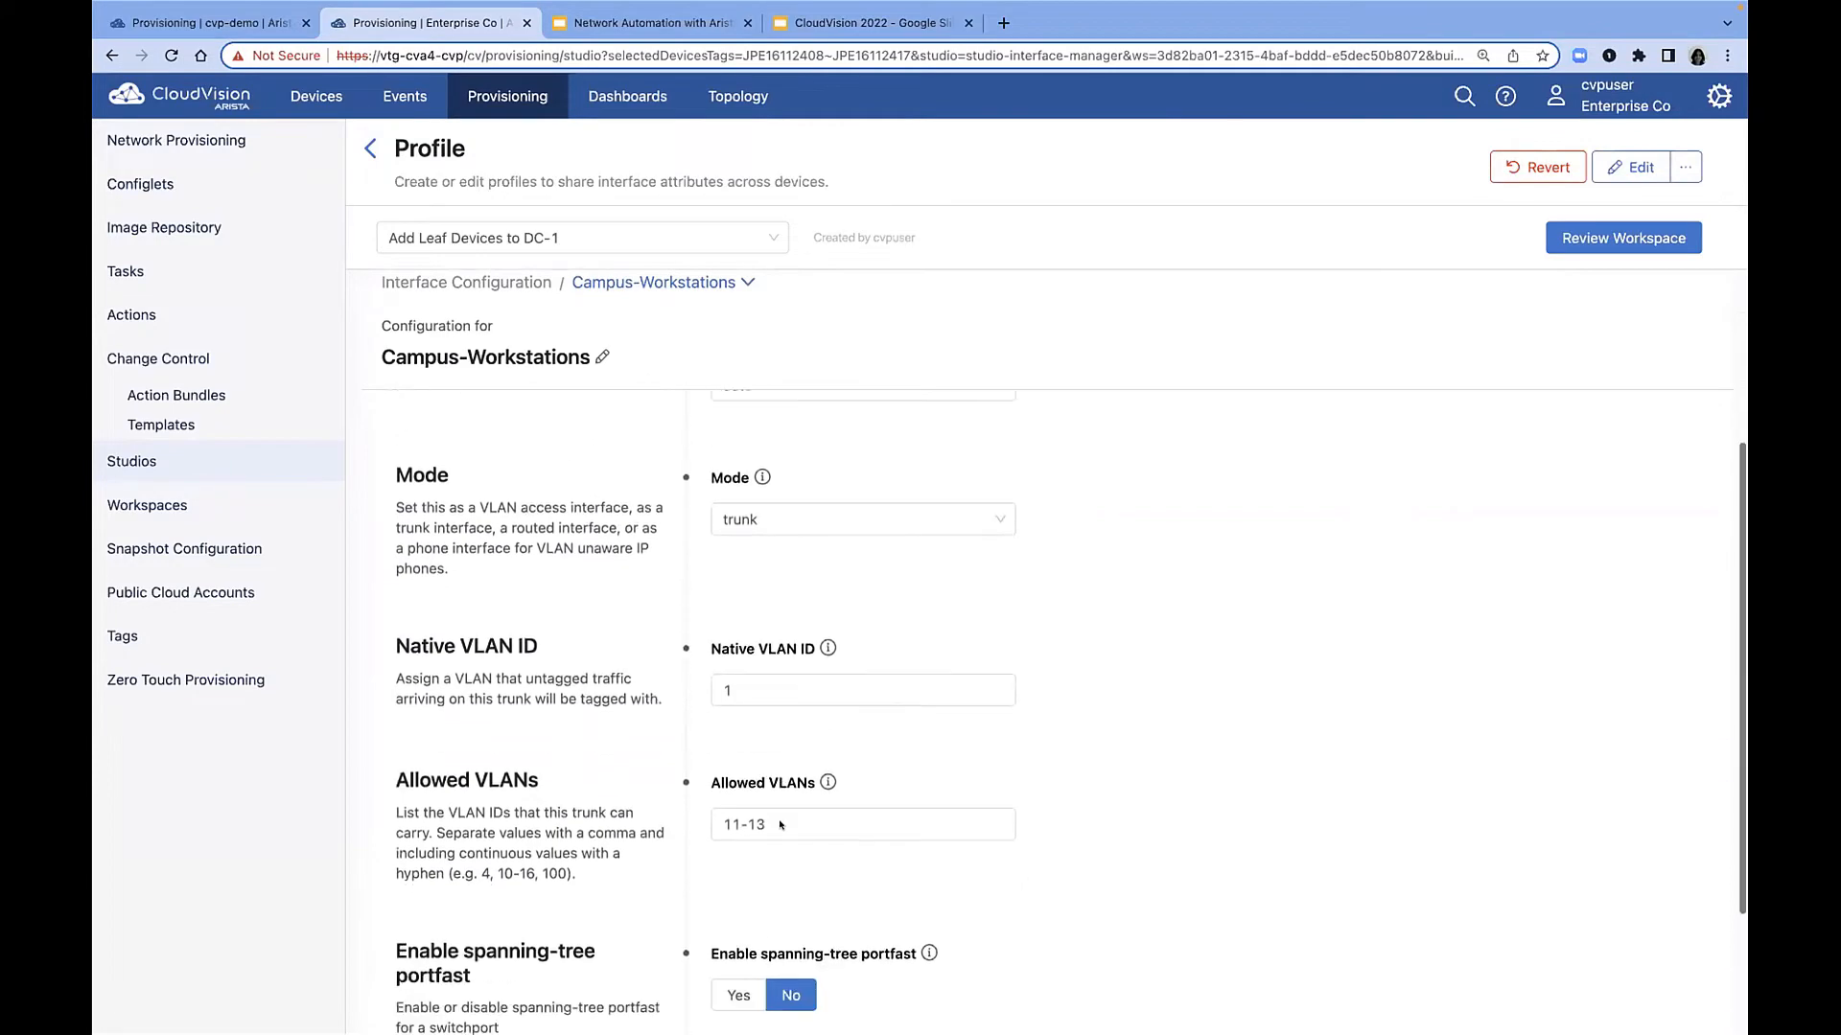
scroll(782, 824, down, 2)
scroll(781, 830, up, 7)
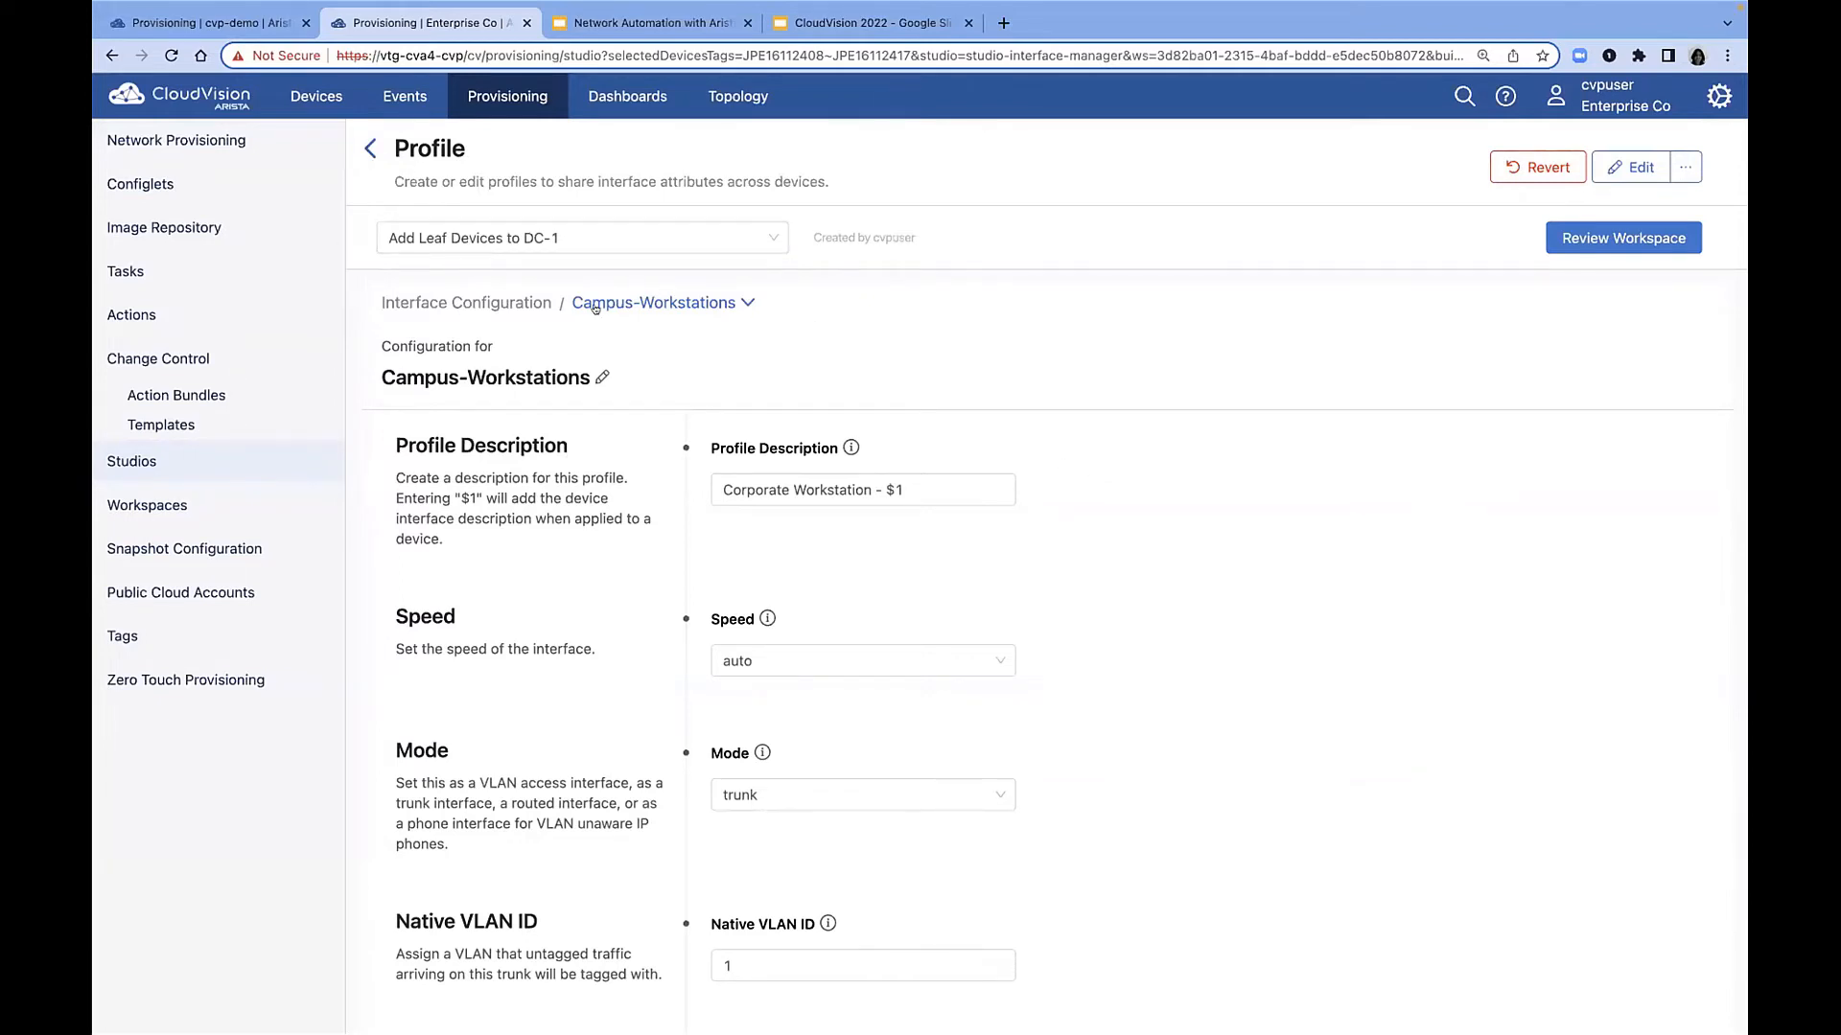
click(532, 305)
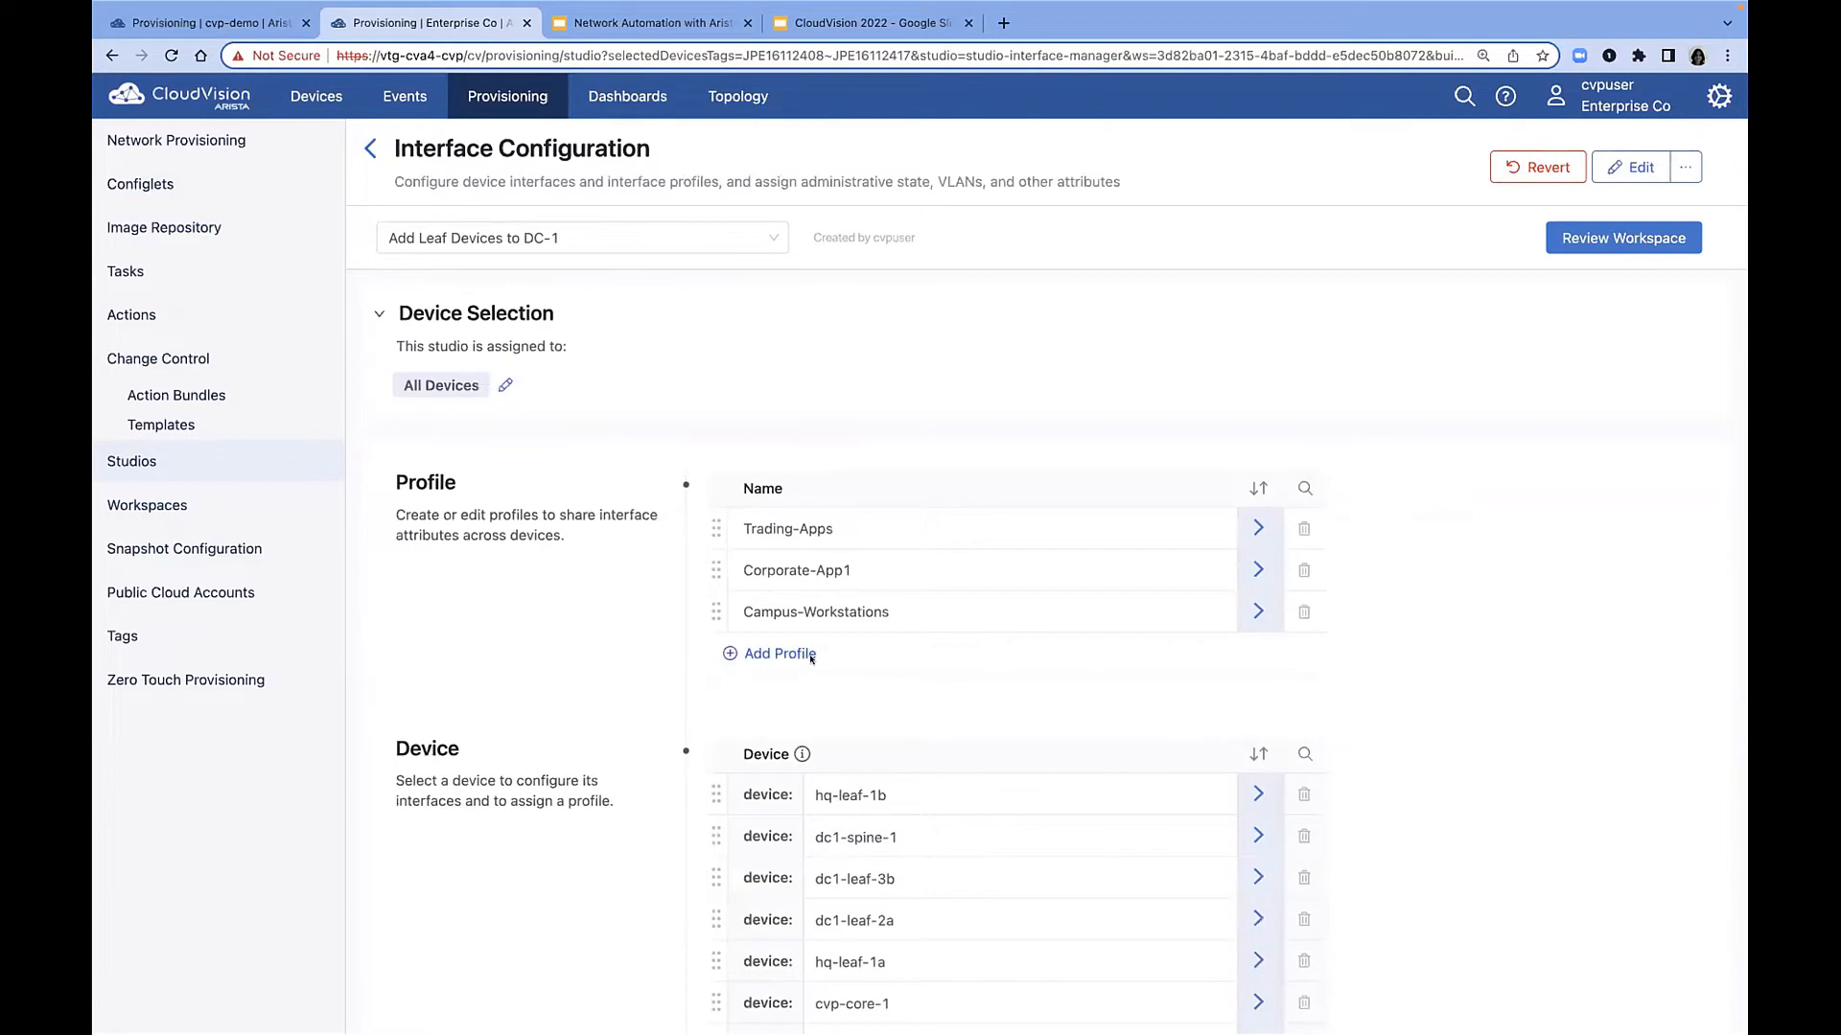
Assign the Campus-Workstations profile to interface Ethernet3 on dc1-leaf-3b and return to the Studios overview.
click(1257, 872)
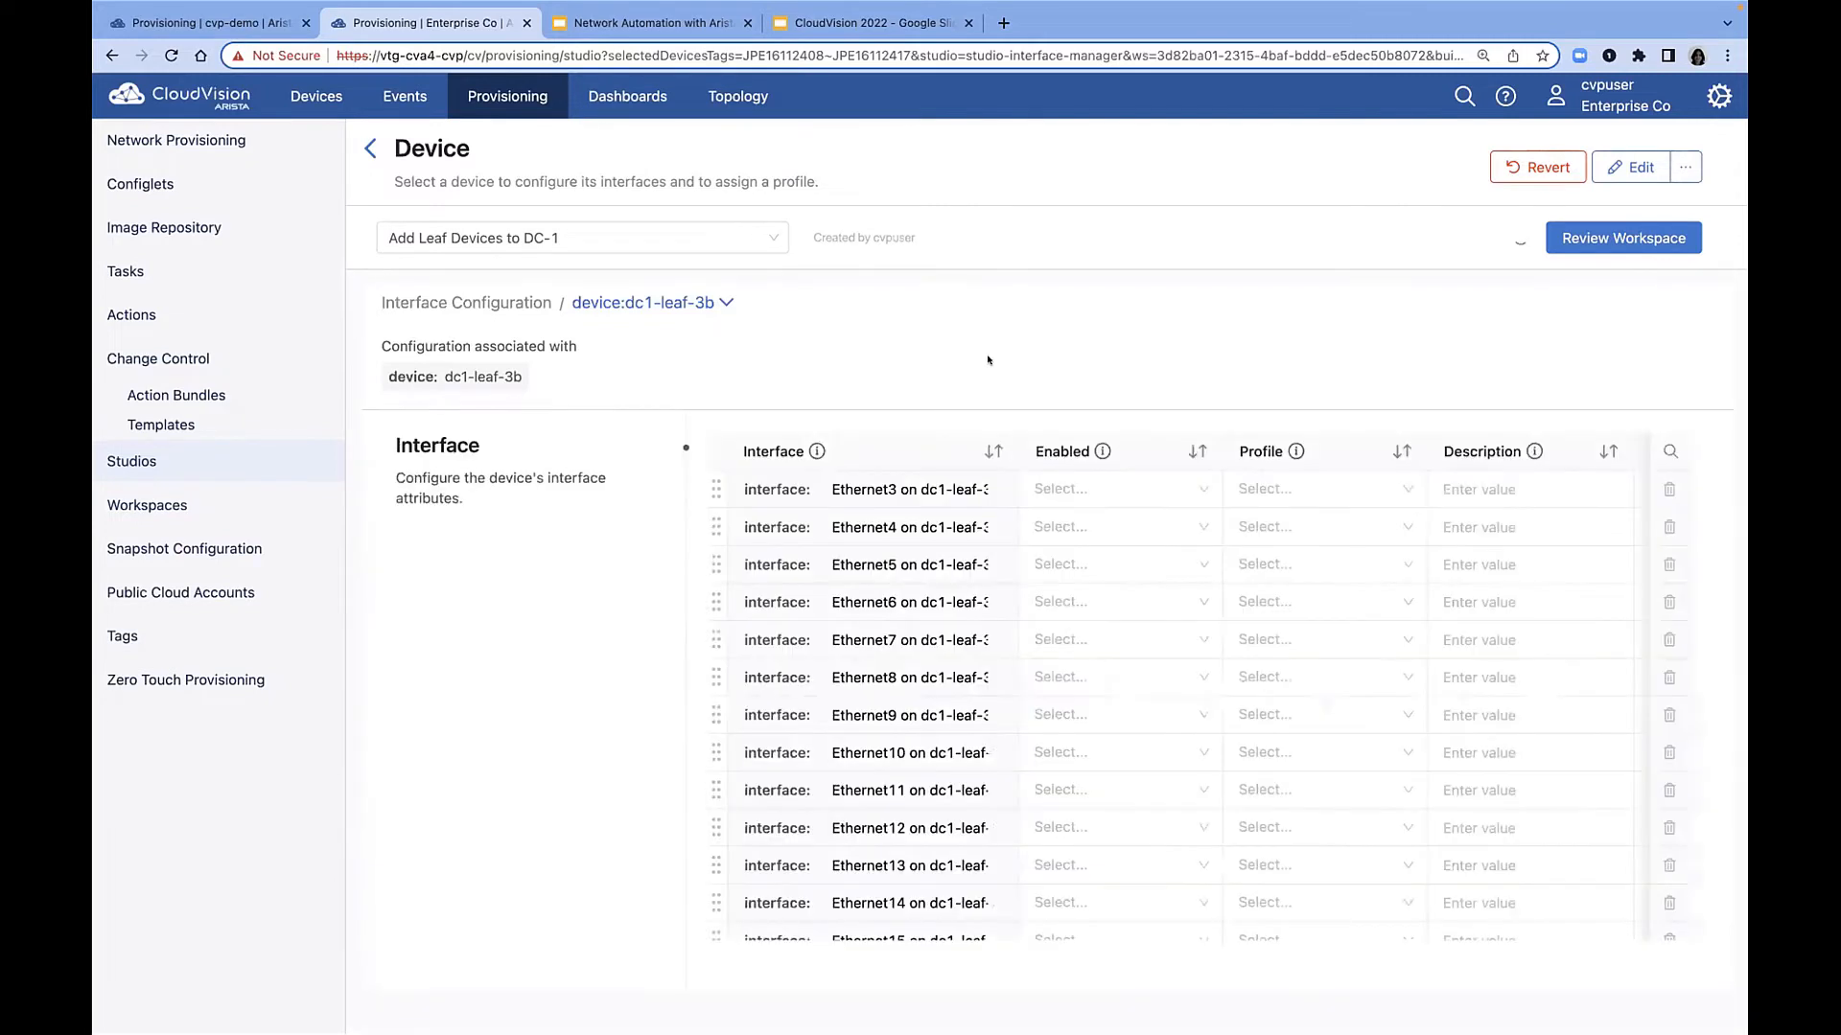
click(1198, 488)
click(1297, 484)
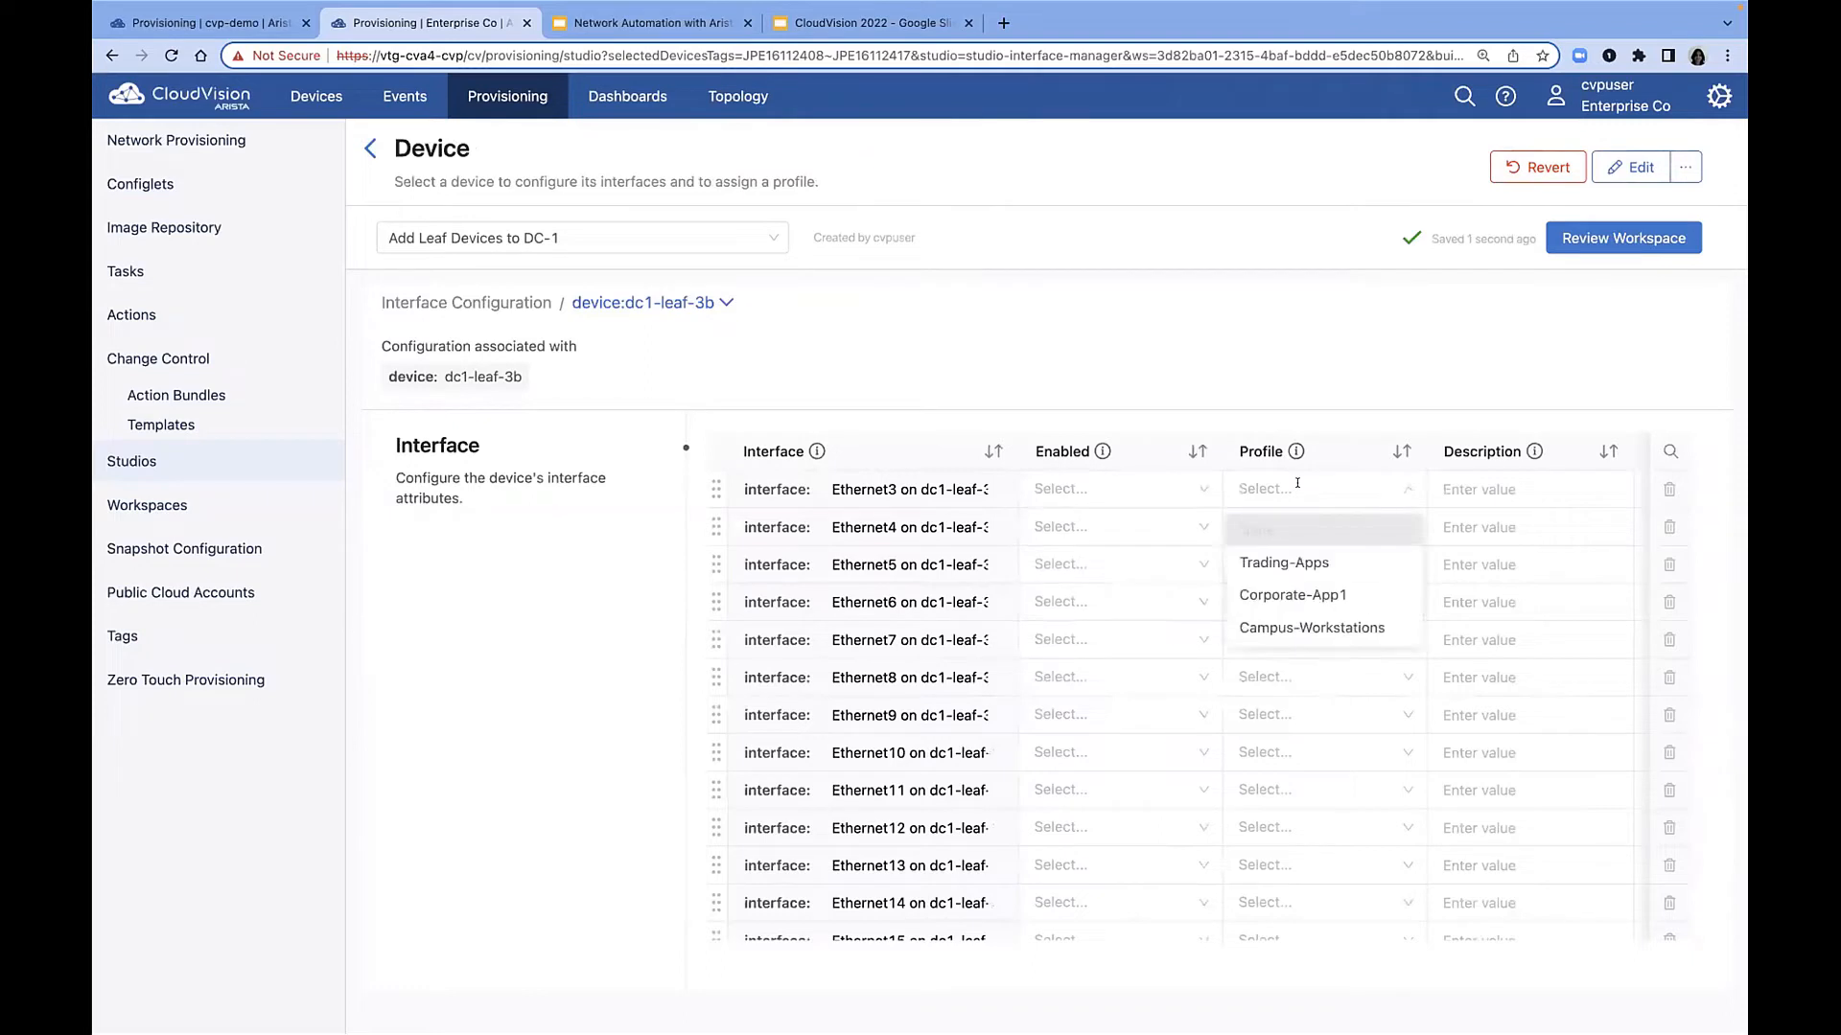
click(1319, 625)
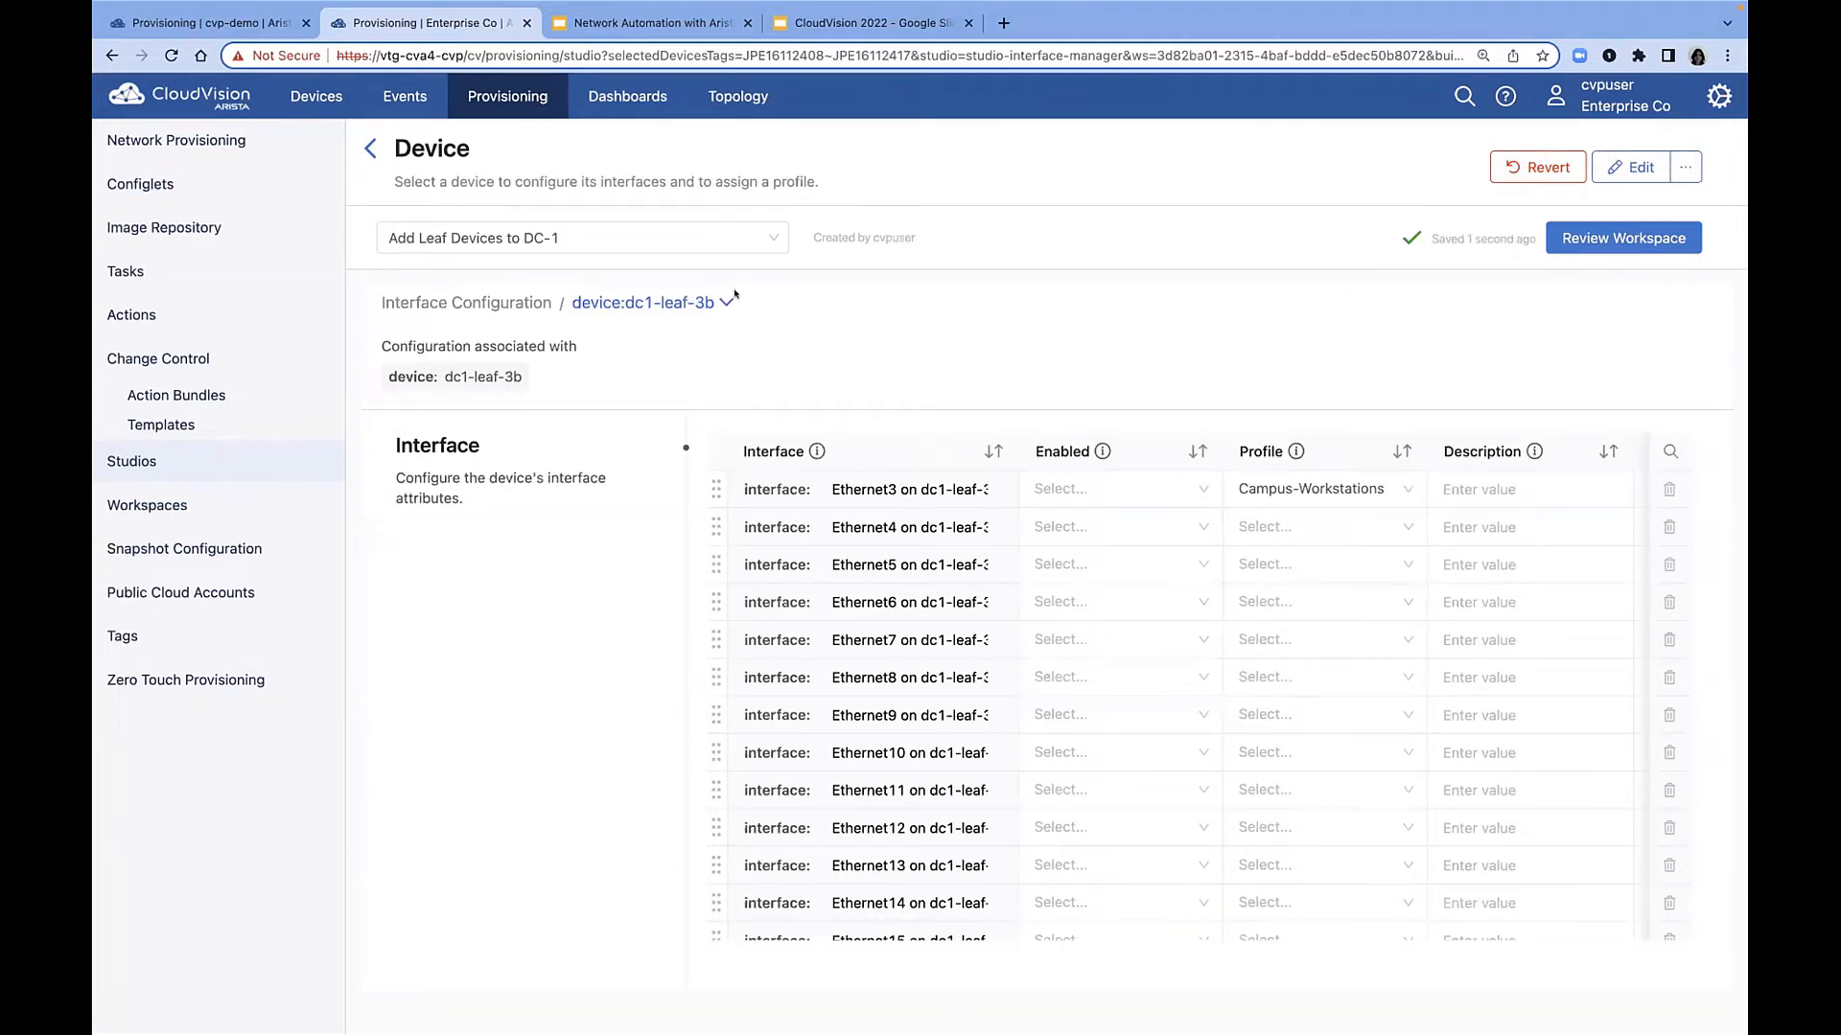
click(366, 147)
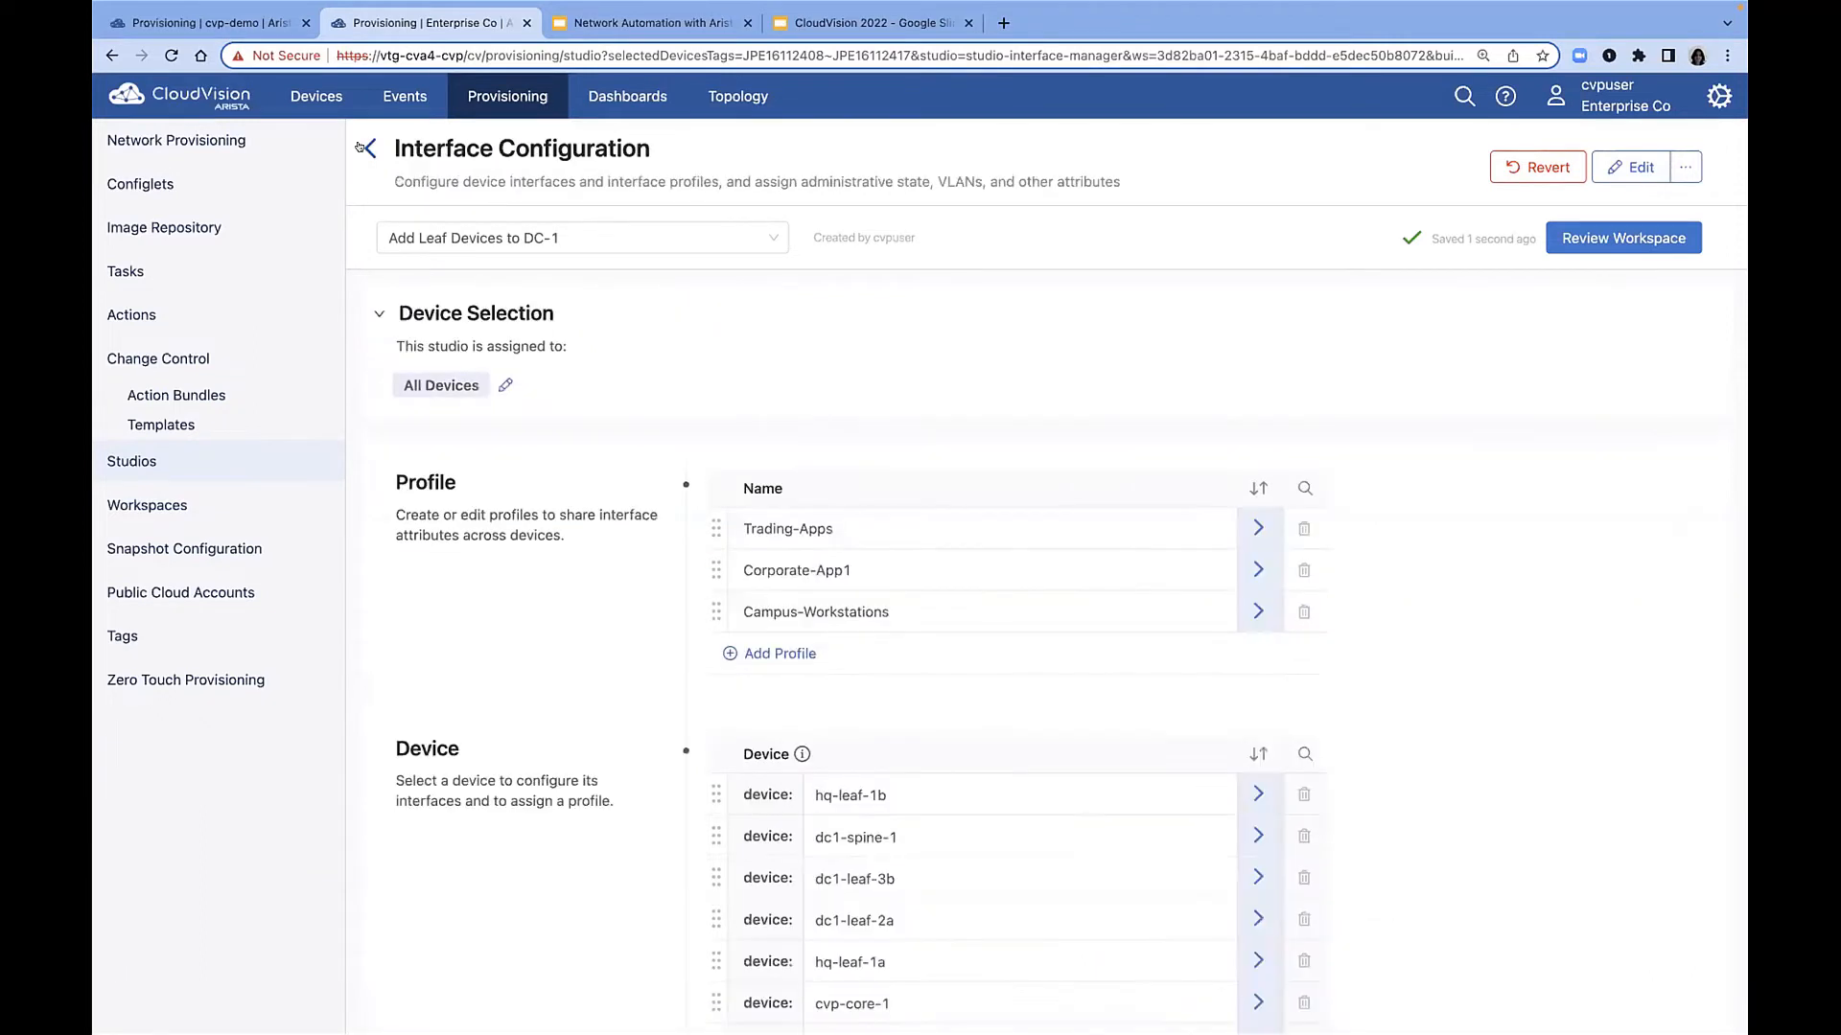
click(364, 148)
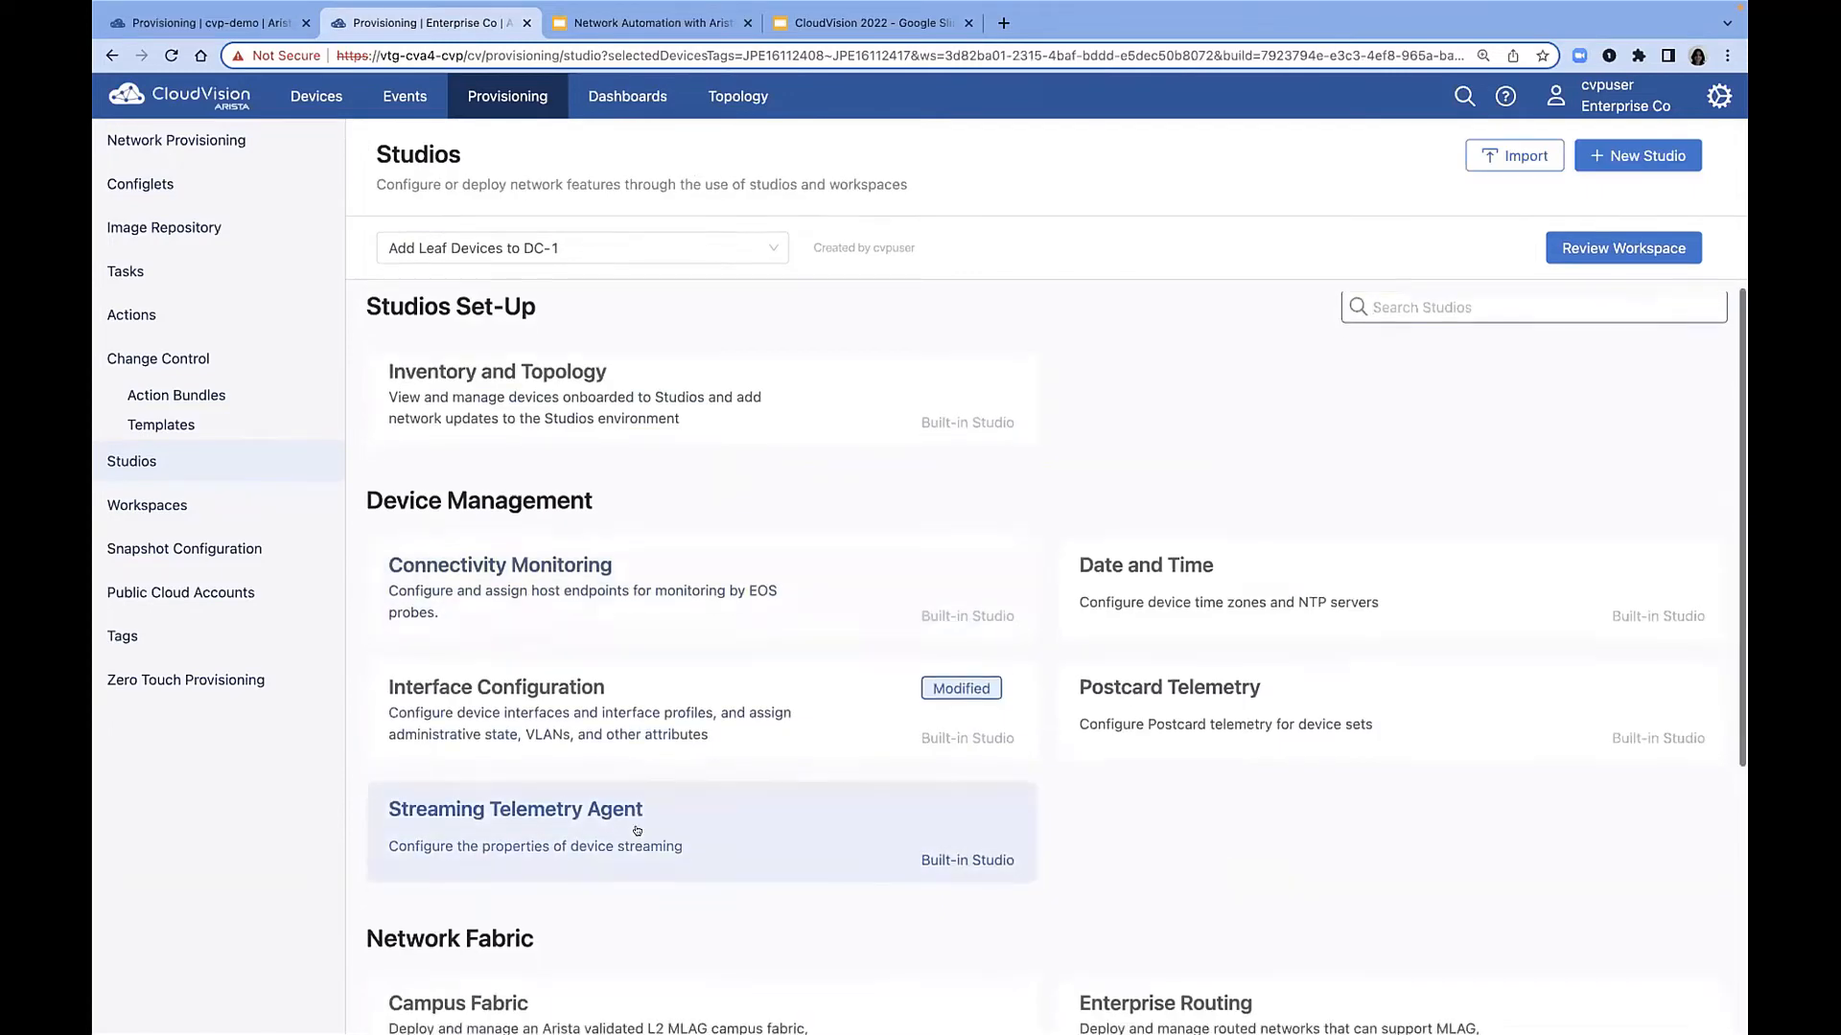
Look through the device management, network fabric and network services studios, and open the L3 Leaf-Spine Fabric studio.
scroll(633, 820, down, 4)
scroll(637, 829, down, 1)
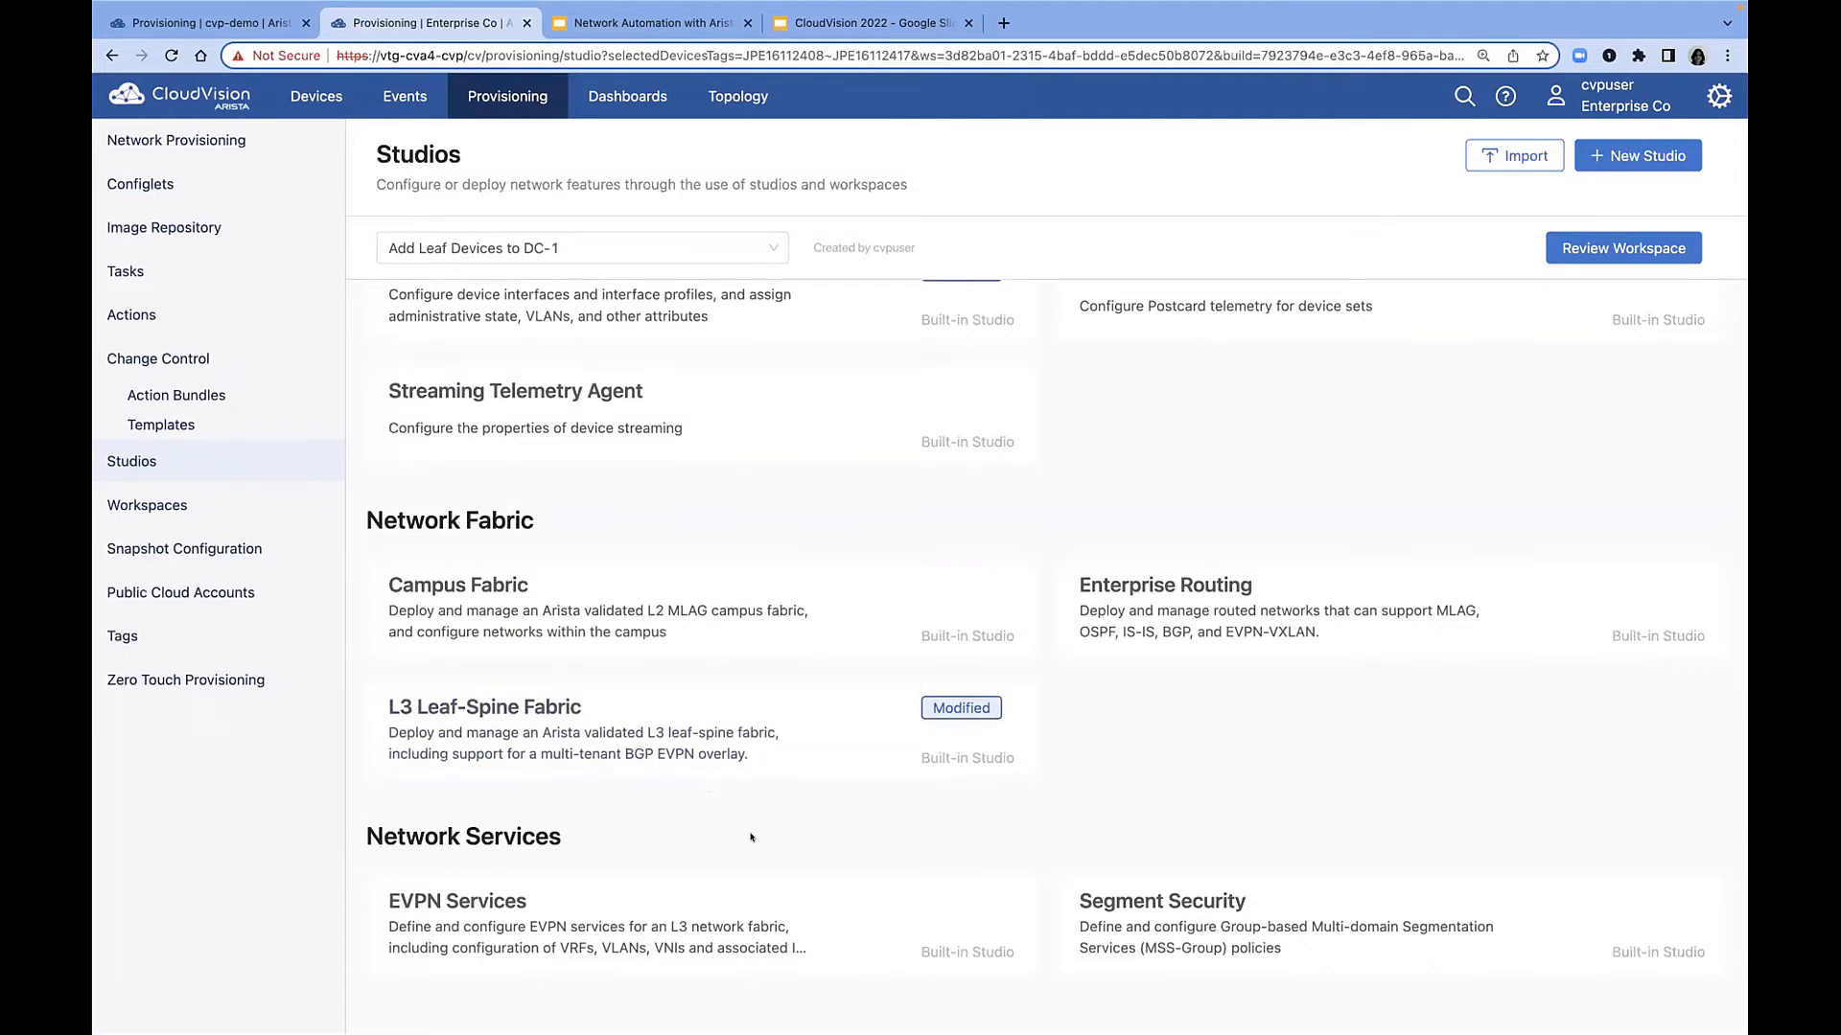
scroll(811, 575, up, 5)
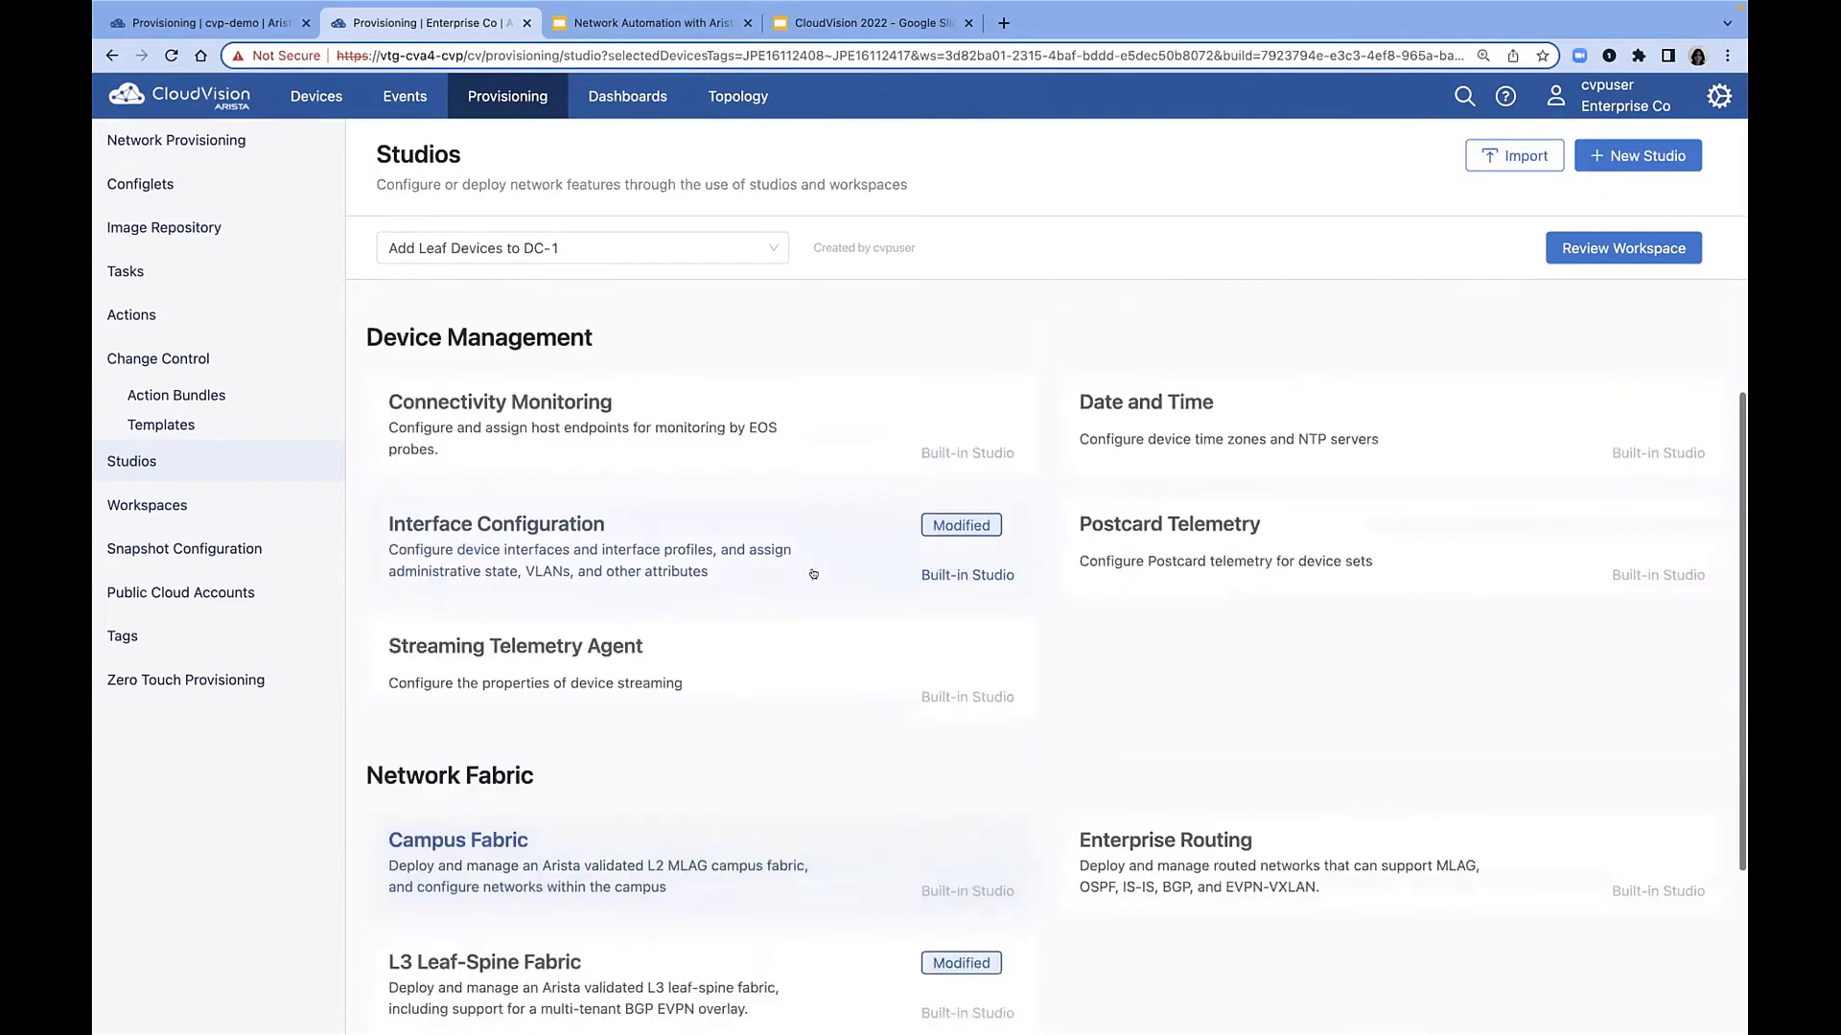
scroll(828, 695, down, 5)
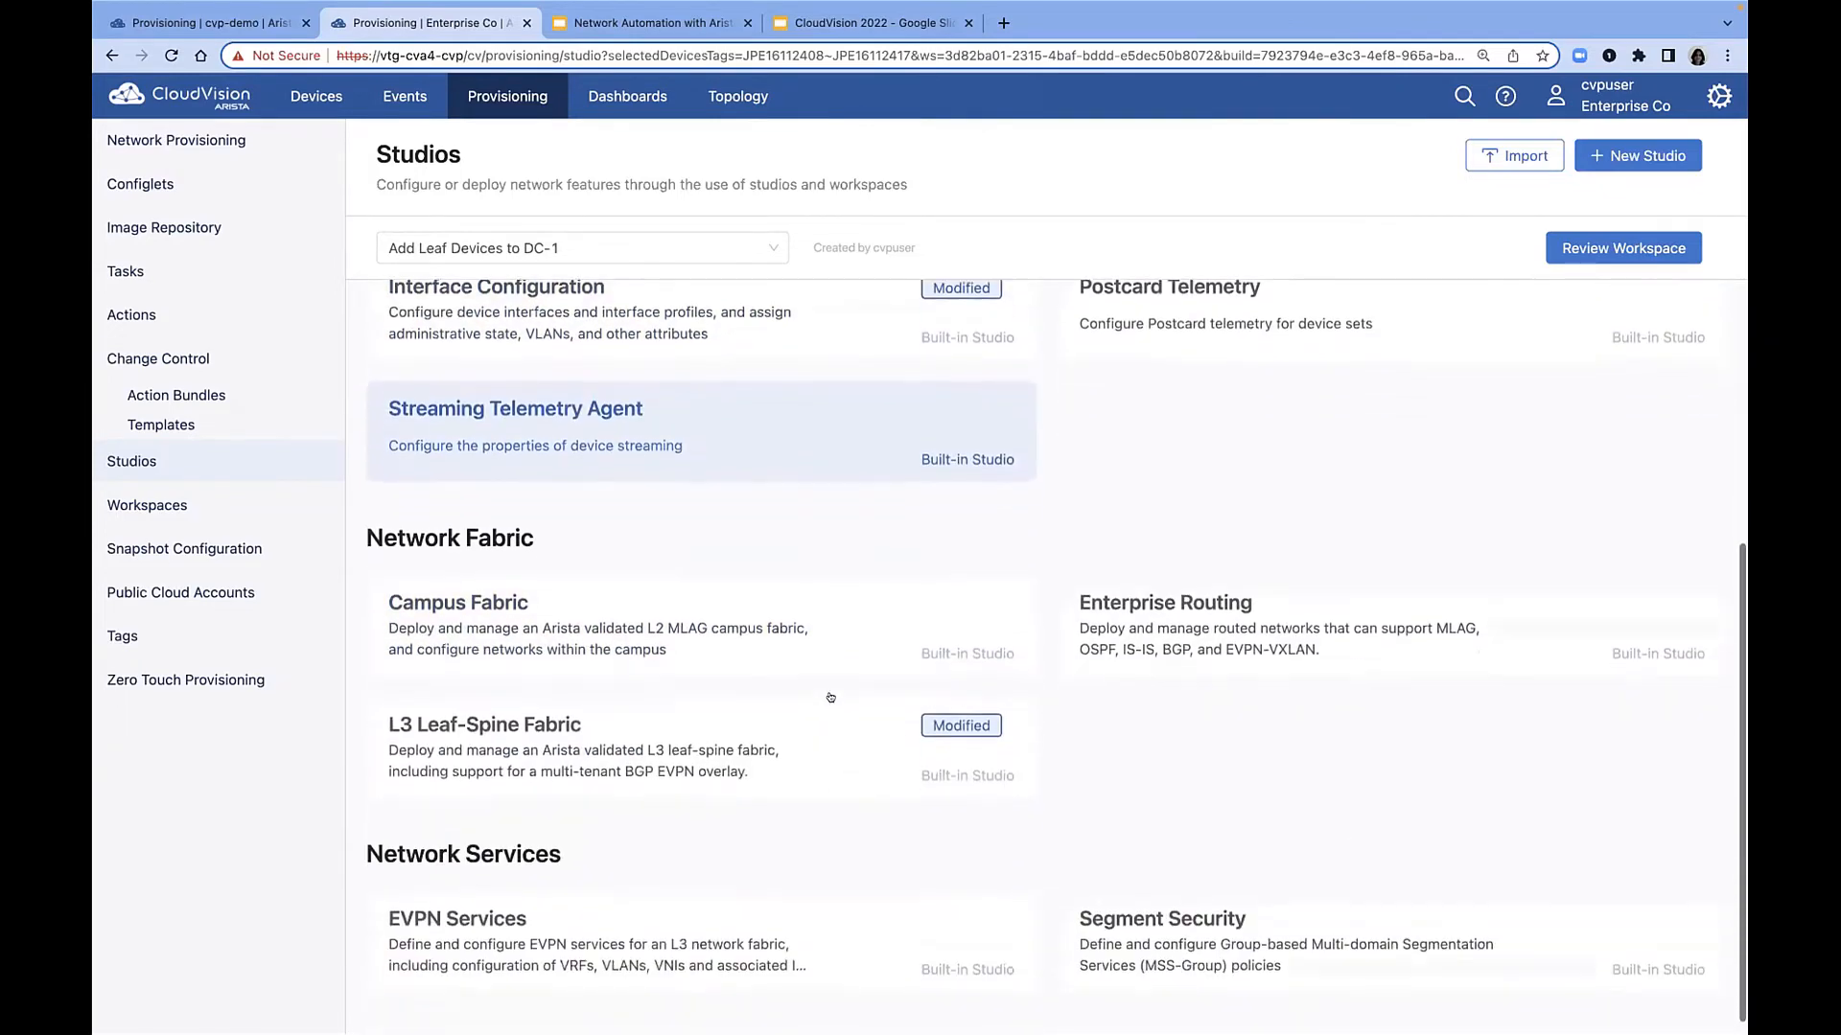
scroll(824, 700, down, 1)
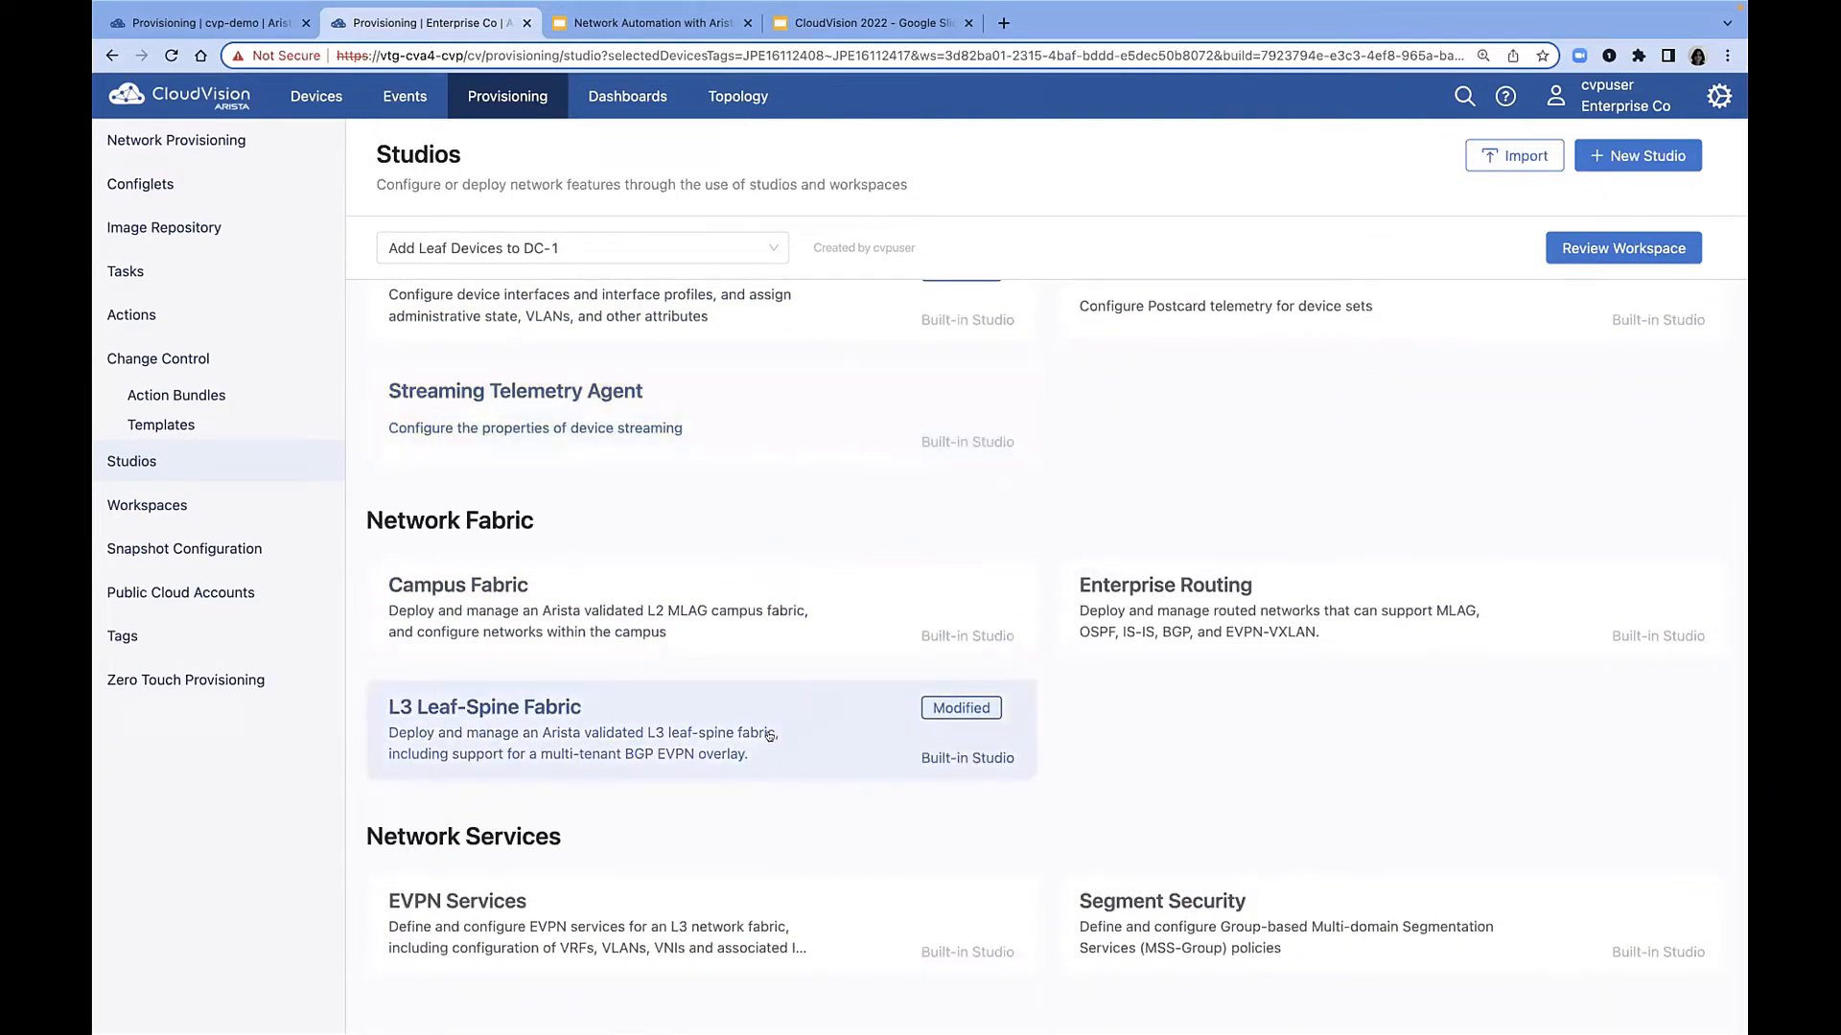
click(770, 735)
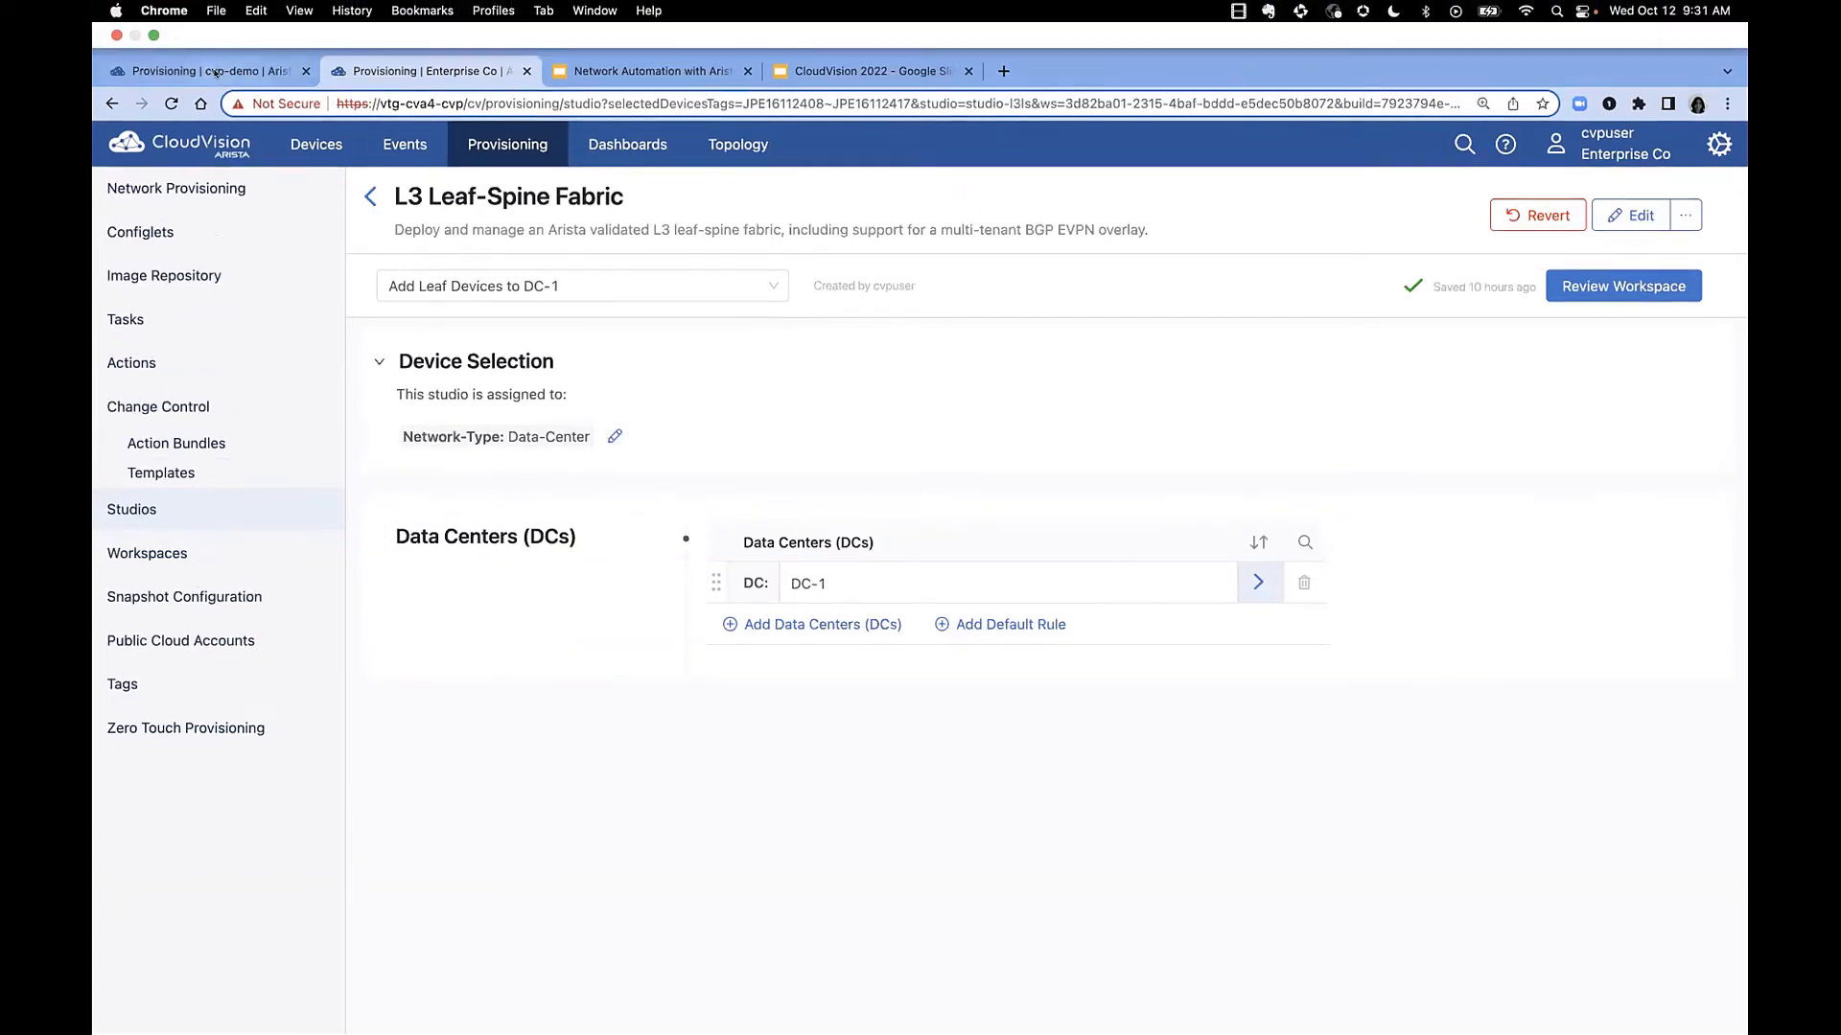
Review the full configlets list in the cvp-demo session and return to the Enterprise Co session.
click(217, 80)
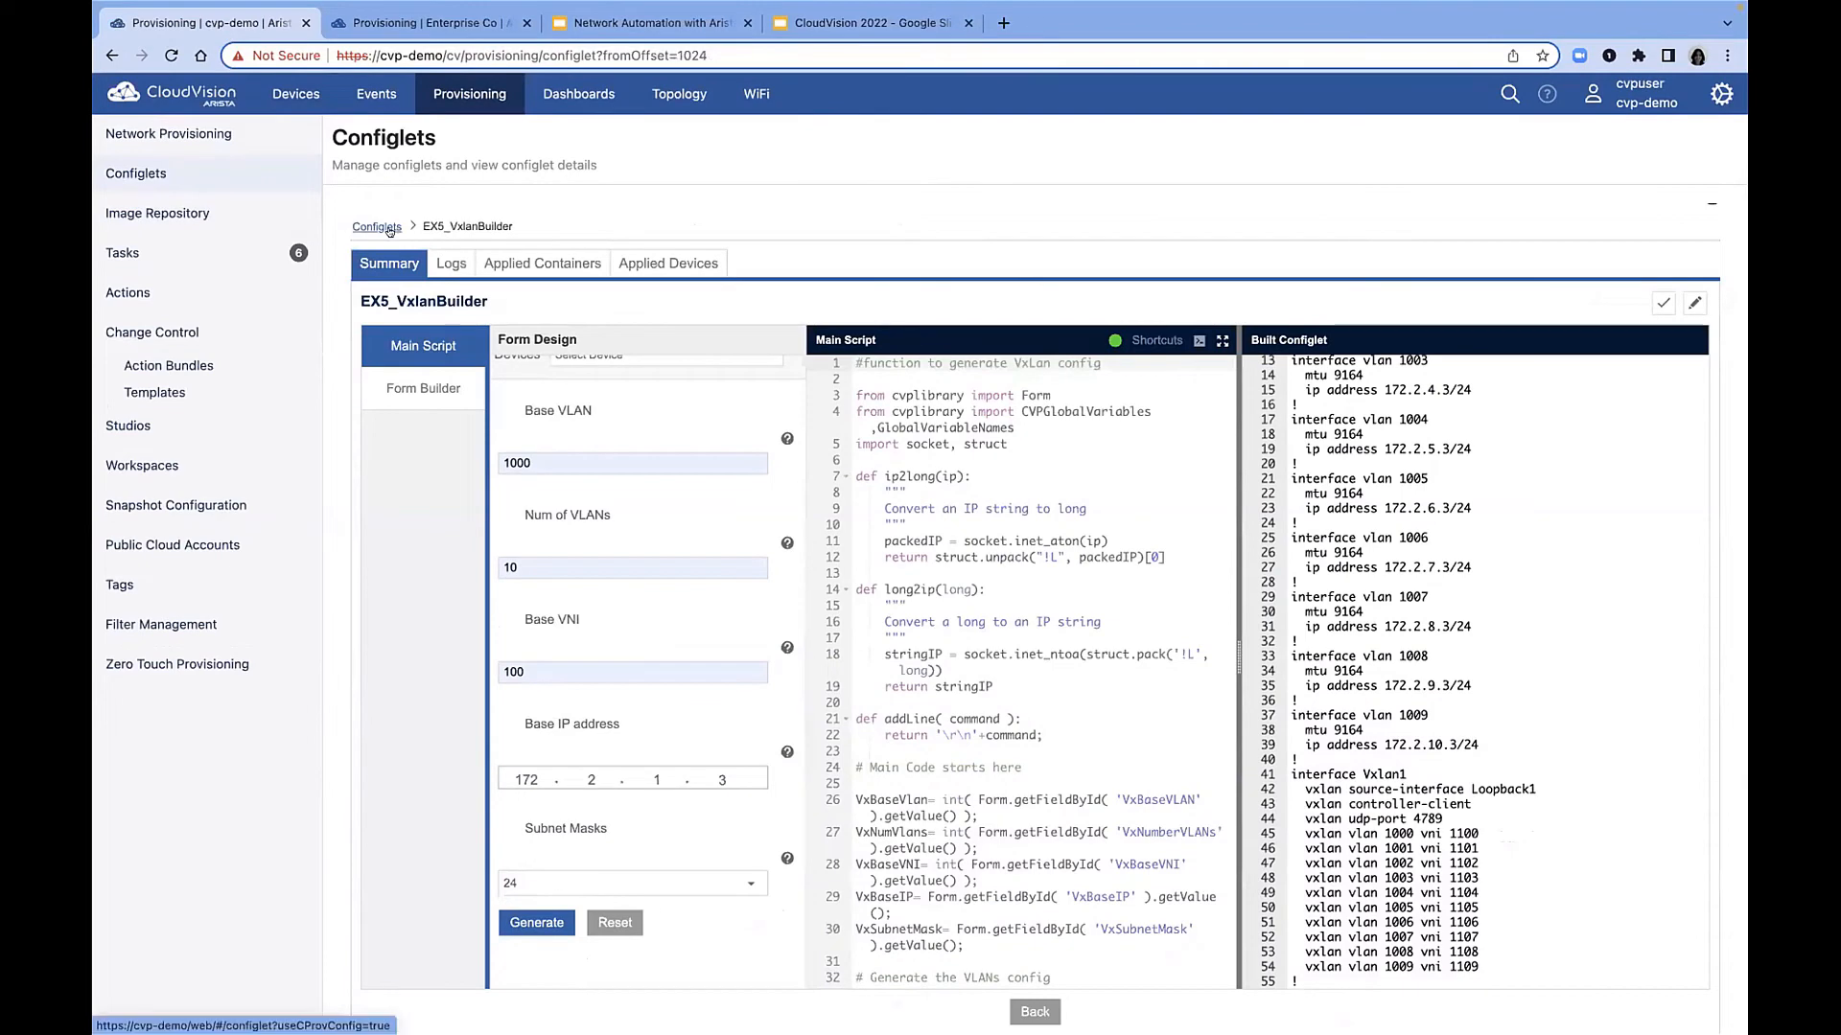
click(393, 231)
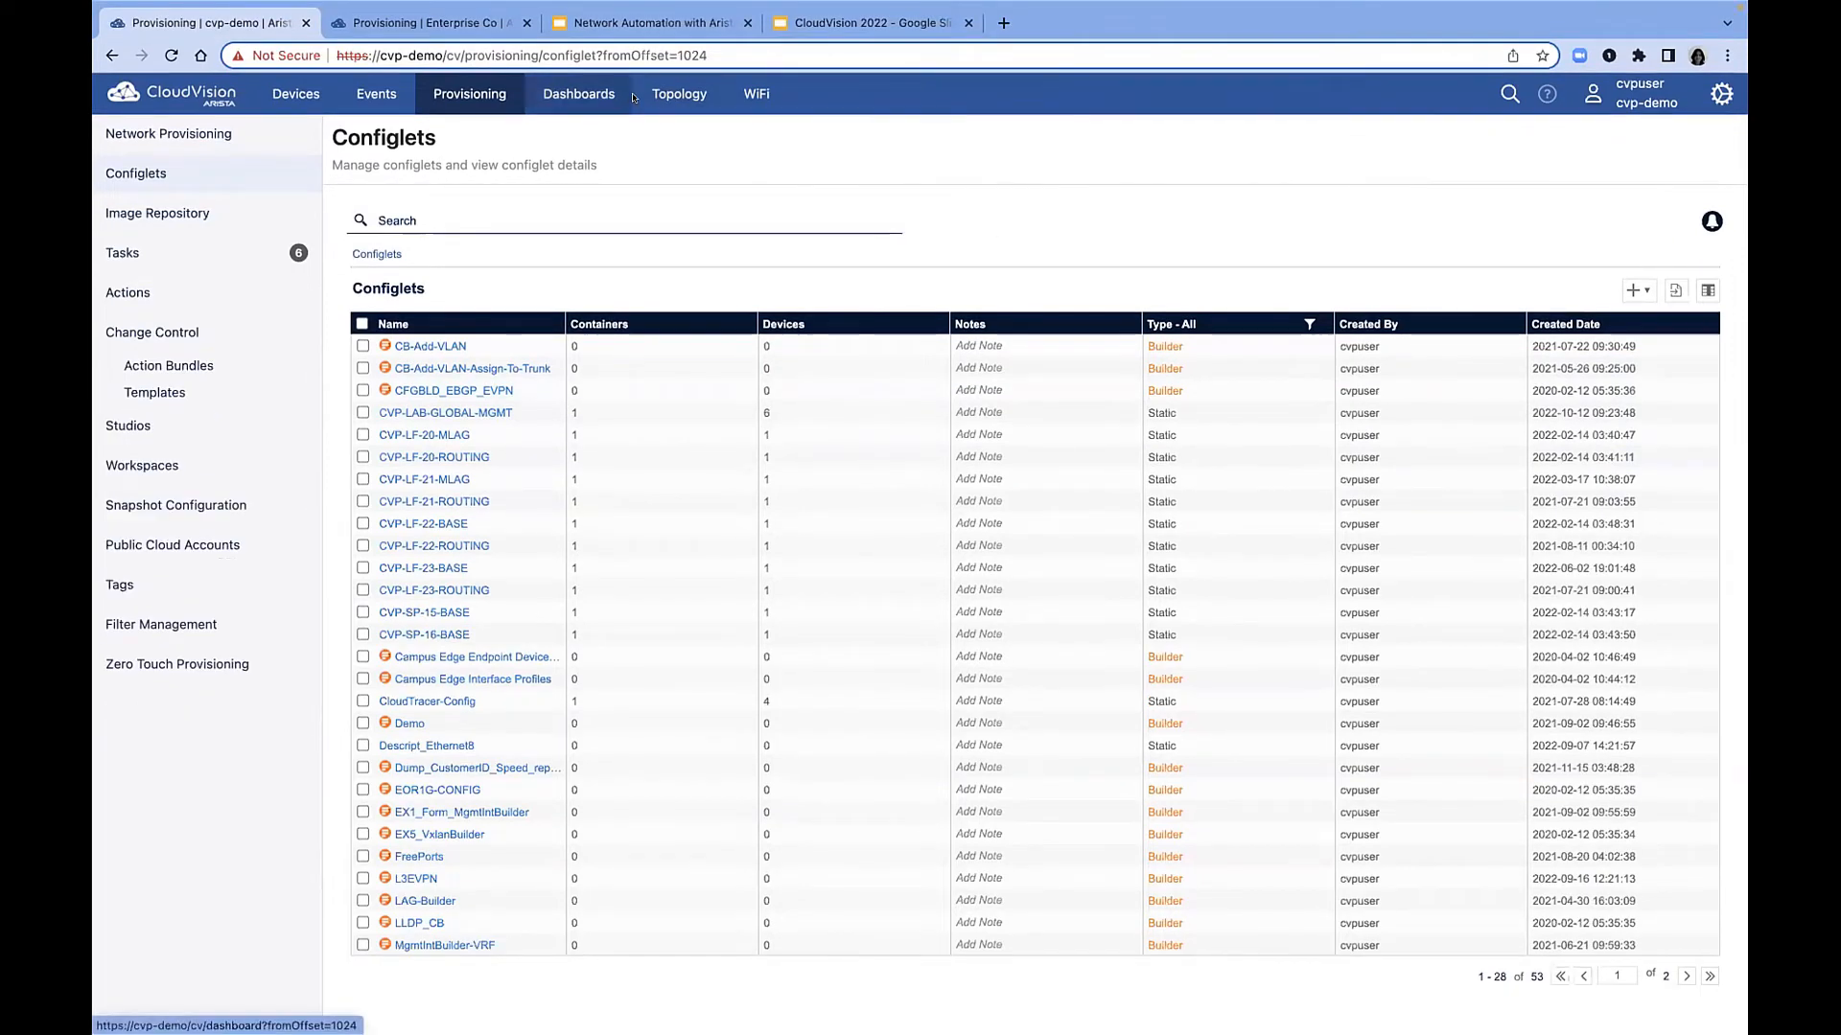
click(467, 24)
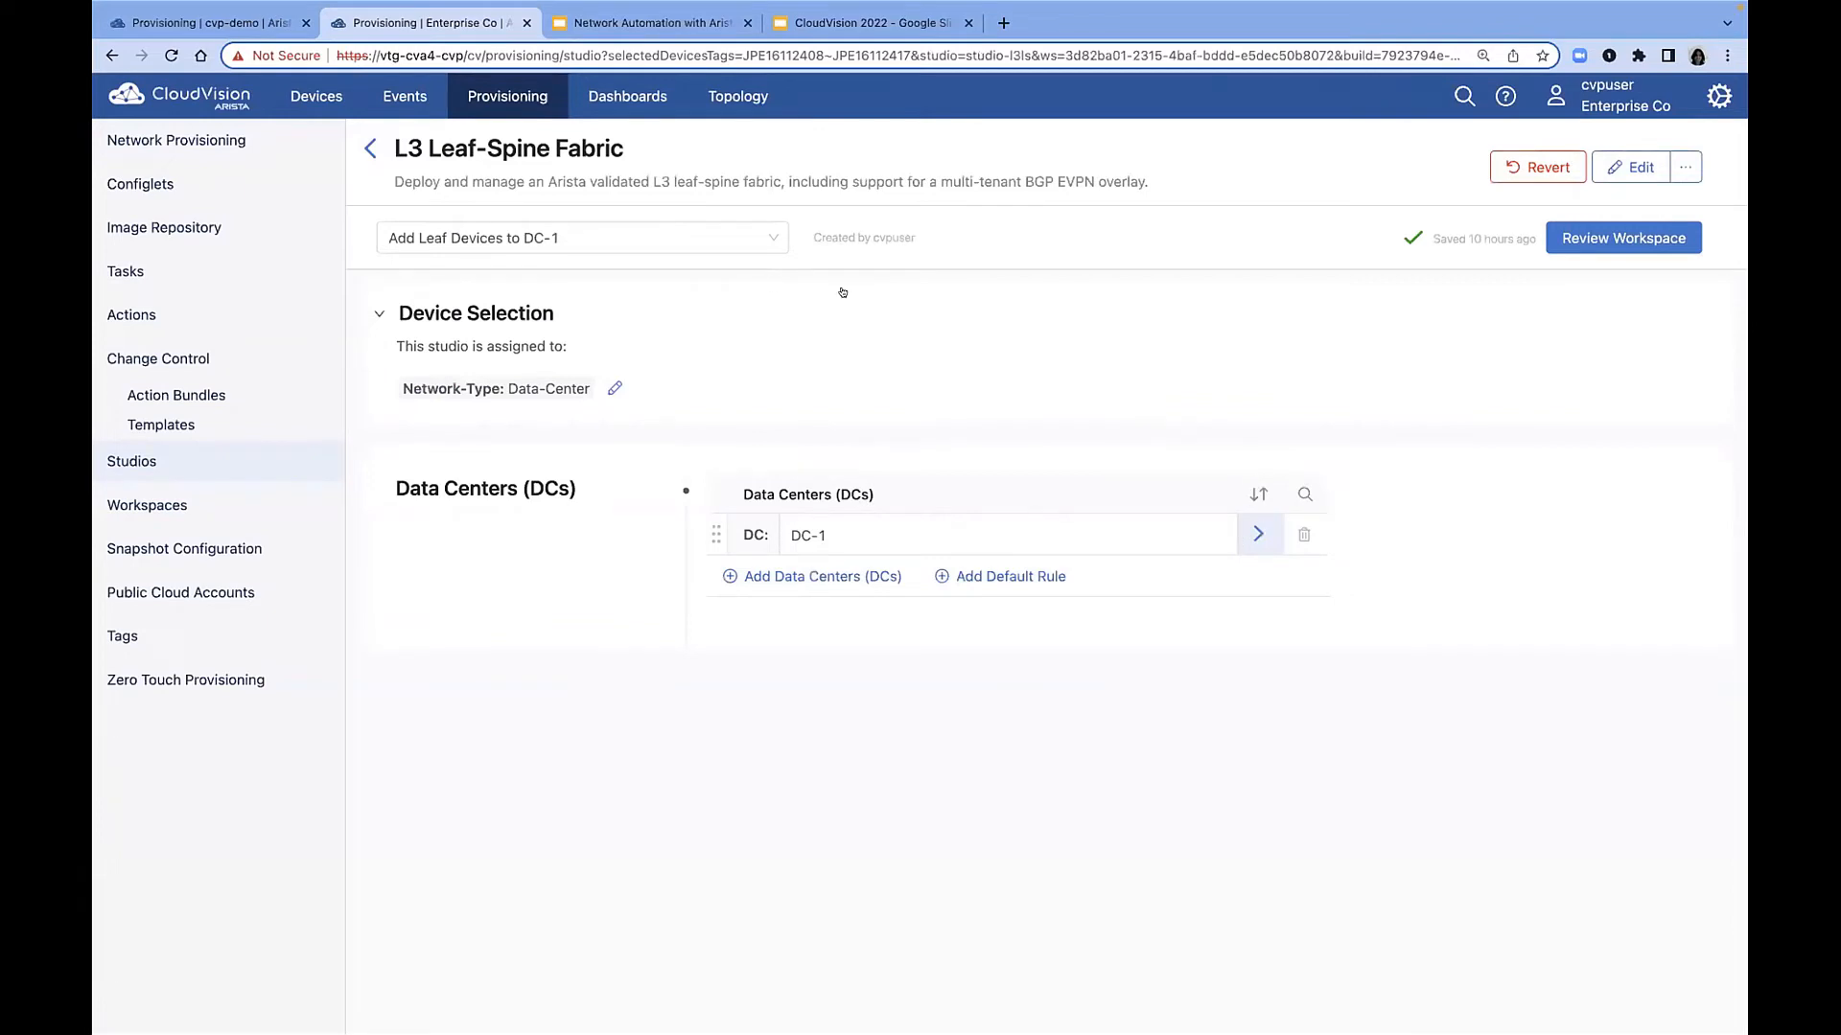
Open data center DC-1 in the L3 Leaf-Spine Fabric studio and add dc1-leaf-3a and dc1-leaf-3b to its assigned devices.
click(1256, 531)
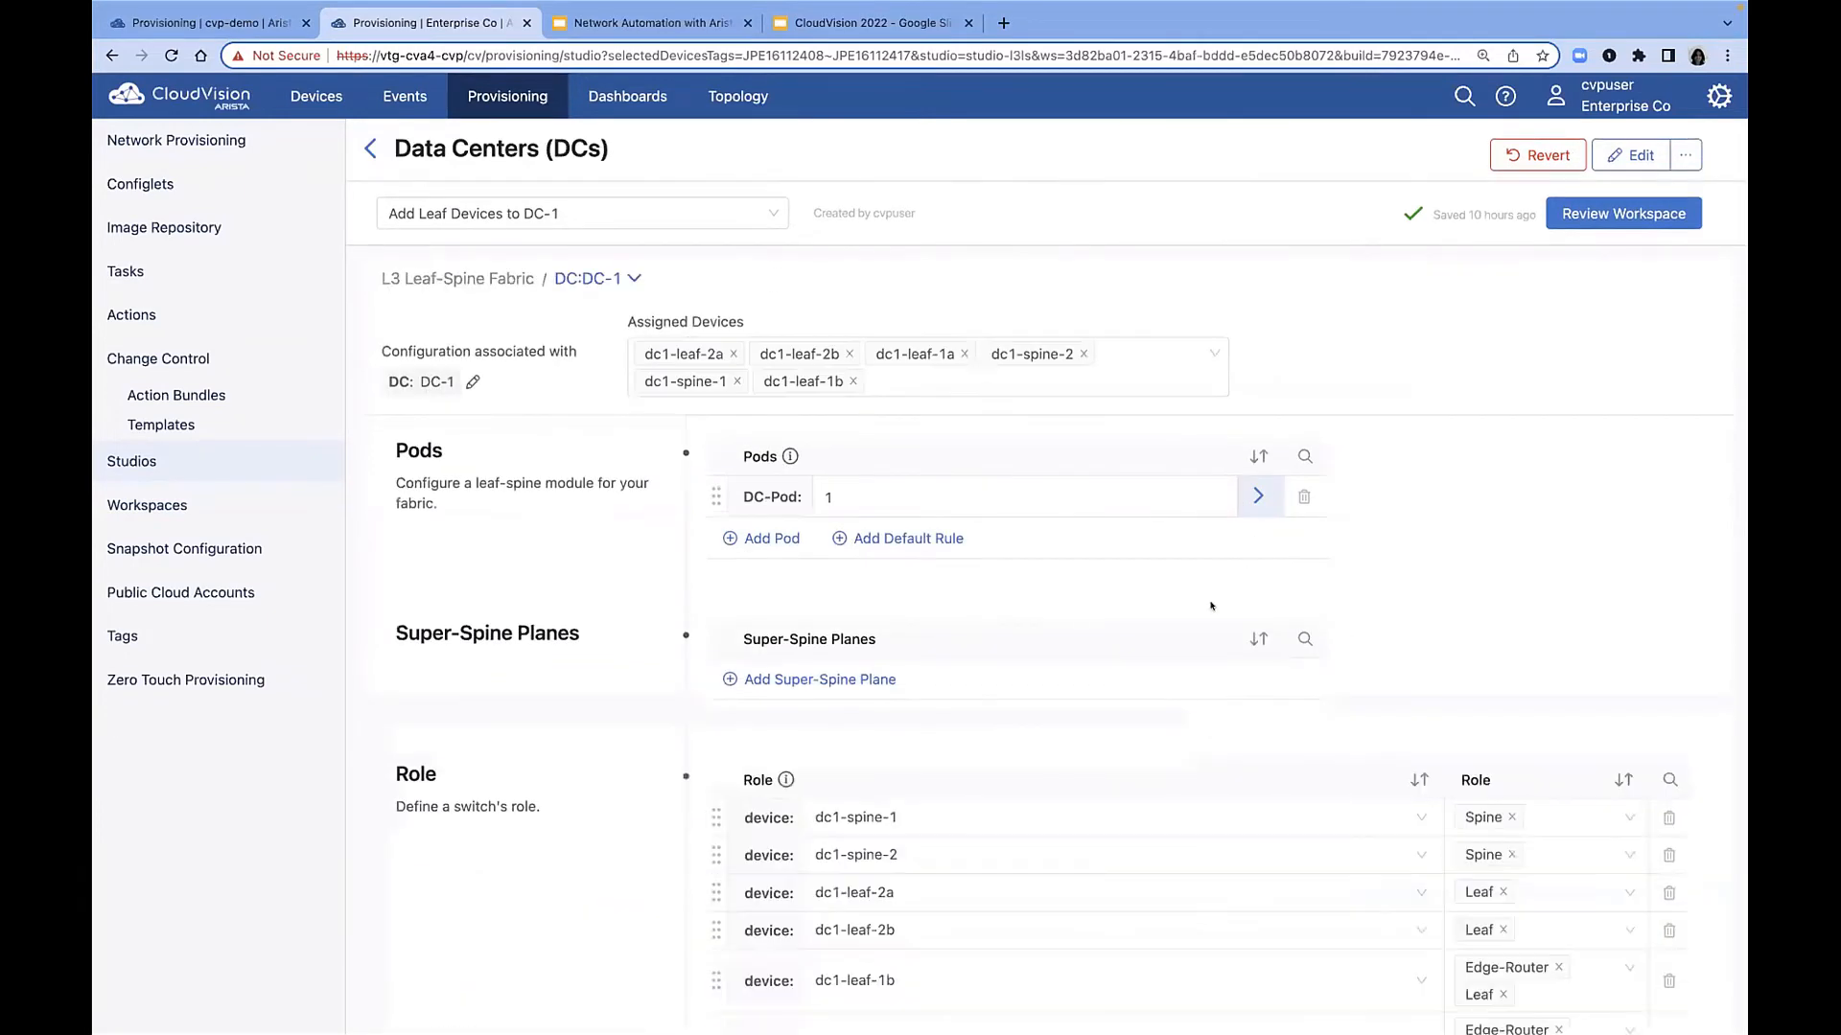
click(1013, 376)
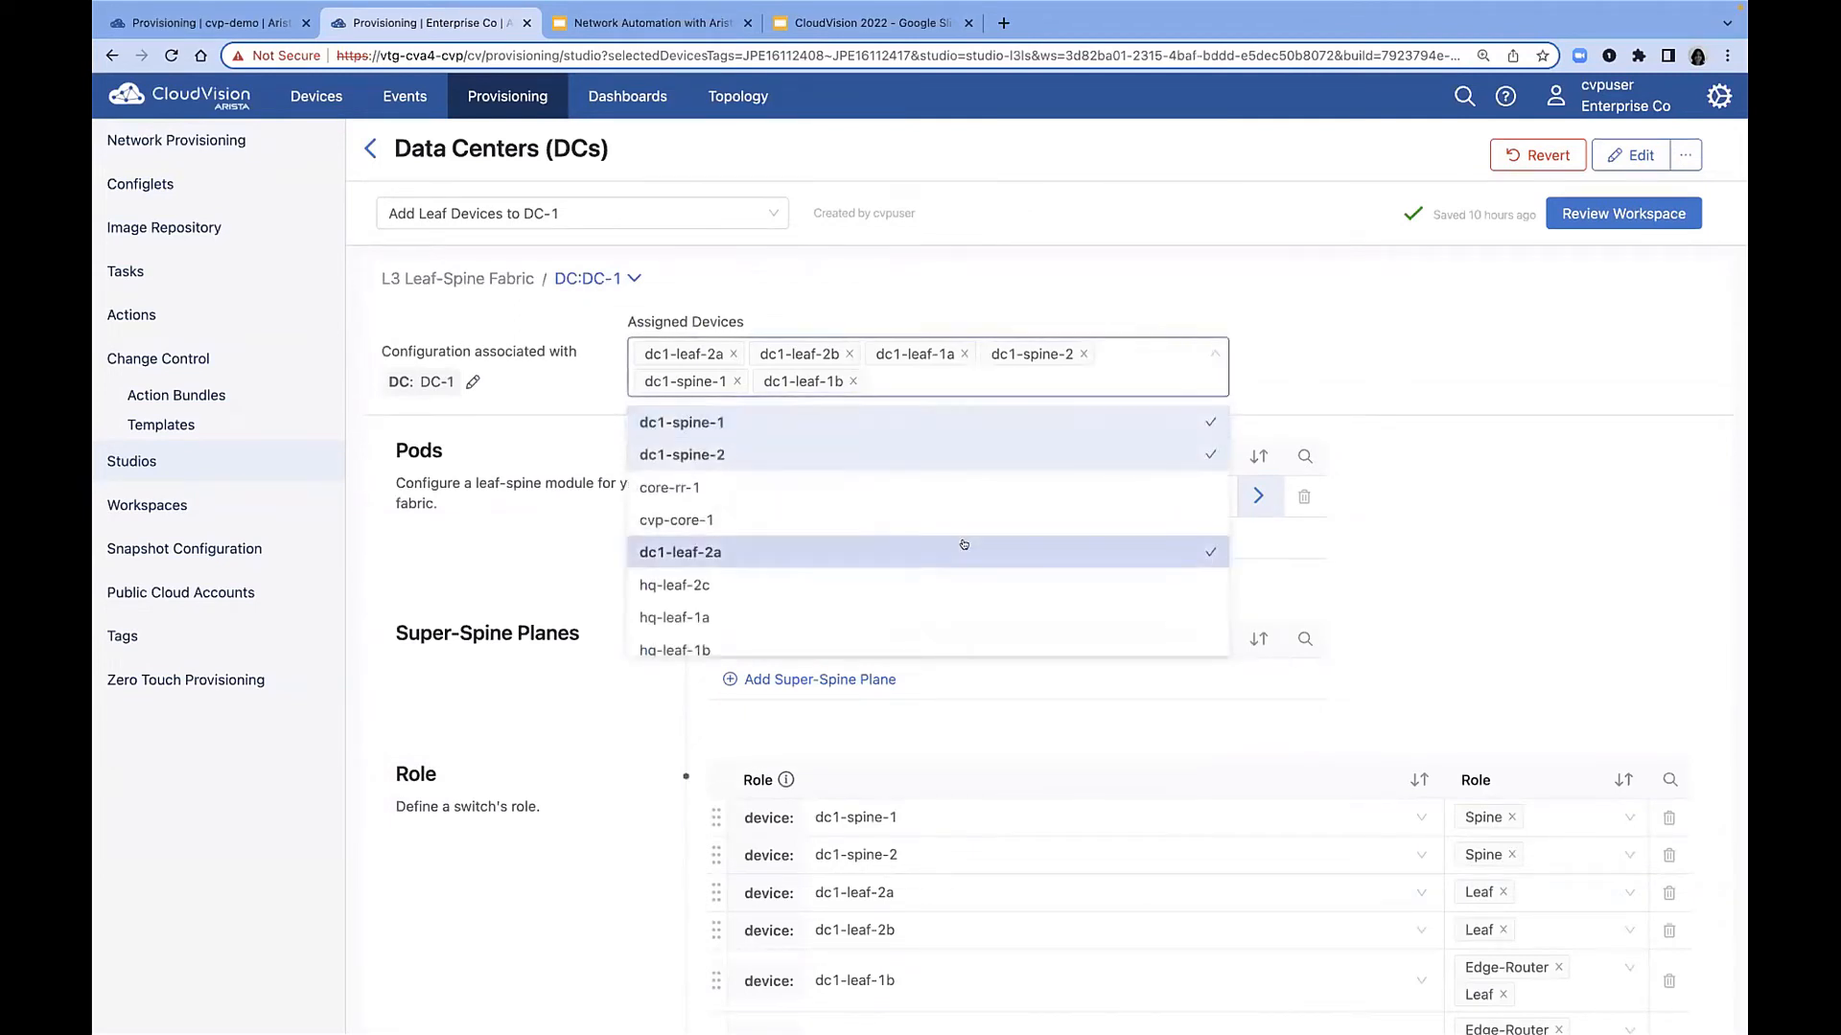
scroll(1064, 539, down, 5)
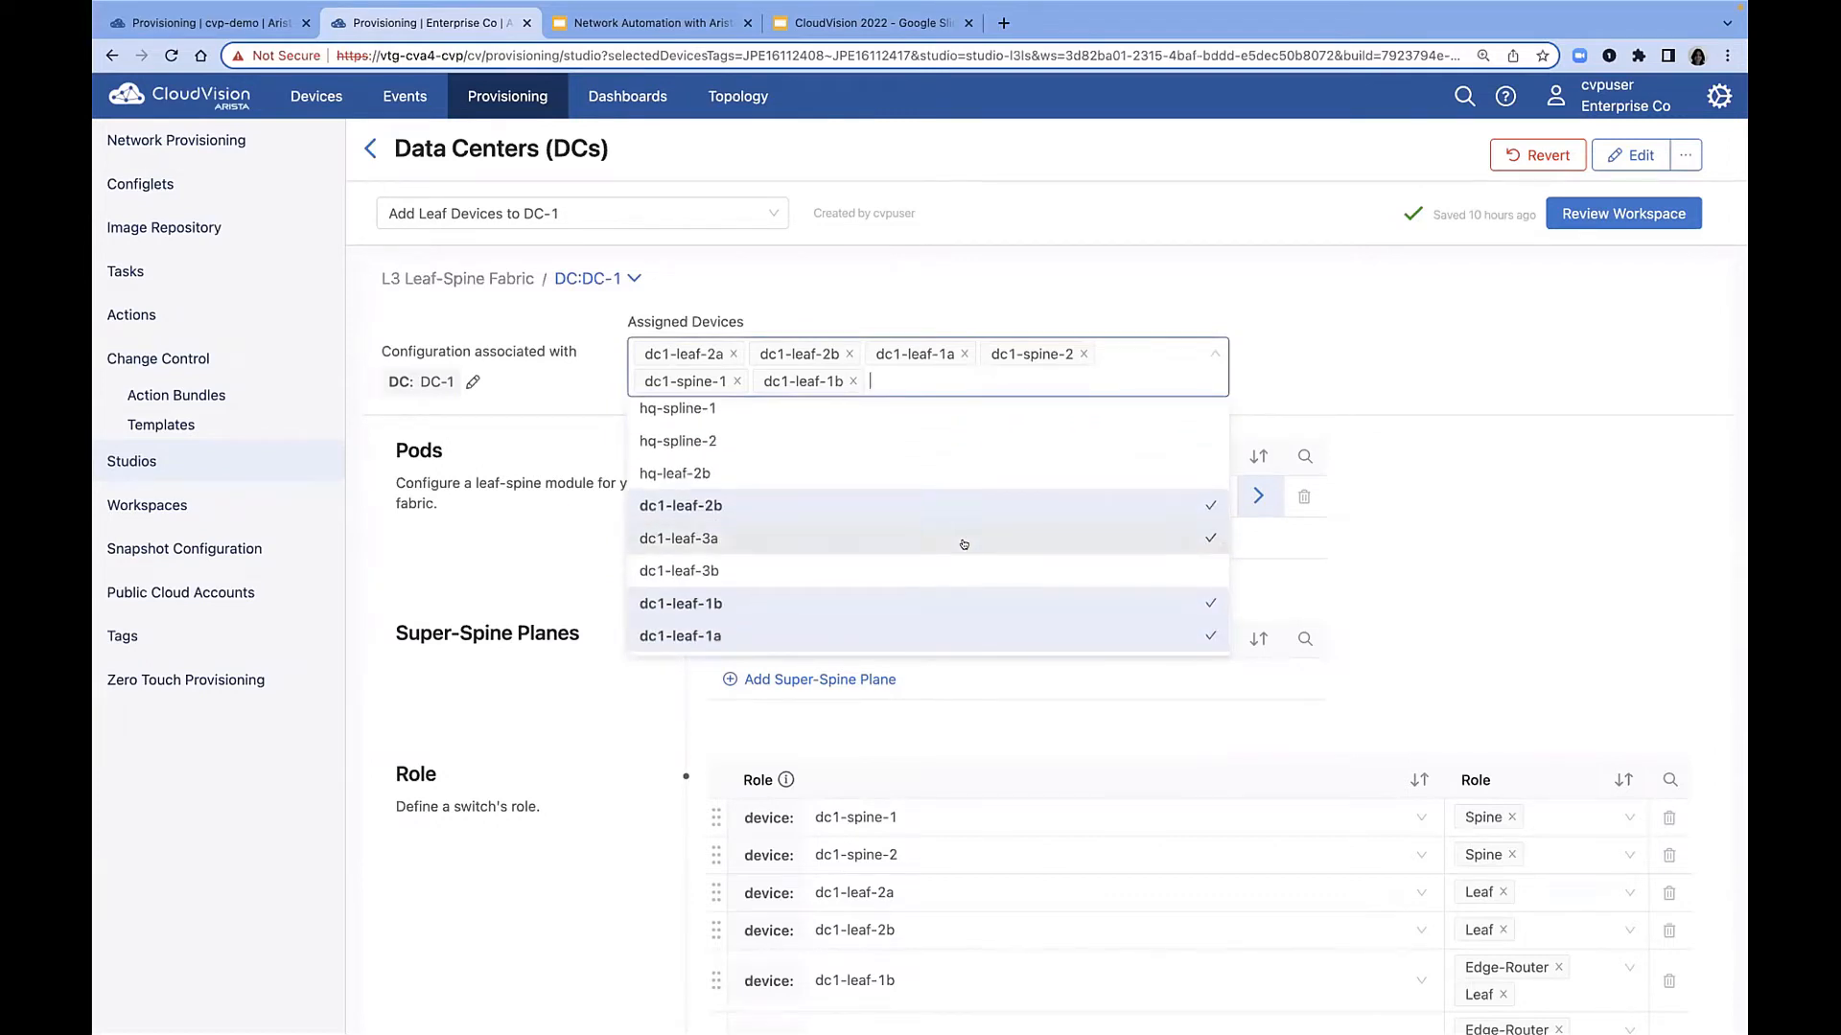
click(963, 541)
click(959, 570)
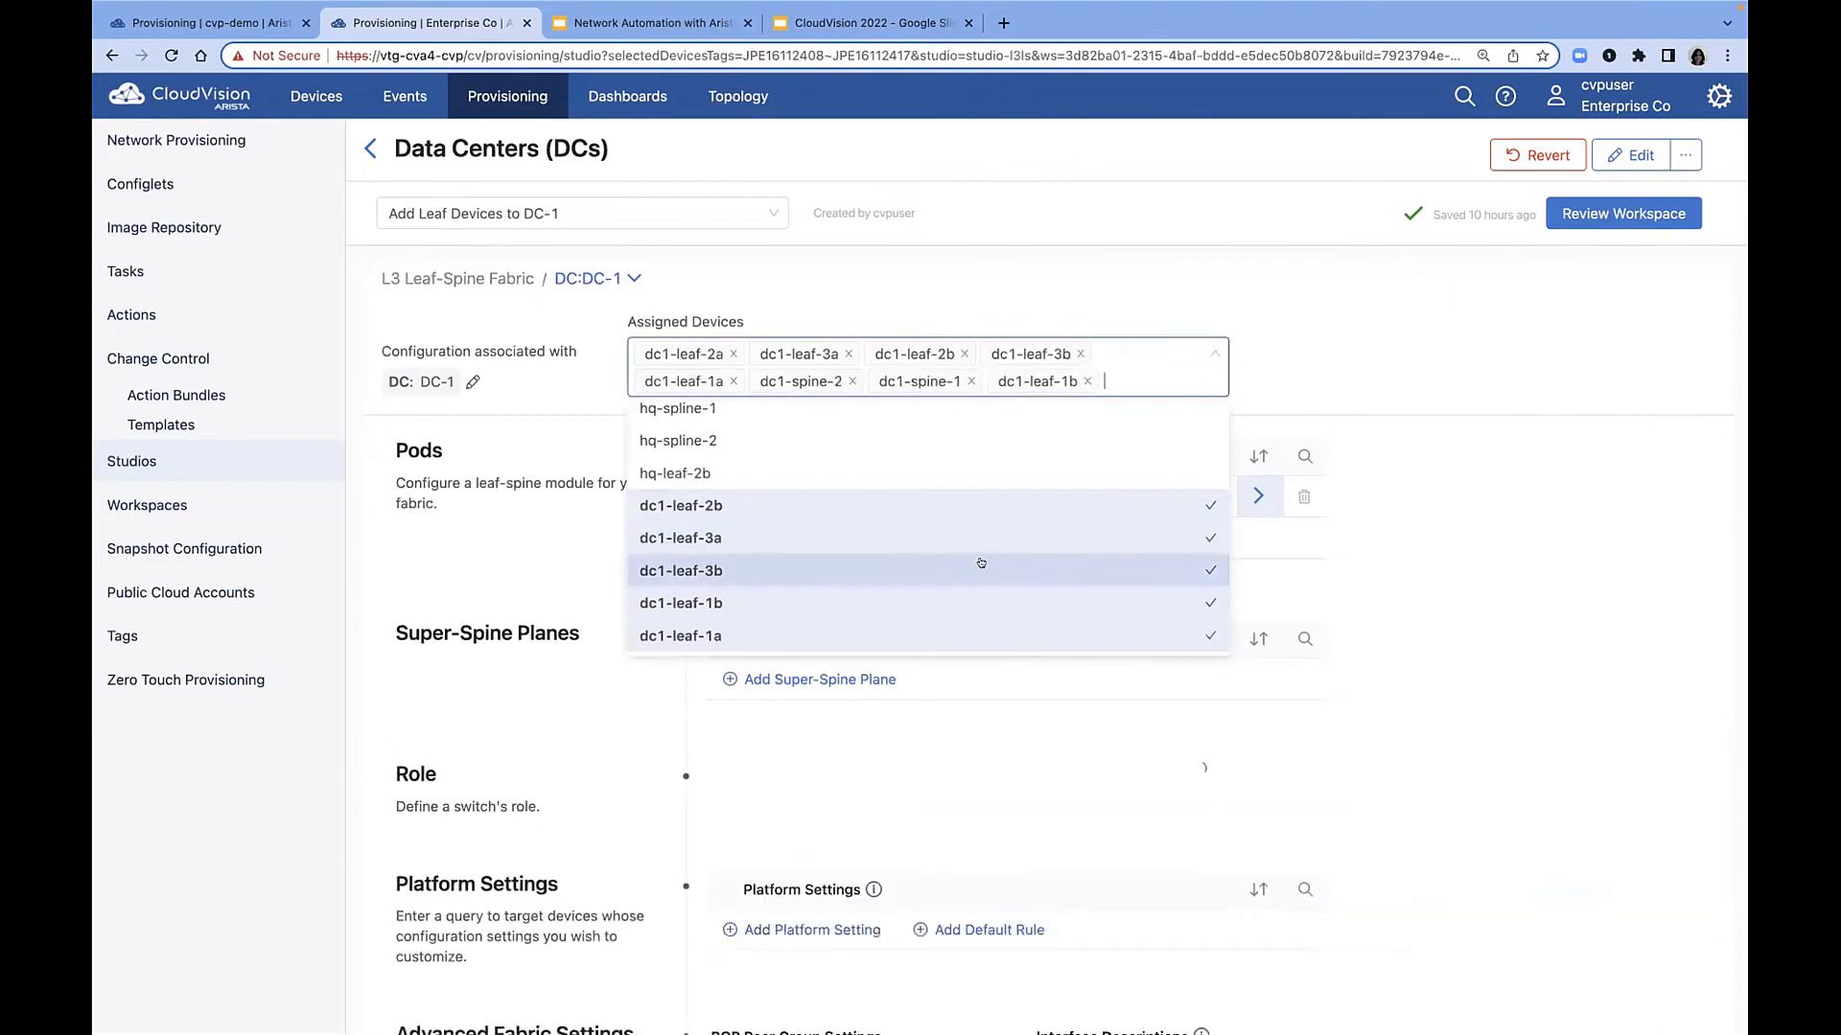
click(1412, 569)
Assign the Leaf role to dc1-leaf-3a in the Role settings of data center DC-1.
scroll(1412, 569, down, 5)
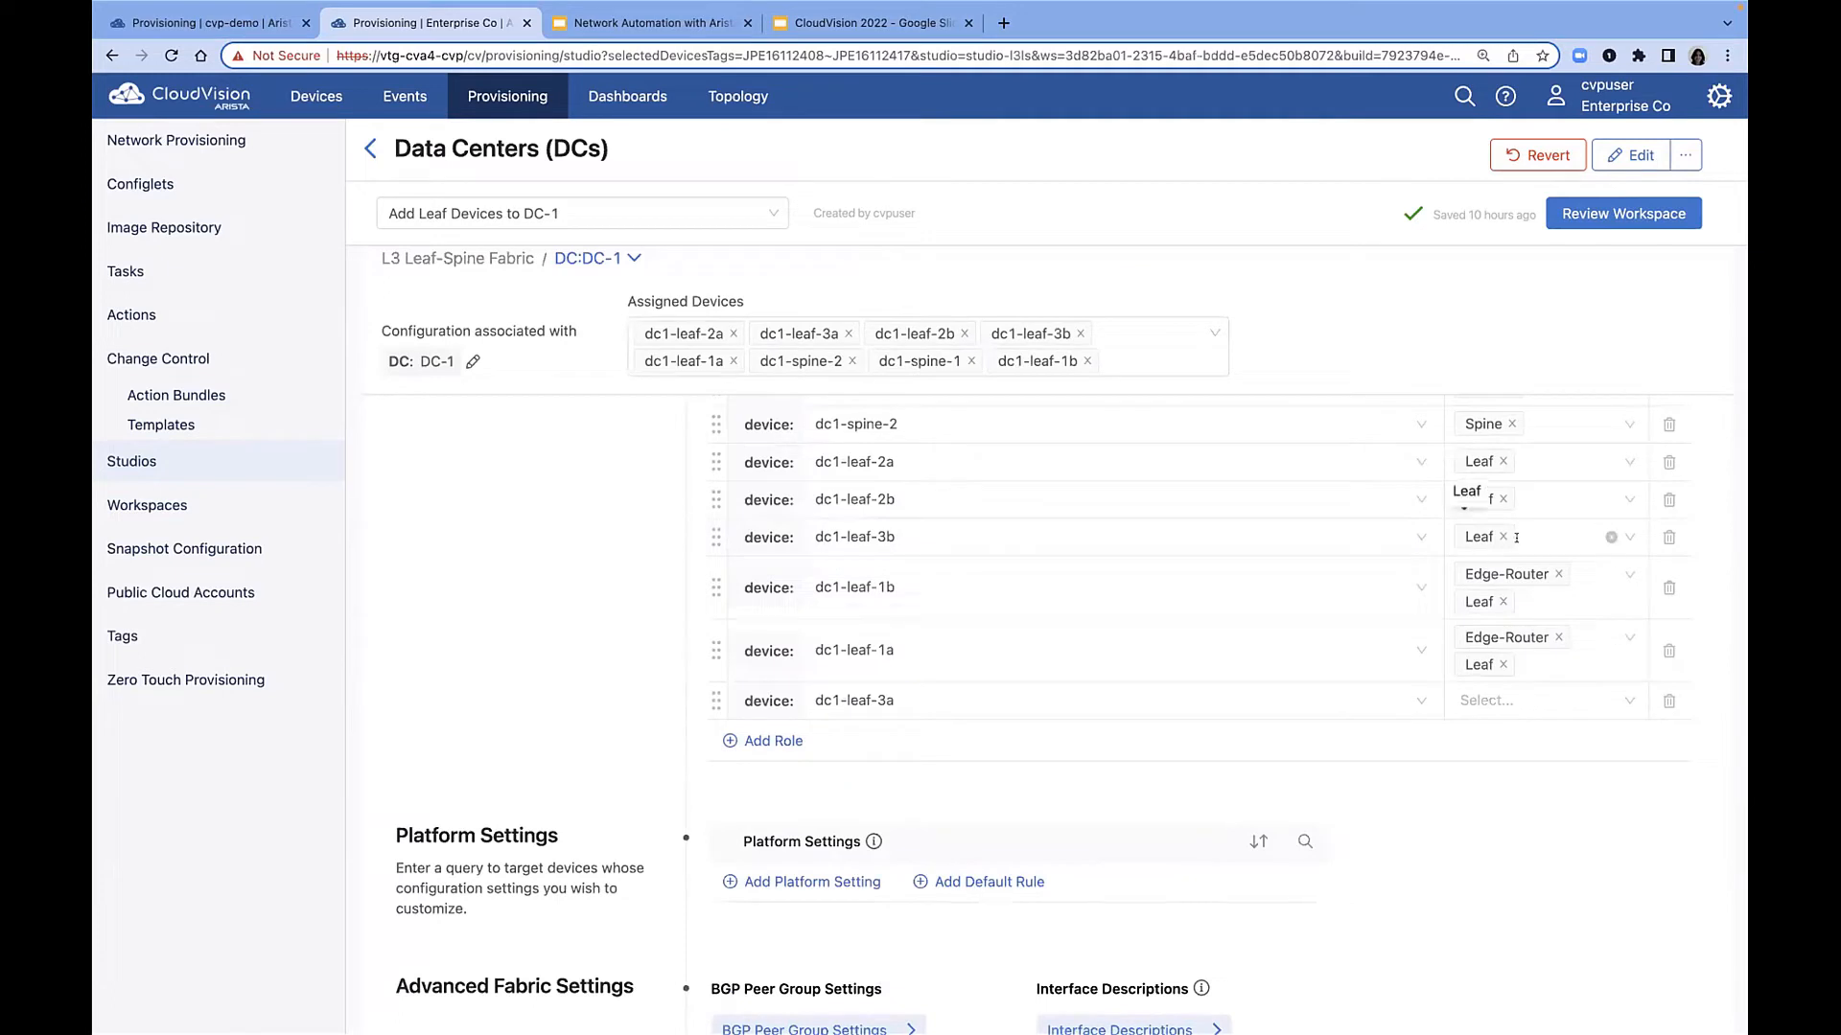
click(1518, 700)
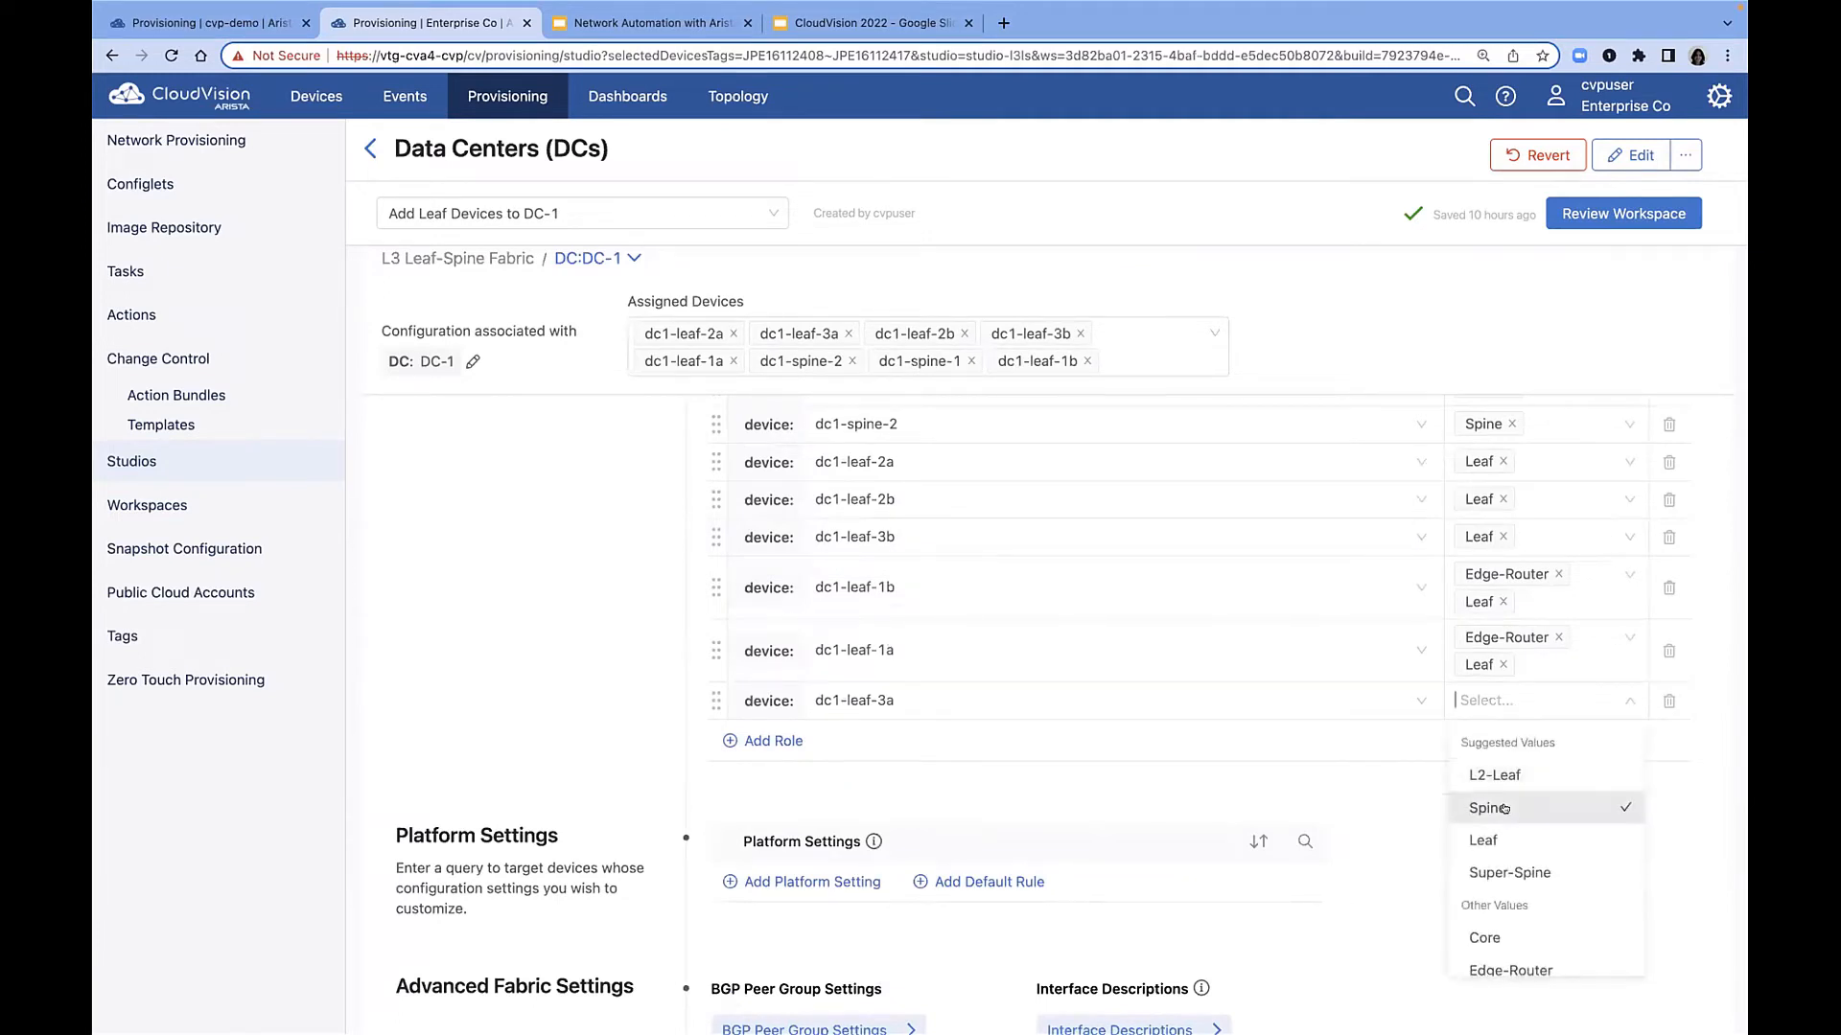
click(1494, 840)
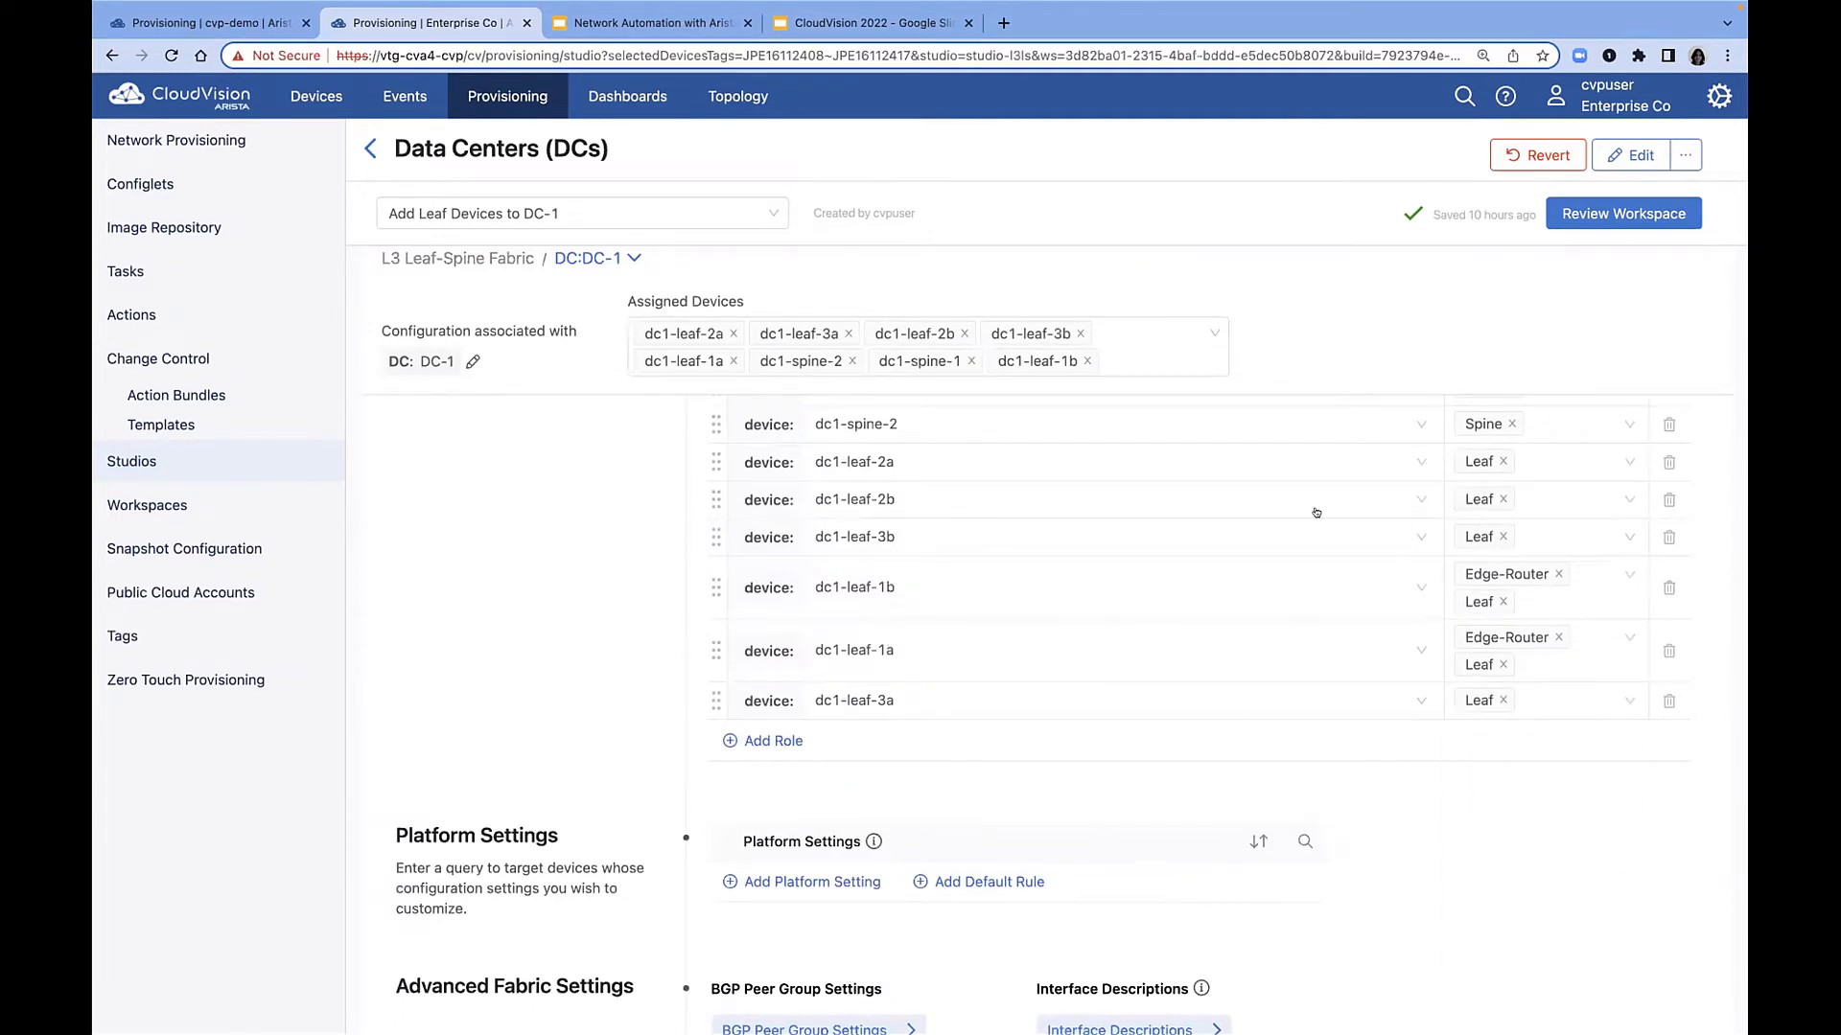
Open DC-Pod 1 of DC-1, look over its settings, and open Leaf-Domain 3 to view its L3 leafs.
scroll(1416, 350, up, 3)
scroll(1416, 350, up, 2)
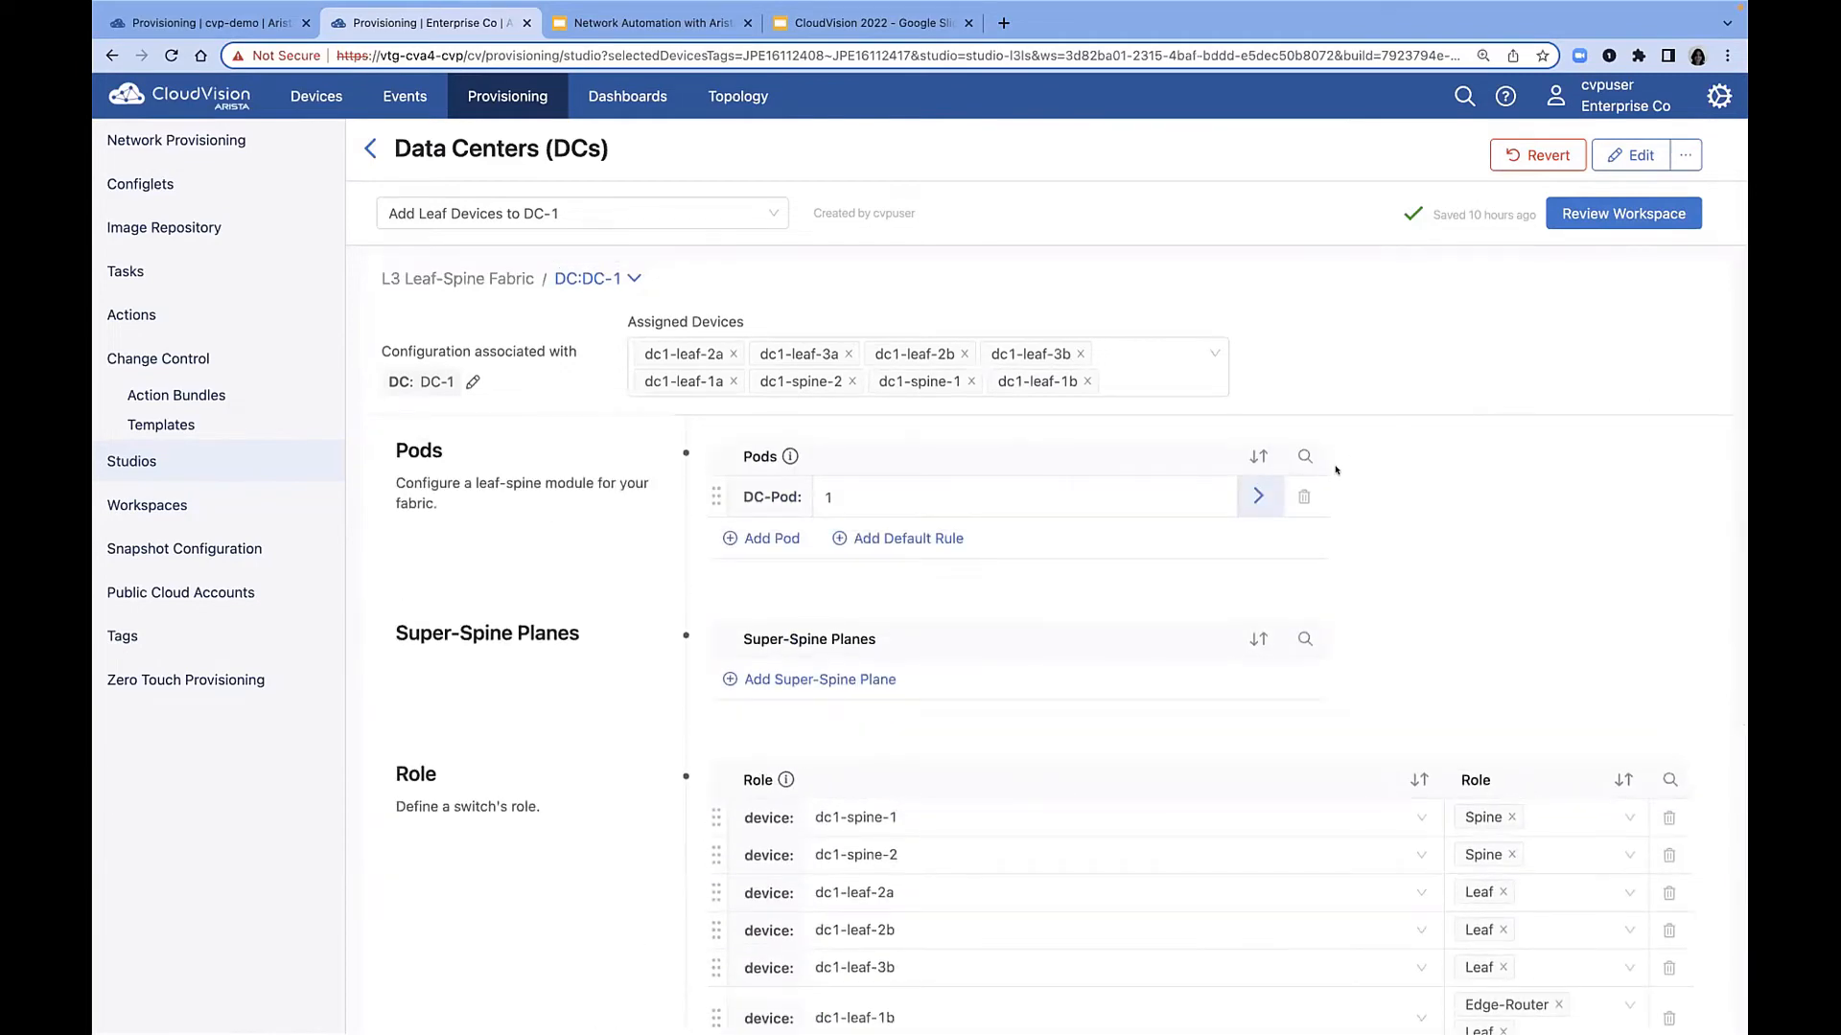
click(1259, 494)
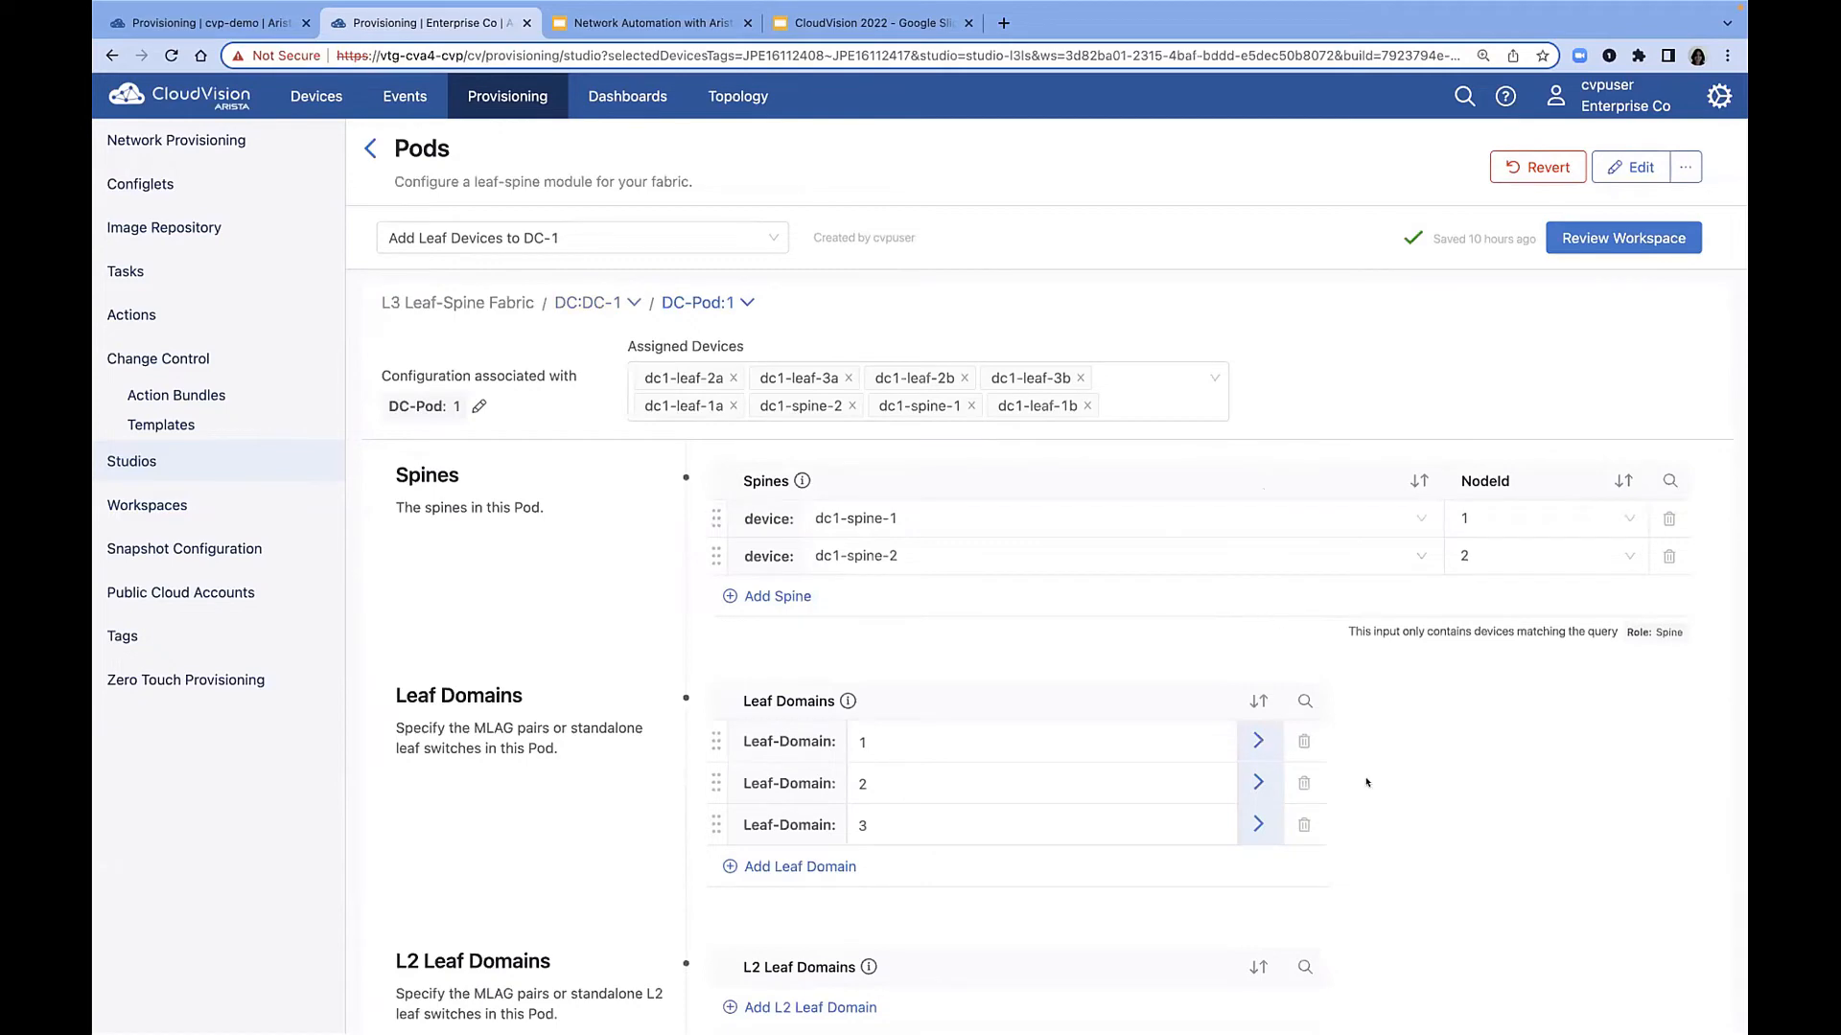
scroll(1366, 782, down, 3)
scroll(1366, 782, down, 3)
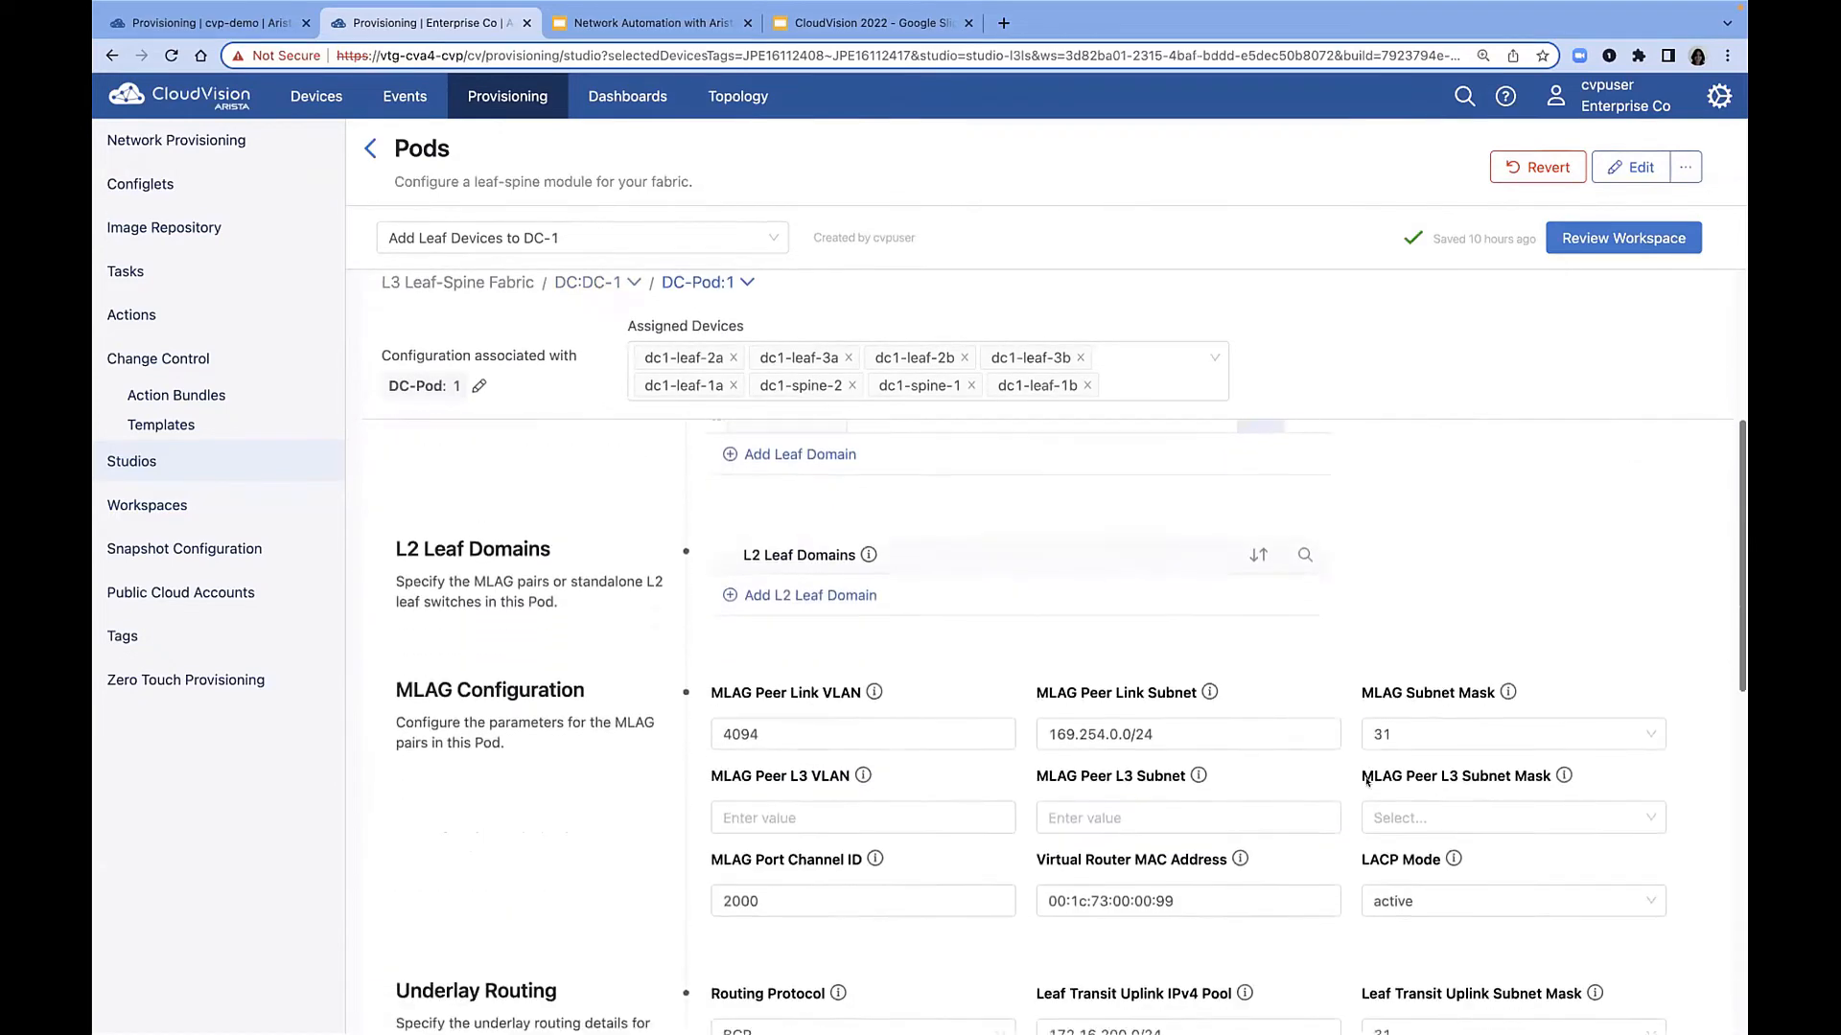
scroll(1278, 718, up, 4)
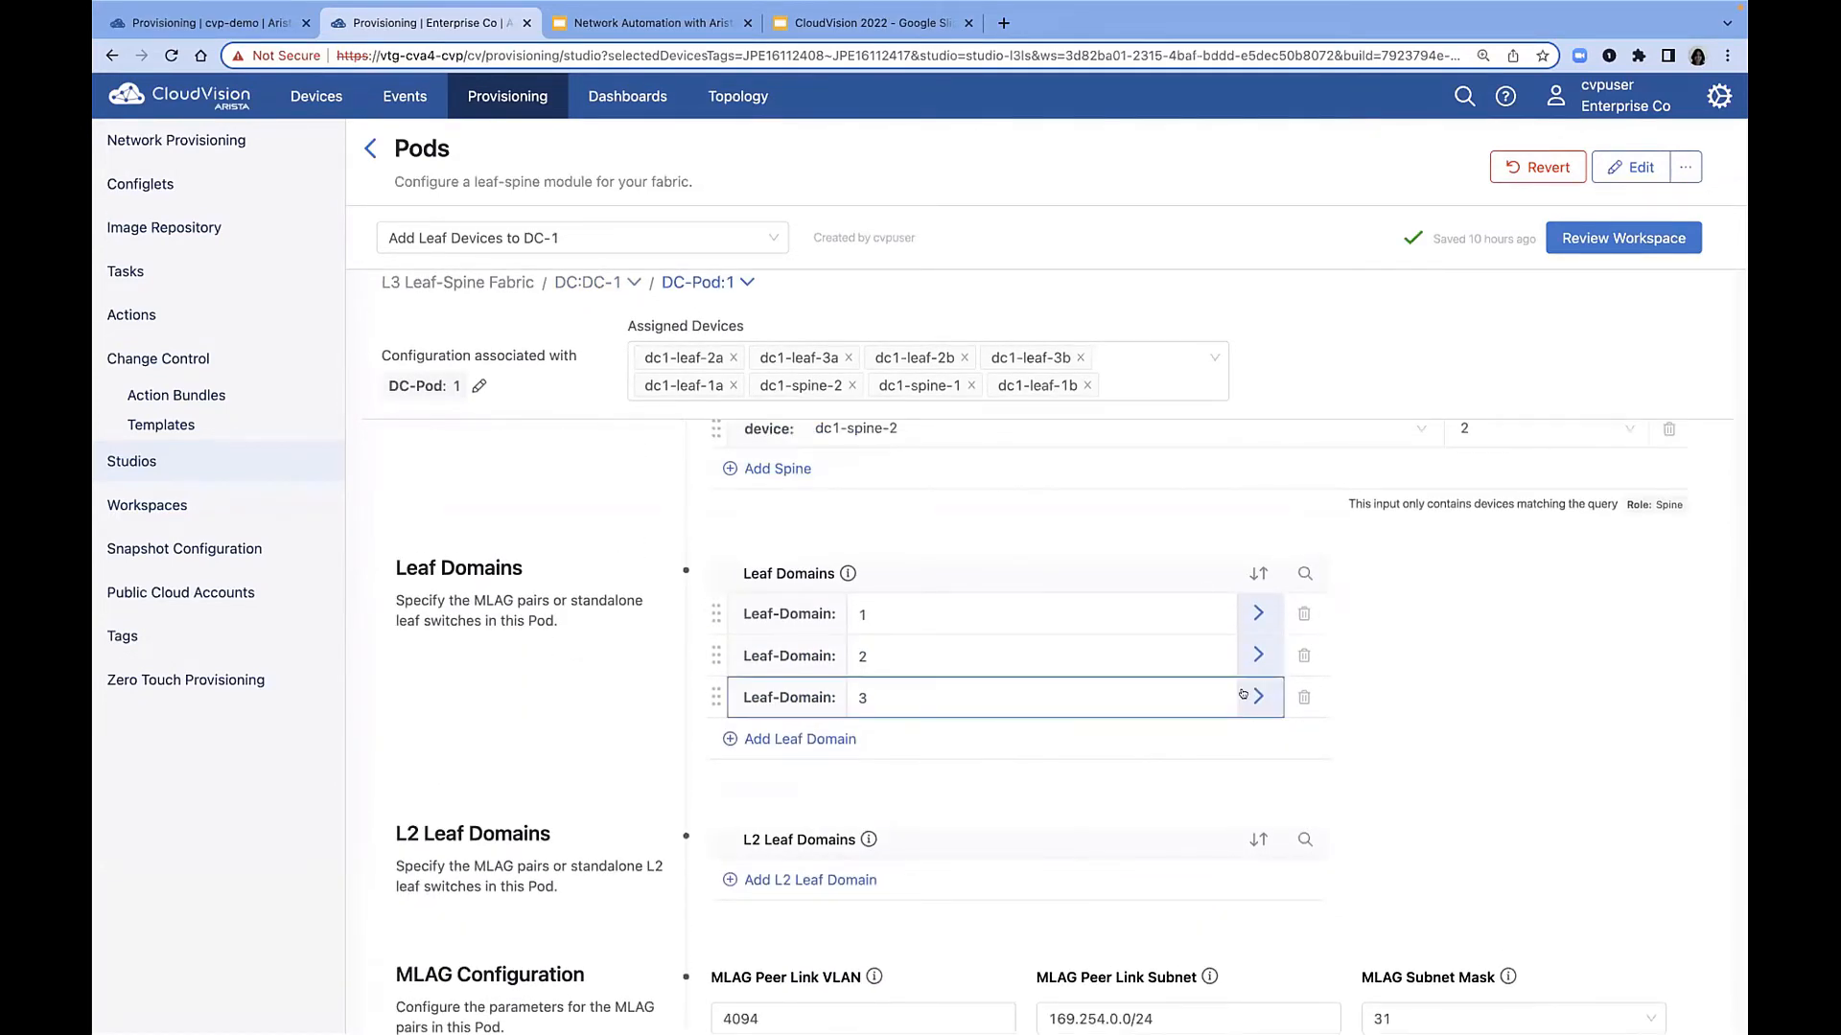
click(1256, 696)
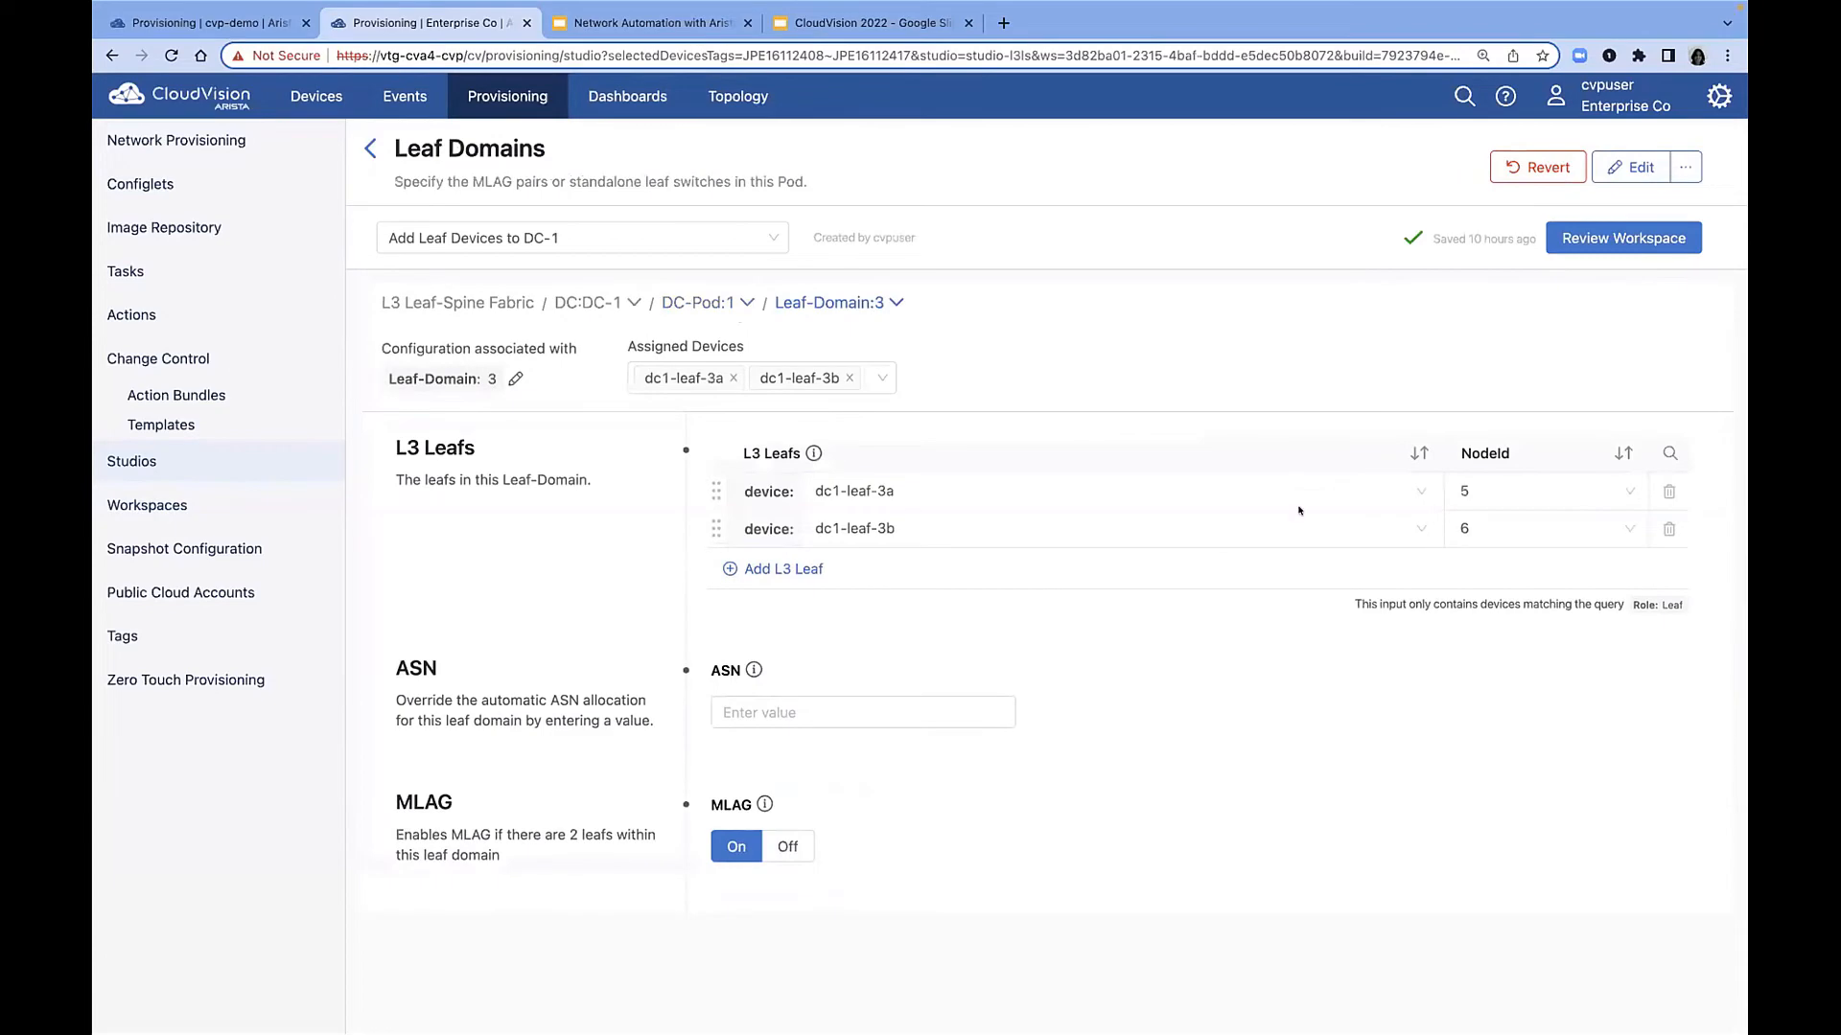
Return to DC-Pod 1 and examine its MLAG, underlay routing, VXLAN overlay and BGP configuration.
click(680, 299)
scroll(1004, 717, down, 5)
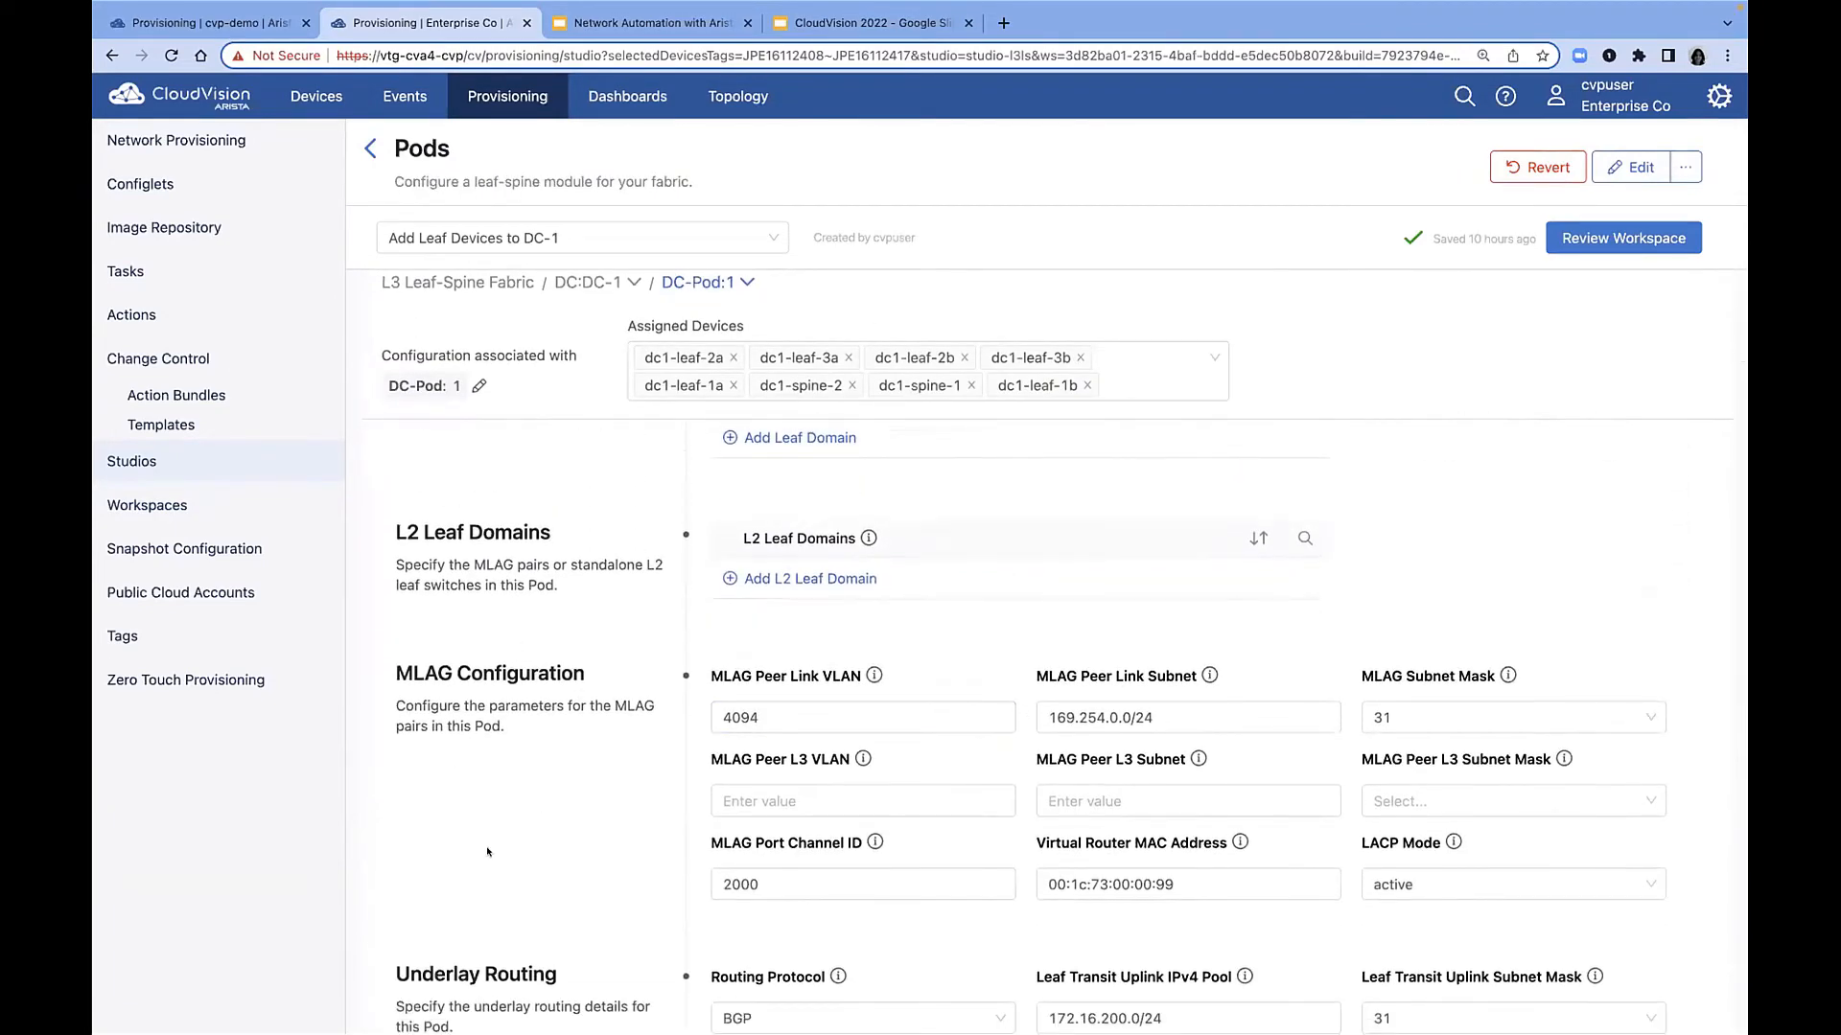
scroll(749, 598, down, 2)
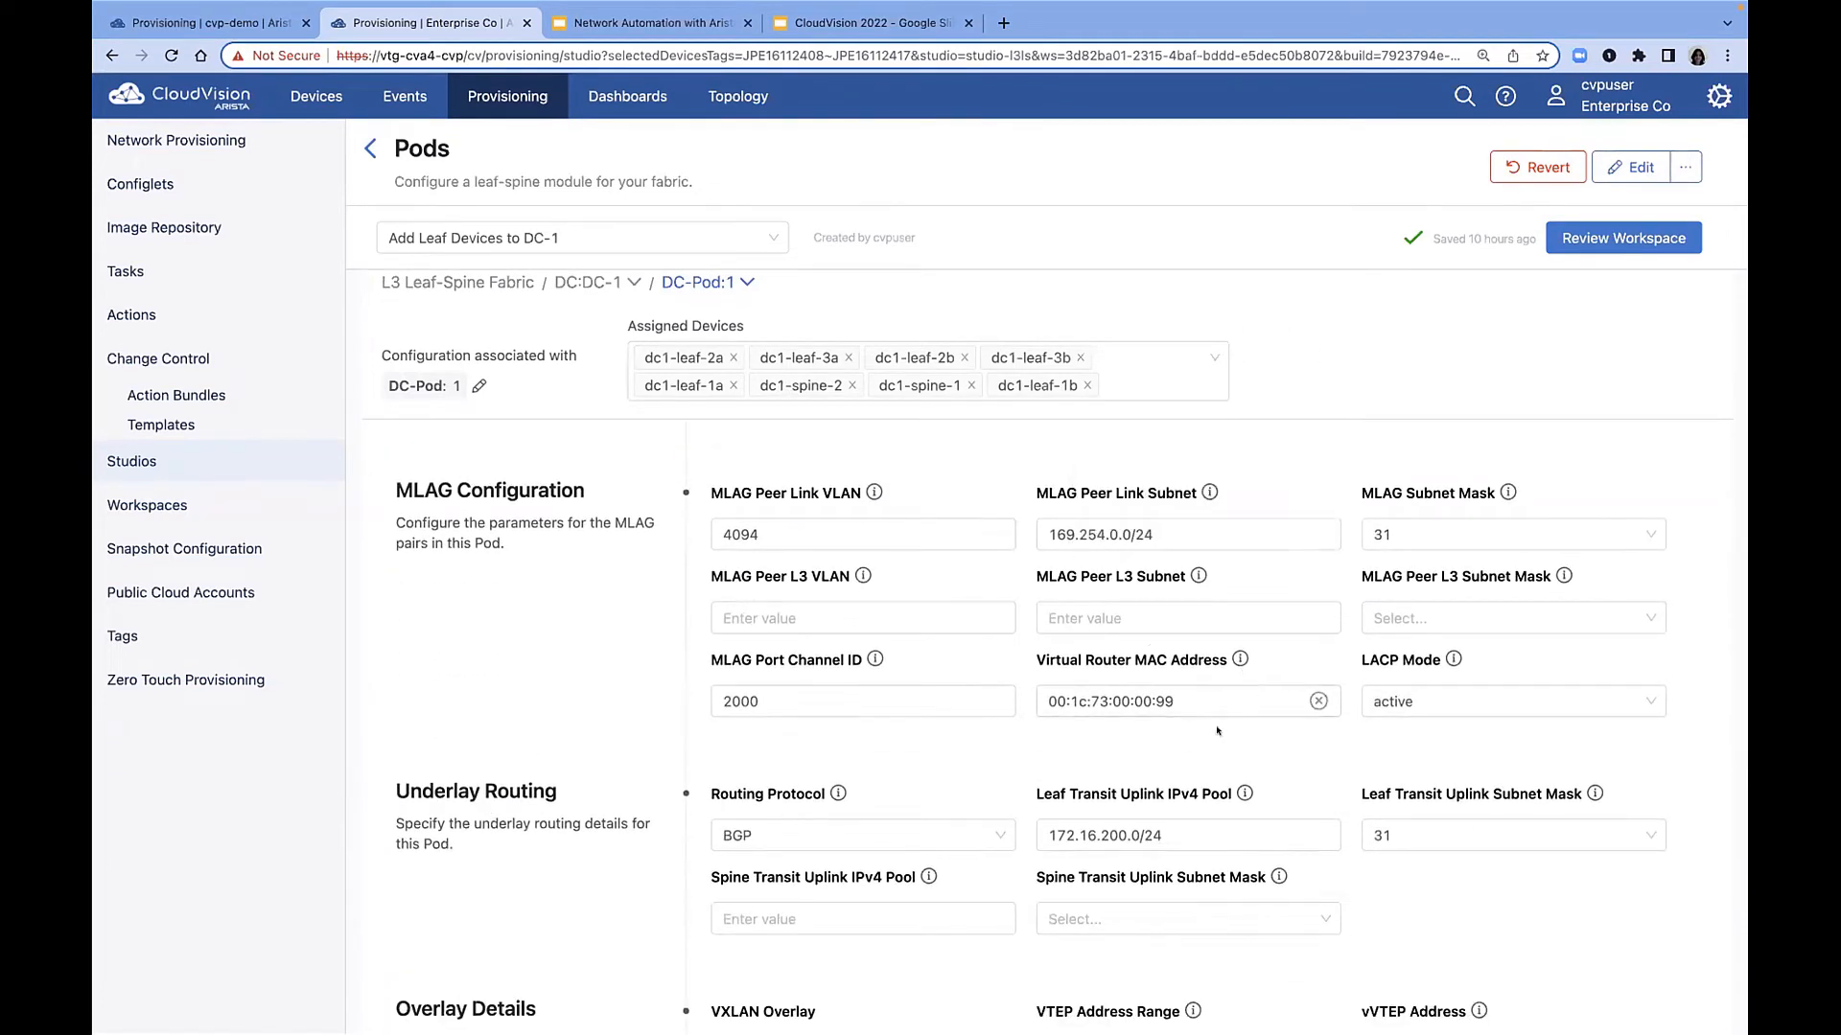
scroll(1198, 671, down, 1)
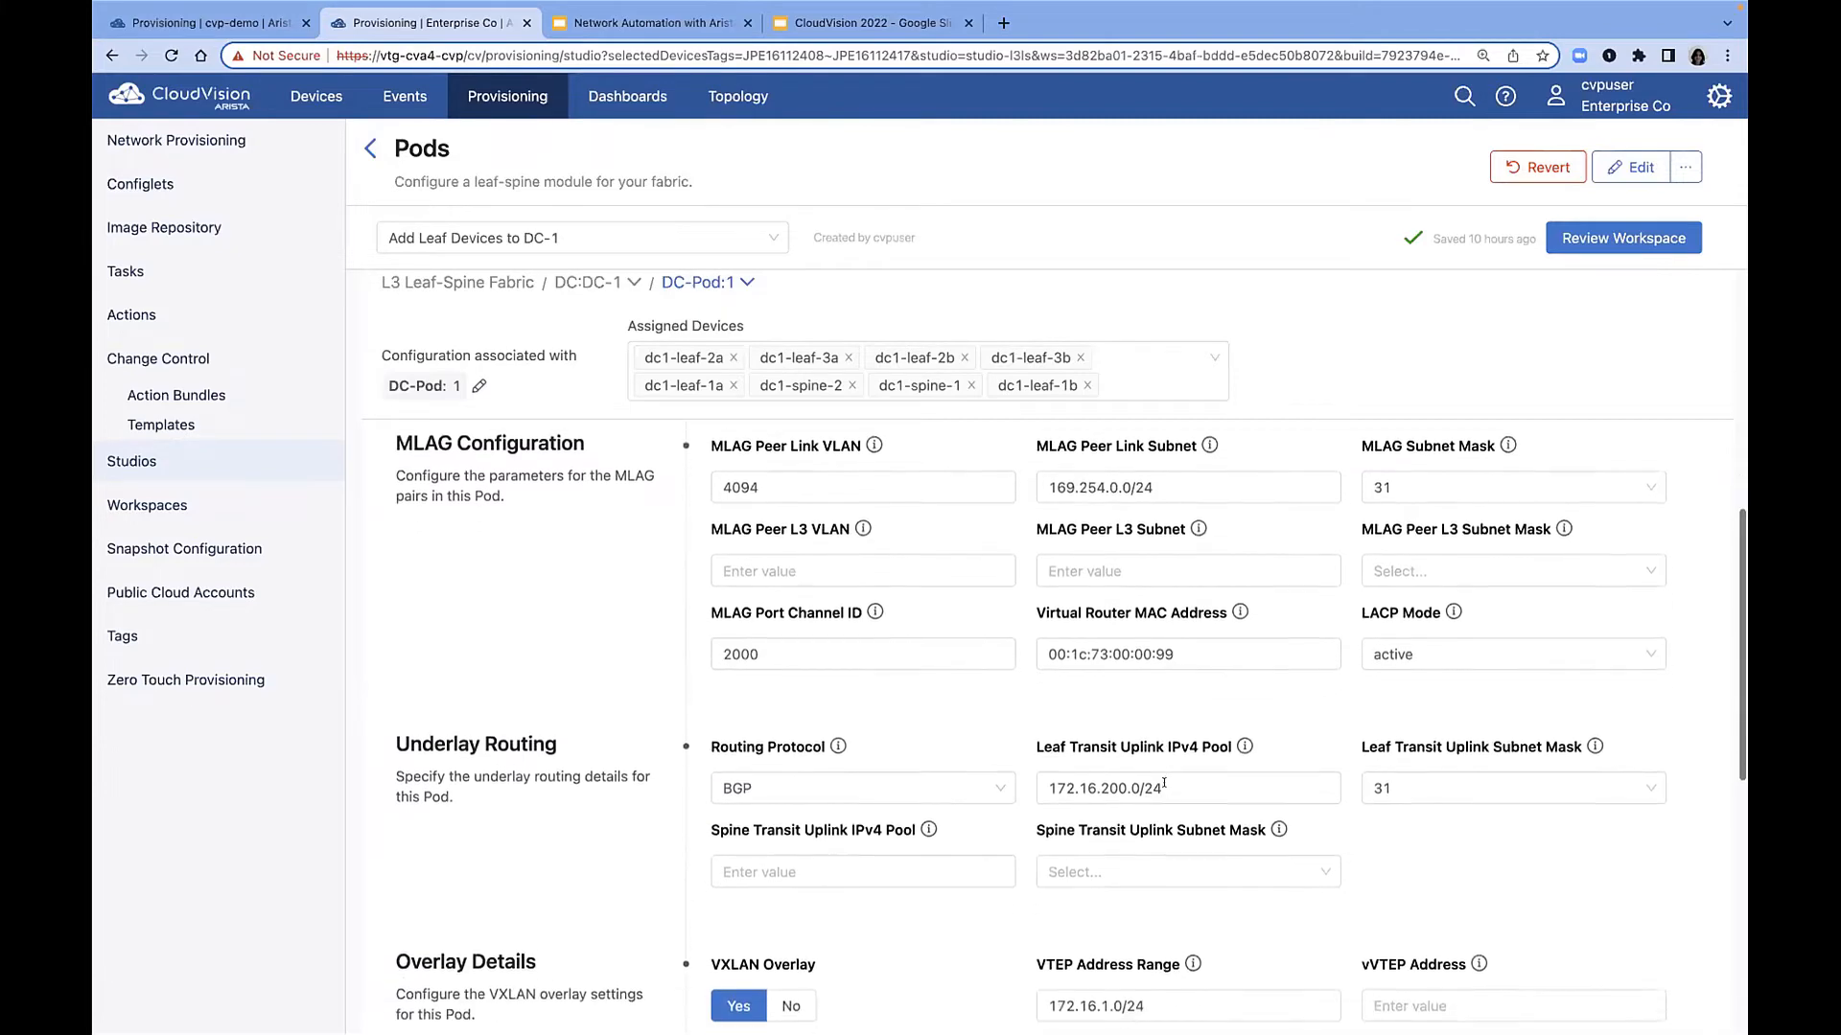
scroll(1163, 781, down, 5)
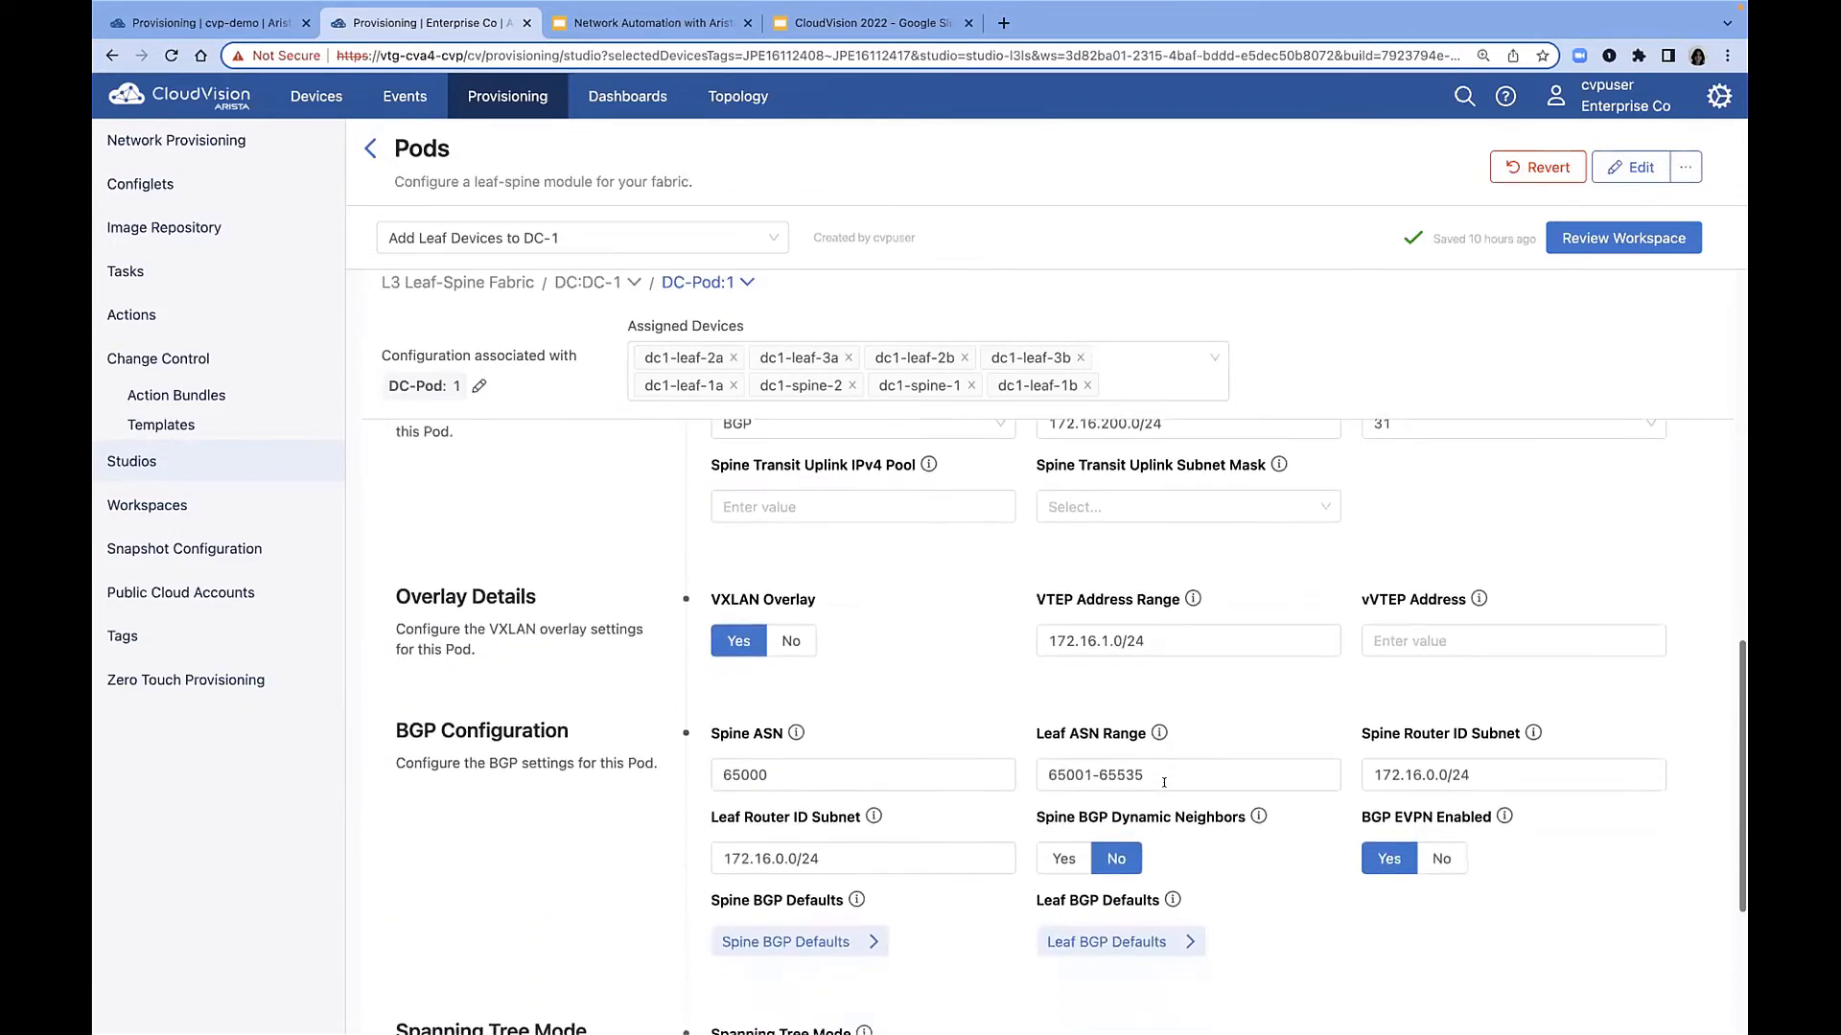
scroll(1163, 781, up, 10)
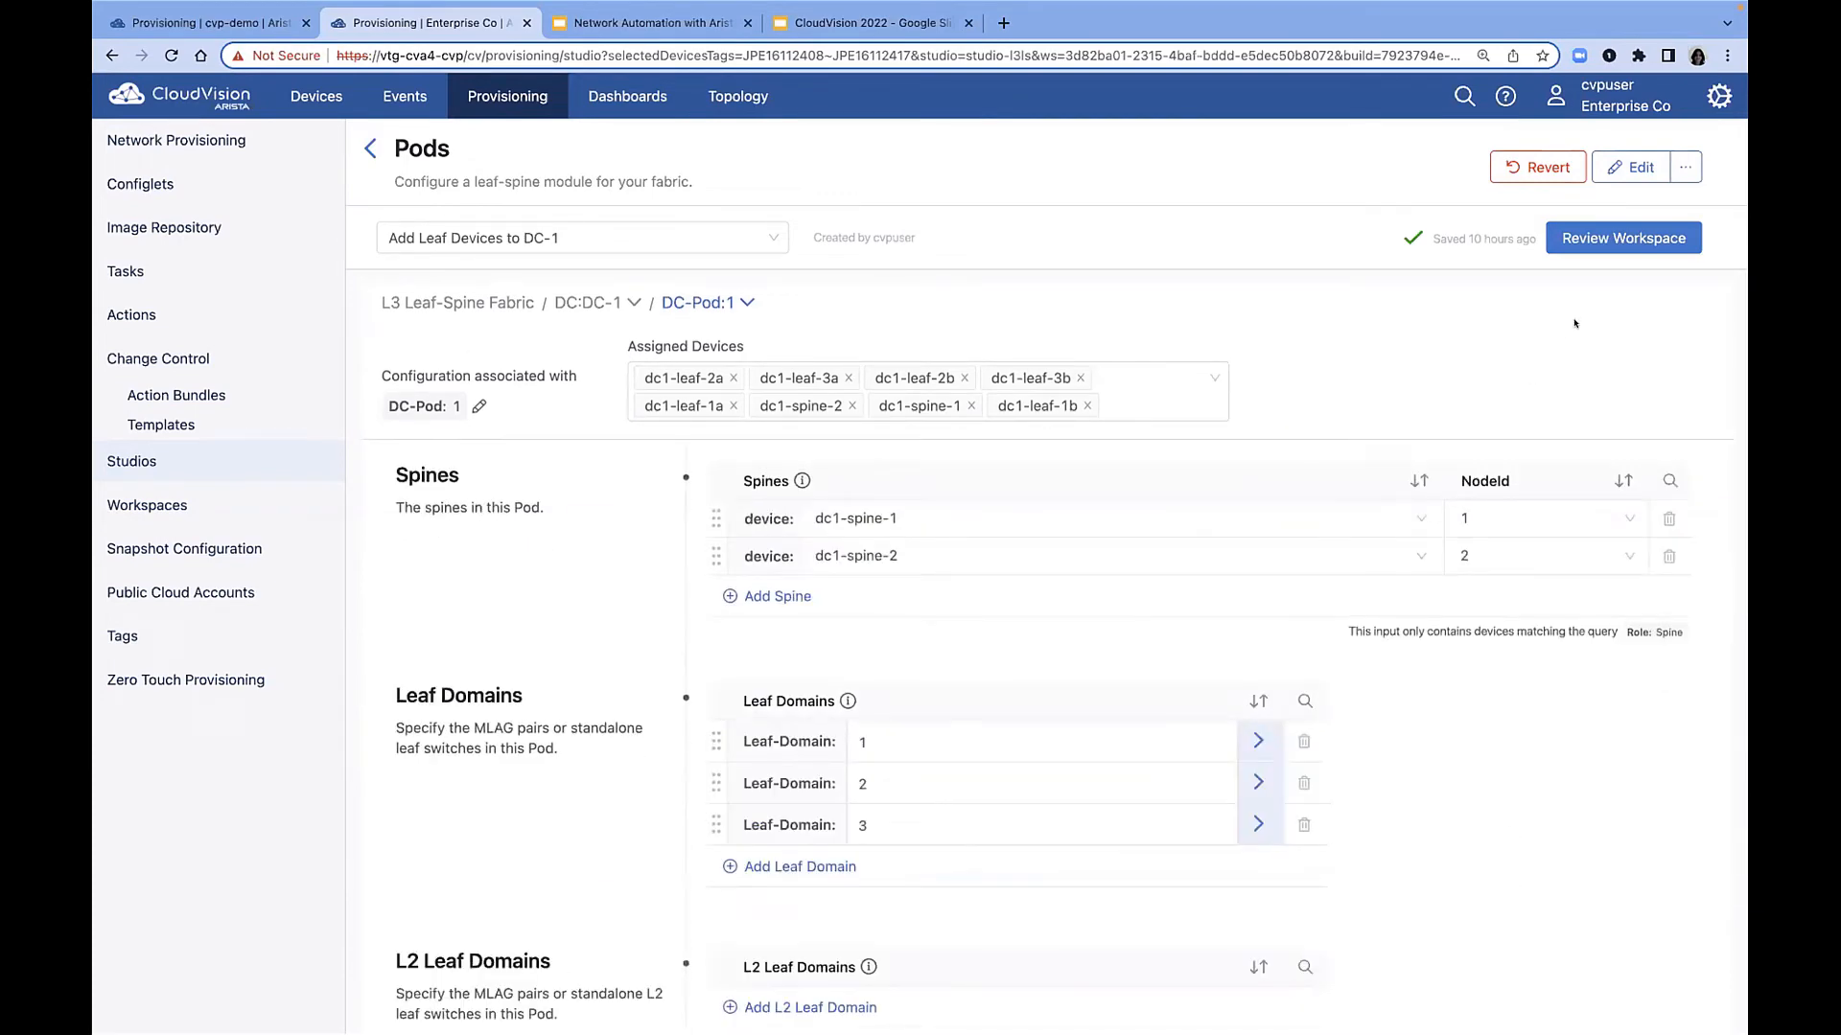
Start the review of the Add Leaf Devices to DC-1 workspace and skim its build status and proposed configuration changes.
click(1625, 238)
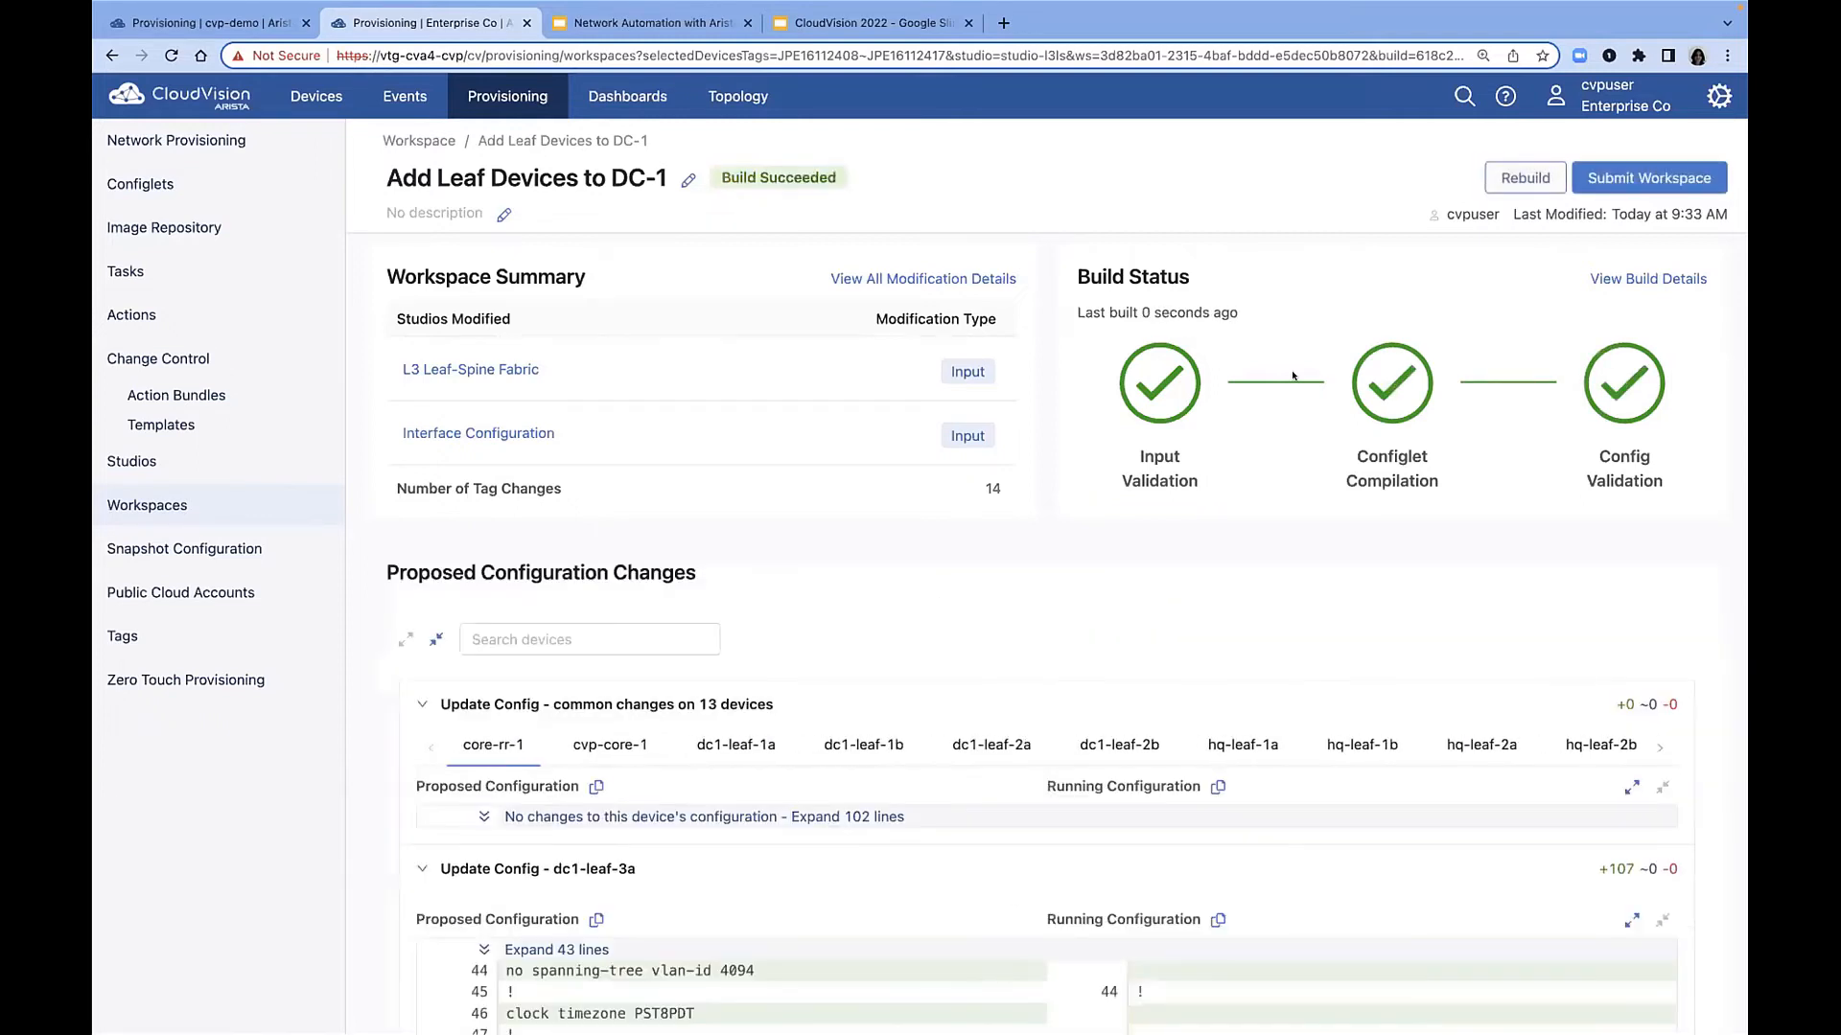
scroll(745, 841, down, 6)
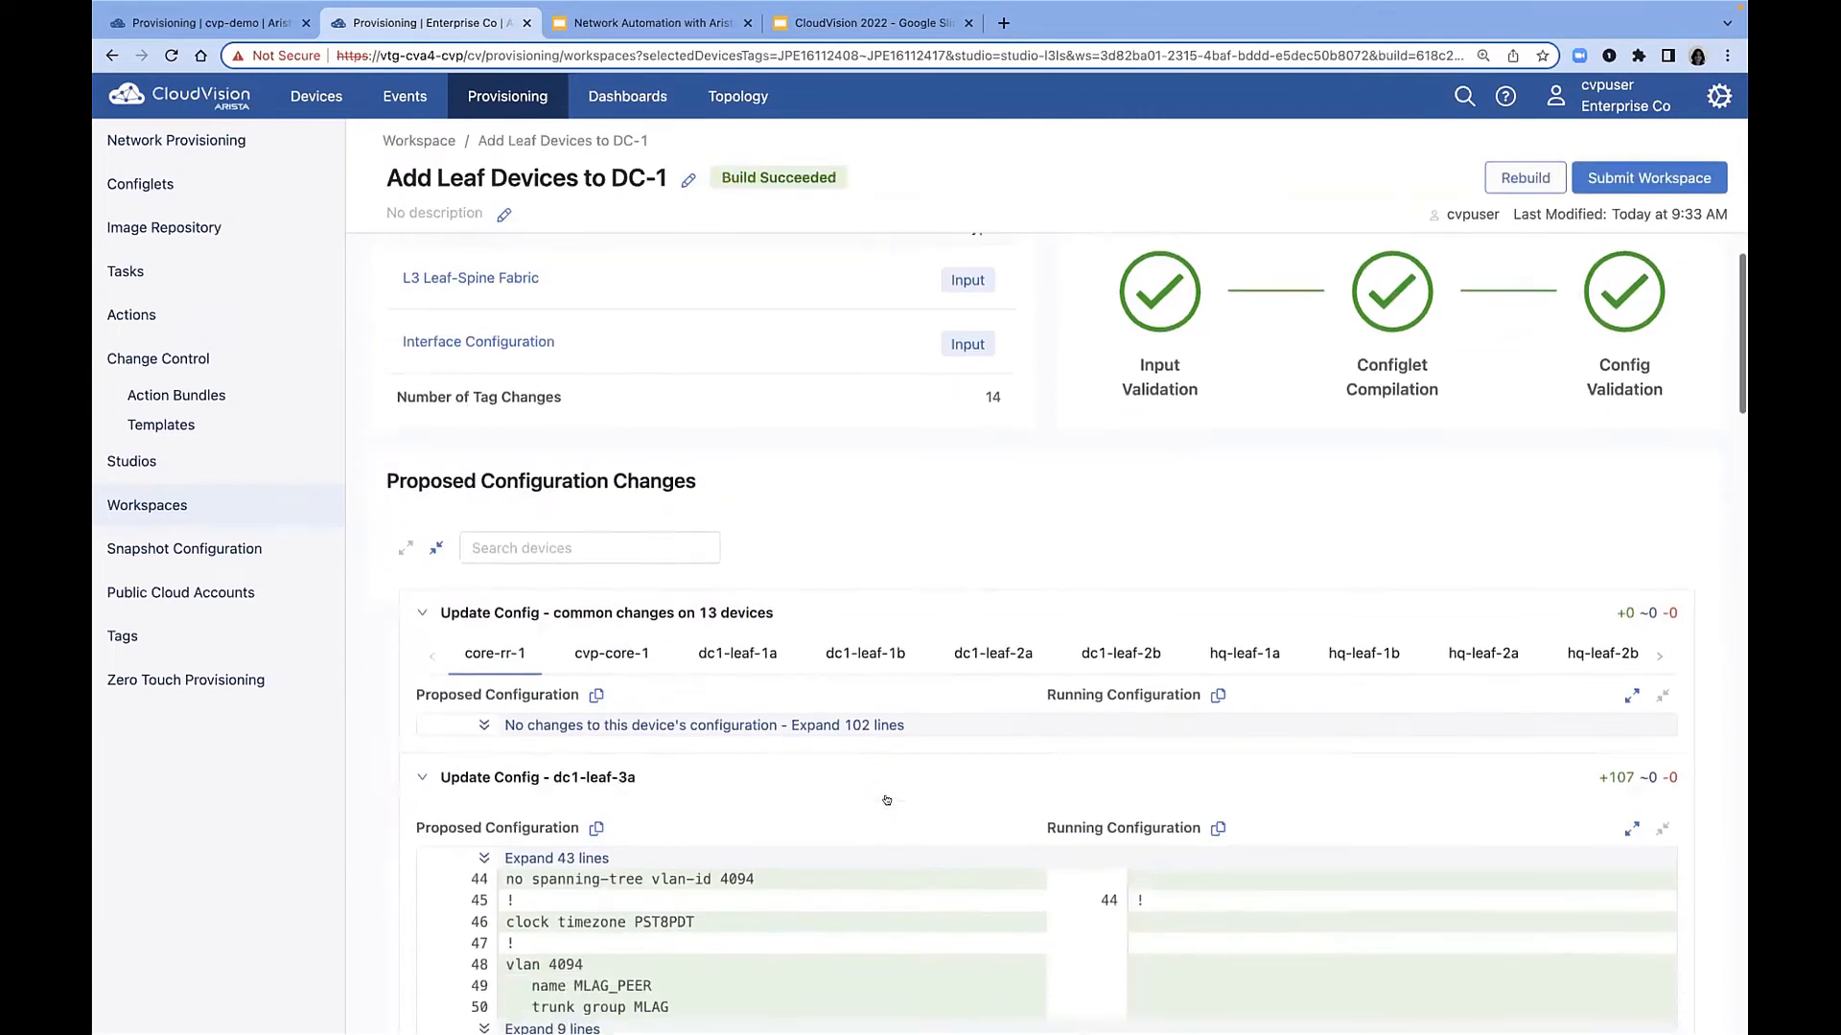
scroll(744, 841, down, 3)
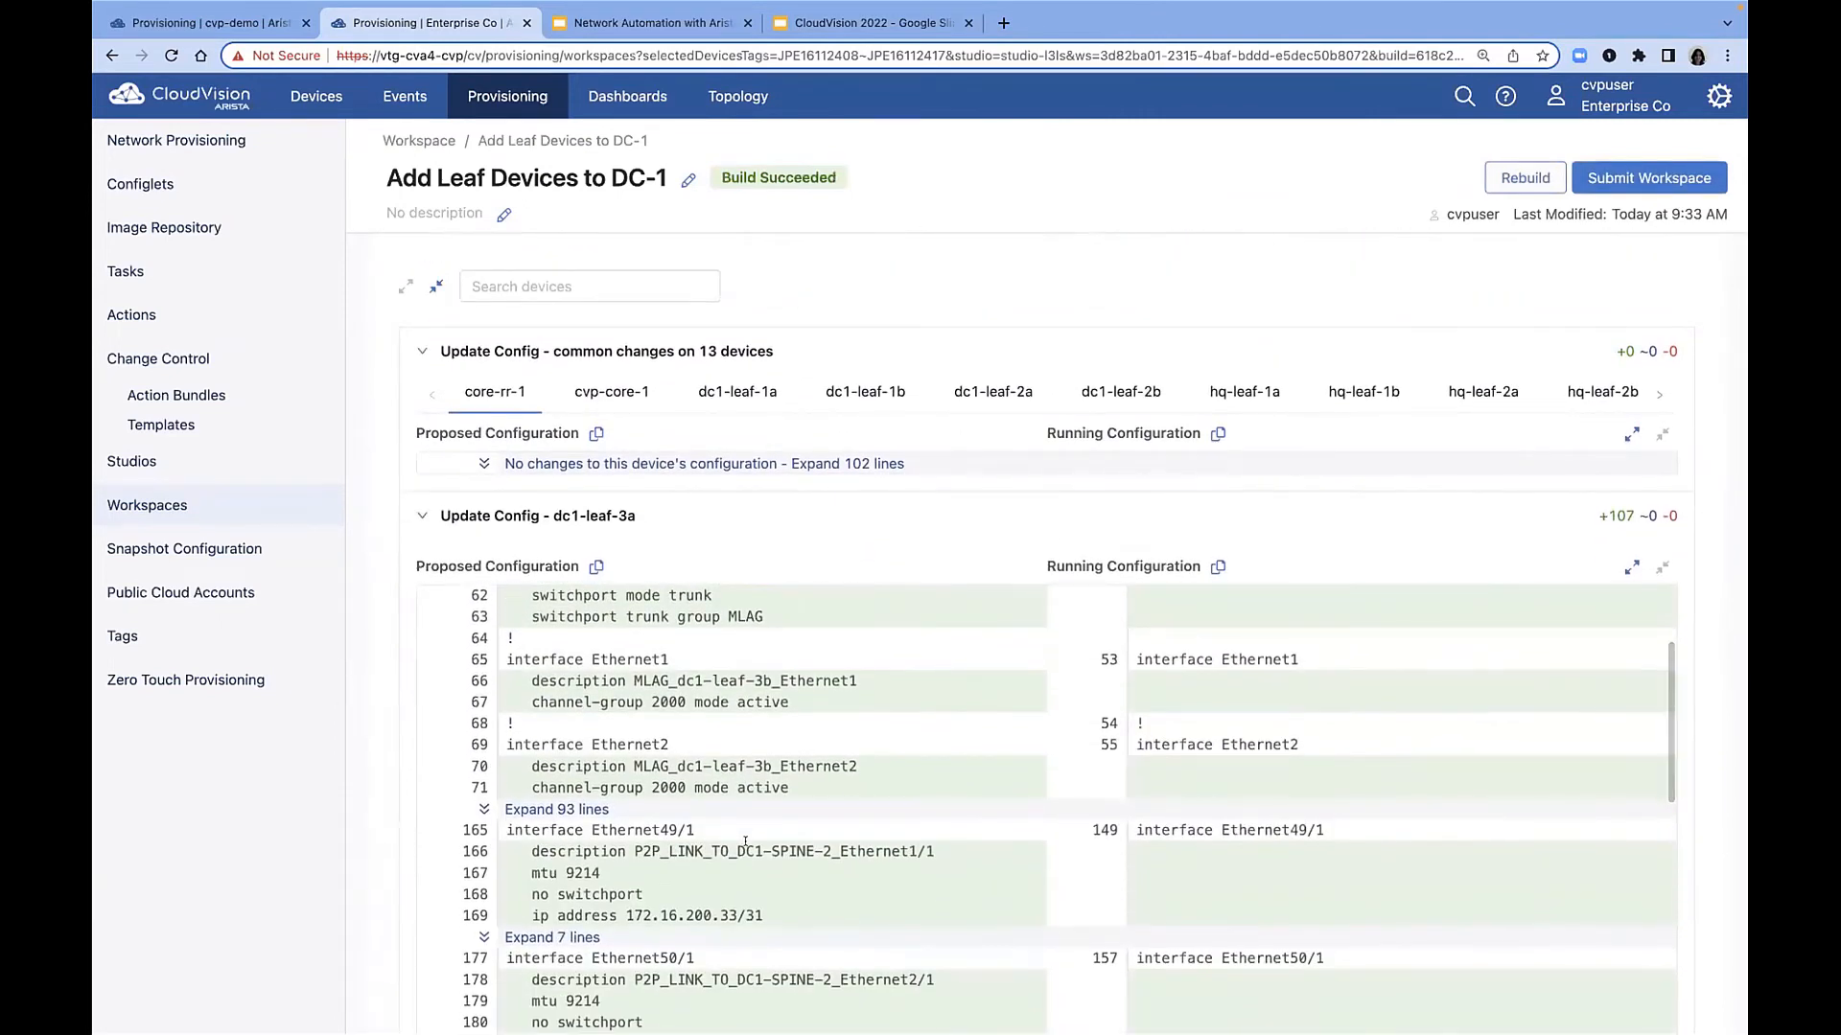
scroll(745, 840, up, 5)
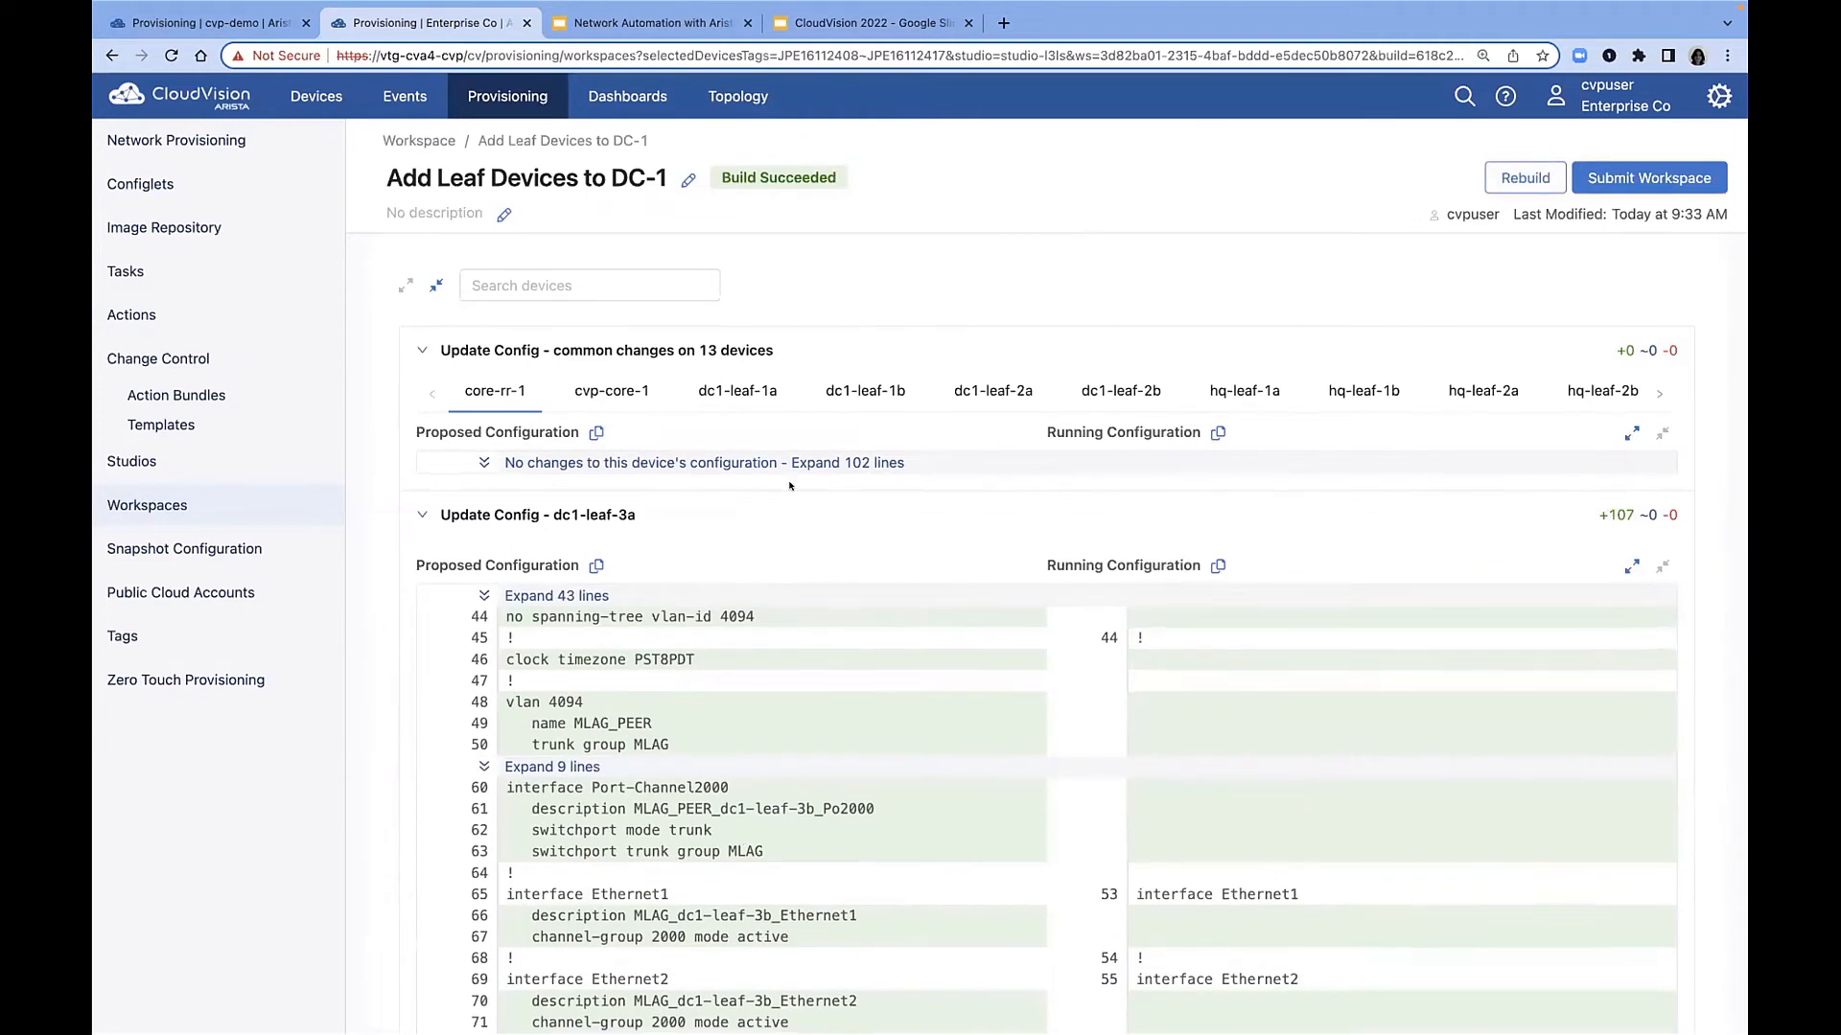
Examine the proposed configuration for dc1-leaf-3a, from the MLAG and spine-facing interfaces through VXLAN to BGP.
scroll(786, 489, down, 3)
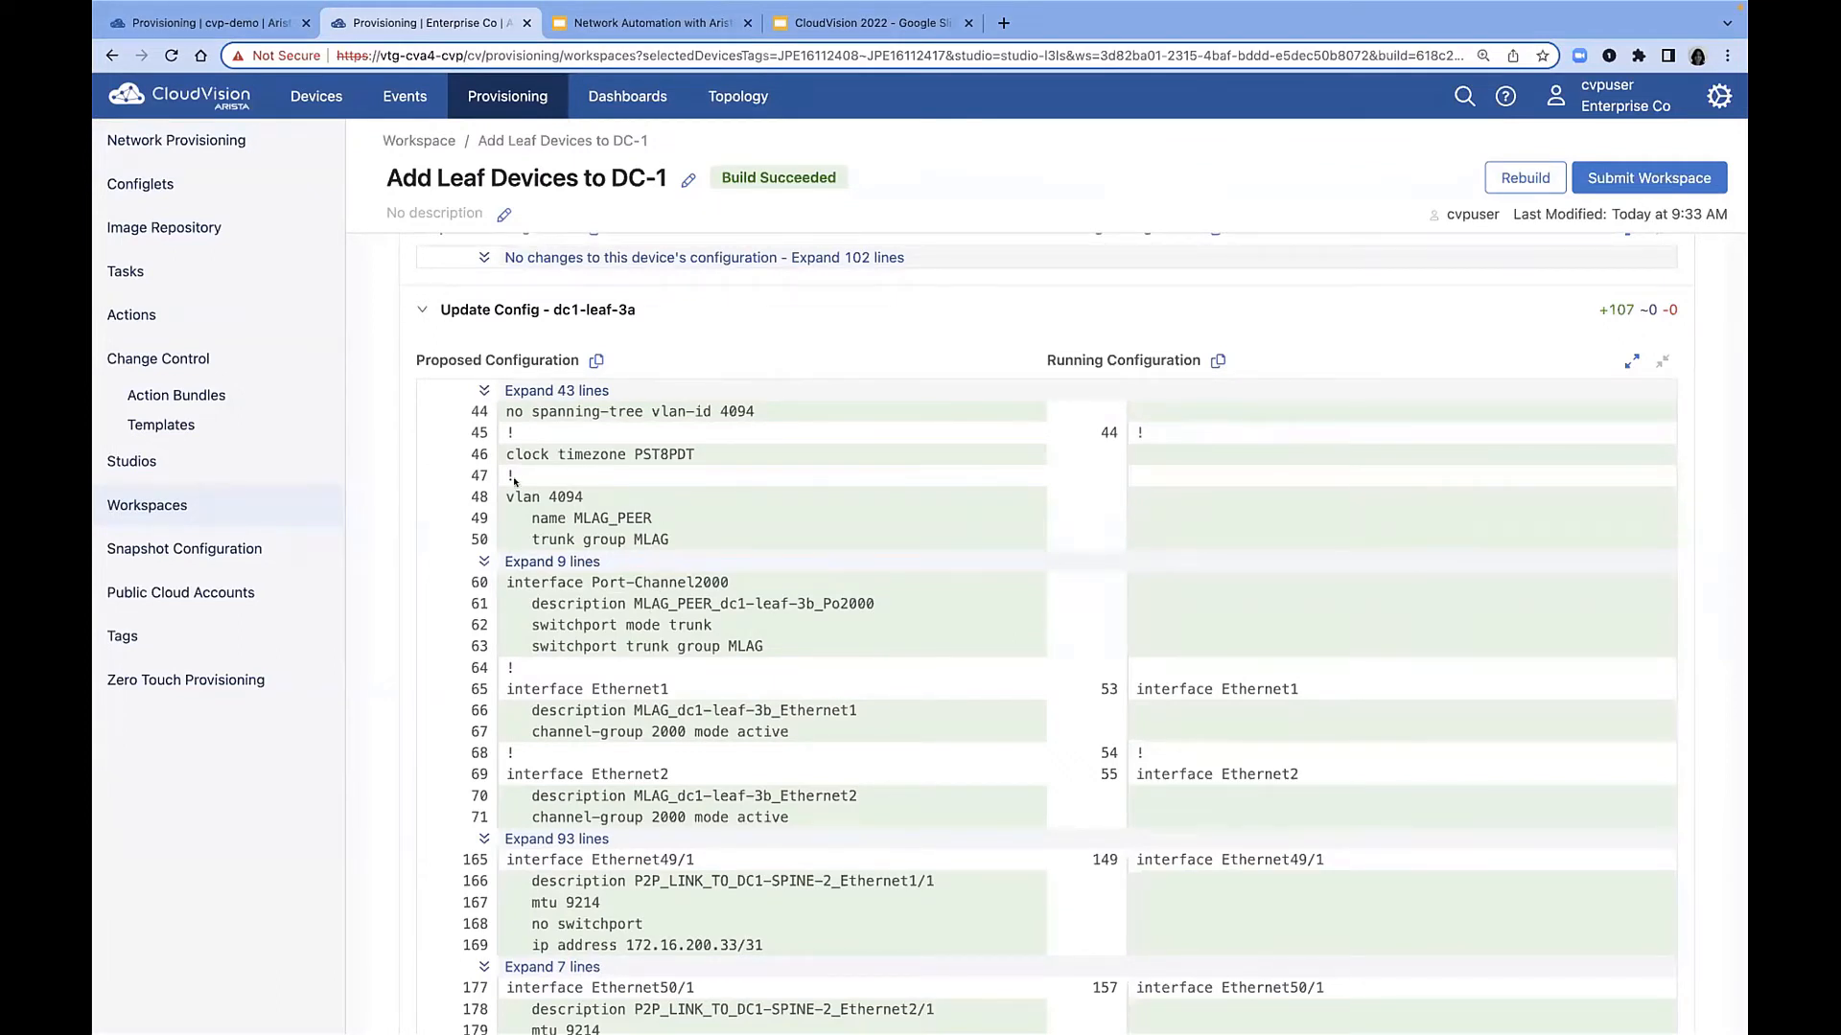
scroll(627, 540, down, 5)
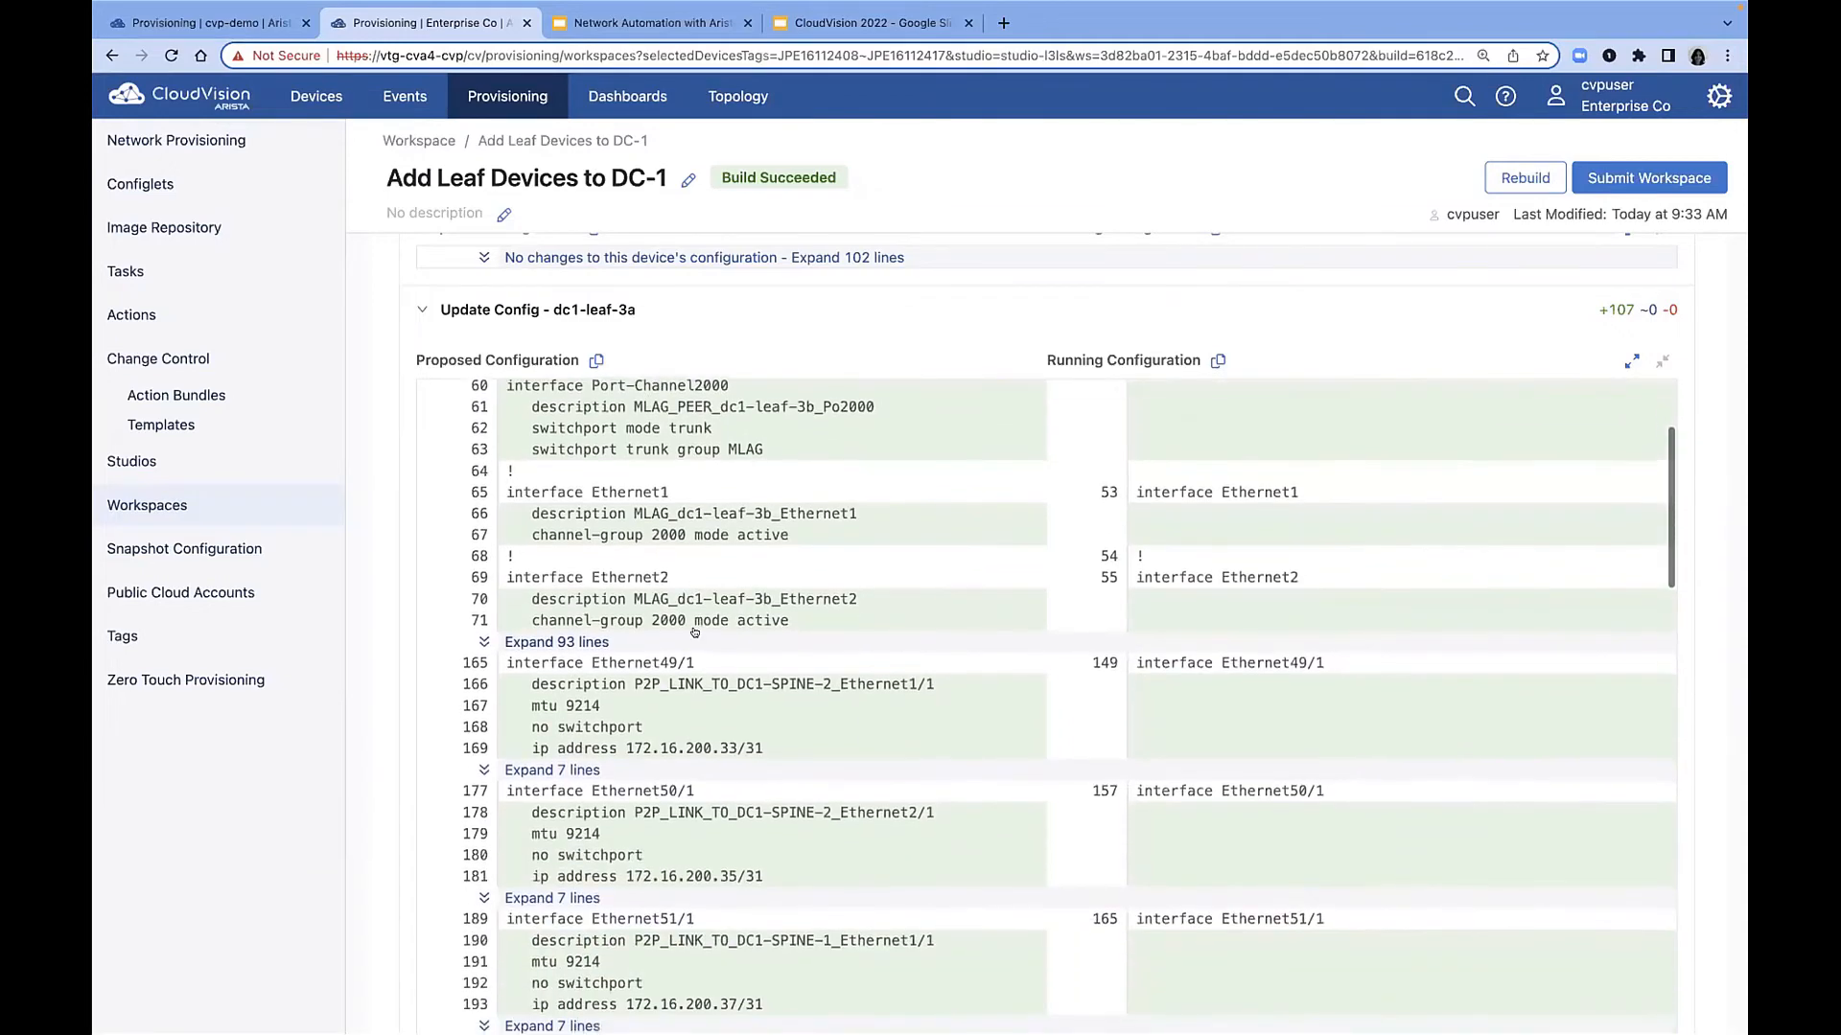
scroll(694, 632, down, 6)
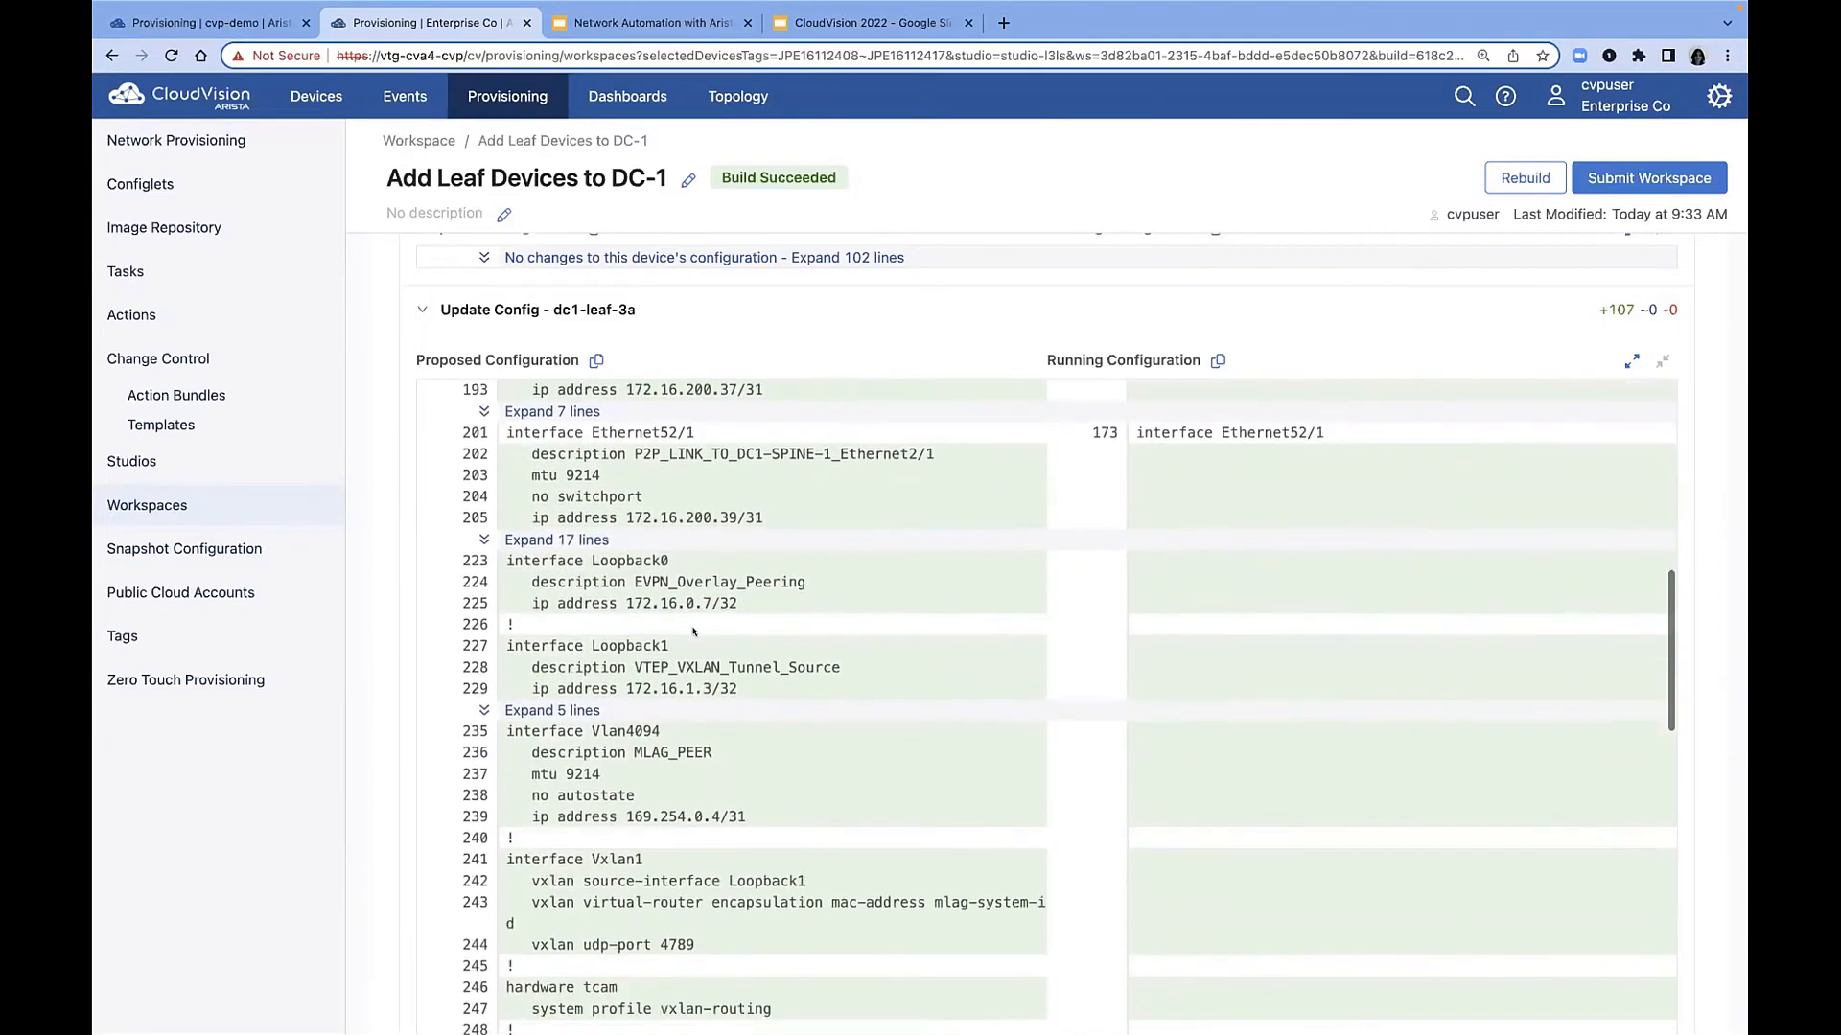
scroll(694, 630, down, 5)
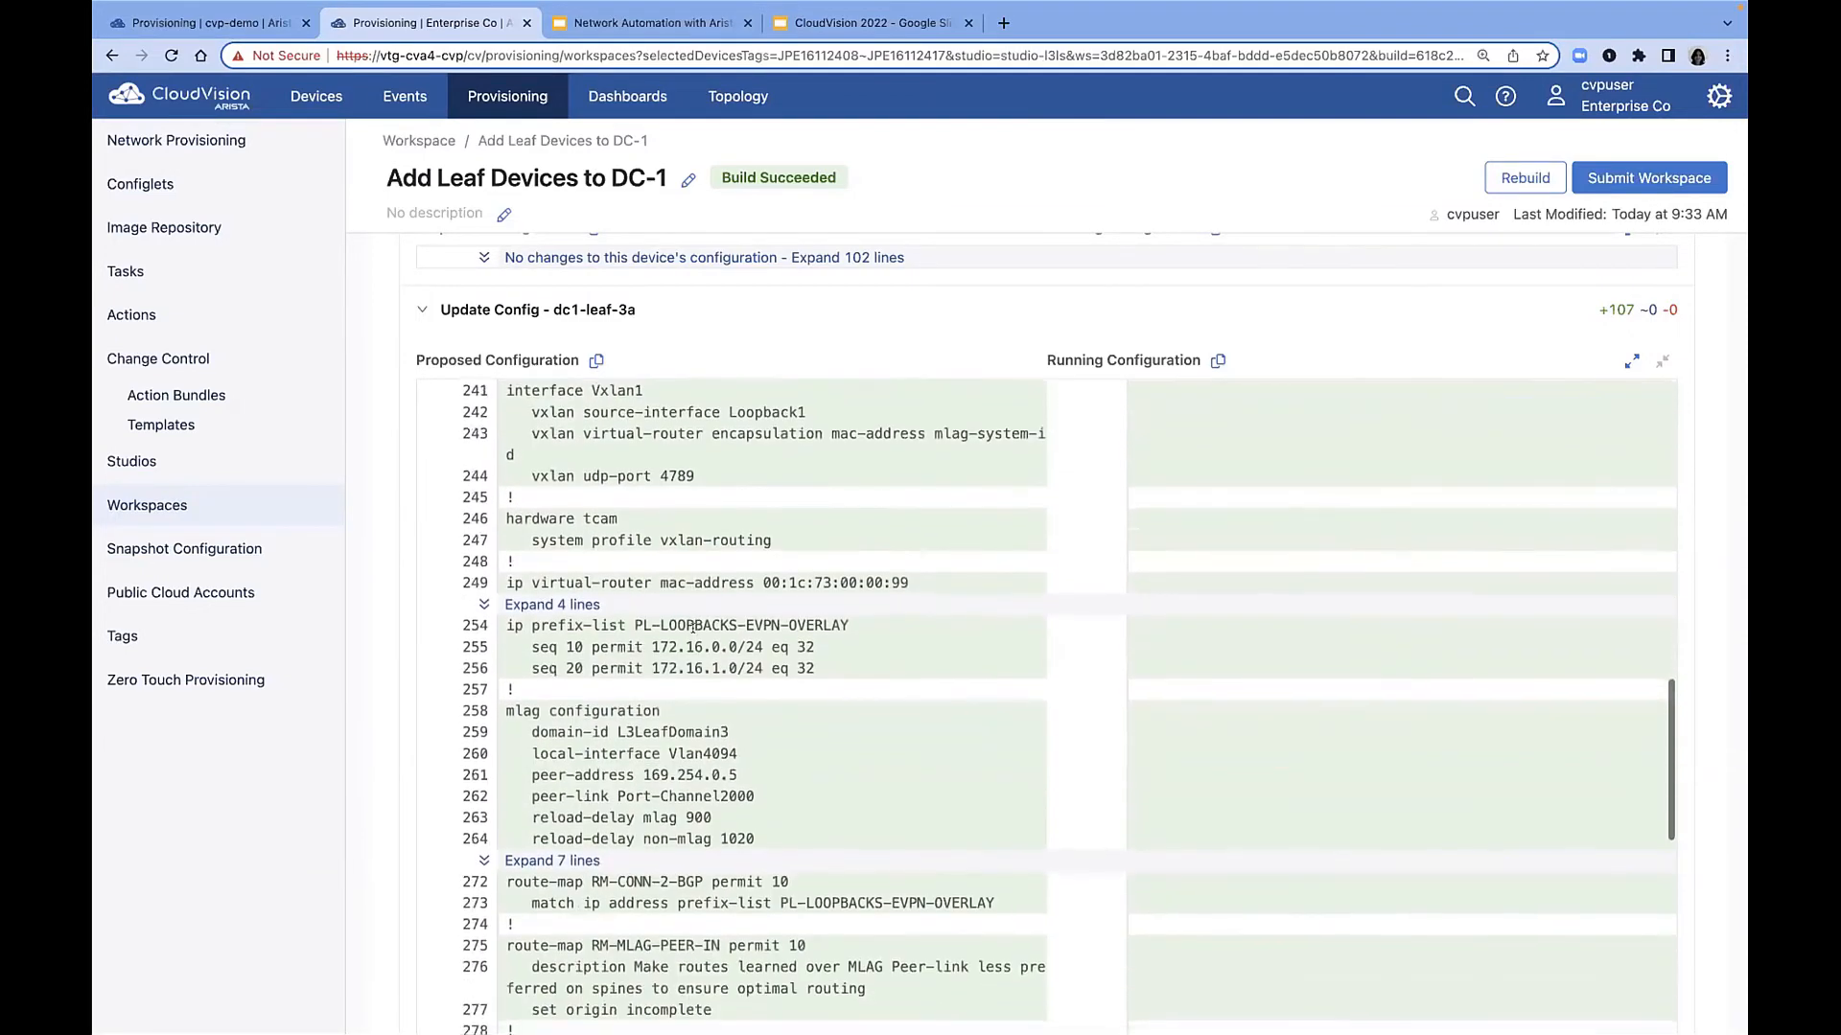
scroll(692, 627, down, 6)
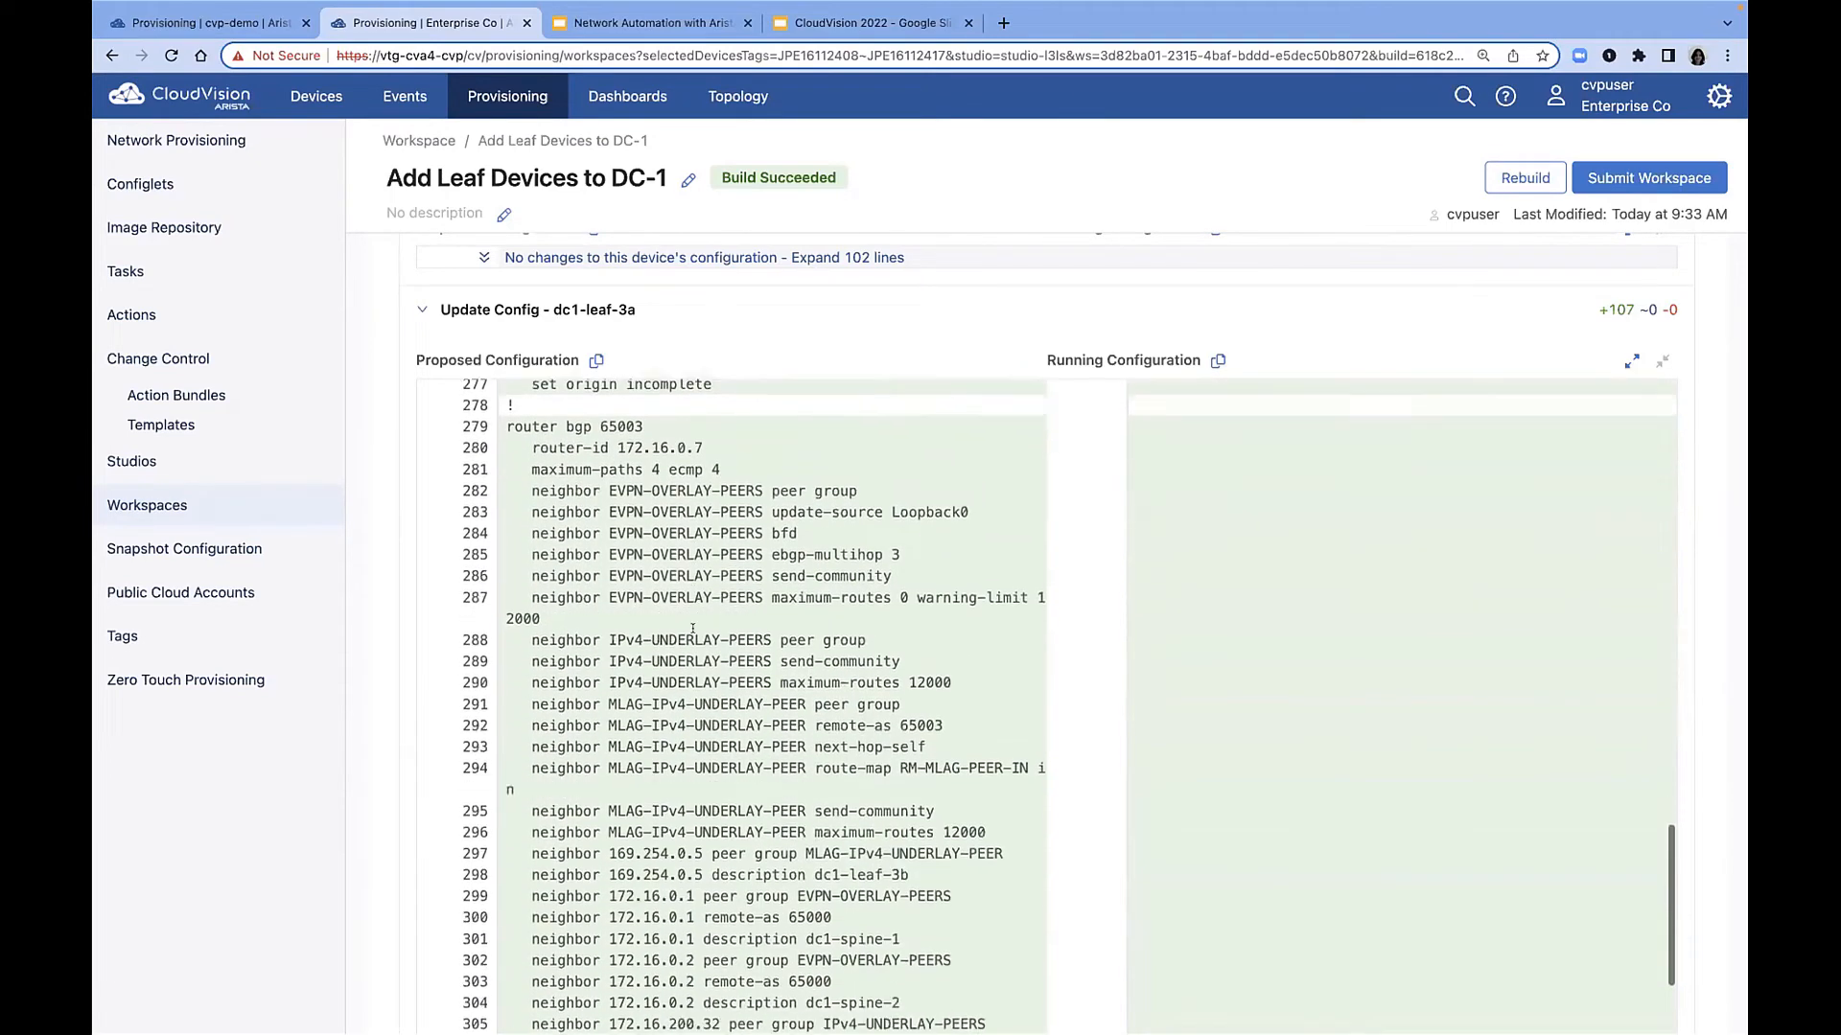
scroll(692, 627, down, 4)
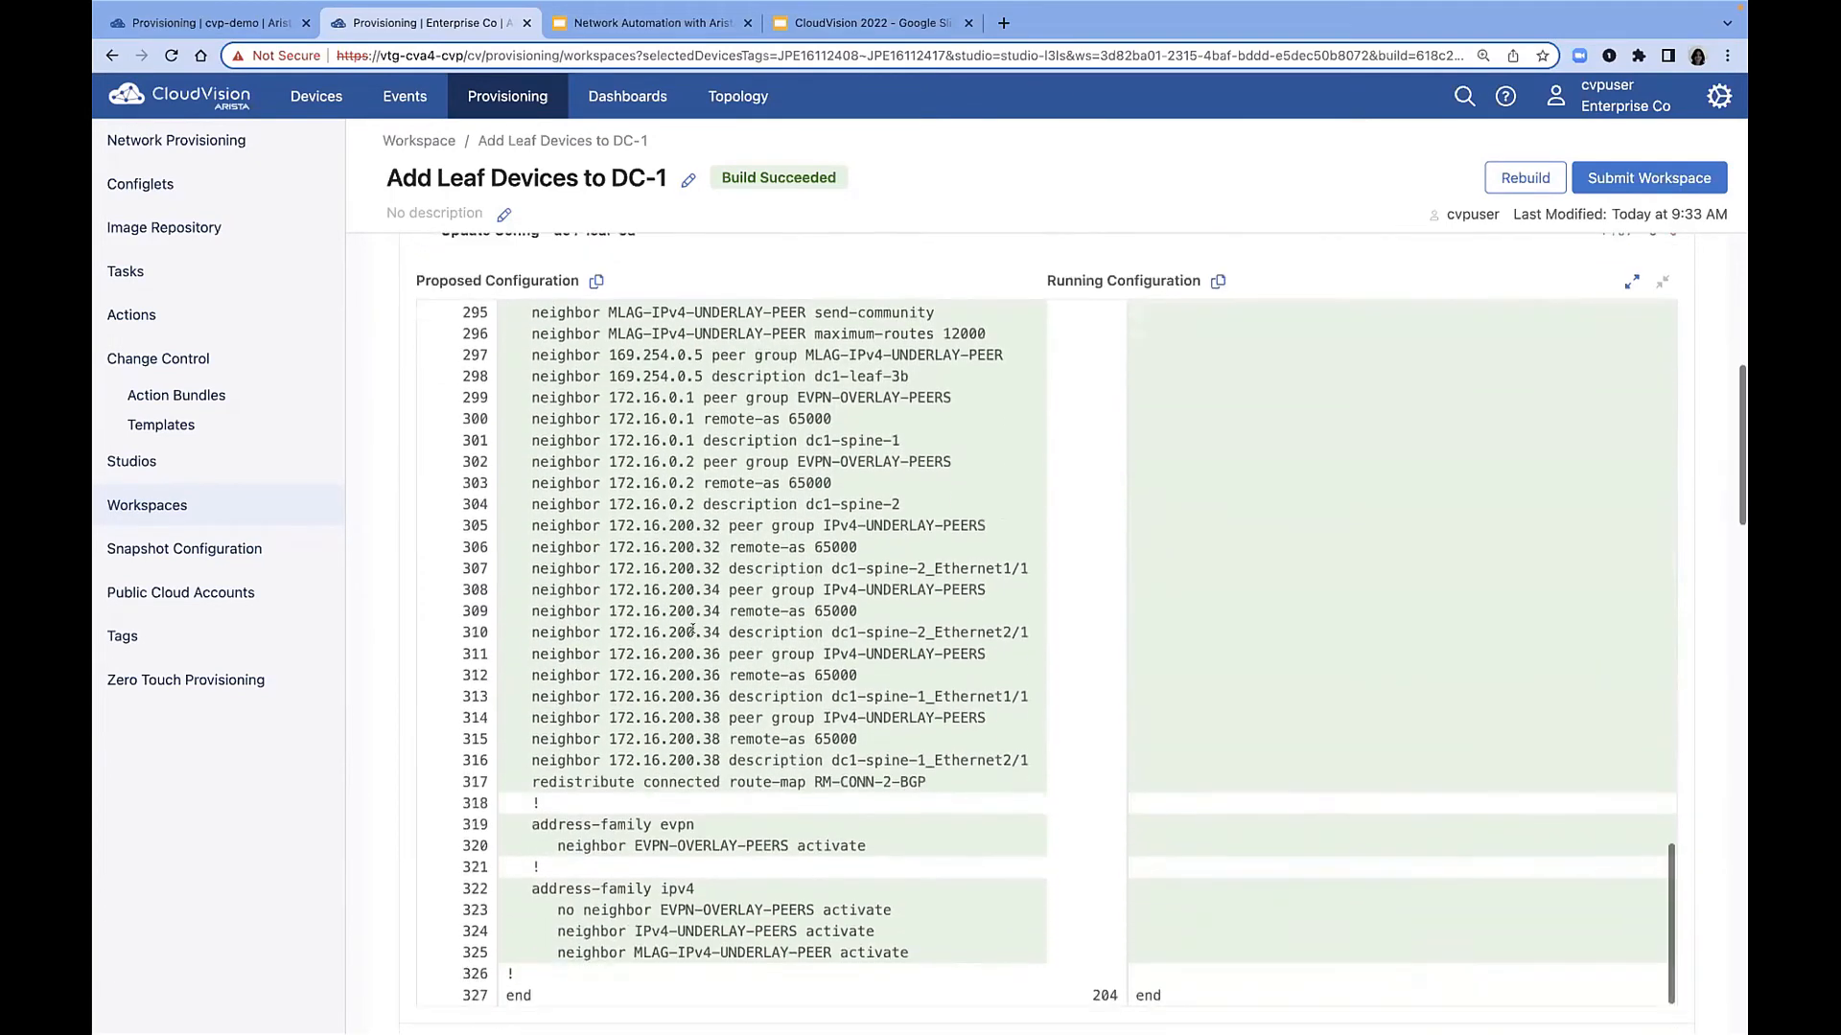
Examine the proposed configuration for dc1-leaf-3b, including its MLAG, spine uplink, loopback, VXLAN and BGP sections.
scroll(693, 627, down, 5)
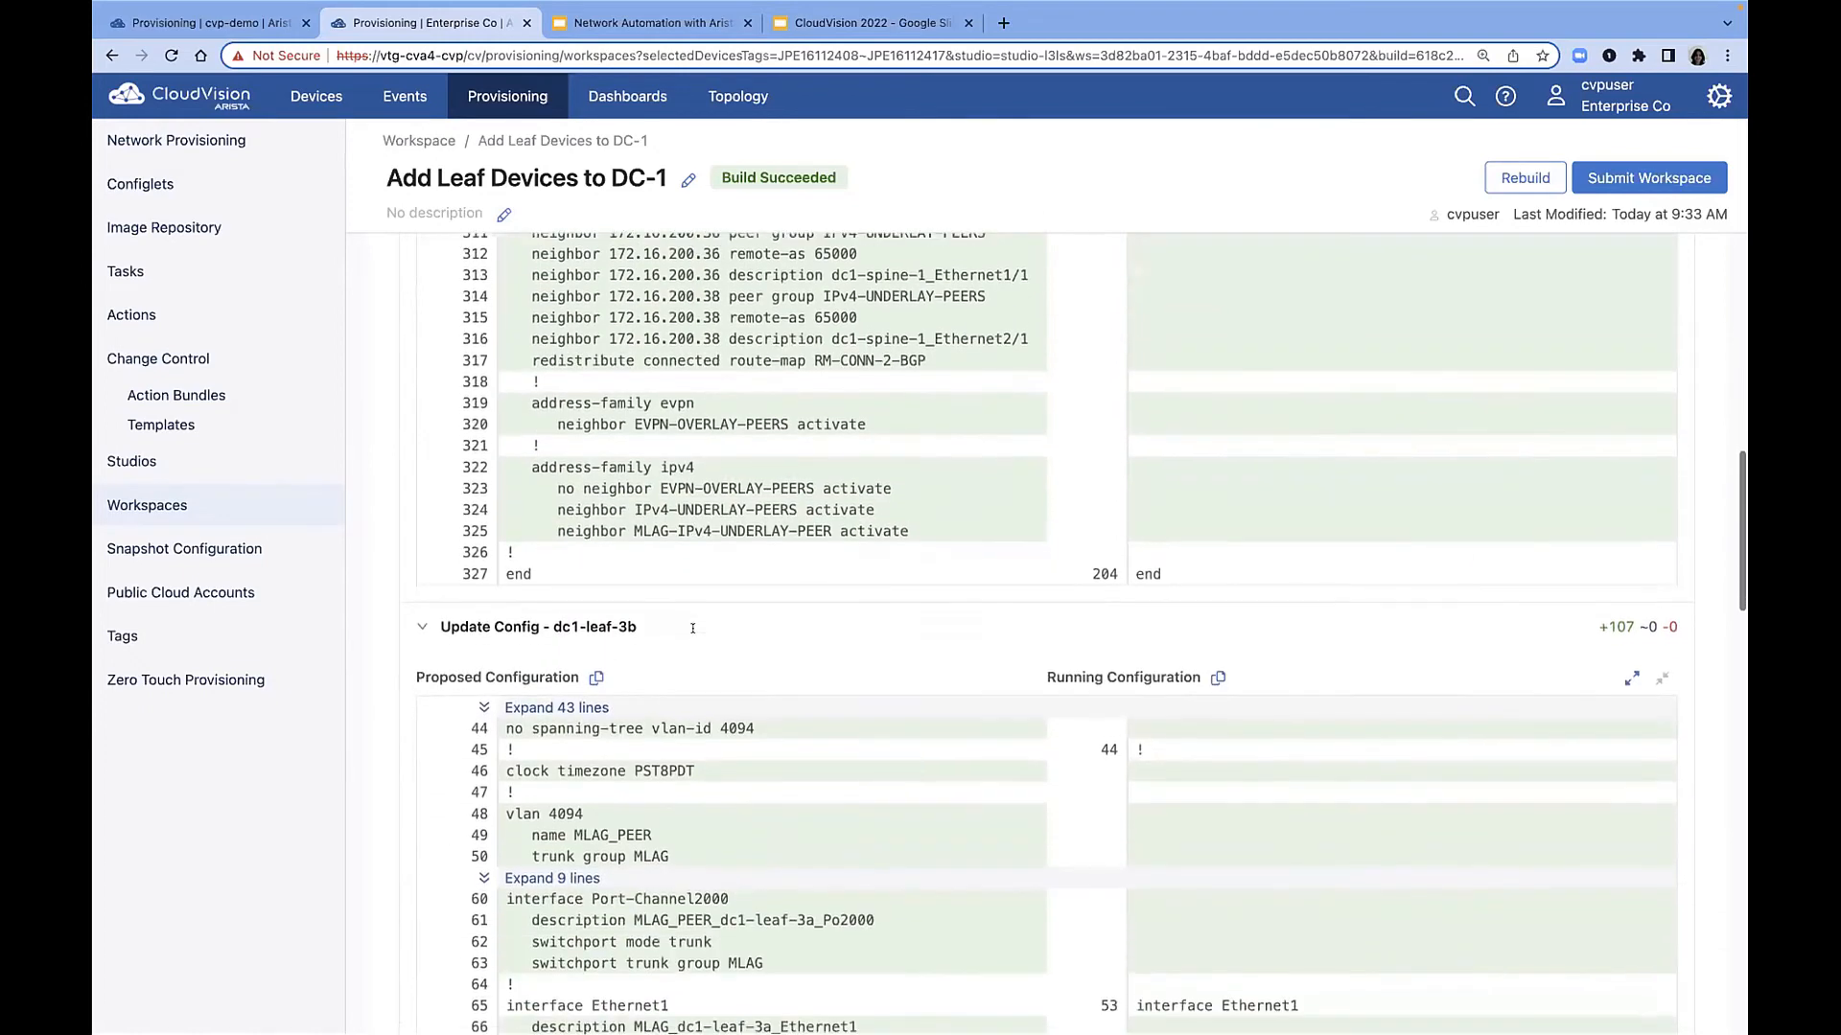
scroll(694, 632, down, 1)
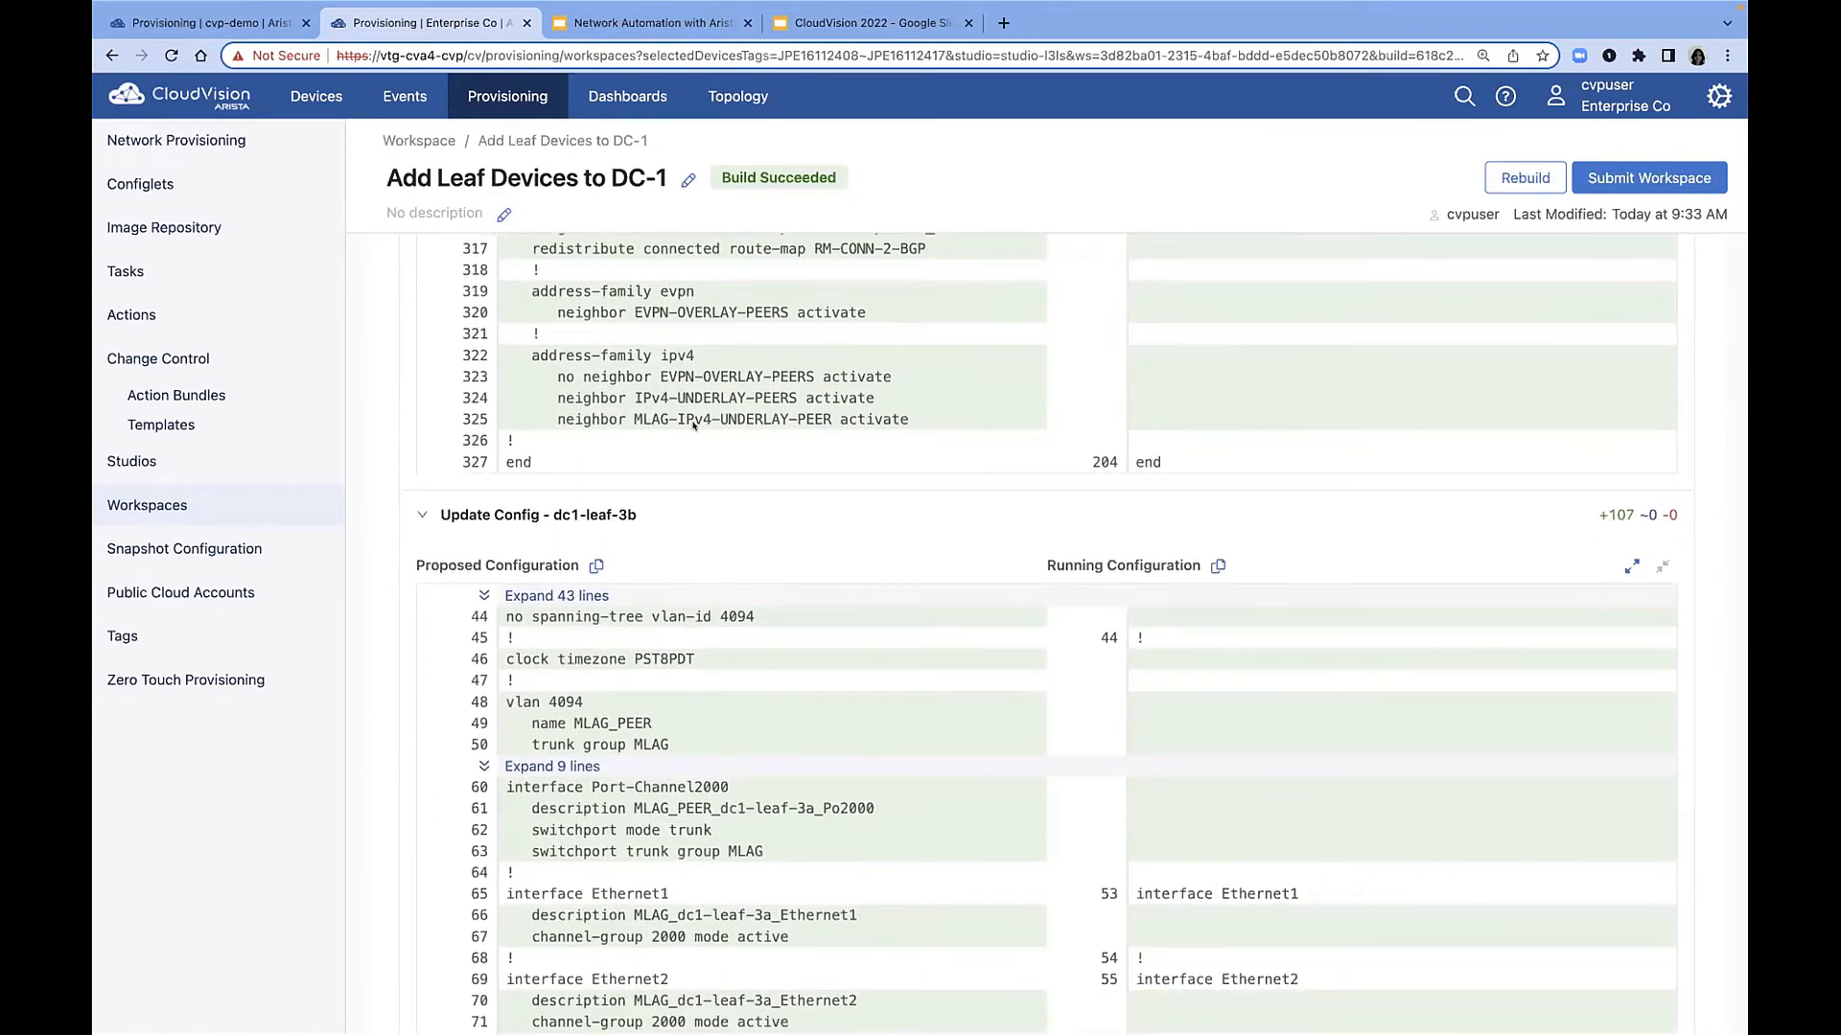
scroll(849, 716, down, 3)
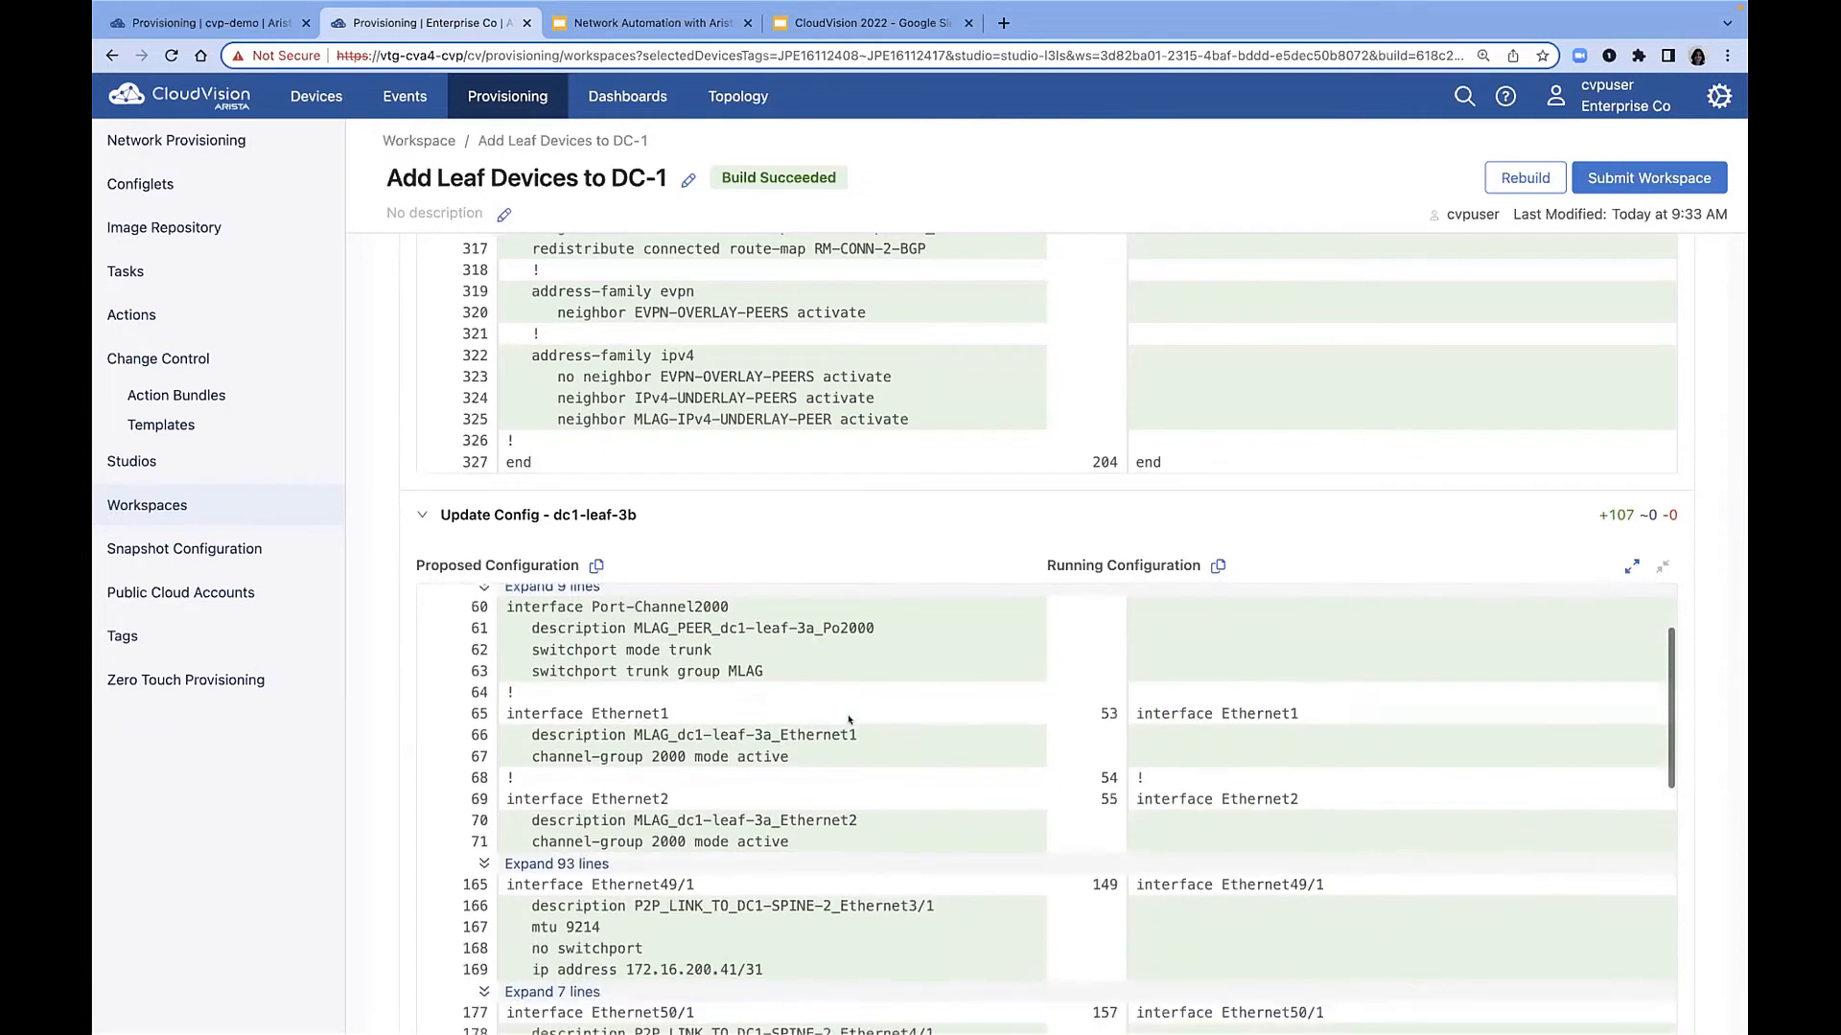
scroll(848, 719, down, 2)
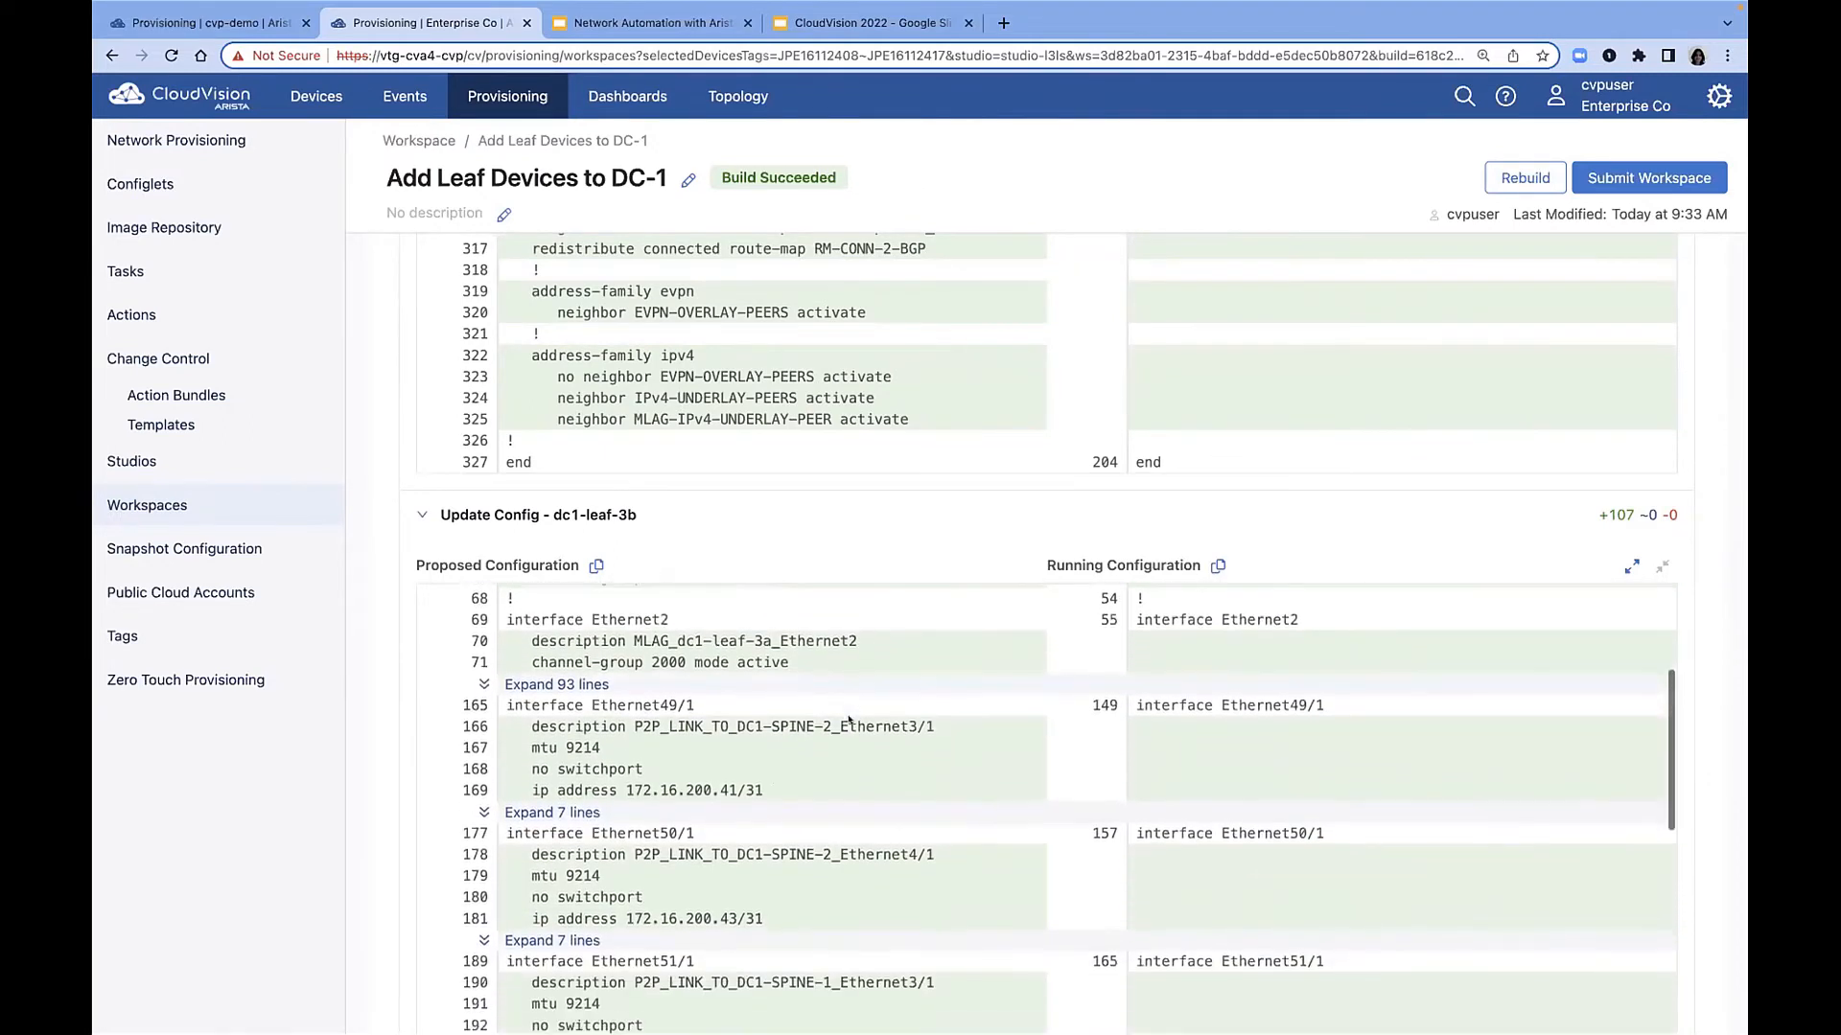
scroll(848, 716, down, 5)
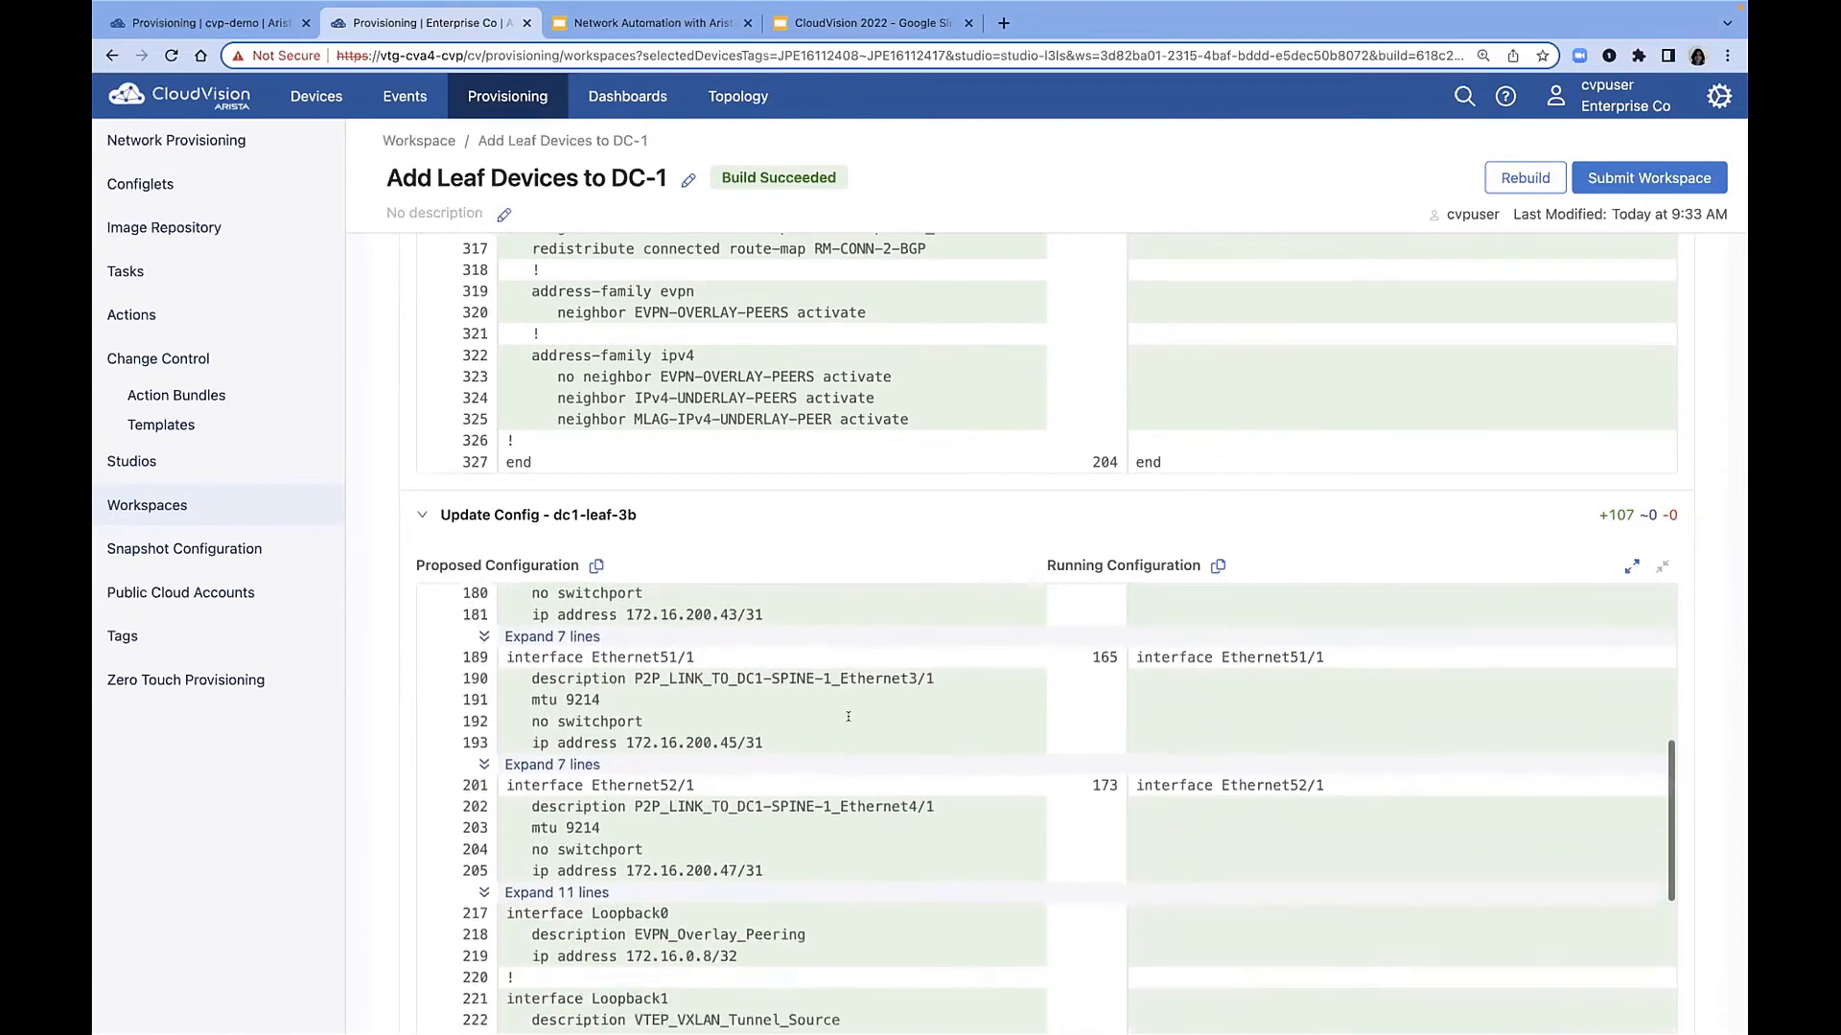
scroll(849, 718, down, 3)
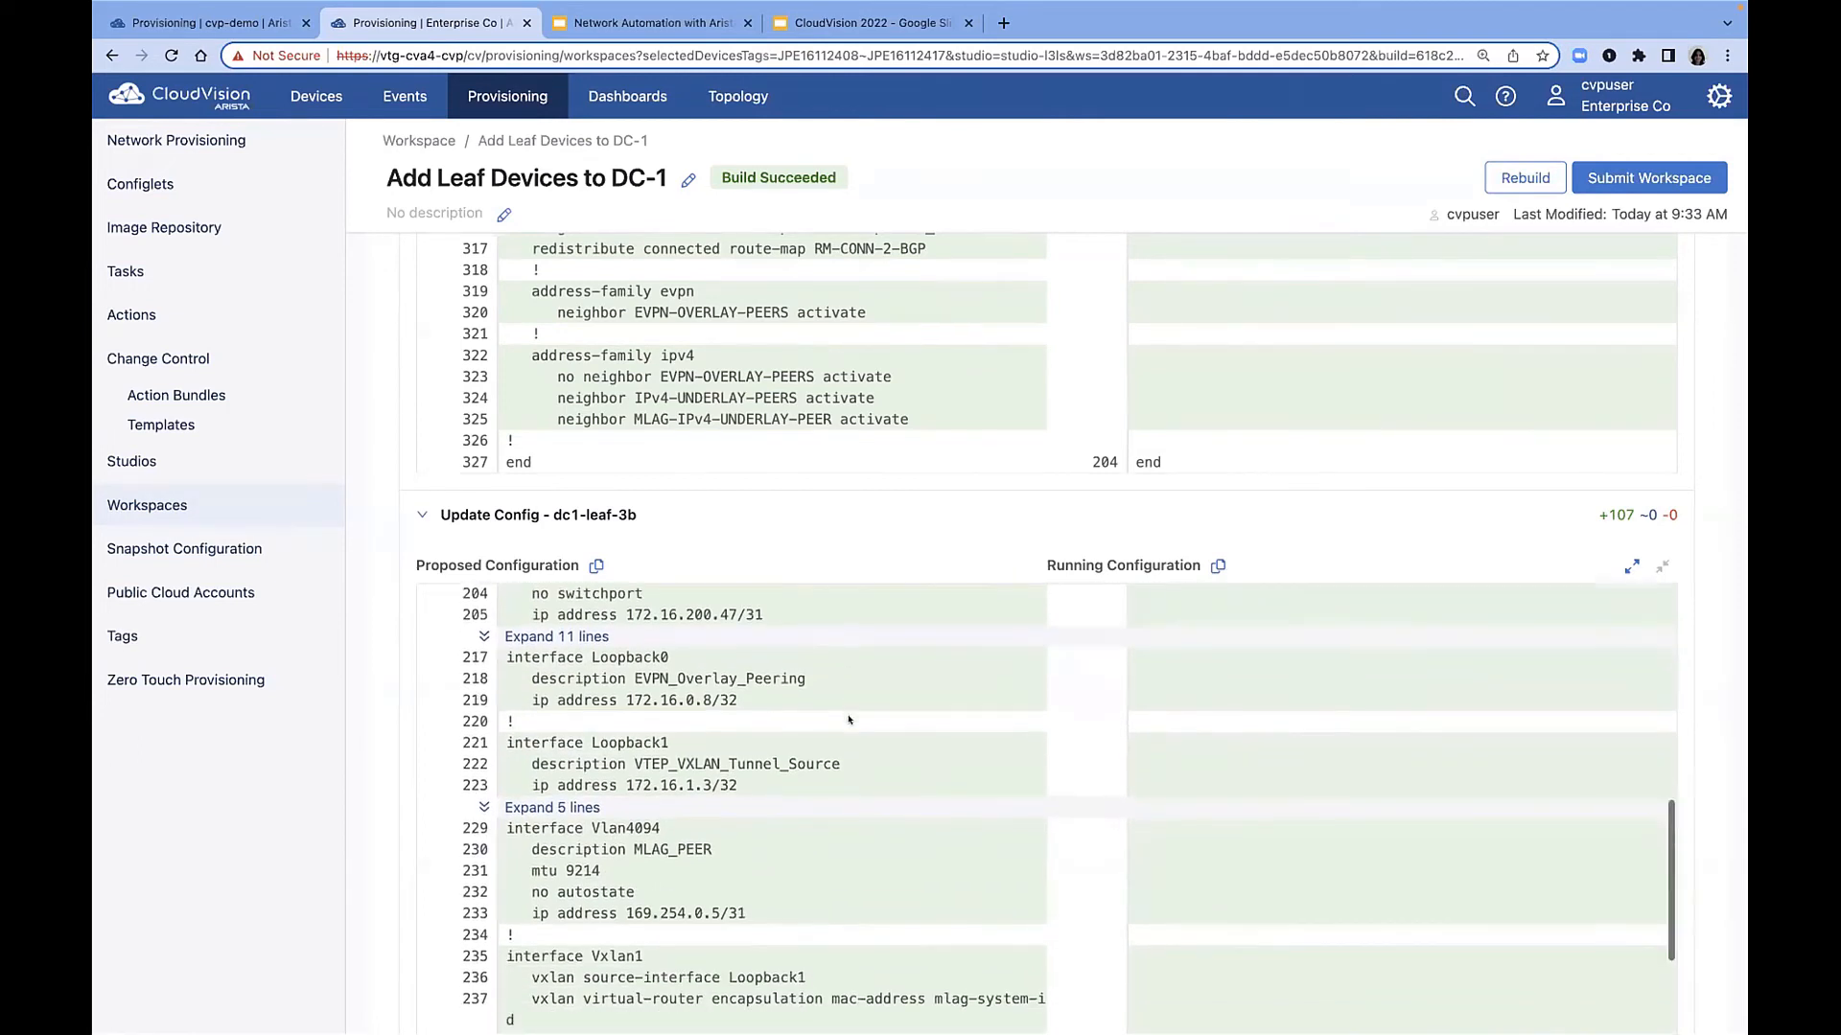
scroll(848, 719, down, 3)
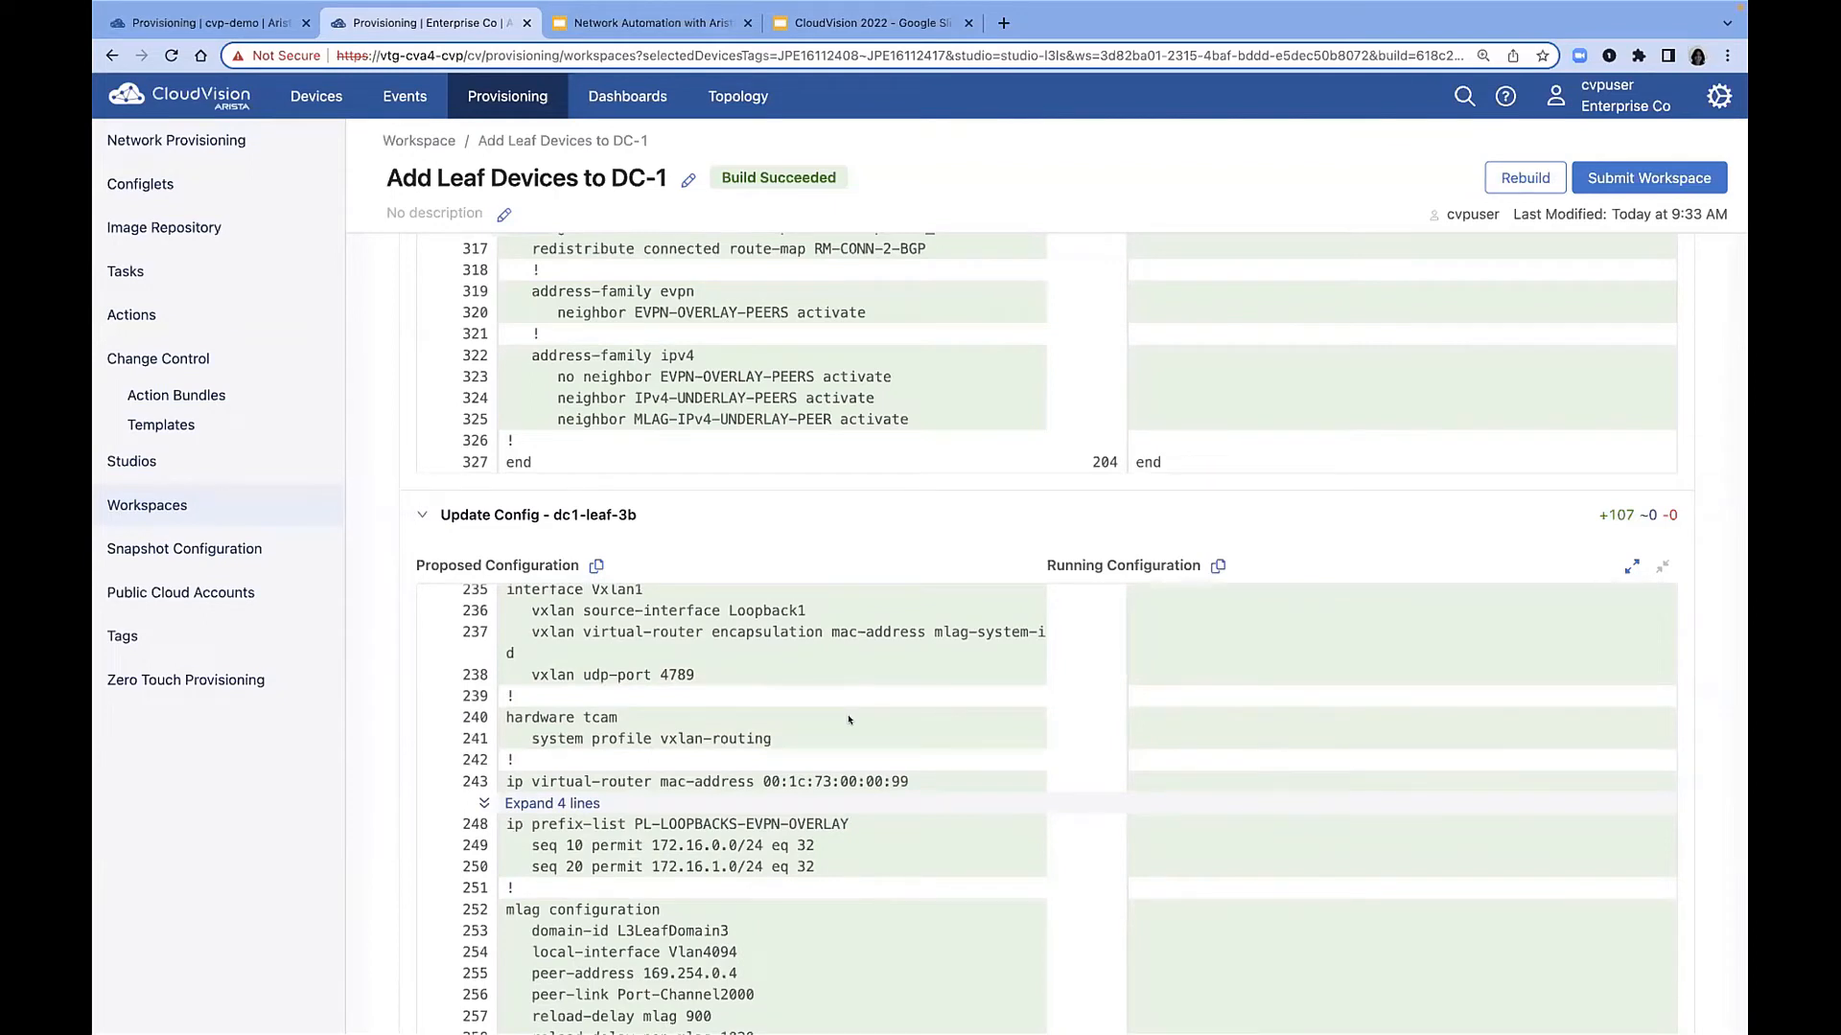
scroll(849, 719, down, 3)
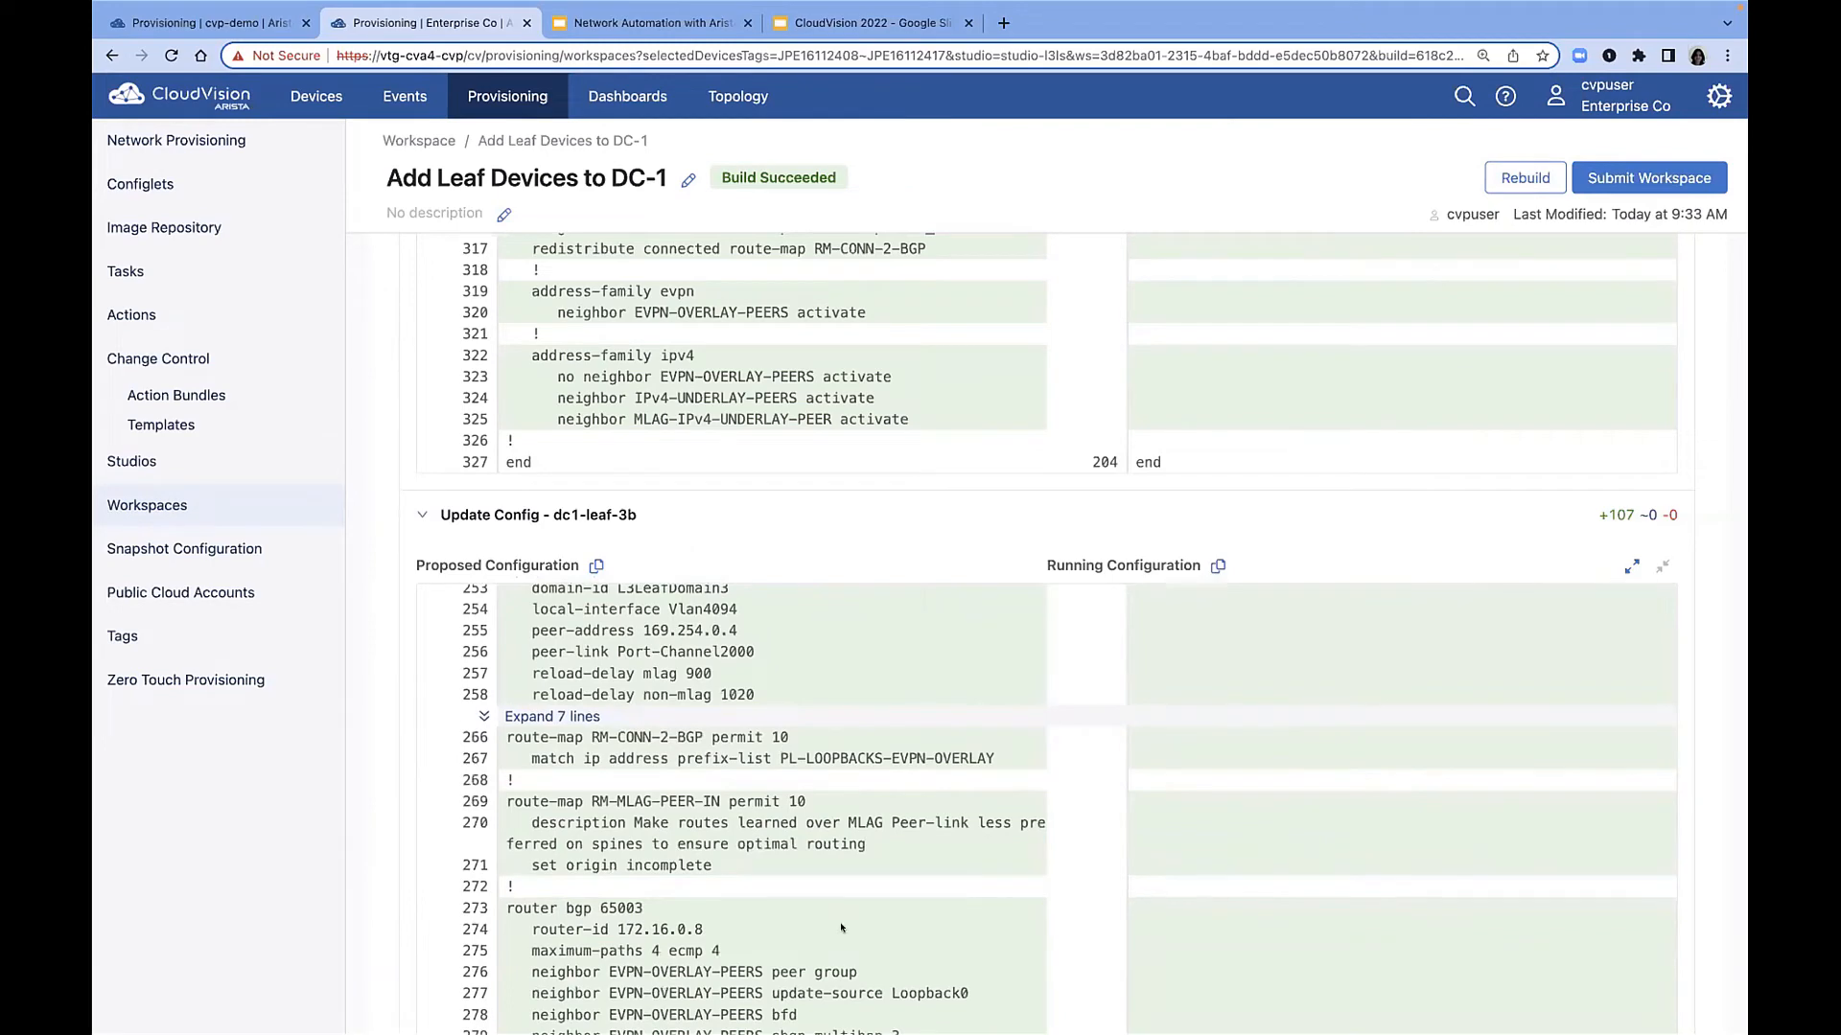
scroll(842, 928, down, 1)
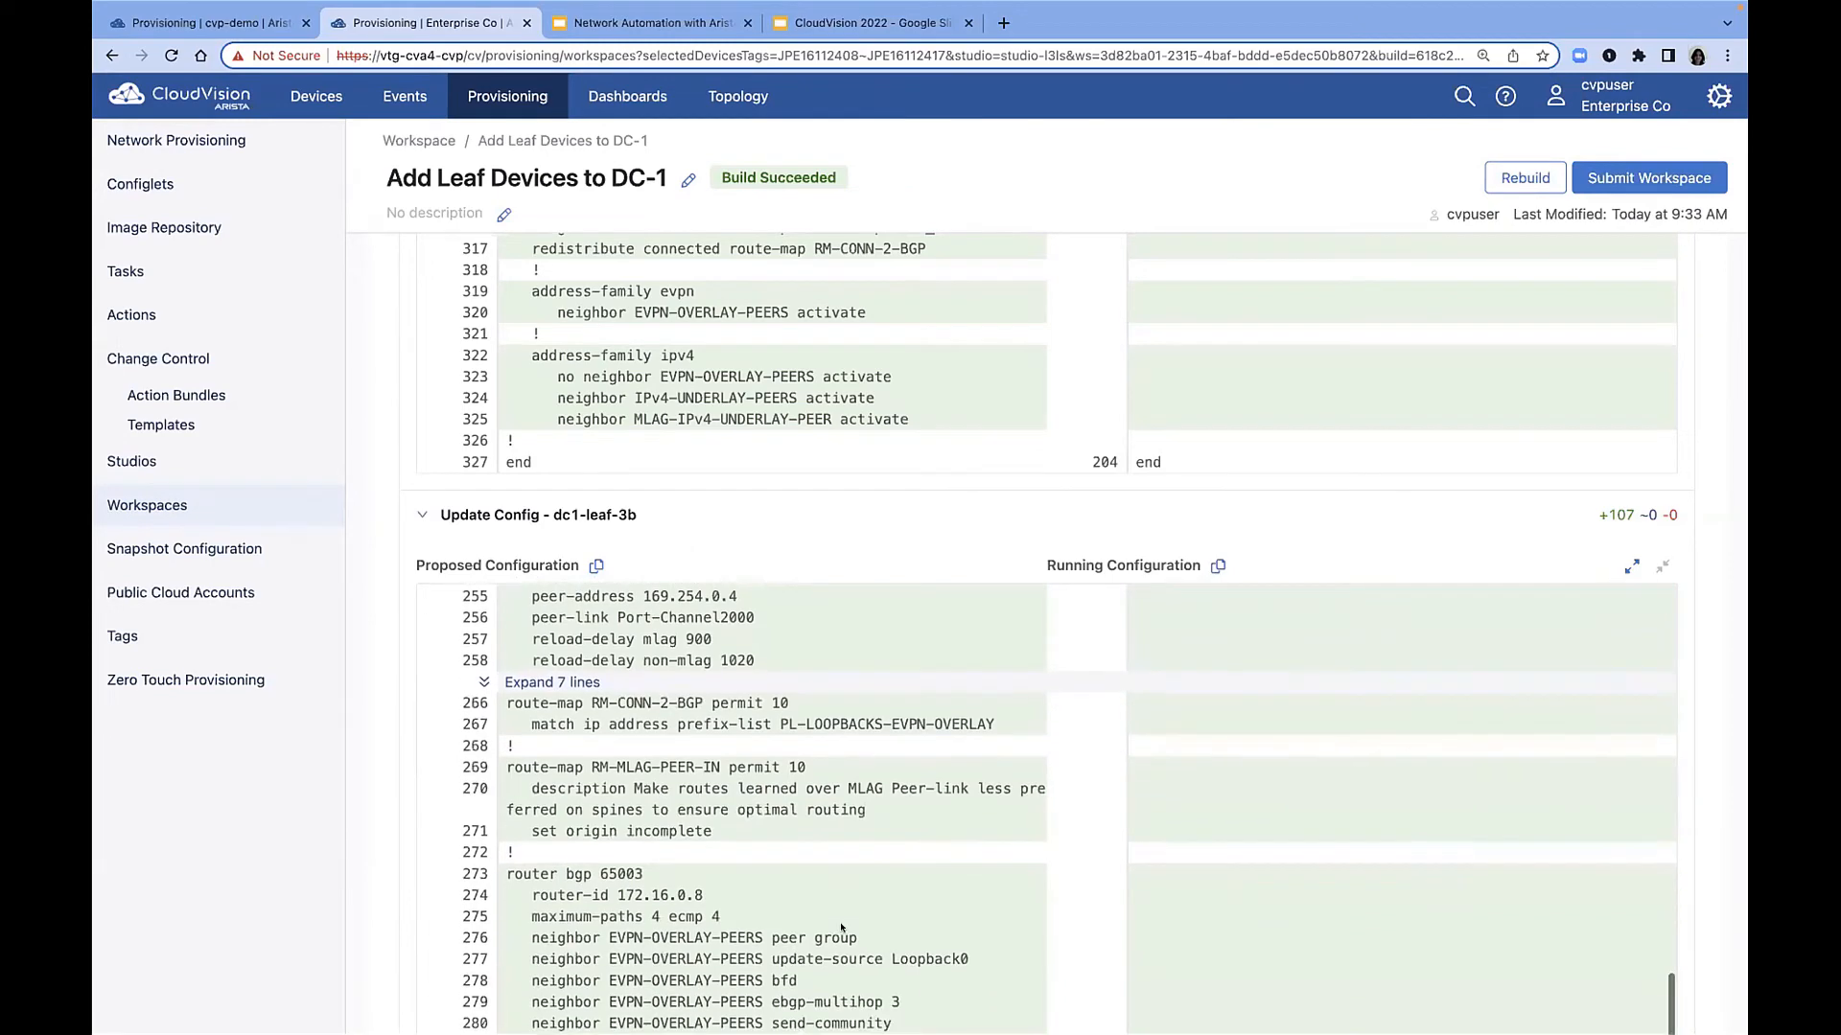
Collapse the proposed configuration changes for dc1-leaf-3b and dc1-leaf-3a.
click(424, 514)
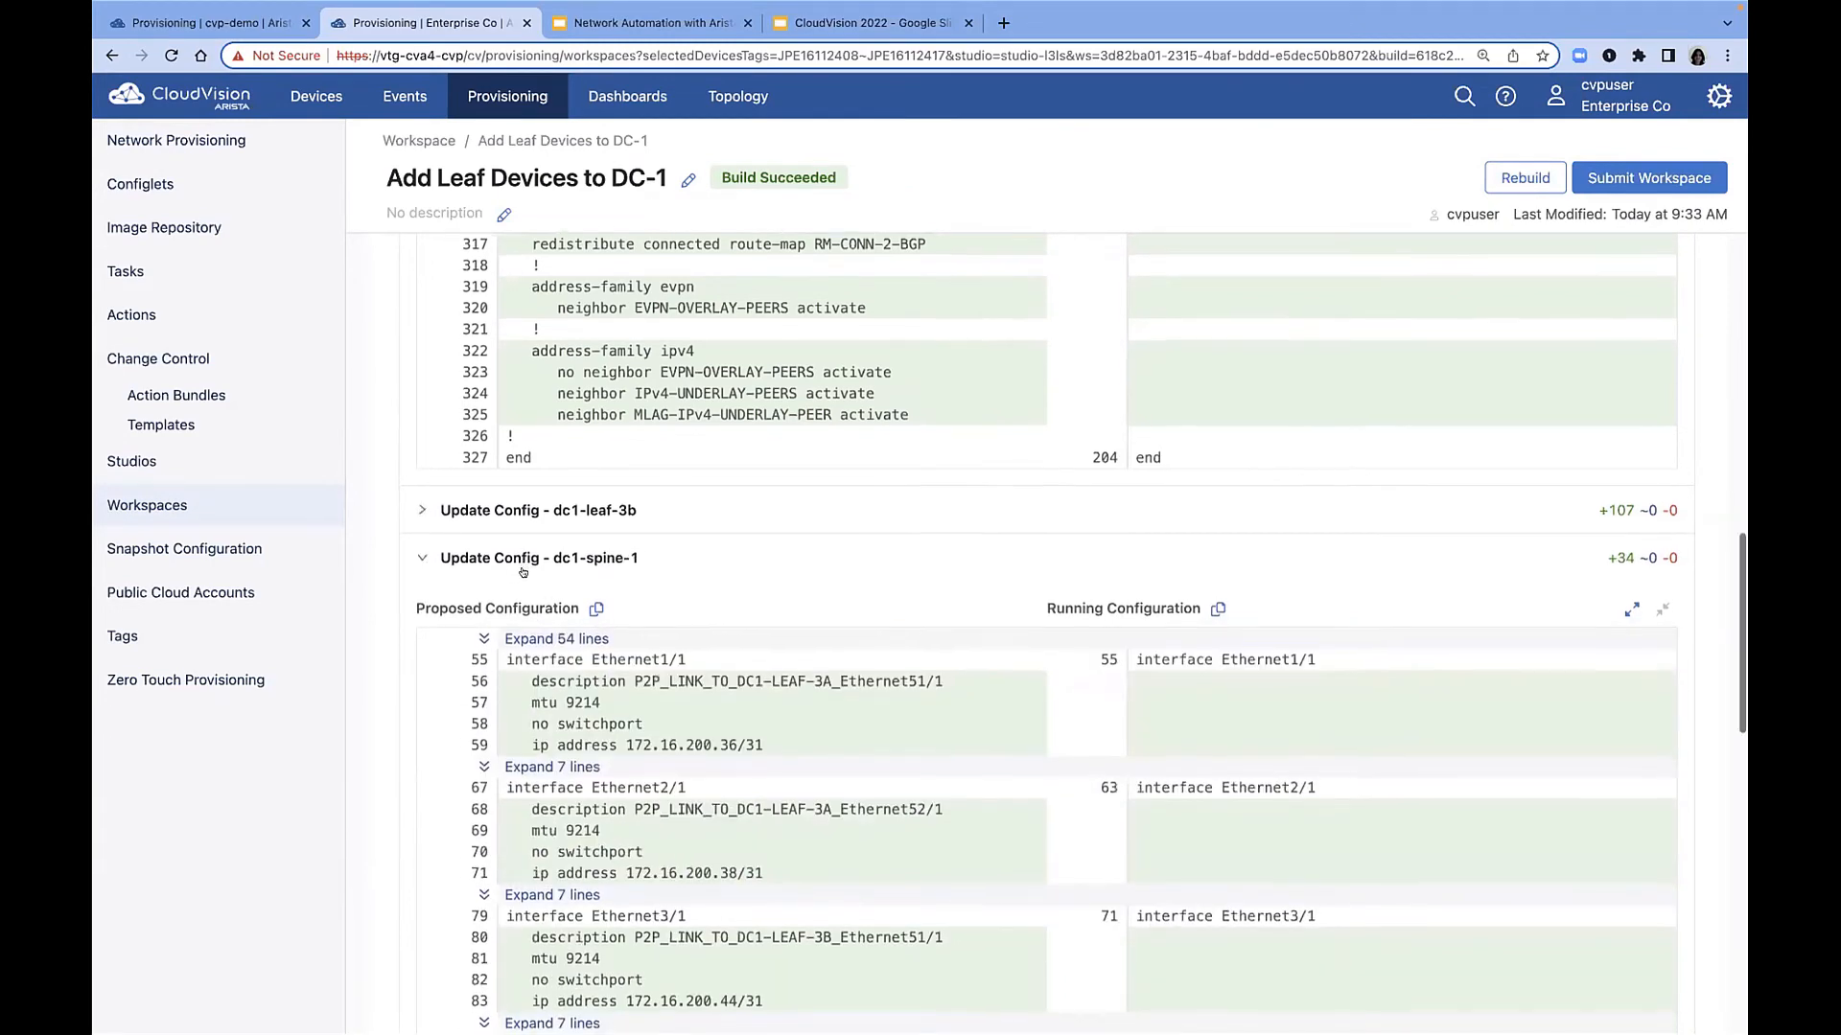
scroll(522, 572, up, 10)
scroll(480, 277, up, 20)
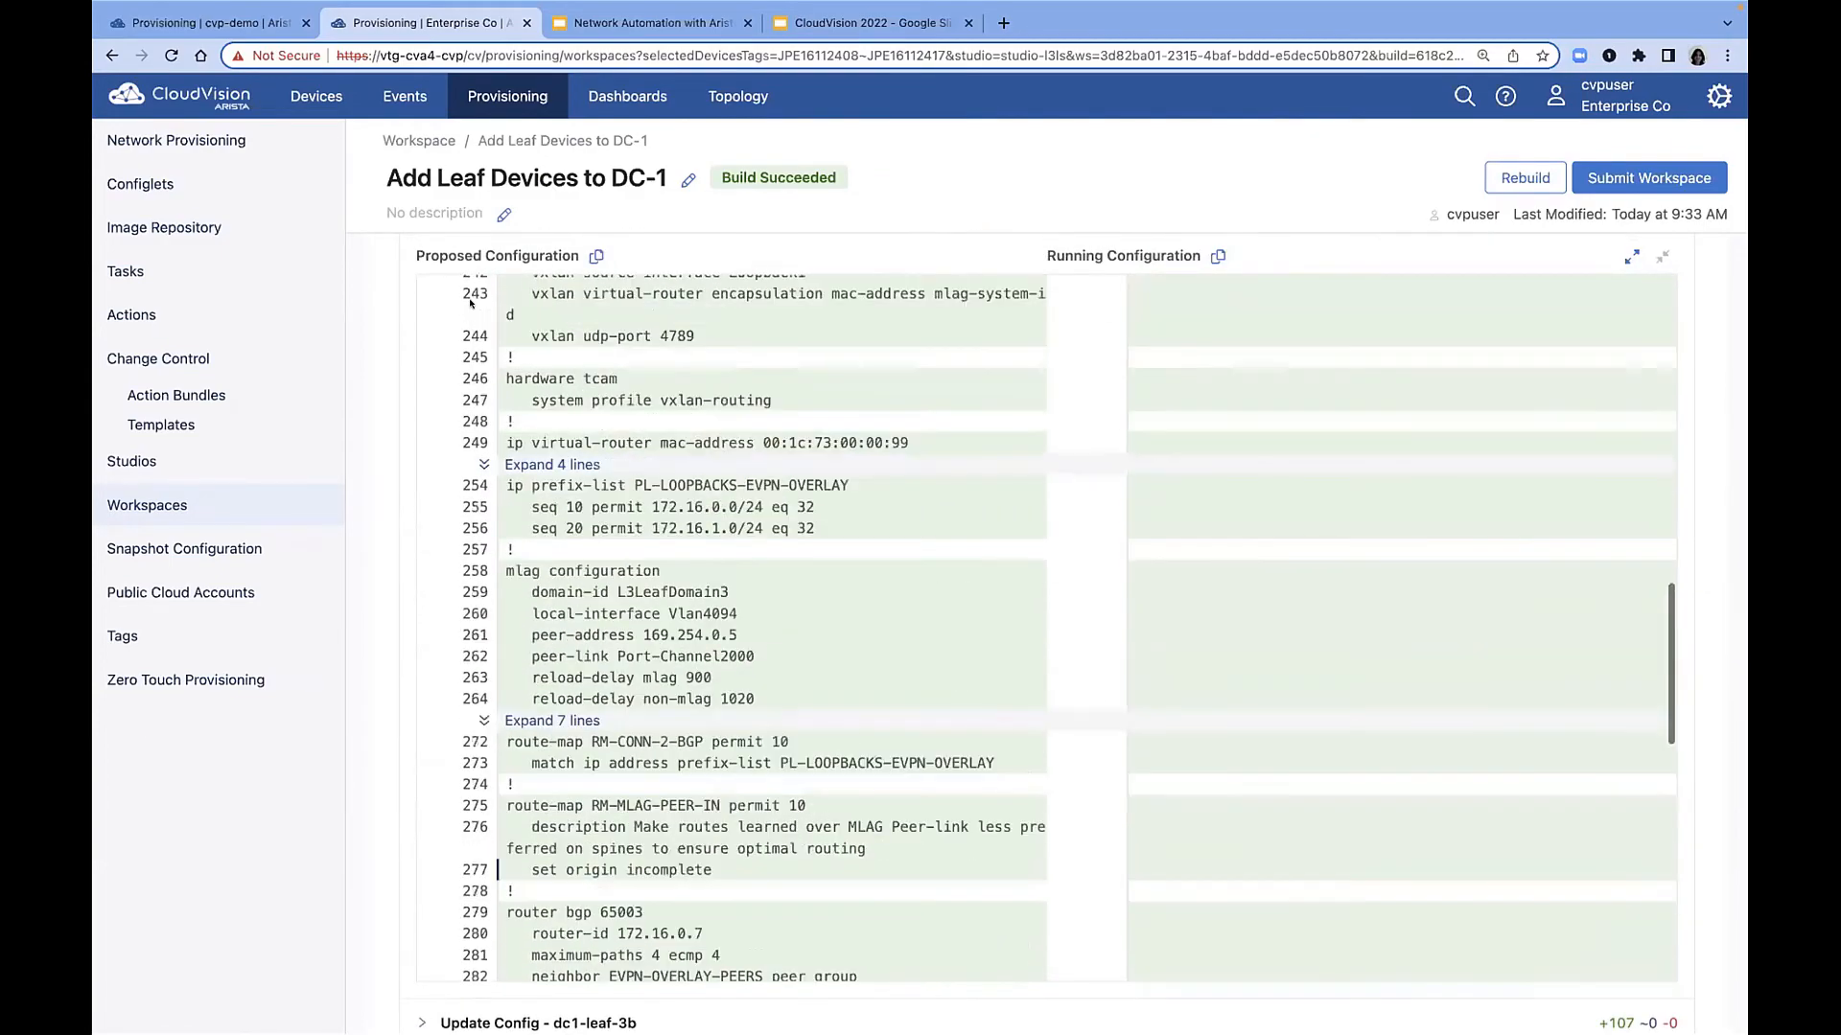
scroll(455, 406, up, 10)
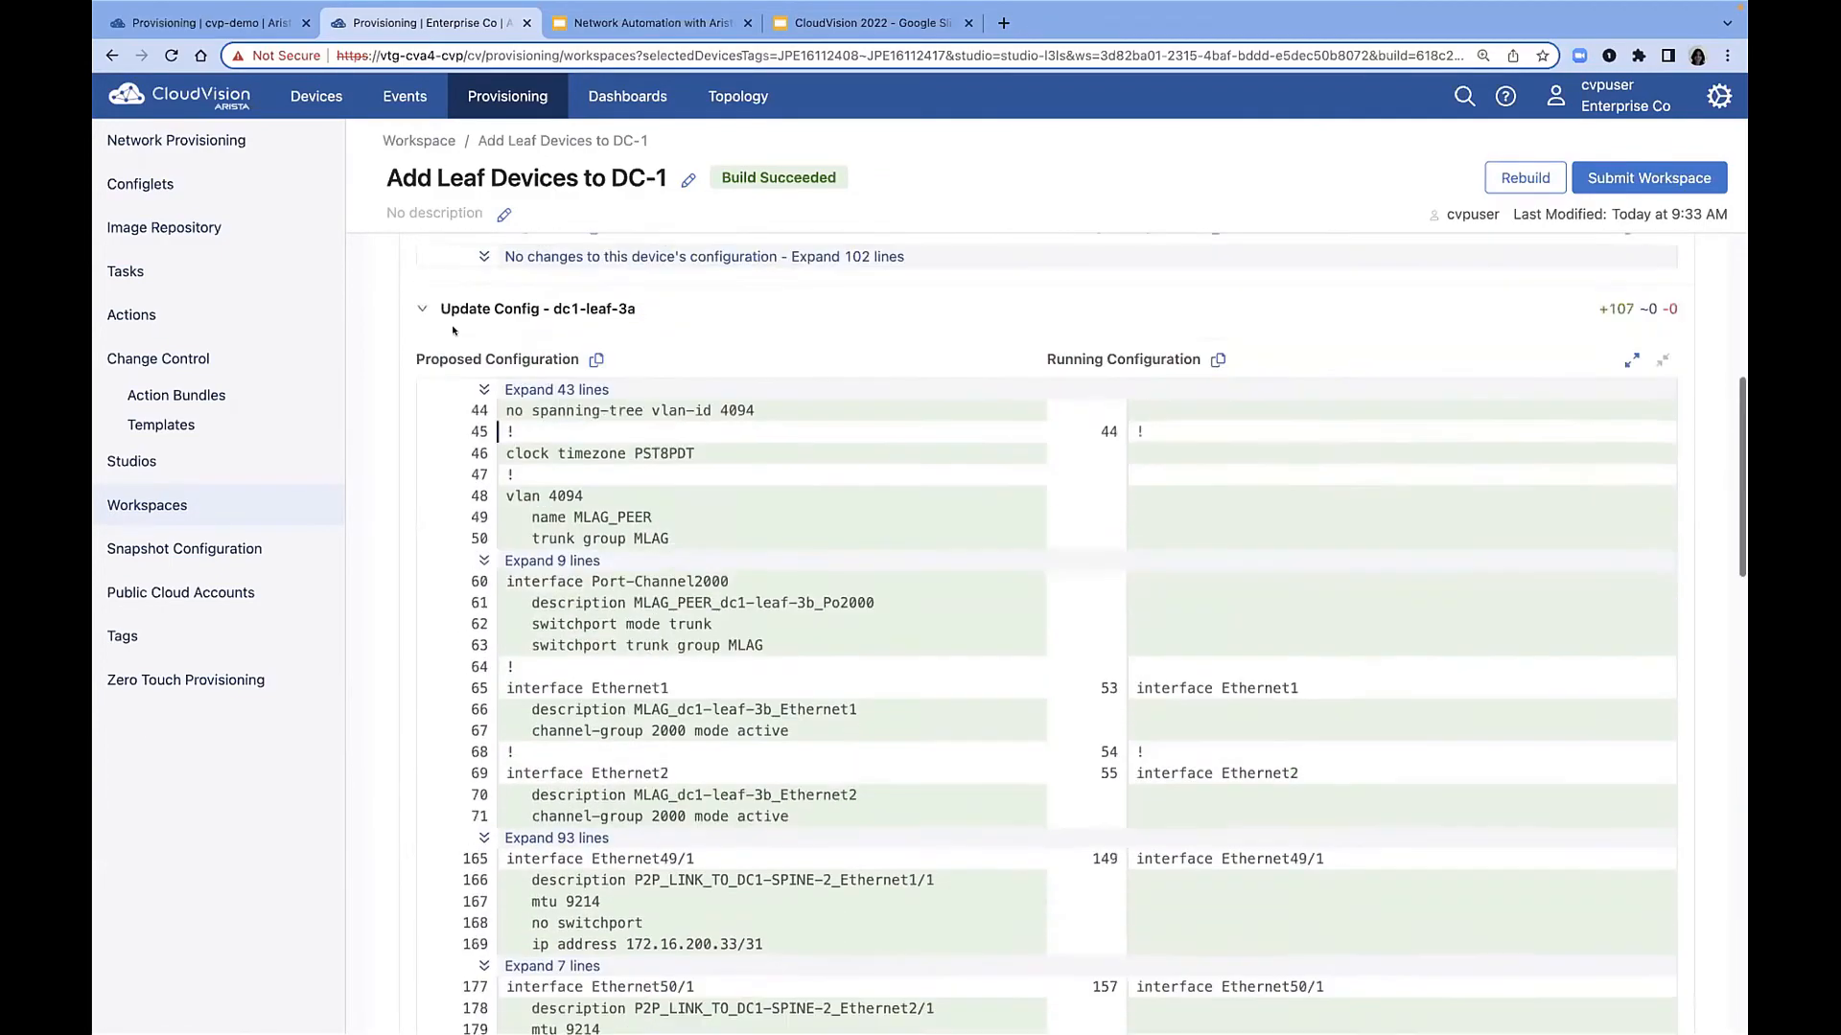
click(419, 850)
scroll(625, 852, down, 8)
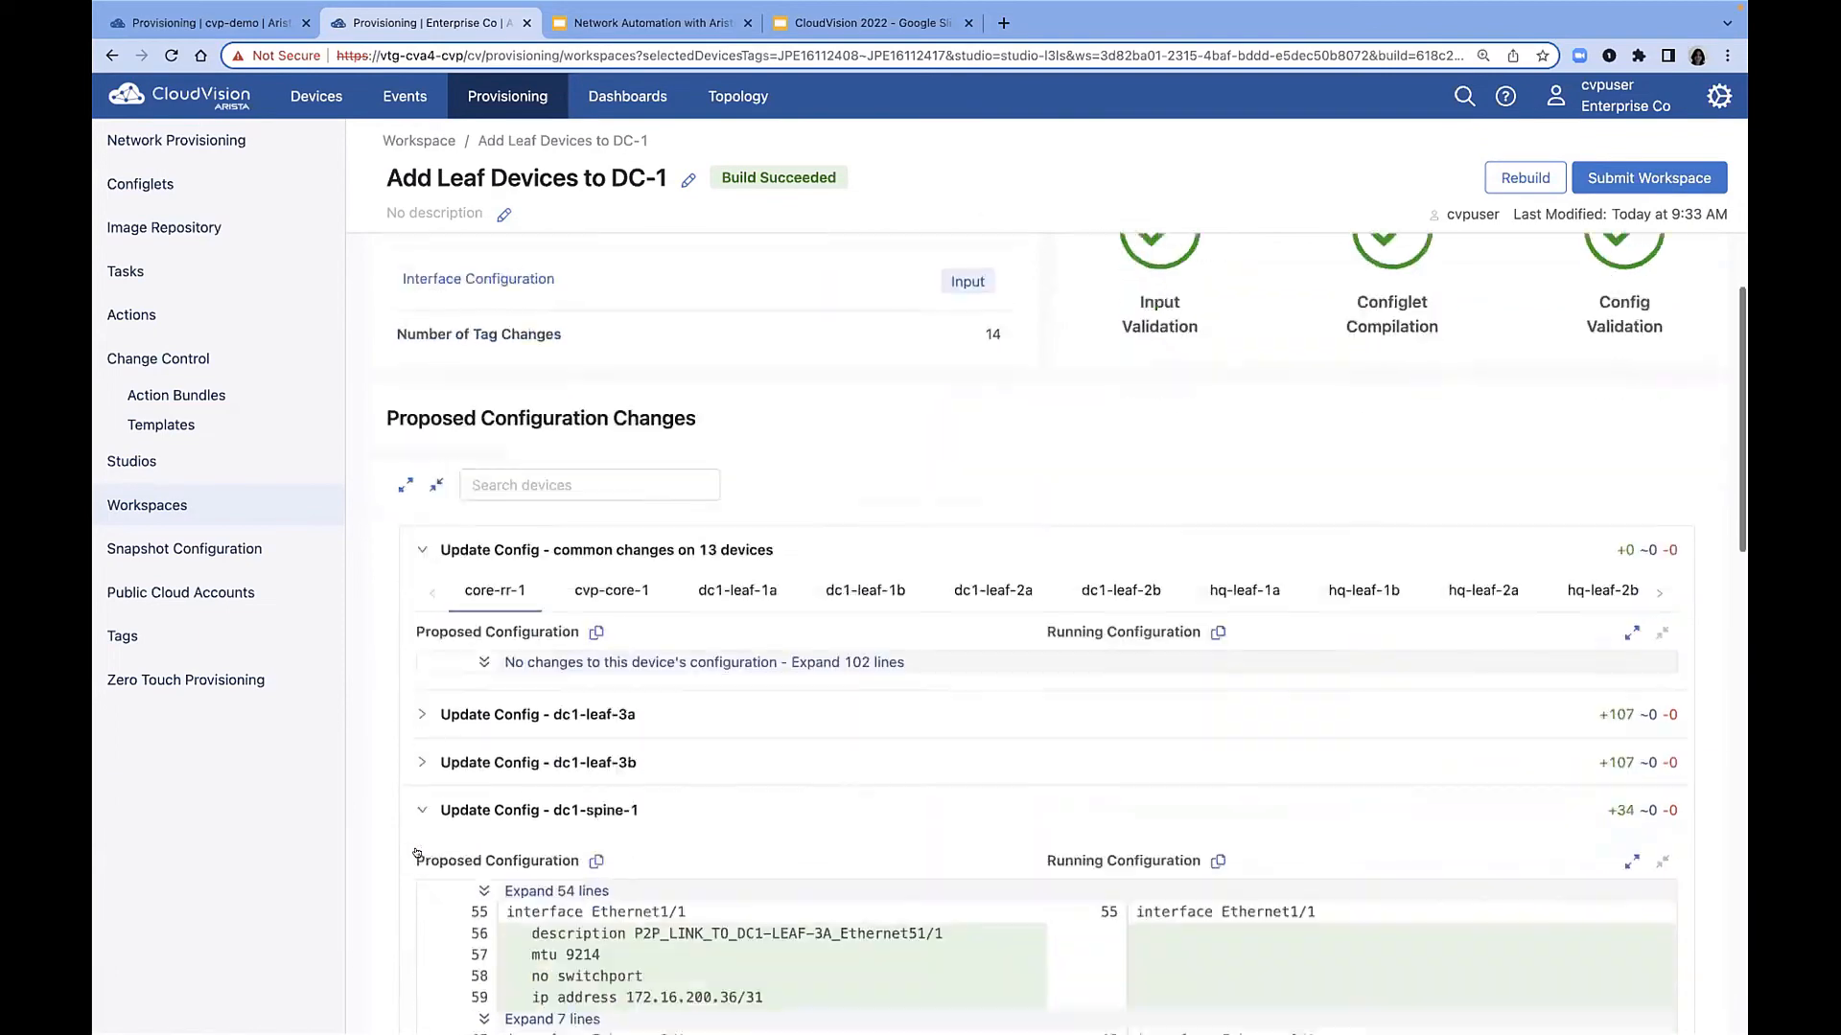
Examine dc1-spine-1's proposed leaf-facing interfaces and BGP neighbors, and collapse the configuration changes of both spines.
scroll(625, 852, down, 5)
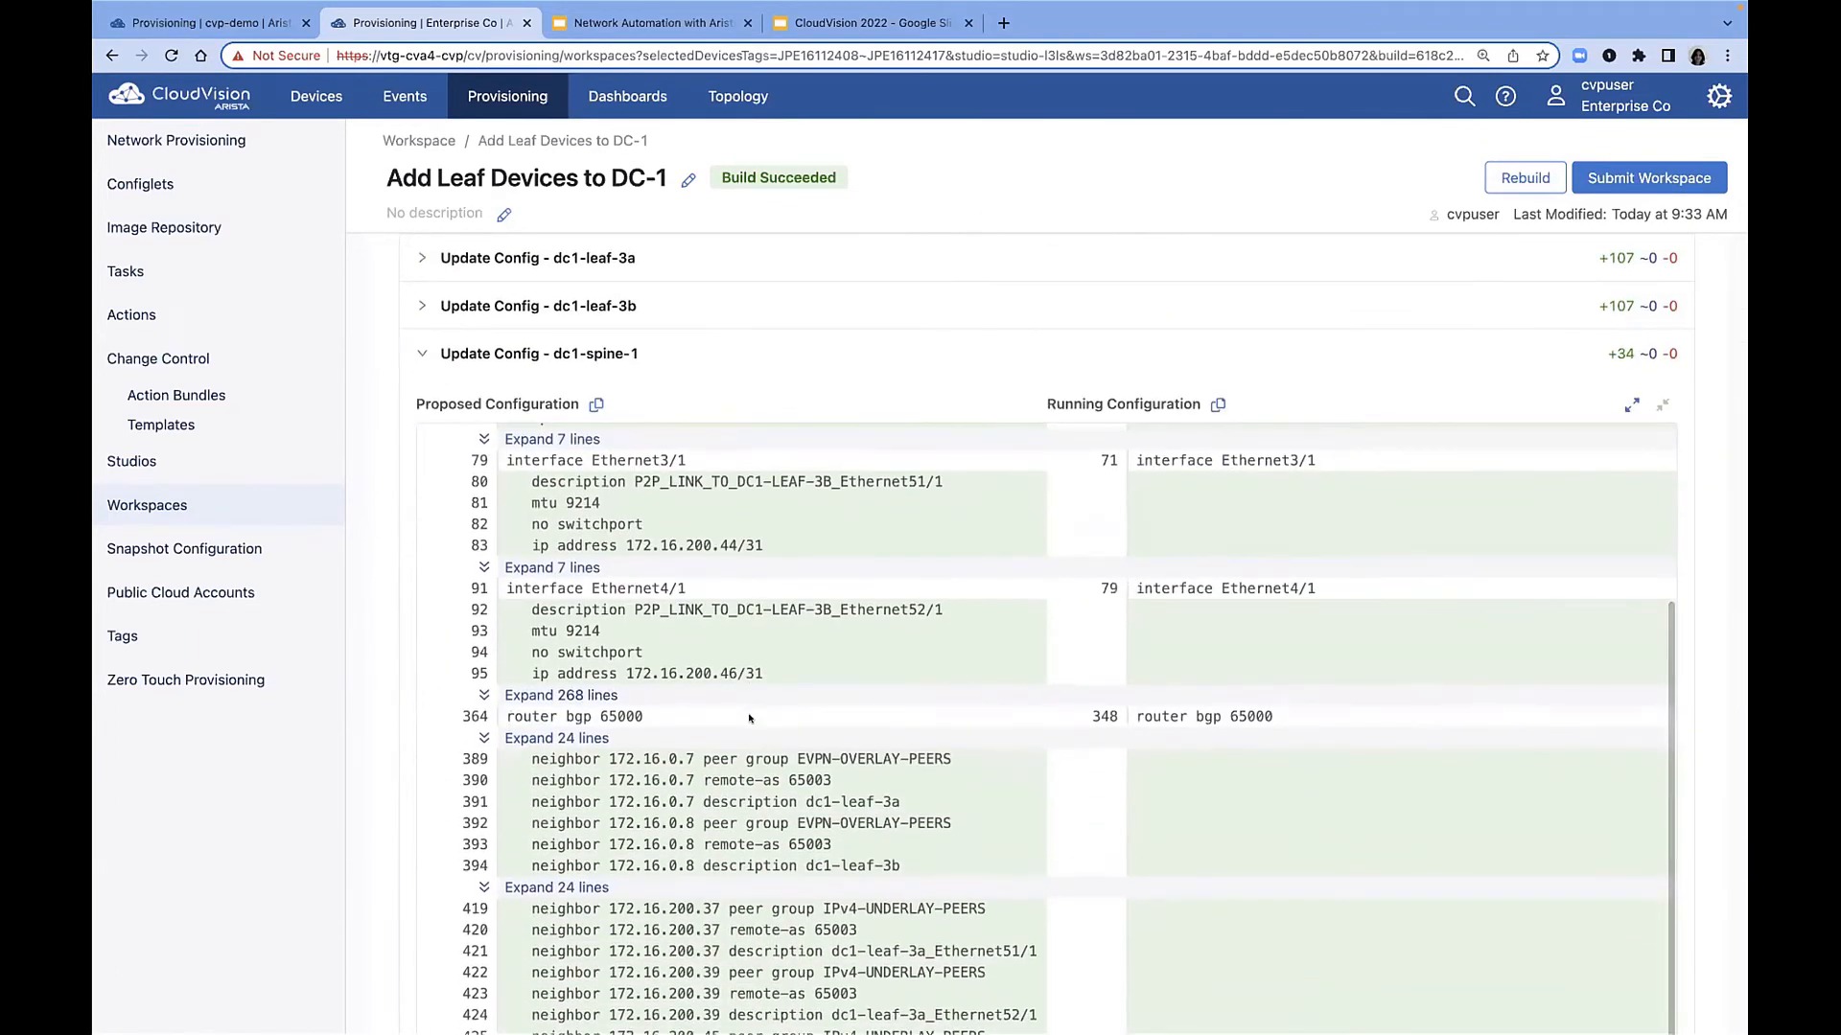
scroll(729, 786, down, 1)
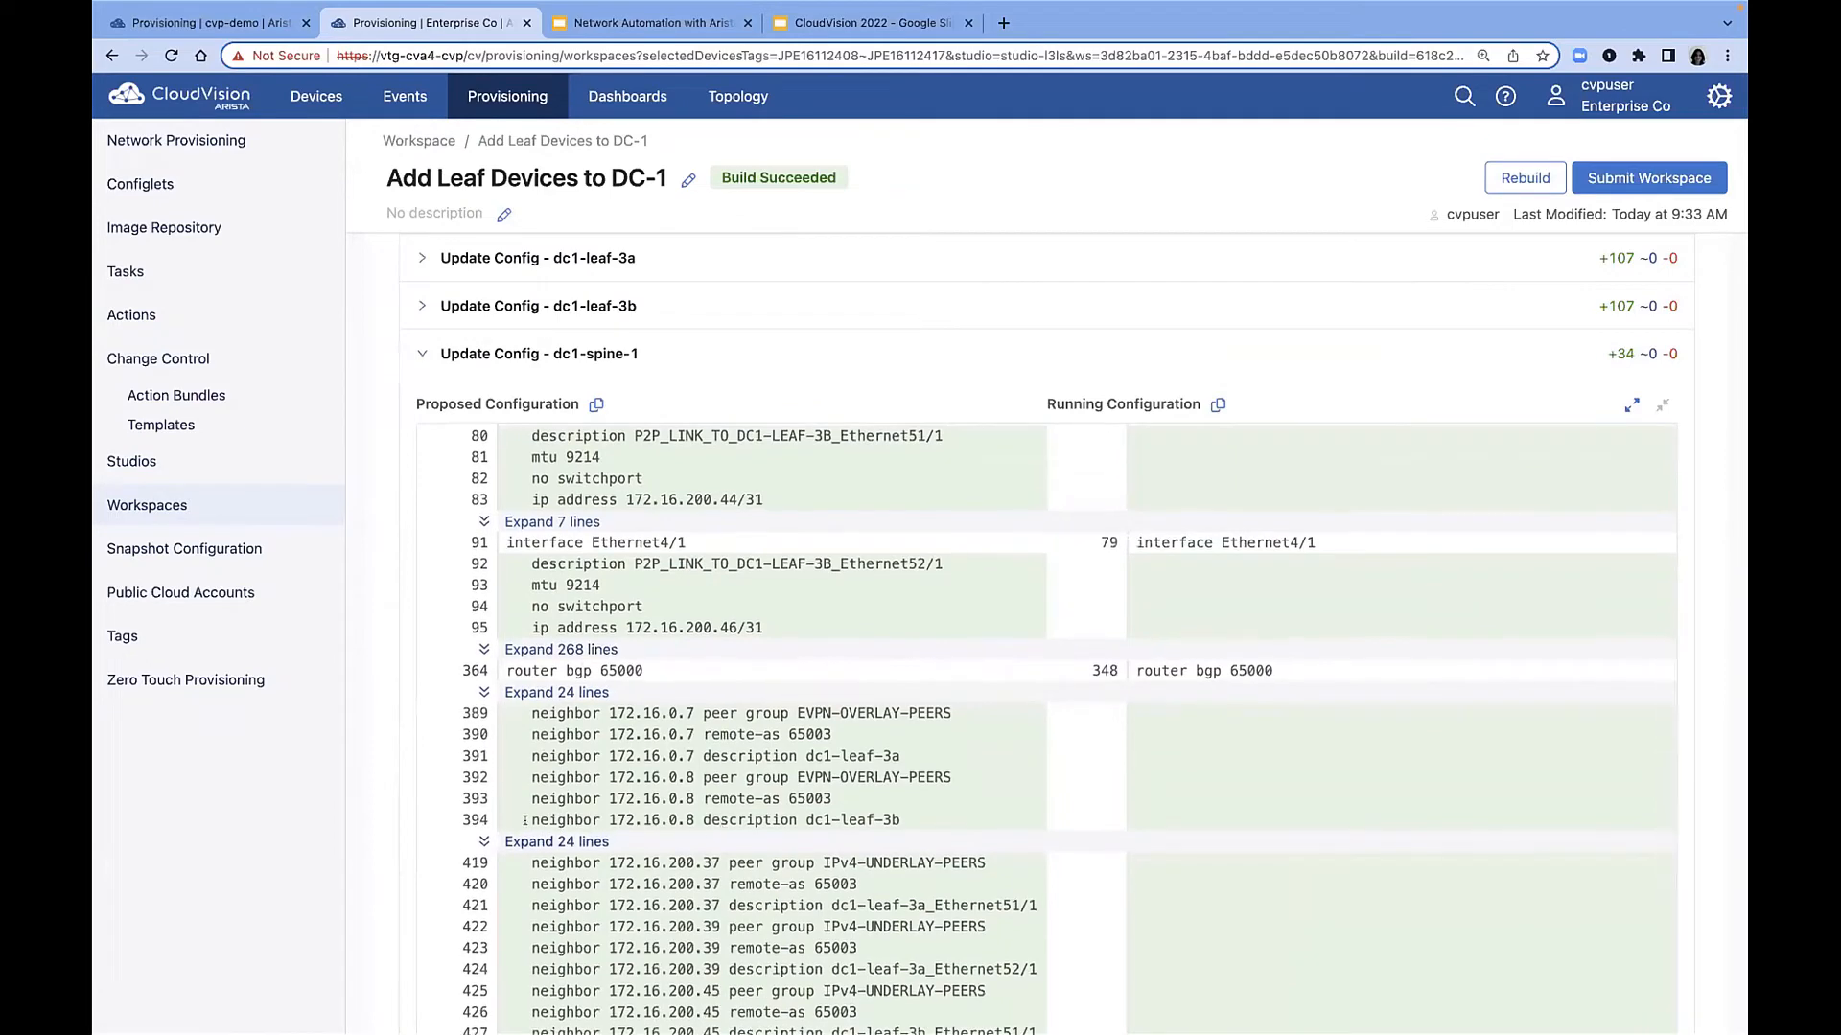
scroll(441, 795, down, 8)
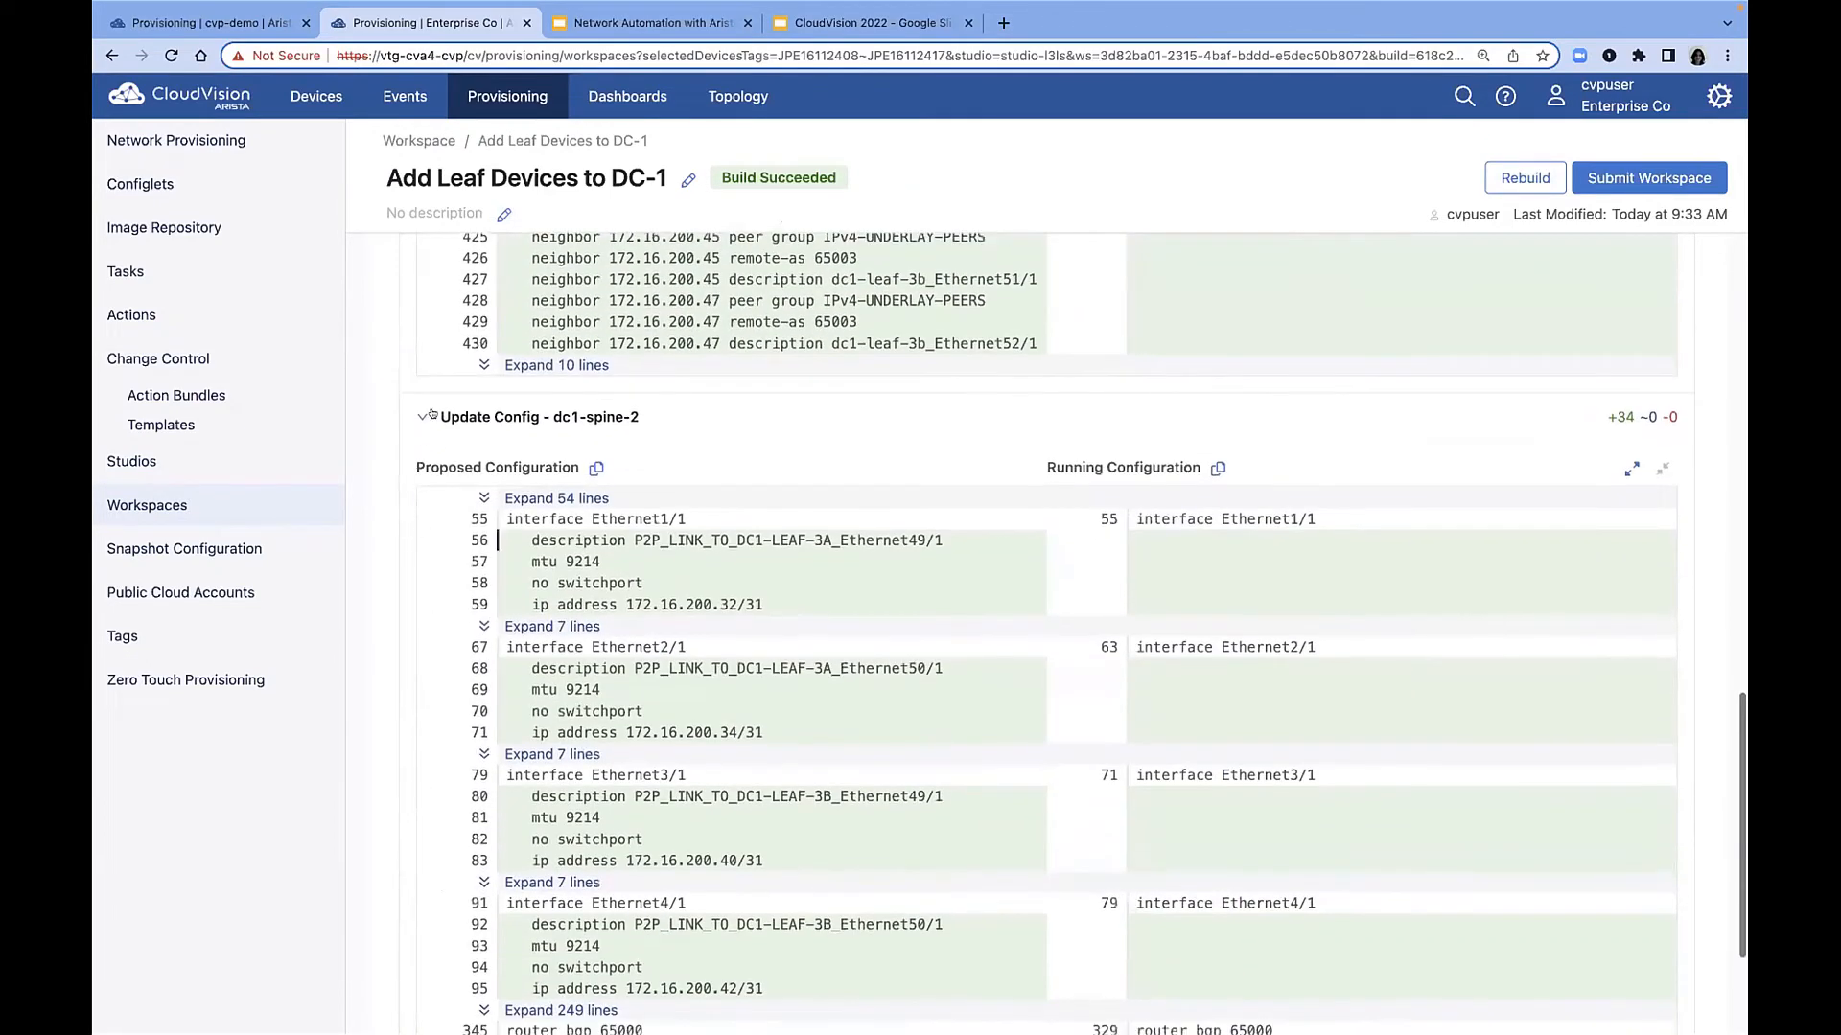
click(419, 411)
scroll(419, 412, up, 10)
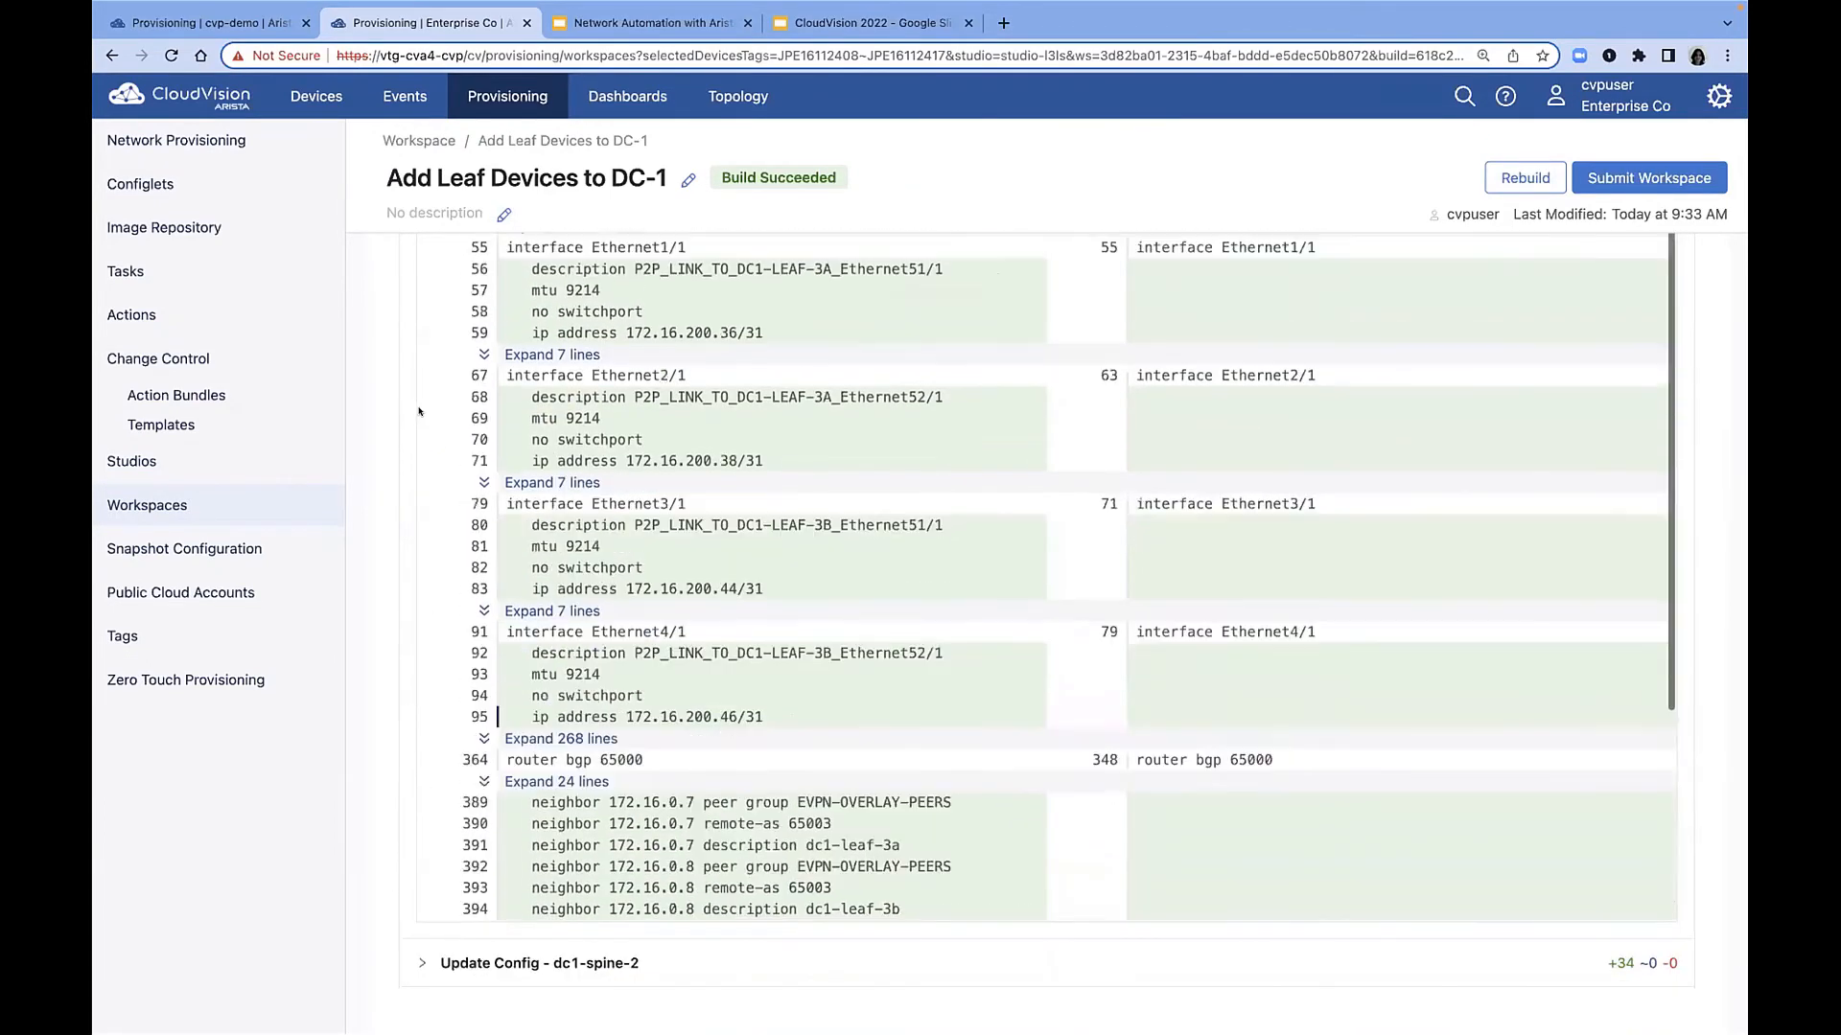
click(417, 811)
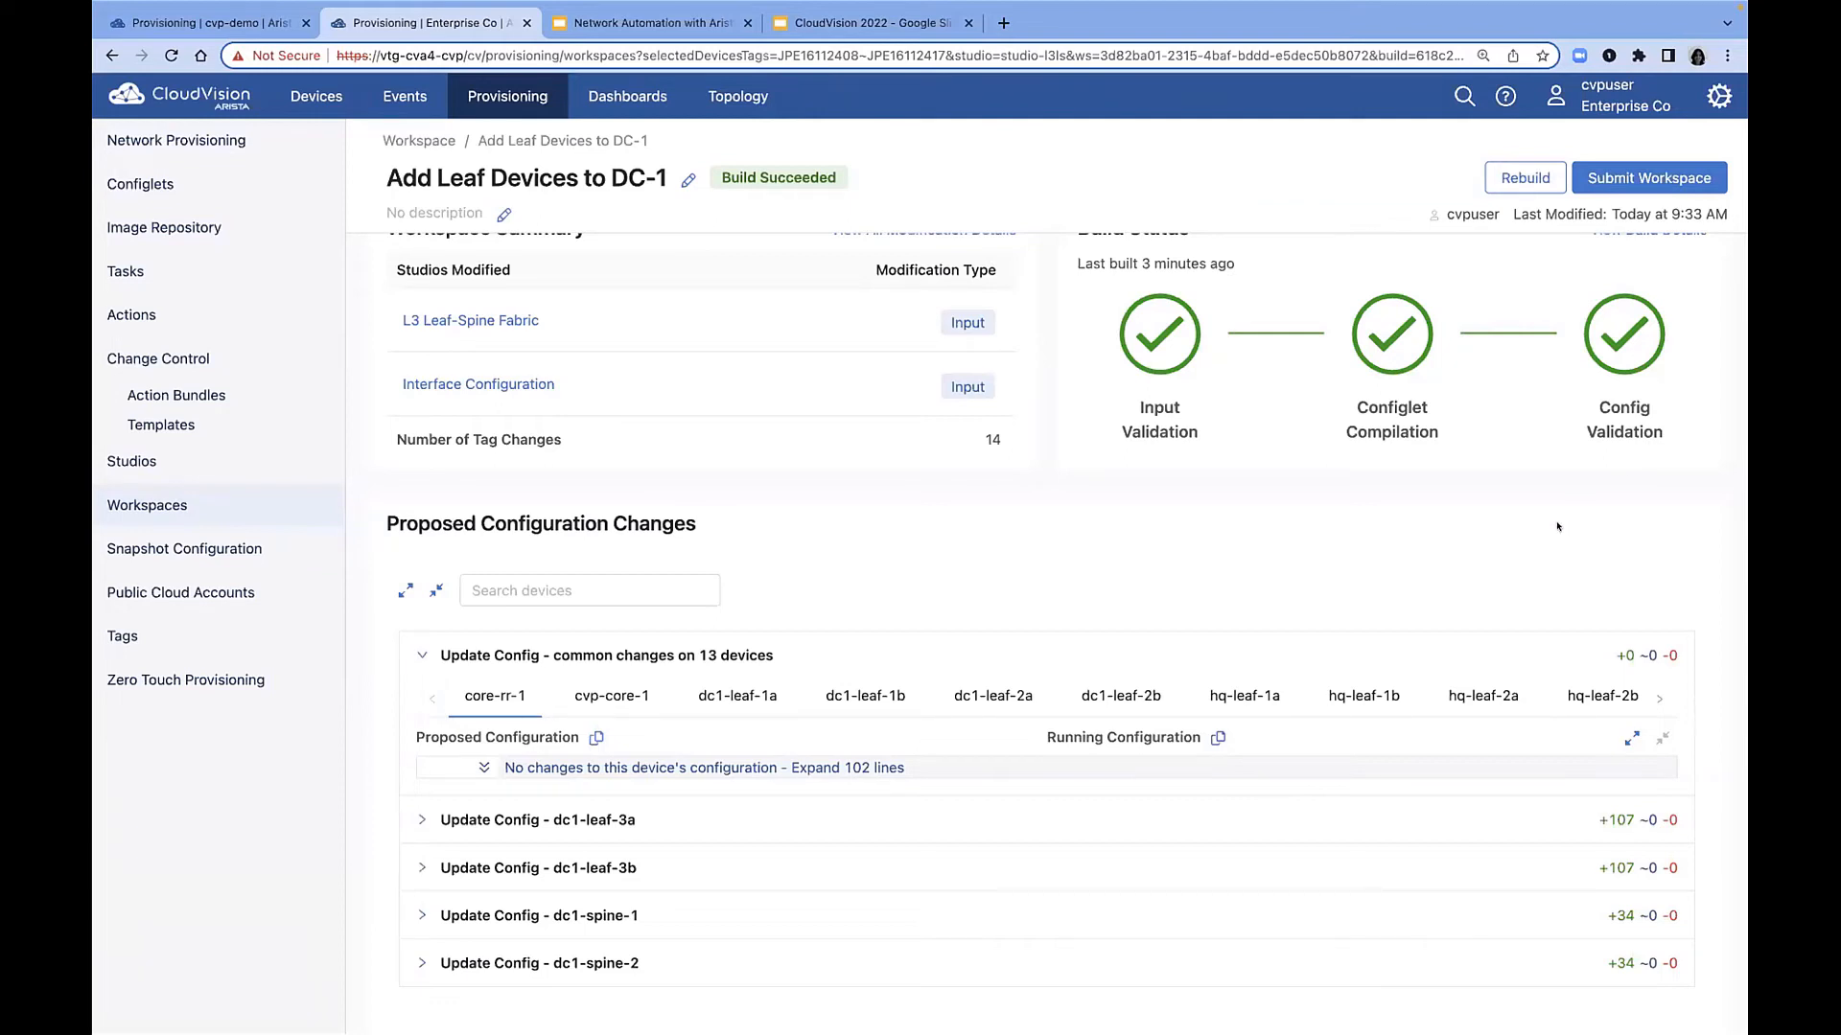
Submit the Add Leaf Devices to DC-1 workspace and open the change control created from it.
scroll(1557, 527, up, 1)
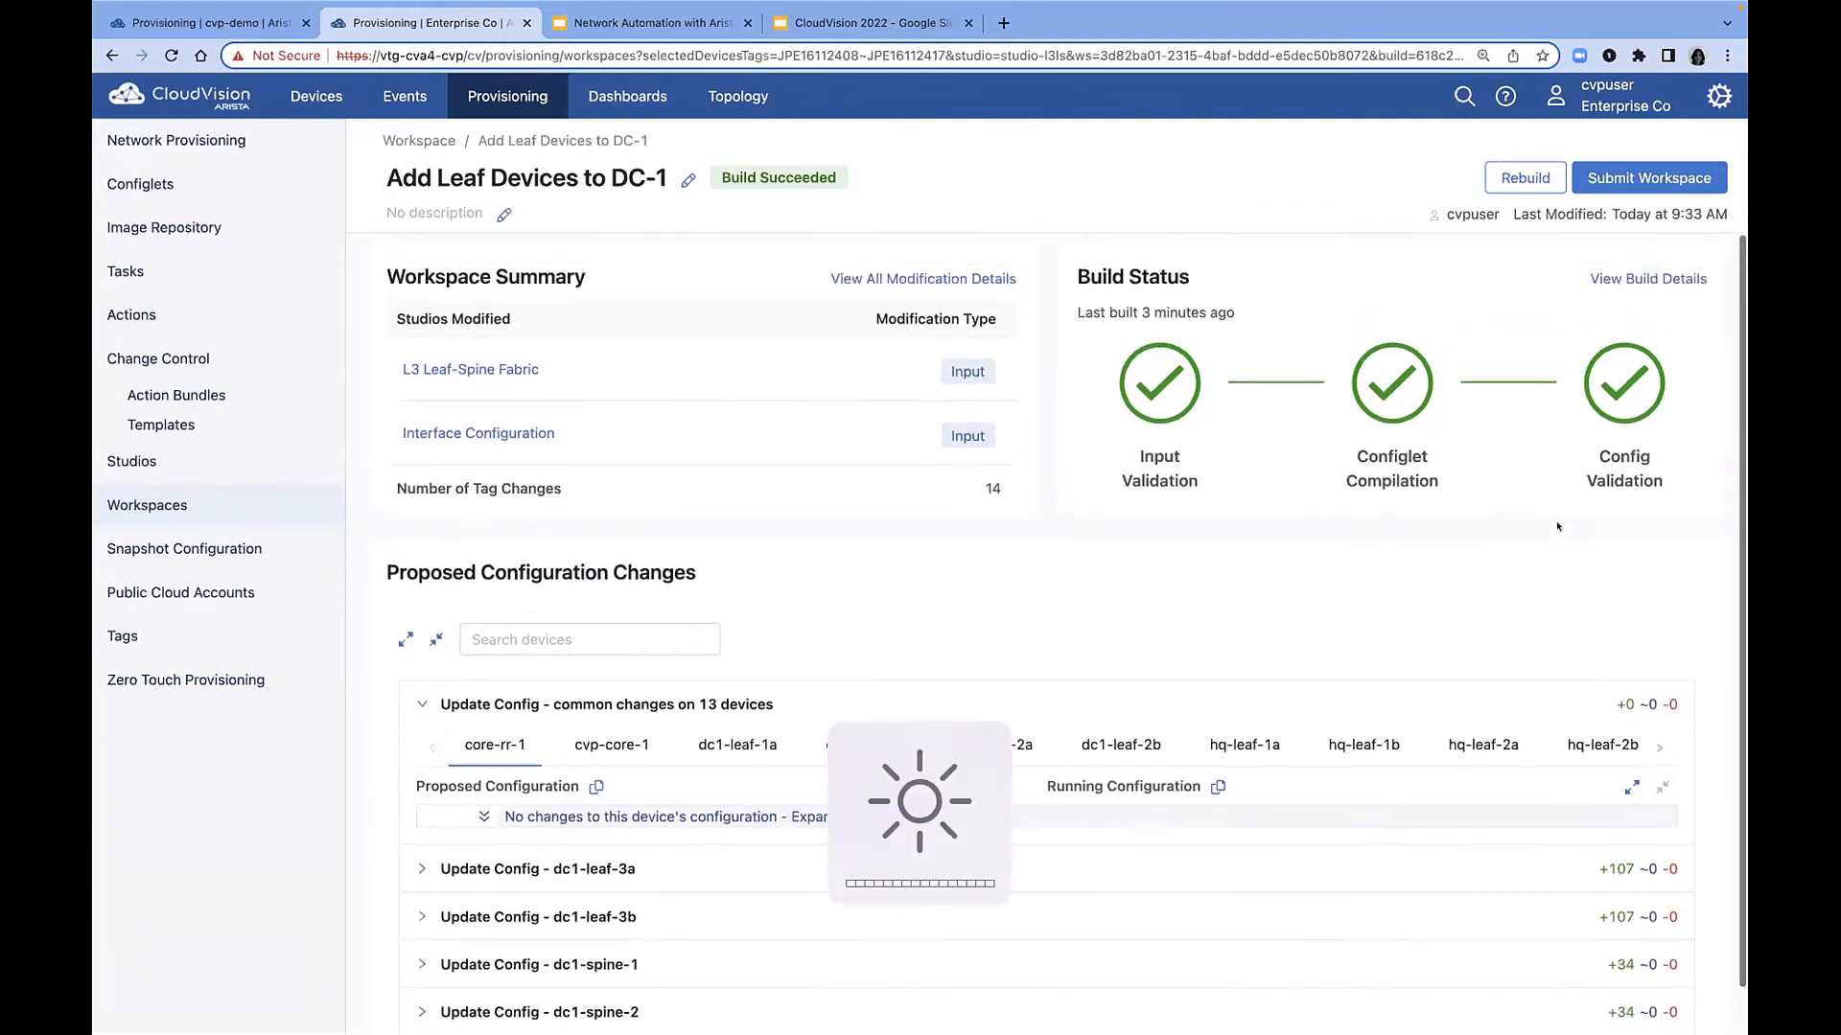
click(1632, 174)
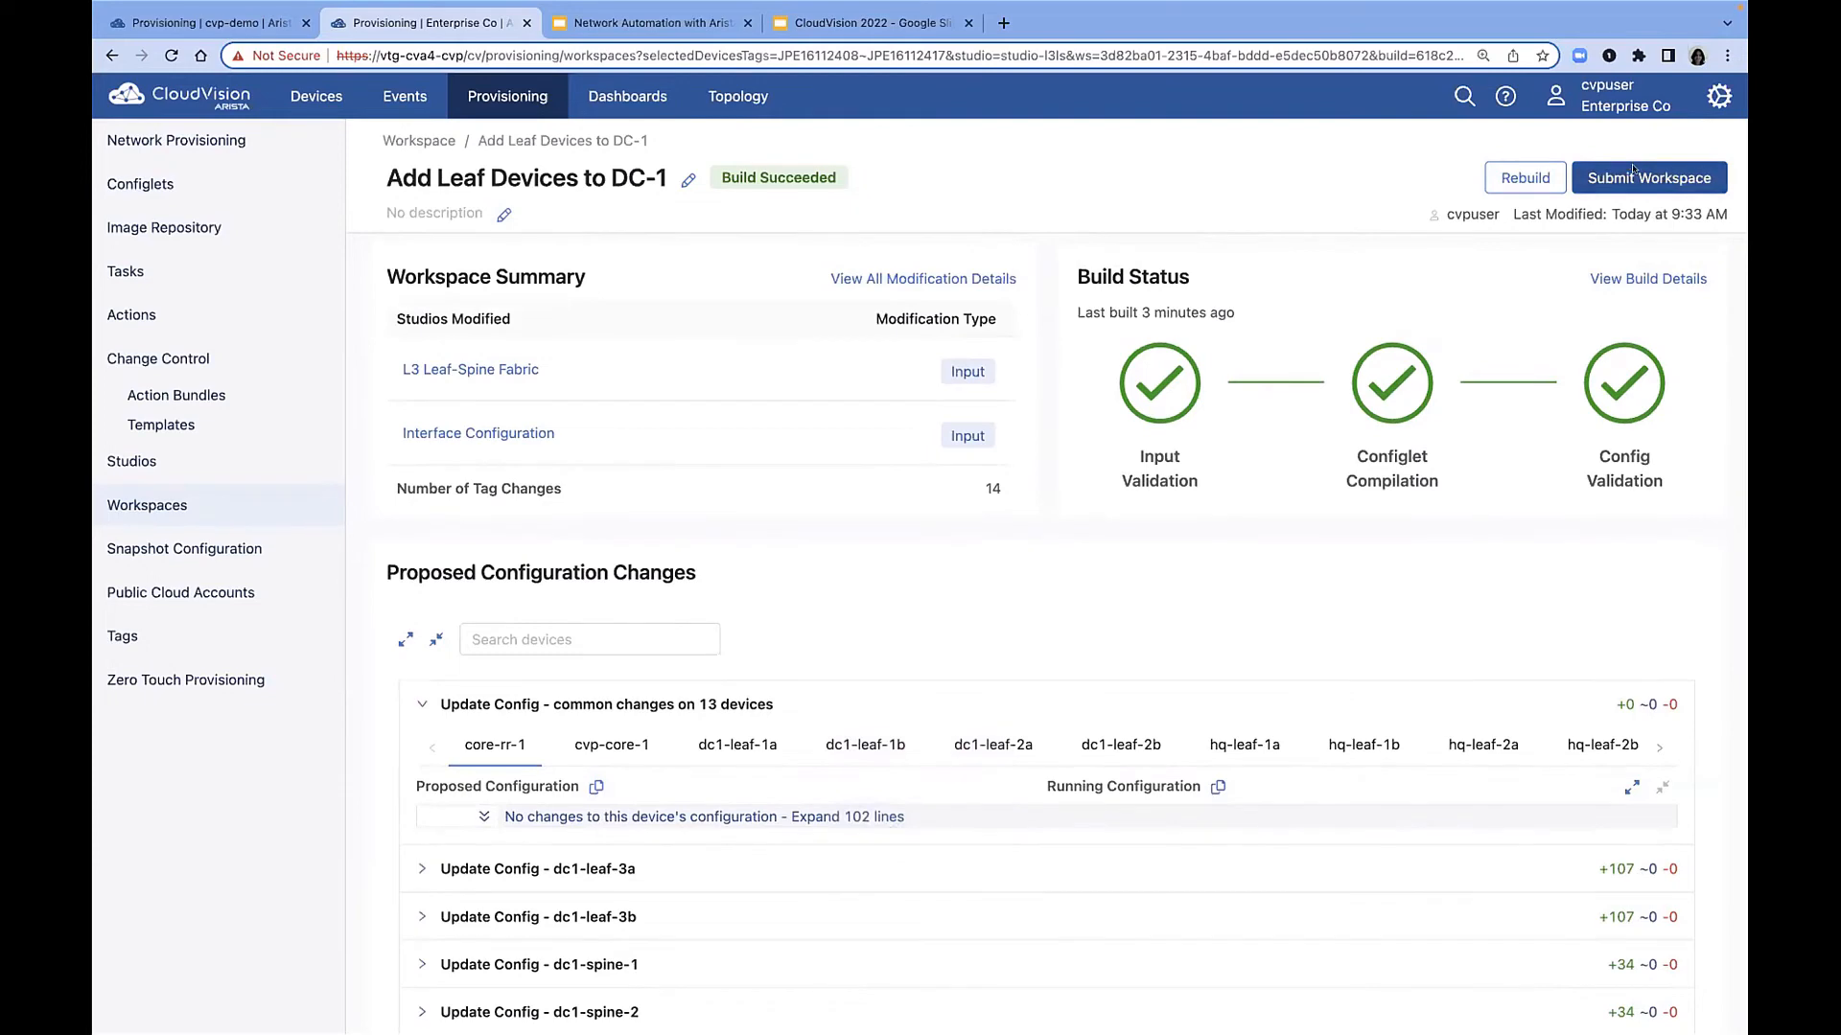
key(XF86MonBrightnessUp)
key(XF86MonBrightnessUp)
key(XF86MonBrightnessUp)
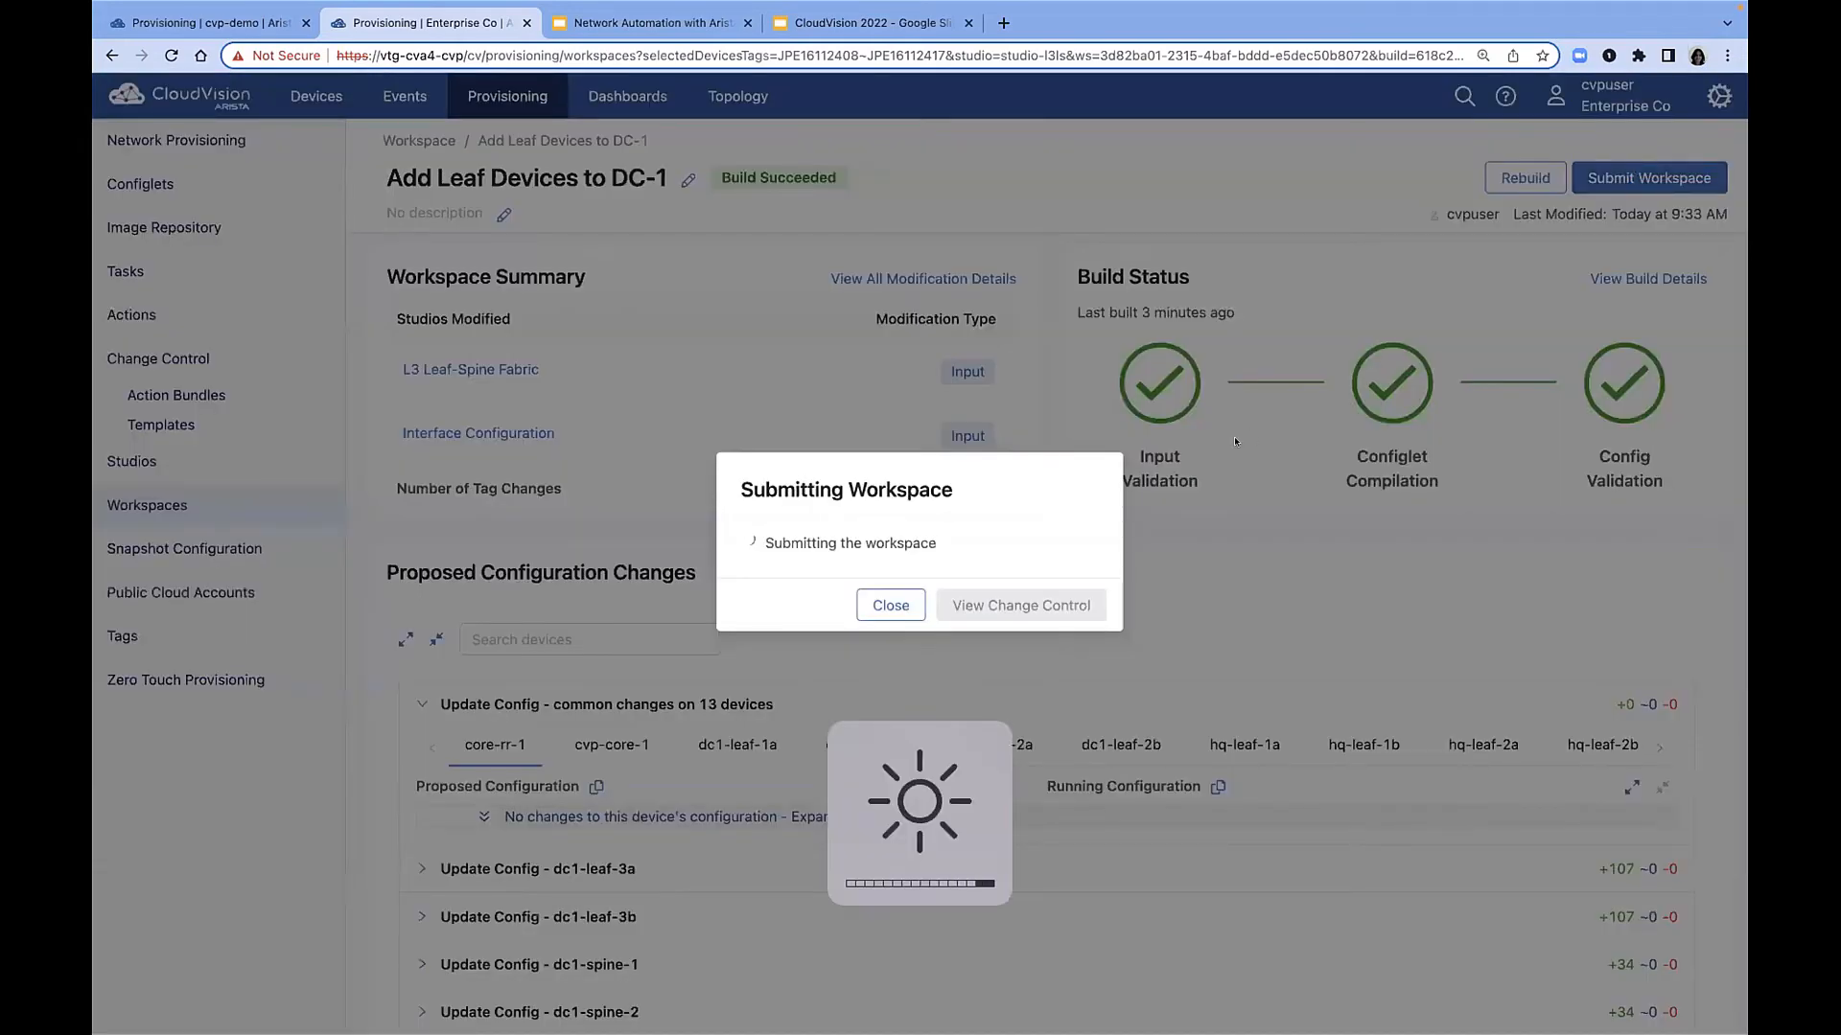
key(XF86MonBrightnessUp)
key(XF86MonBrightnessUp)
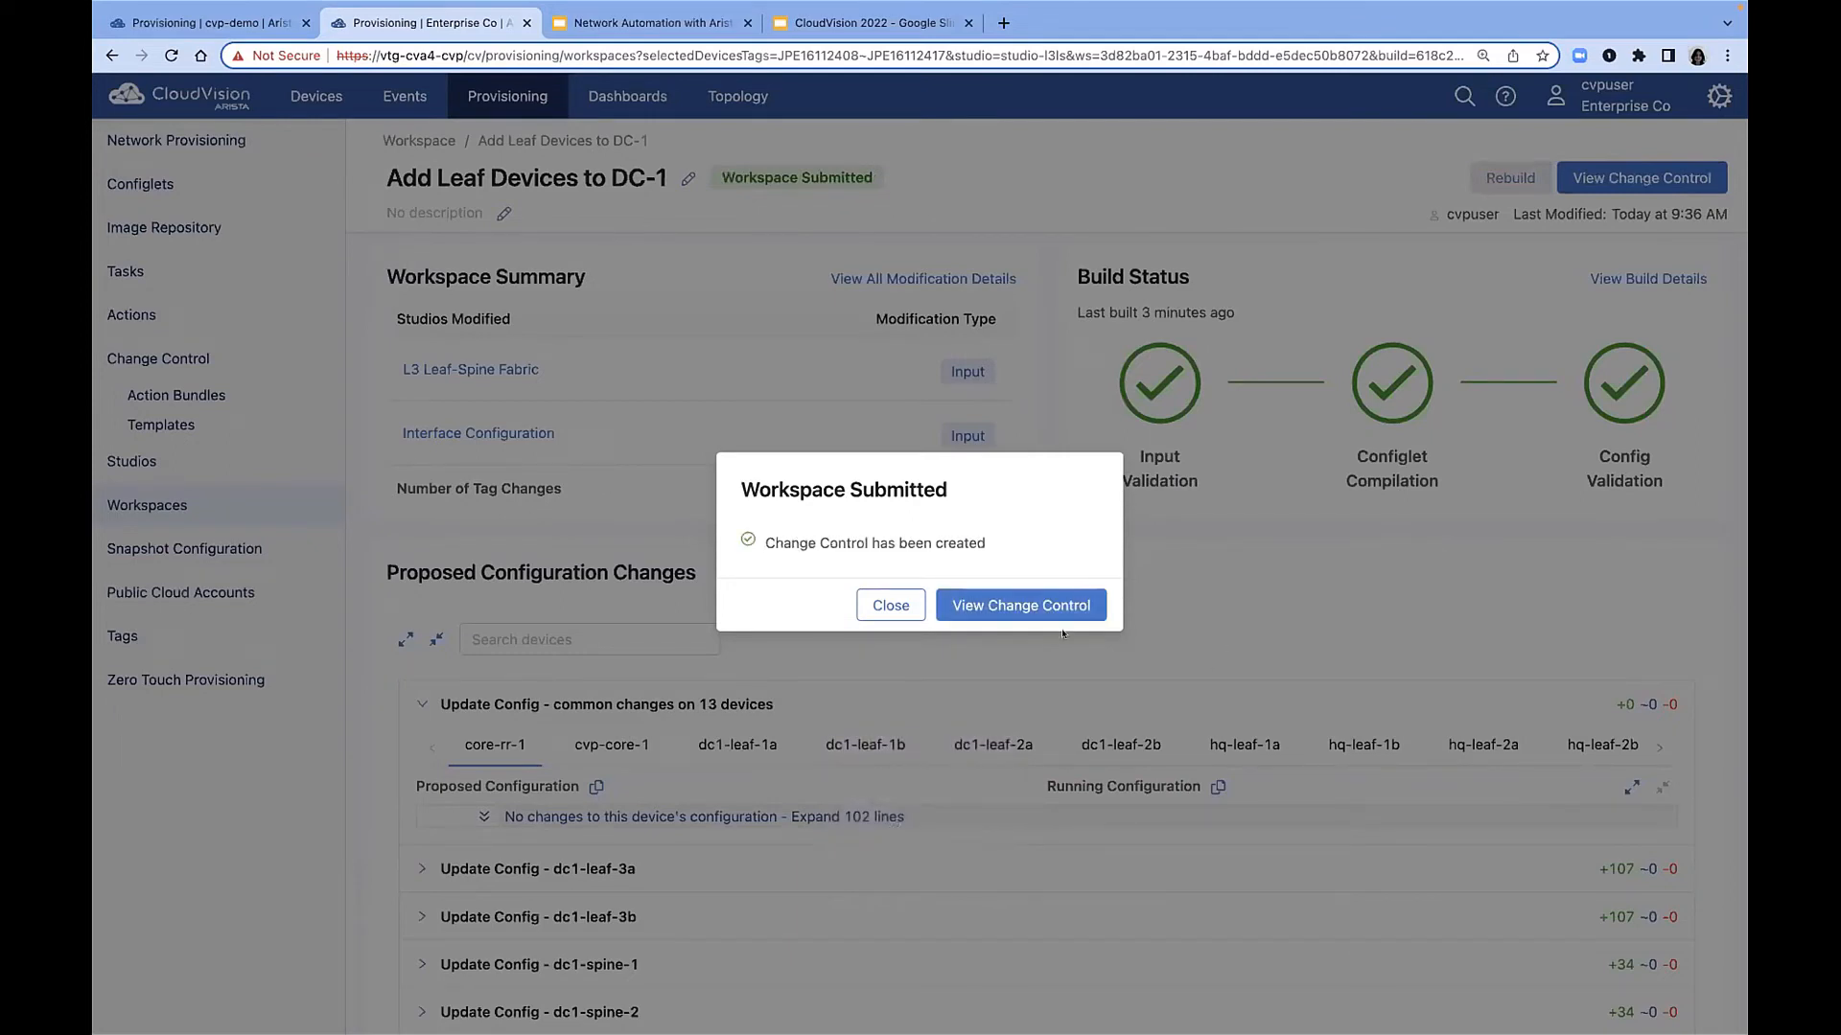
click(1058, 610)
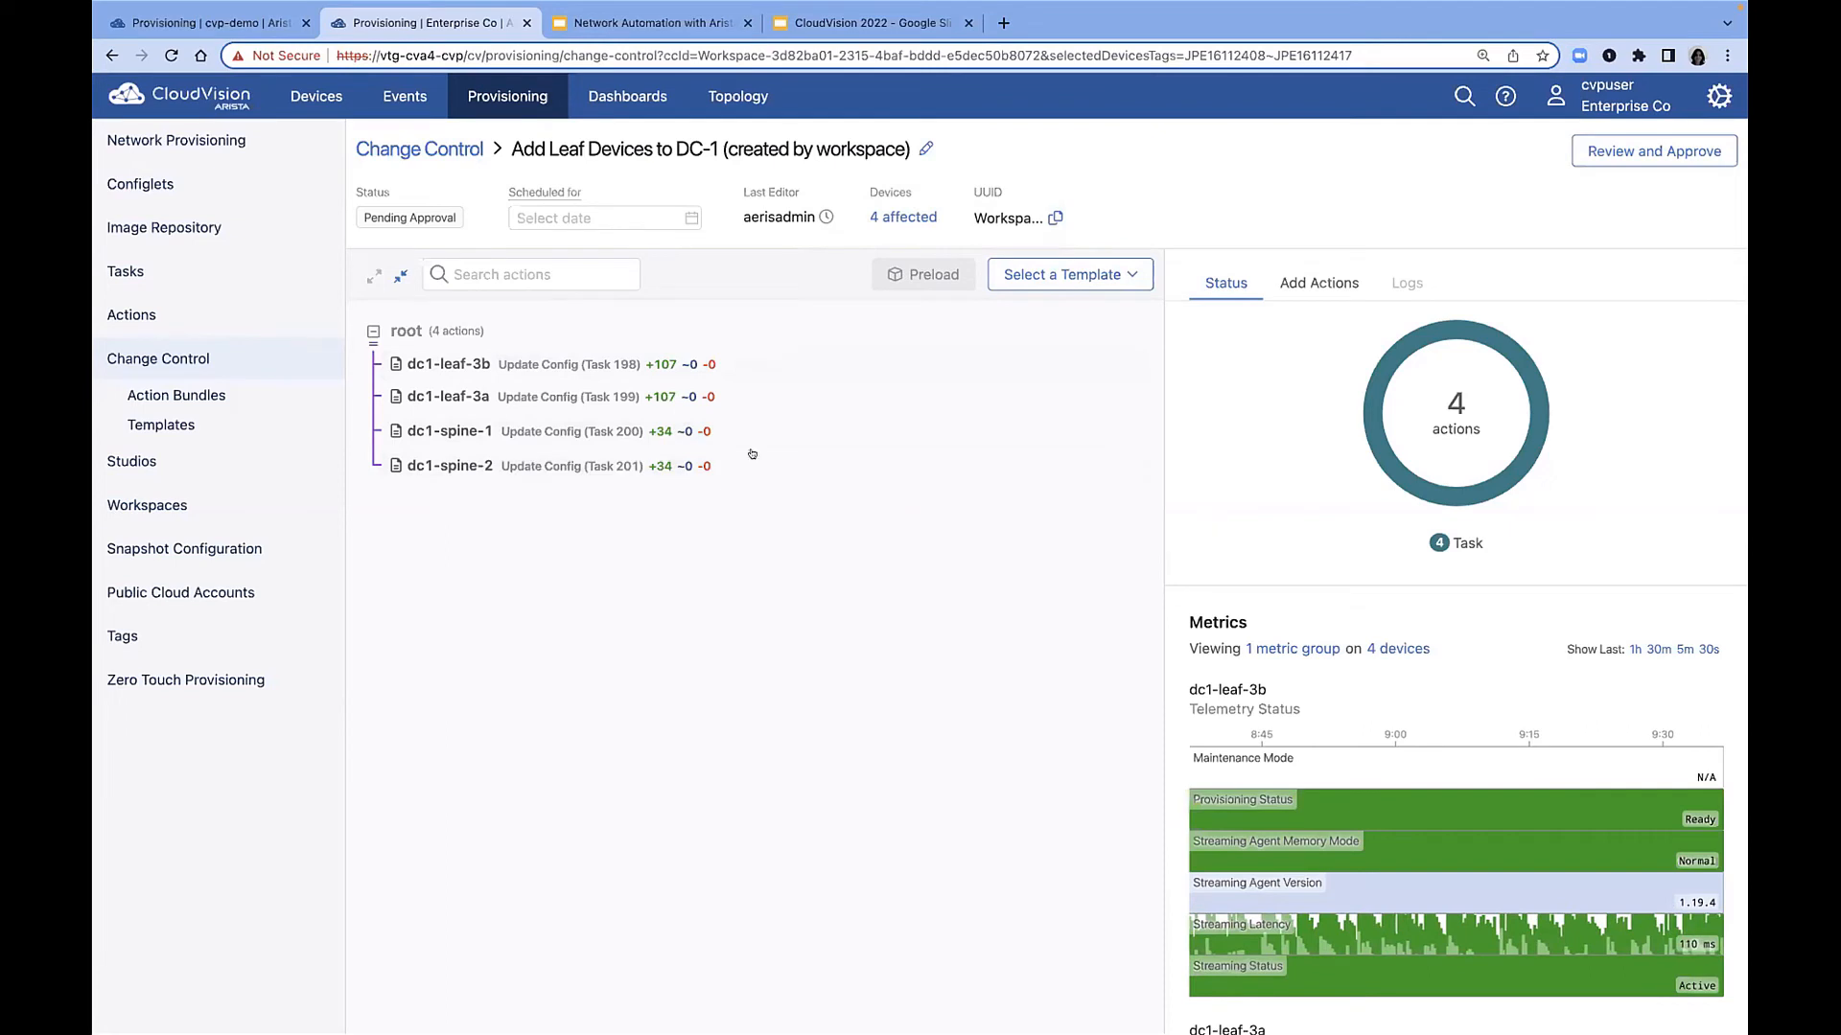
Look at the available change control templates and close the list without applying one.
click(1053, 265)
key(XF86MonBrightnessUp)
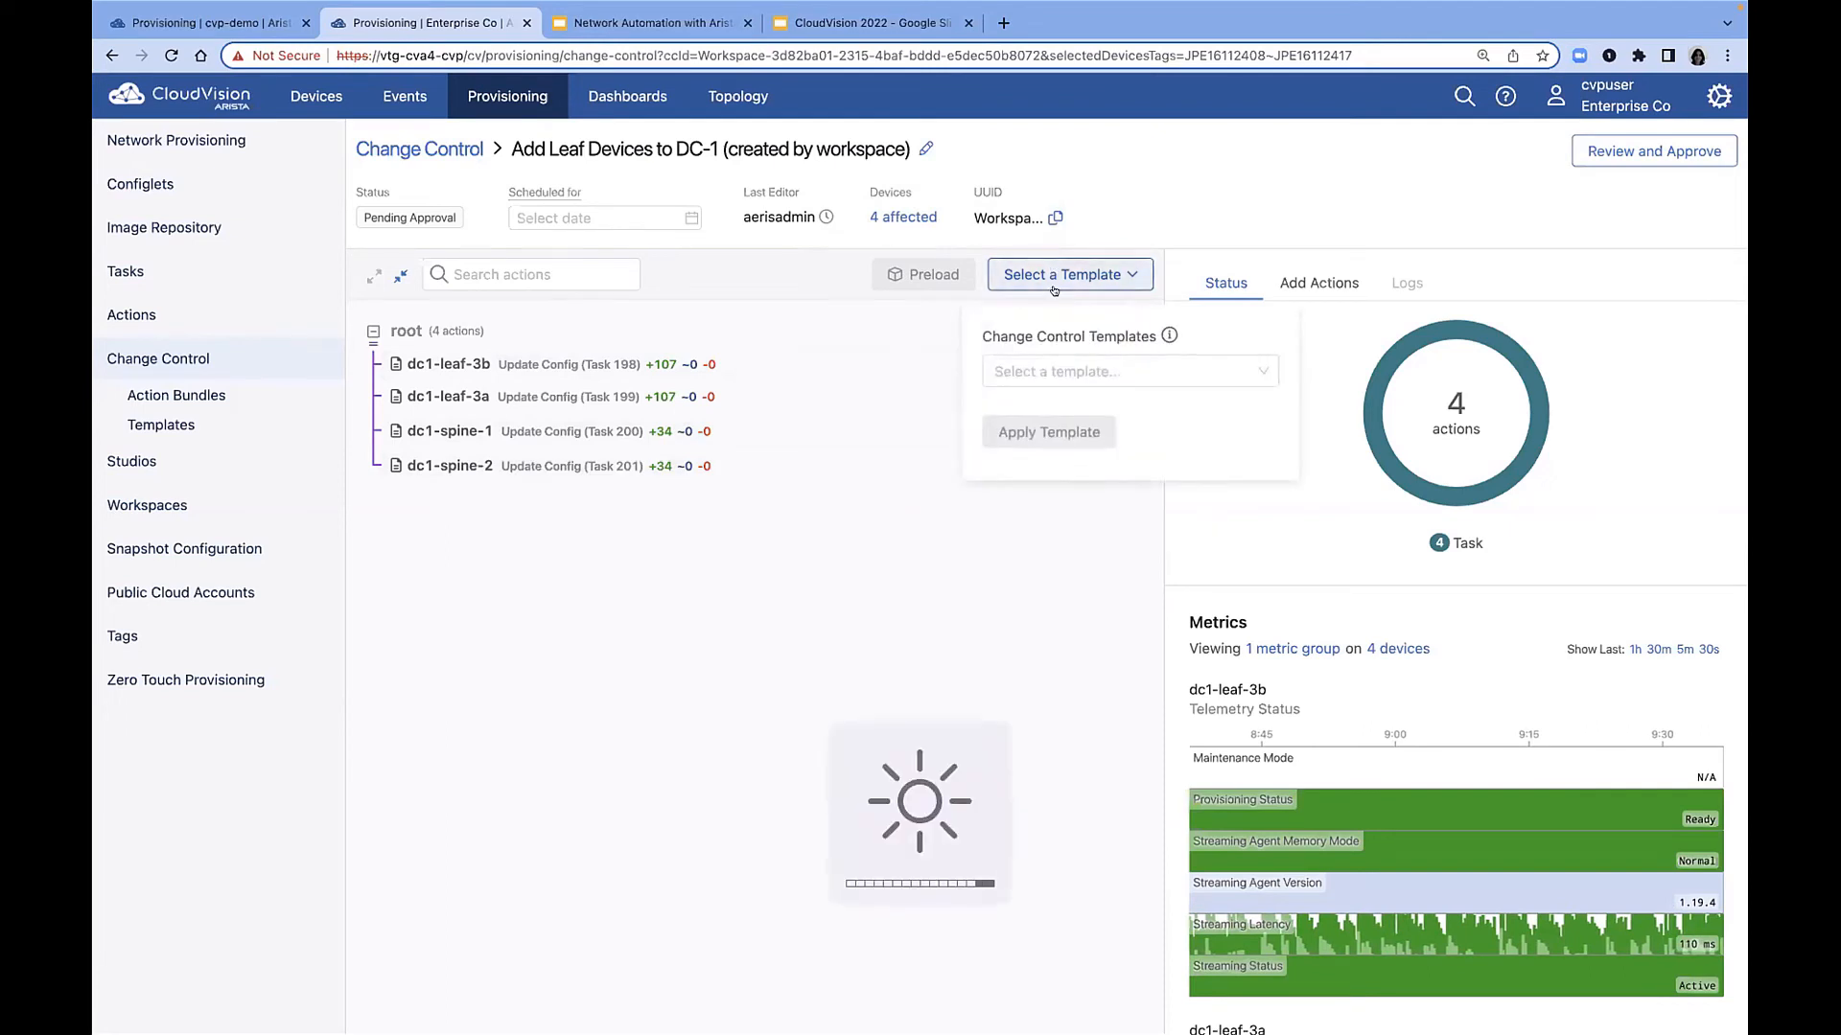
click(1076, 374)
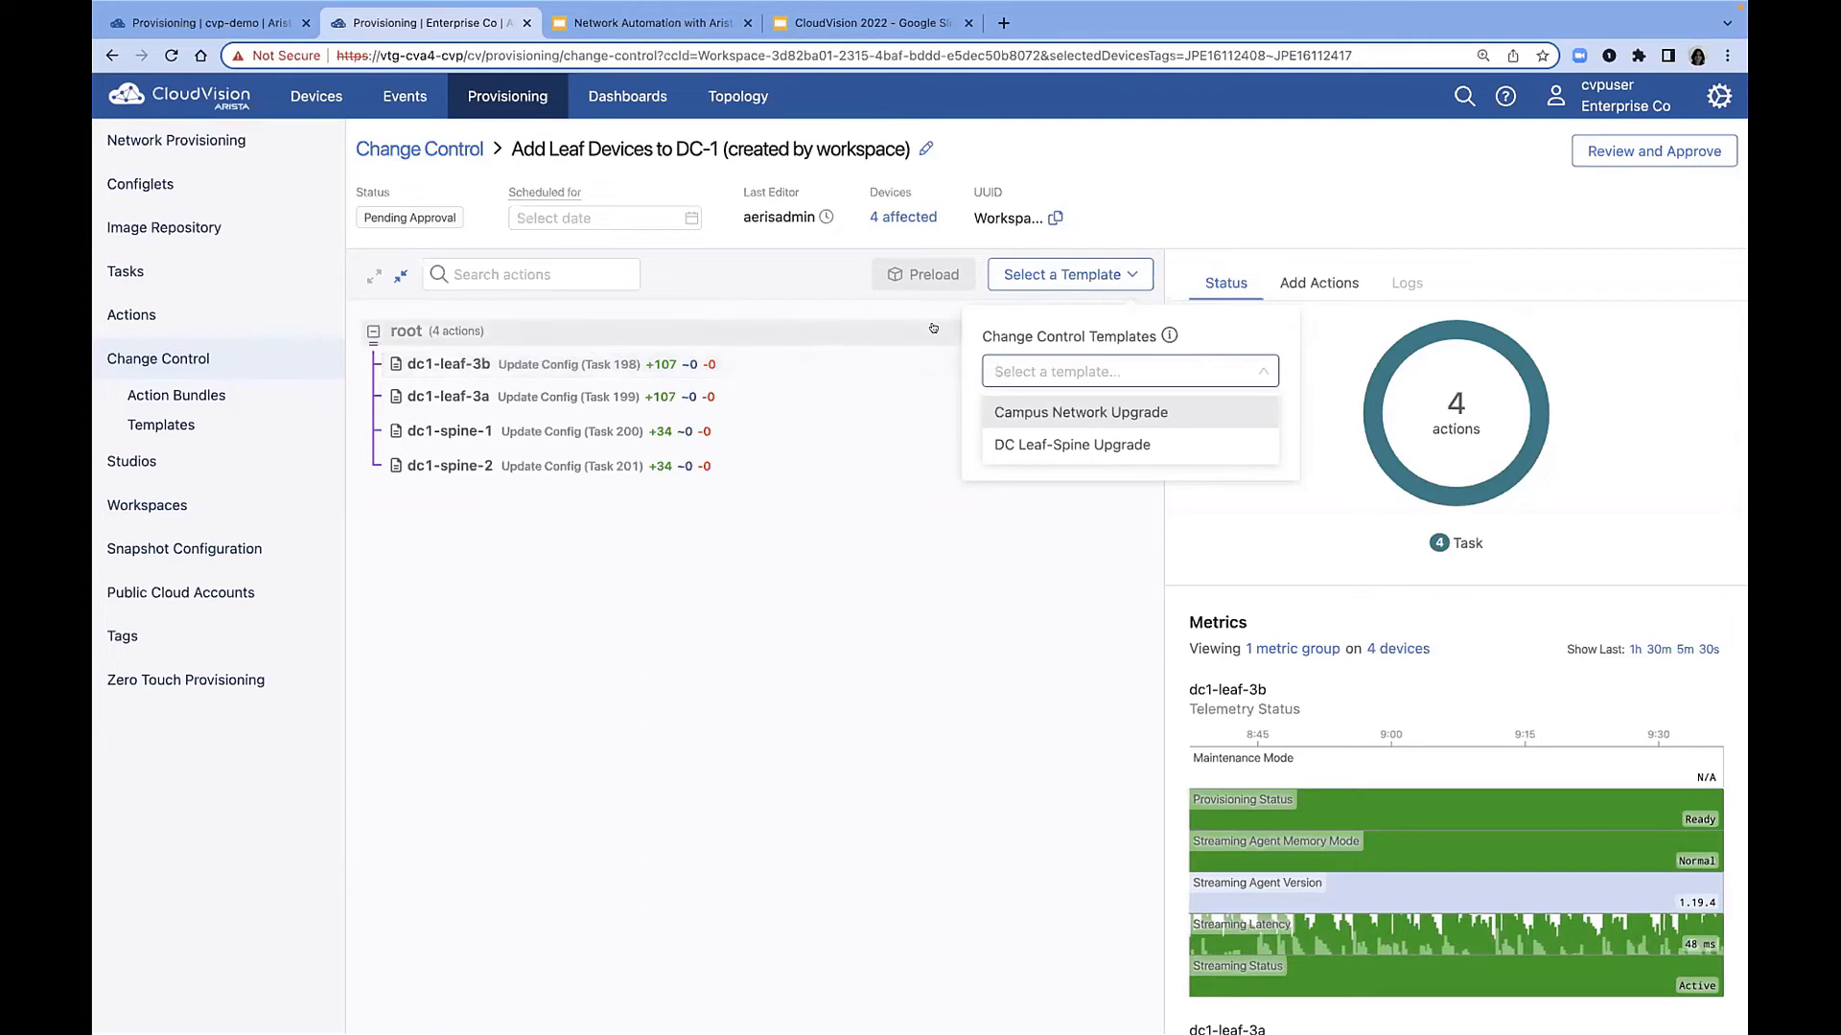
click(1129, 218)
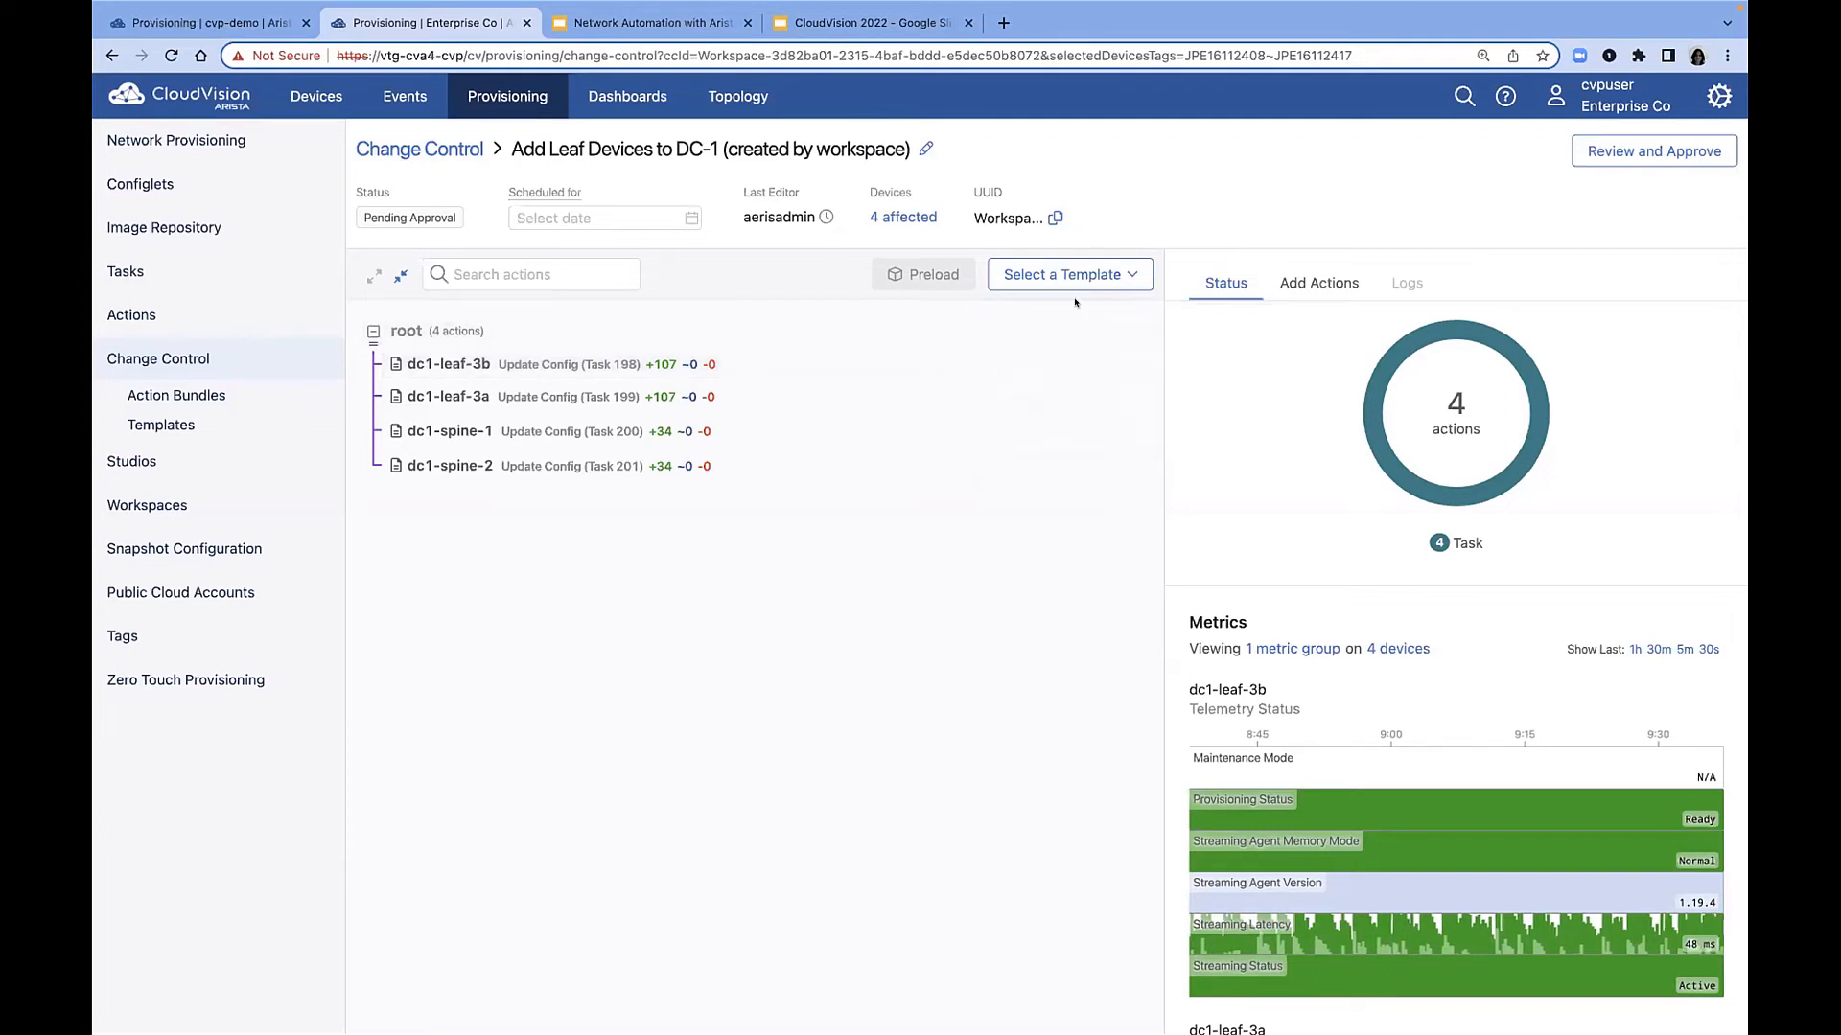
Review the change control's designed configurations device by device for the spines and leaves, and approve the change.
click(1599, 146)
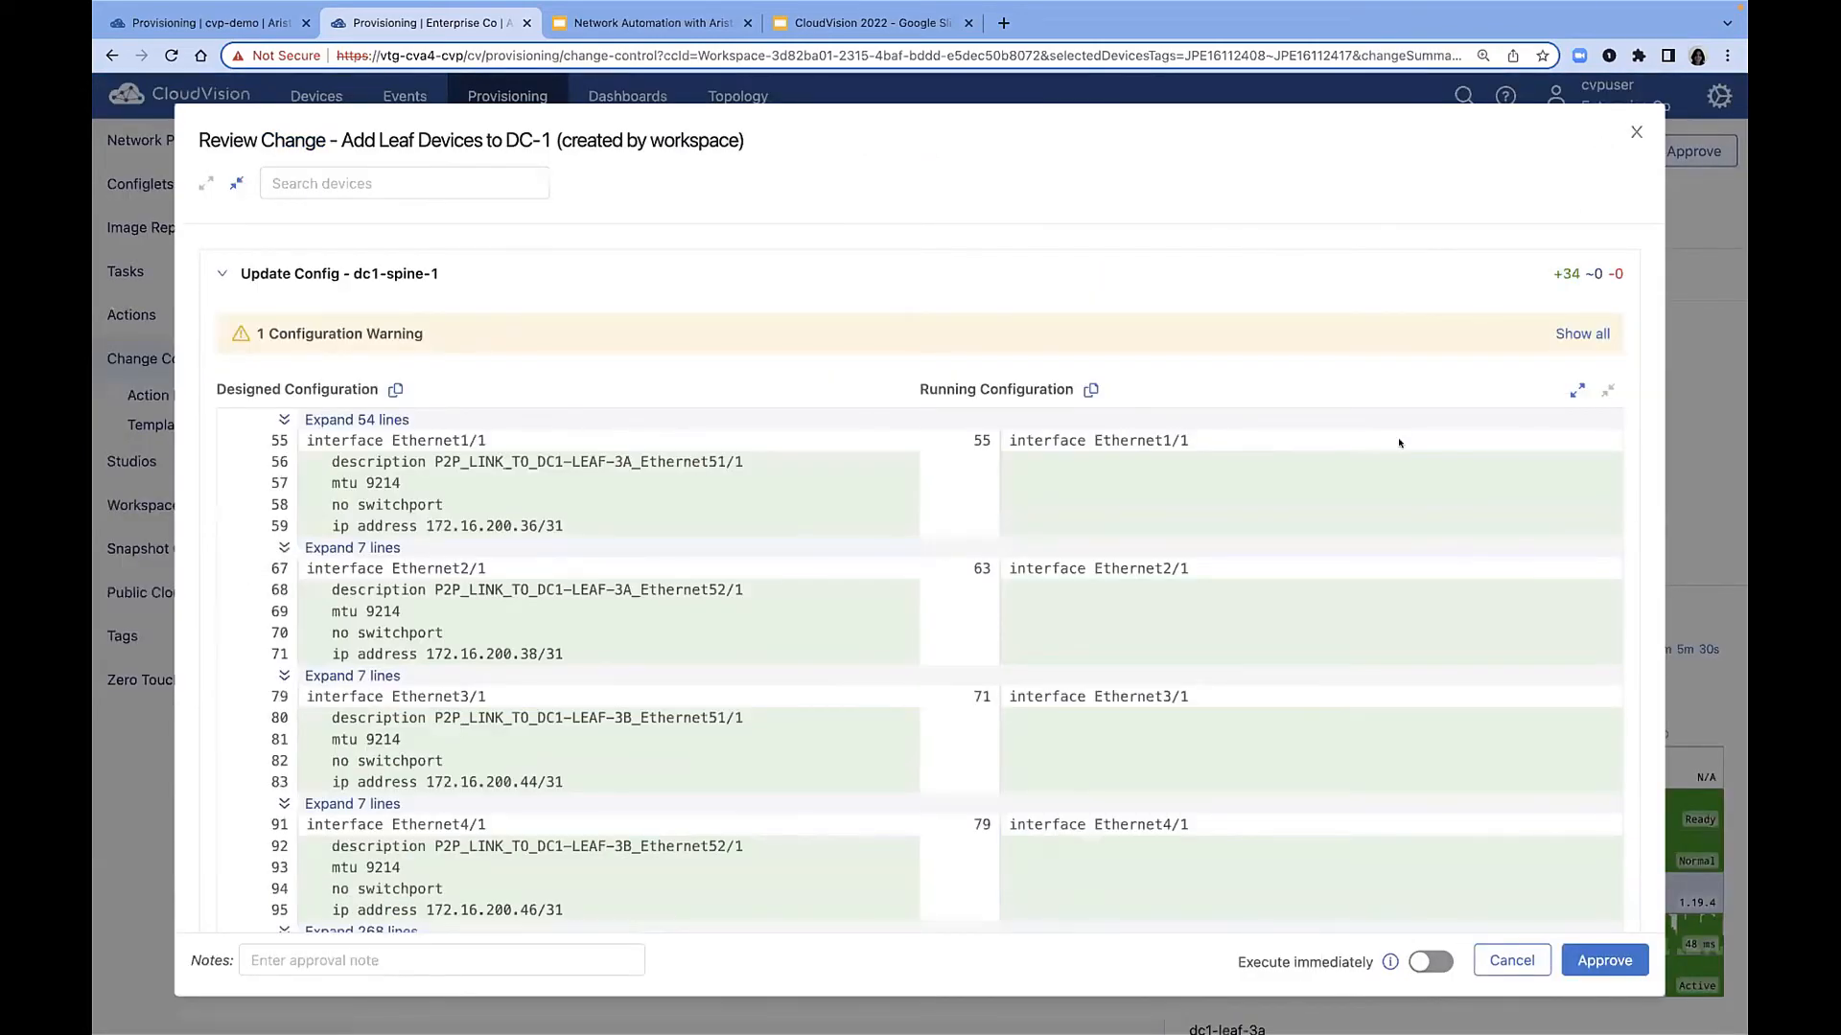
scroll(1397, 439, down, 3)
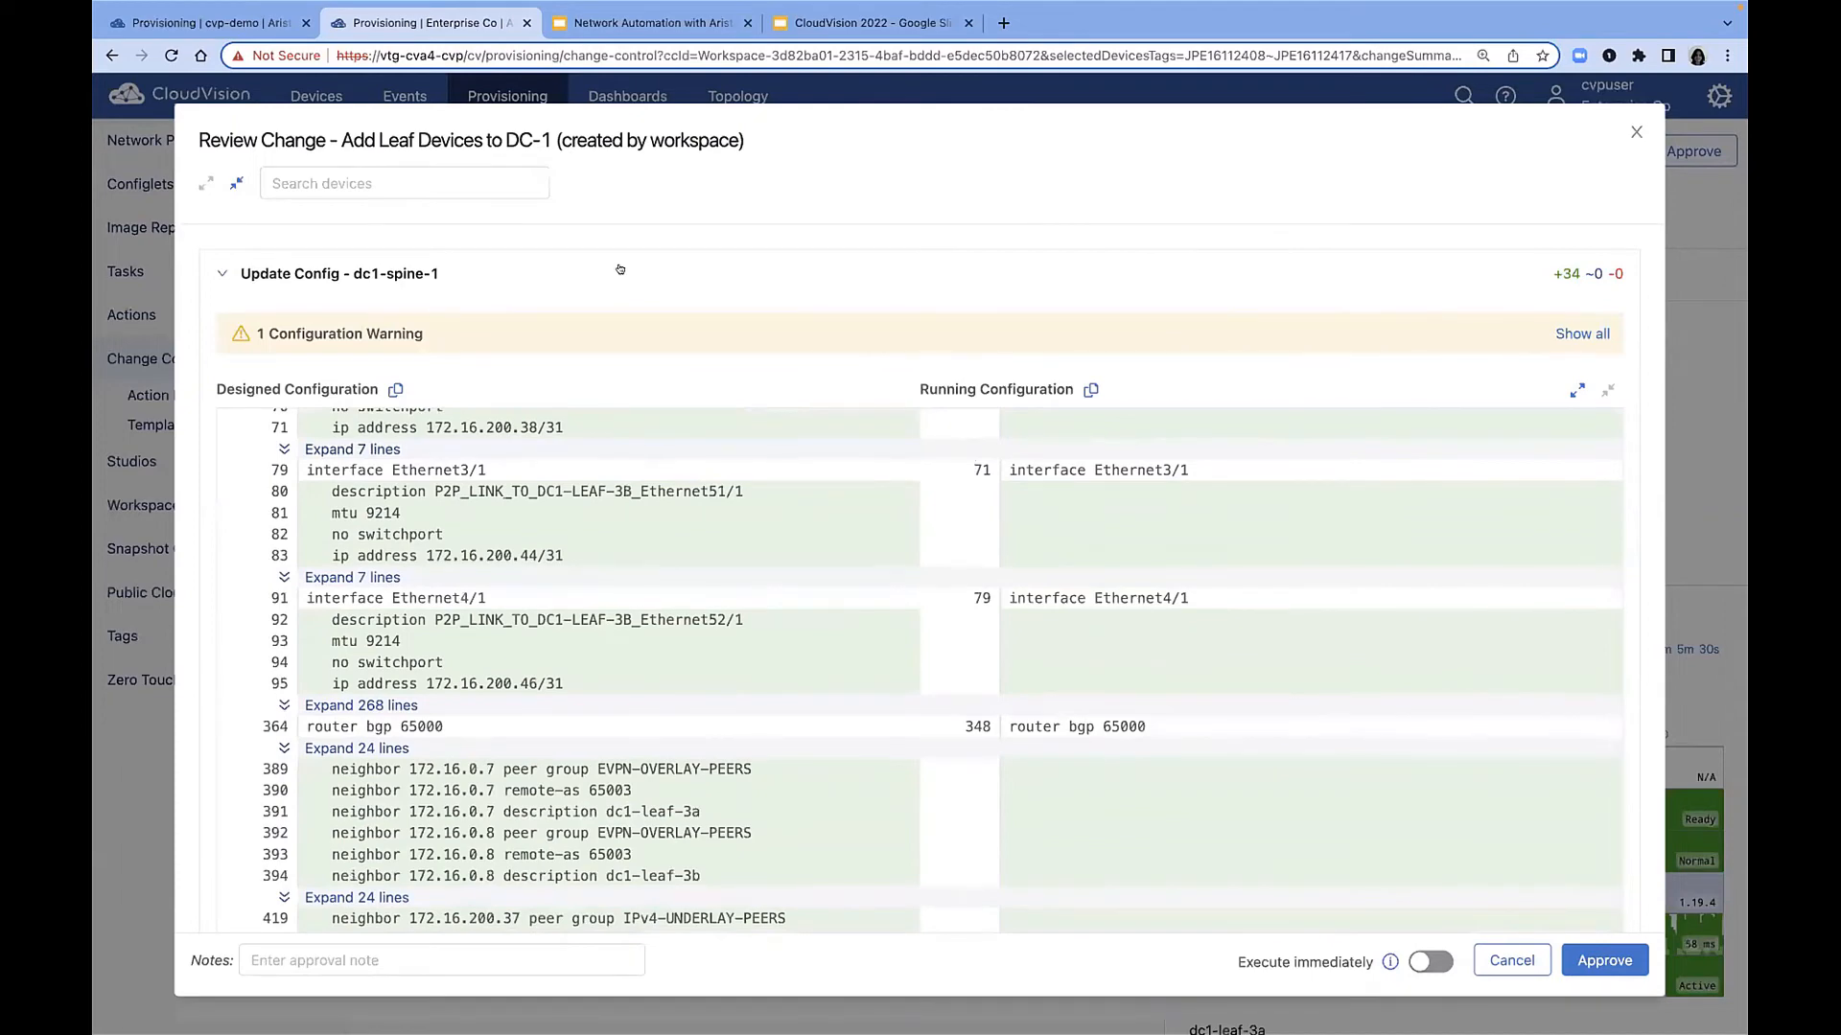
click(367, 271)
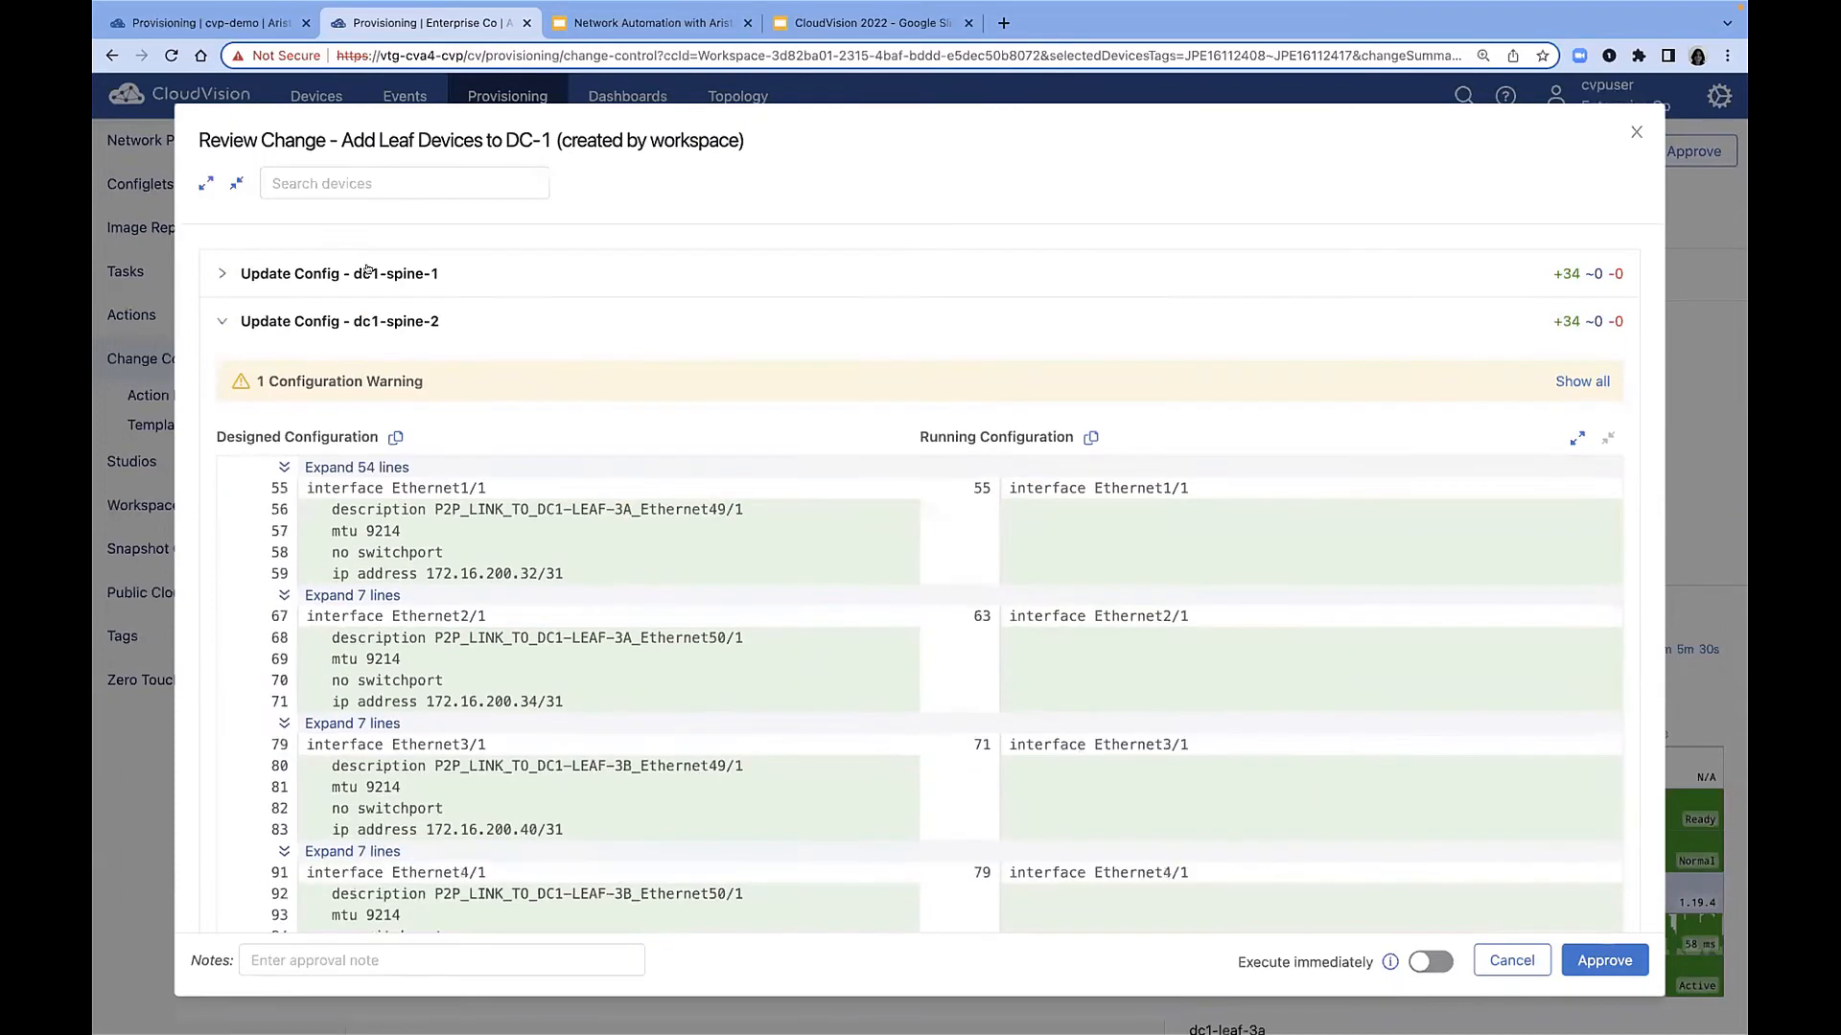
click(345, 321)
click(346, 369)
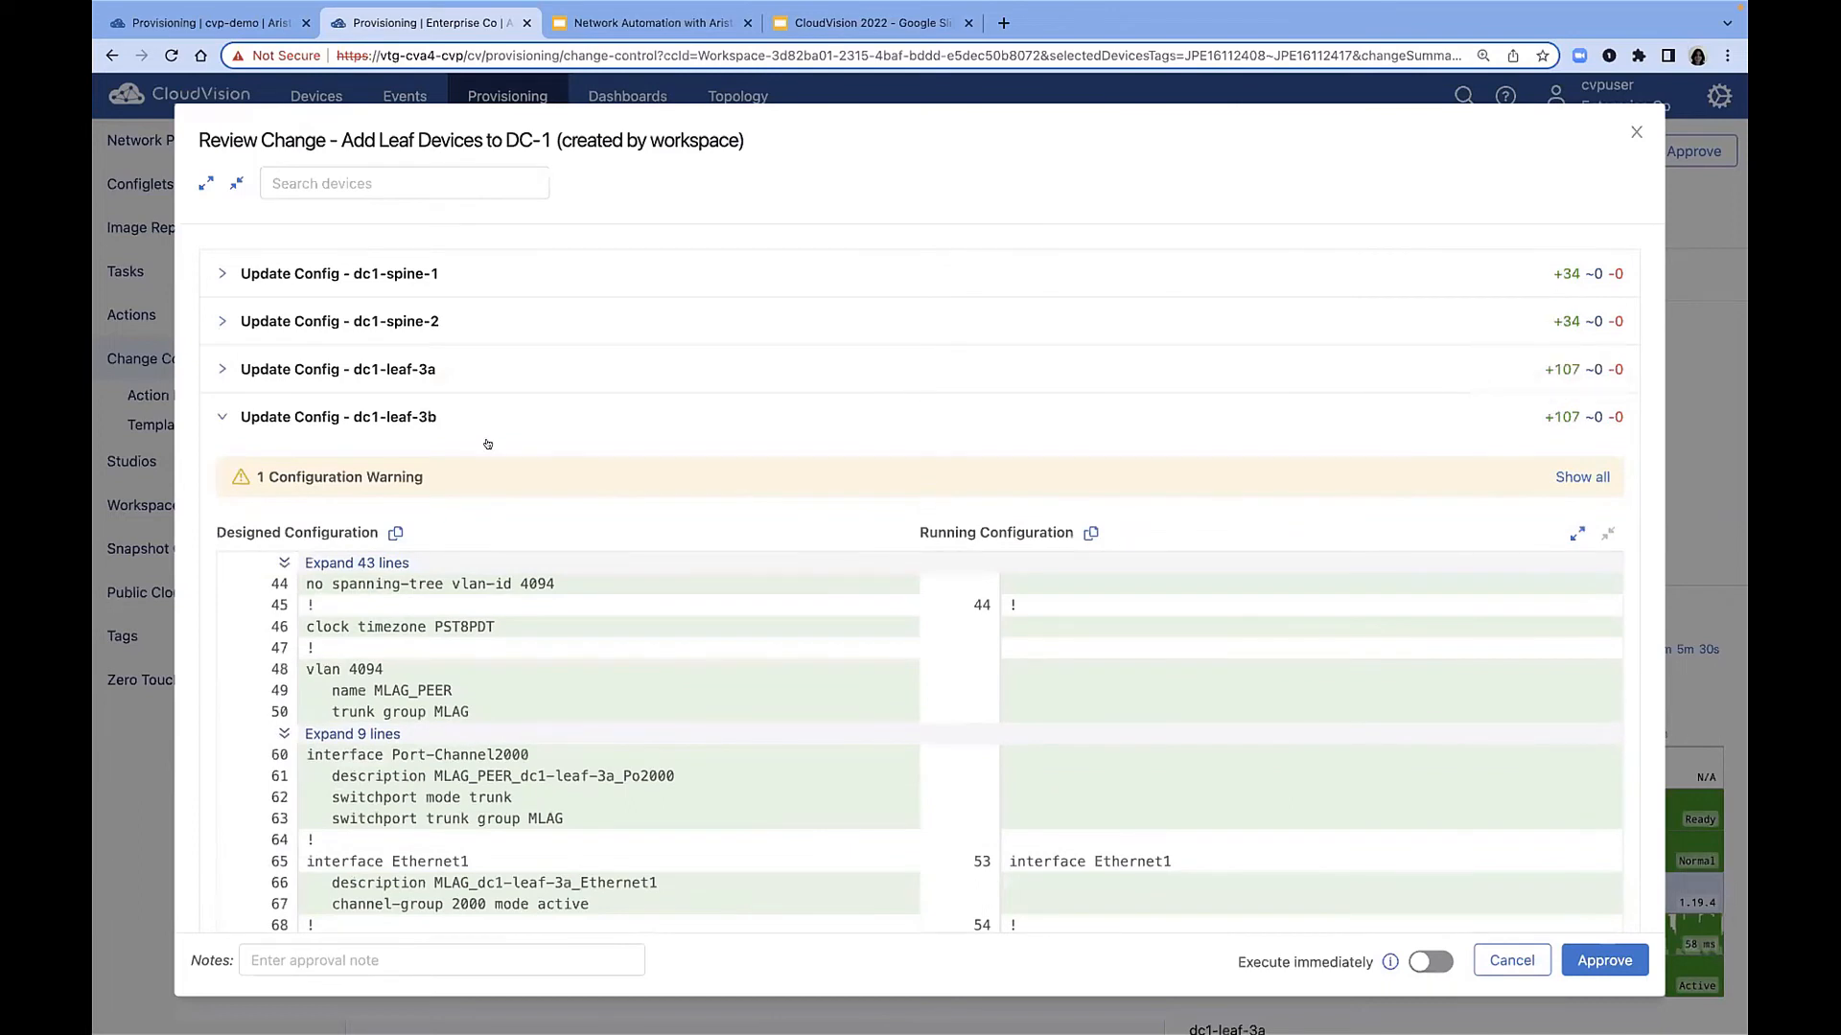
click(433, 403)
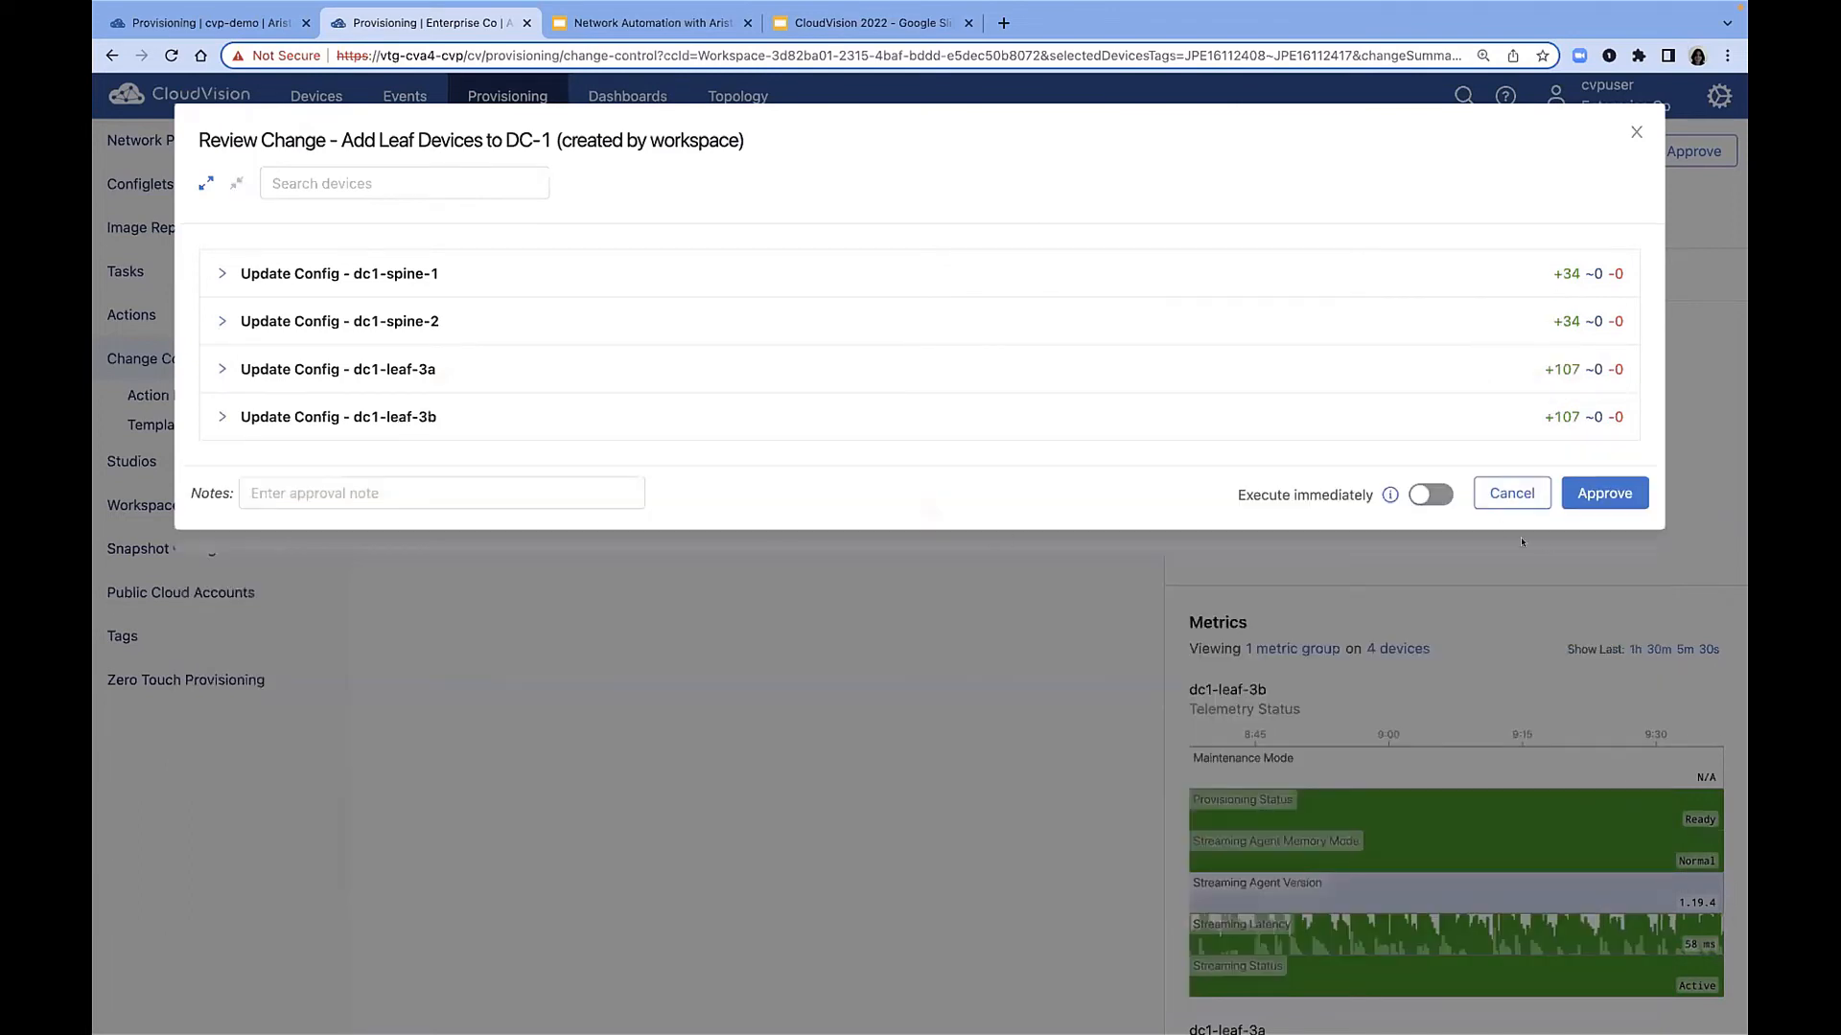
click(1595, 494)
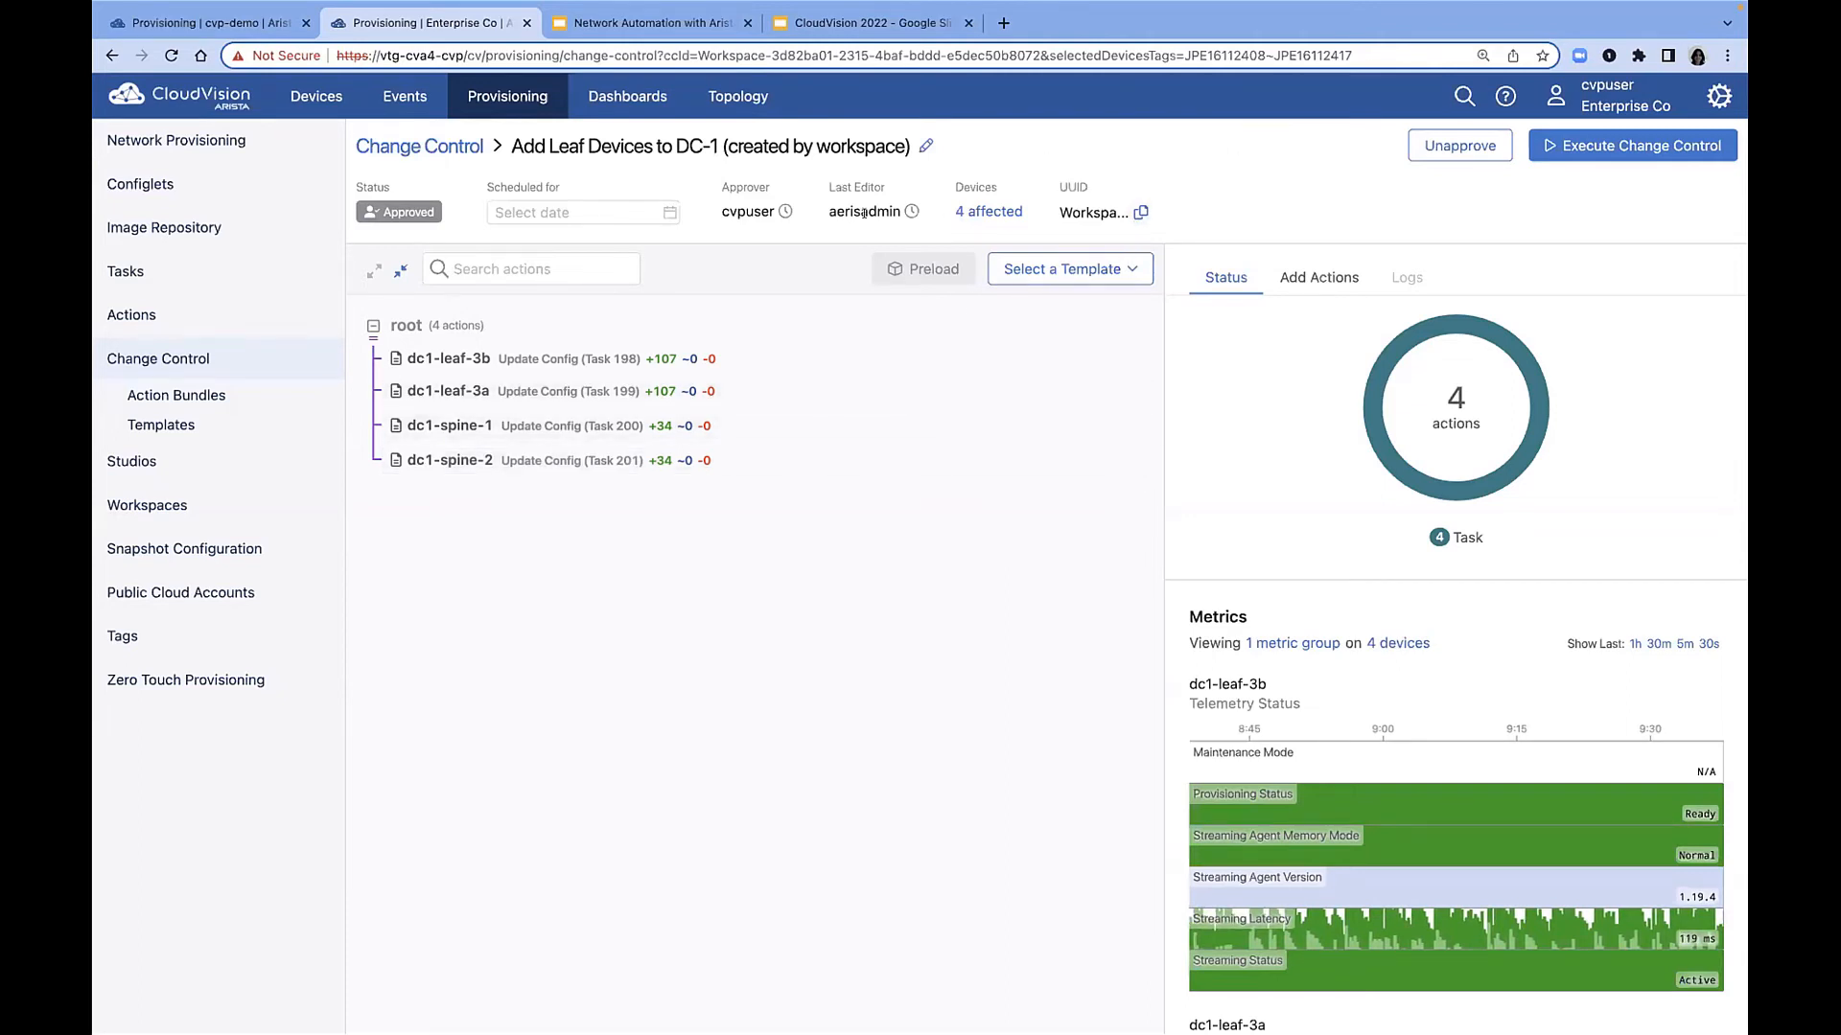
Check the change control's scheduling calendar without picking a date, and execute the change control immediately.
click(670, 213)
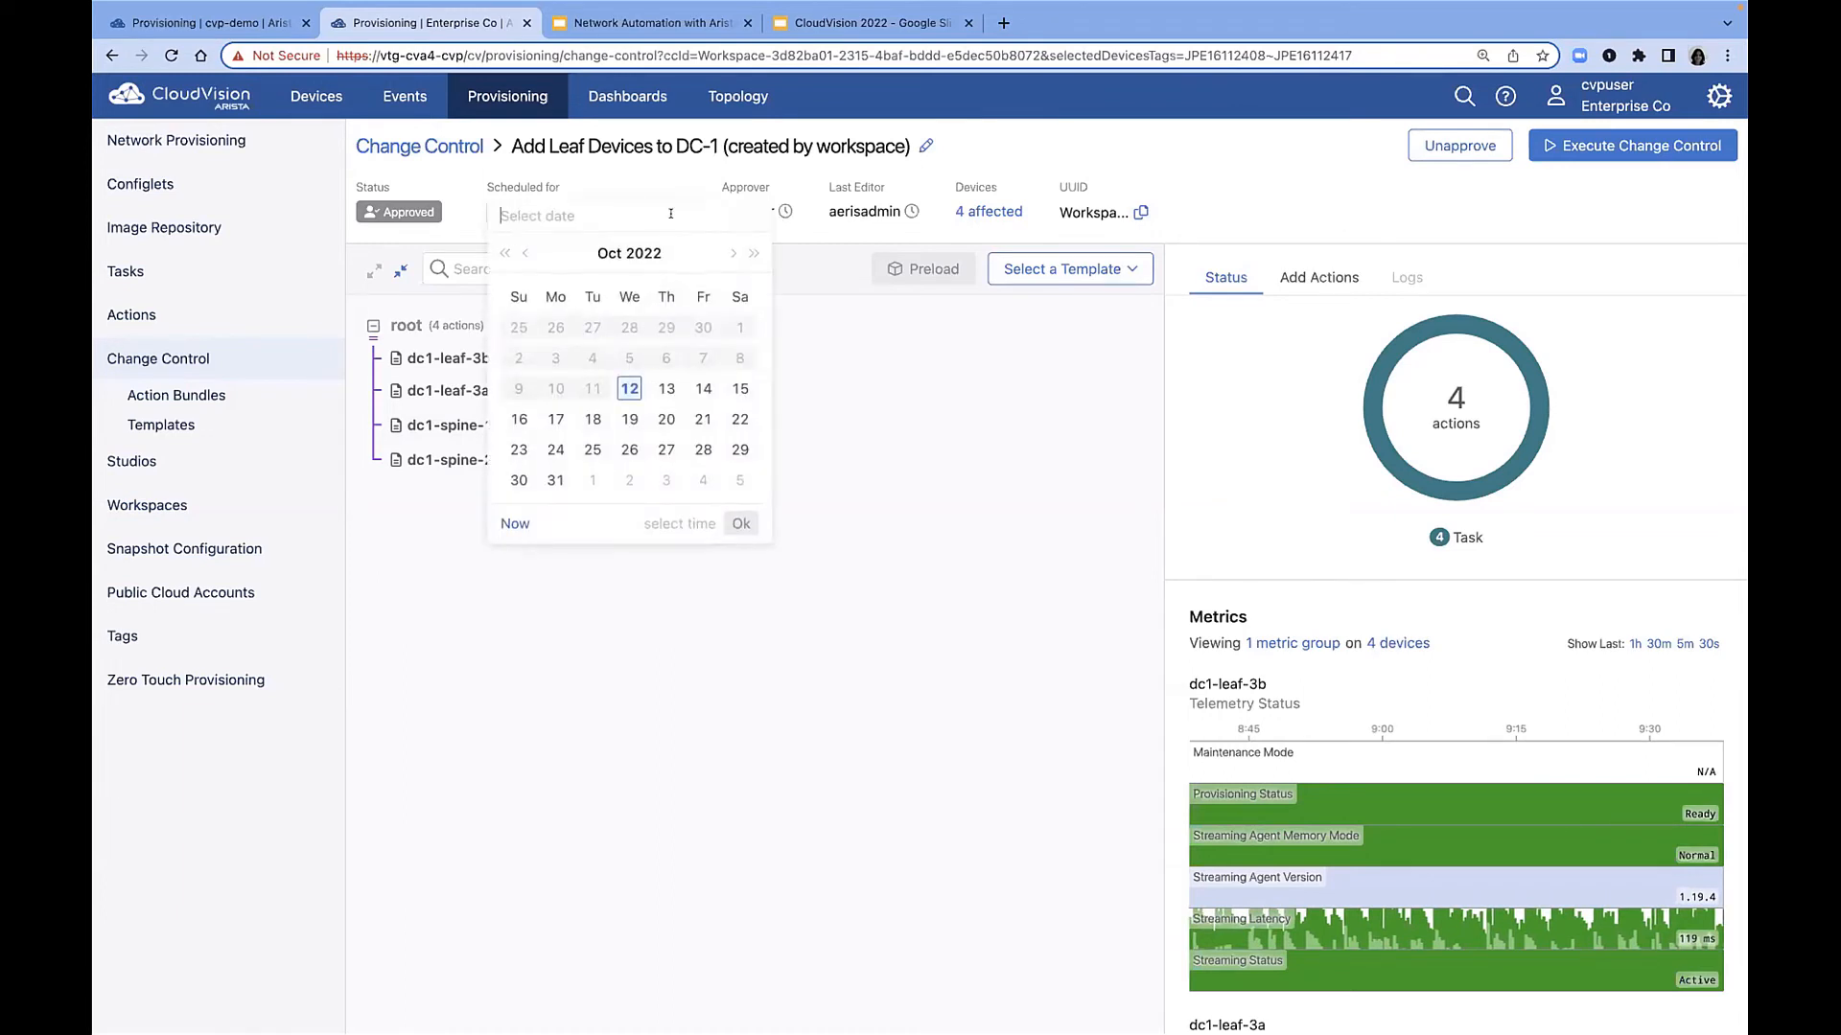
click(1175, 169)
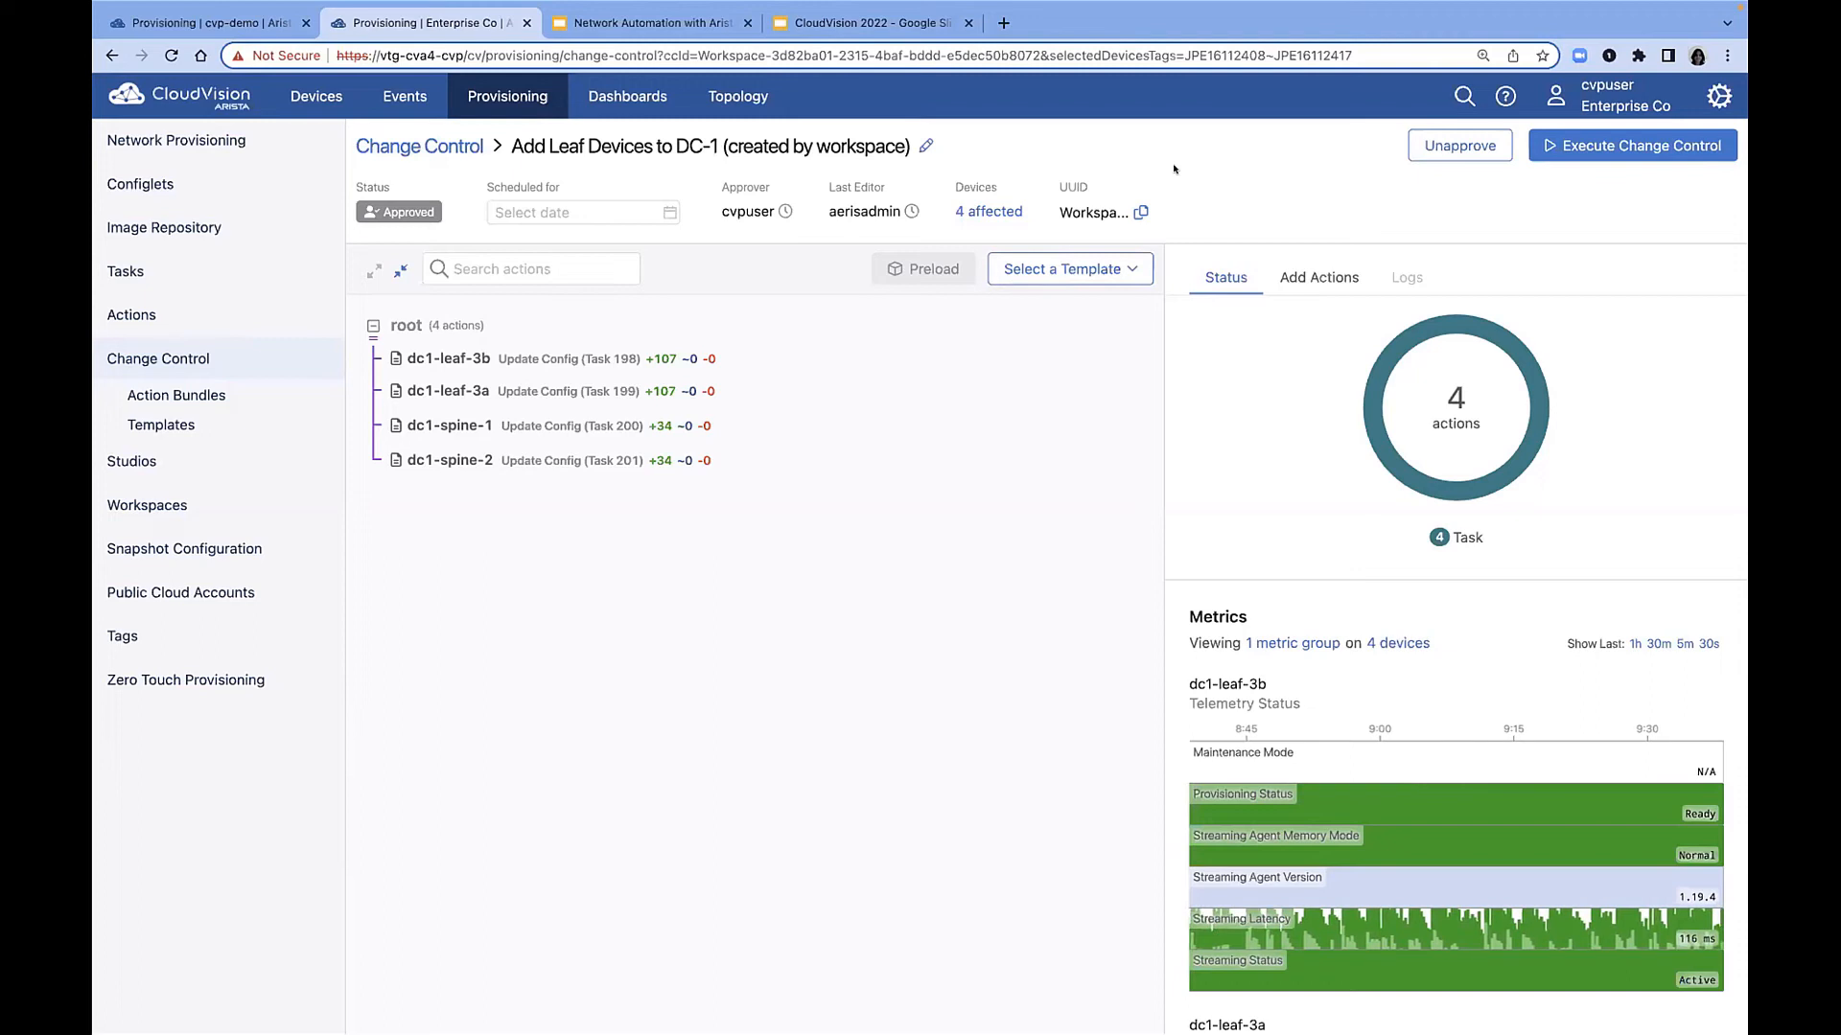
click(1692, 158)
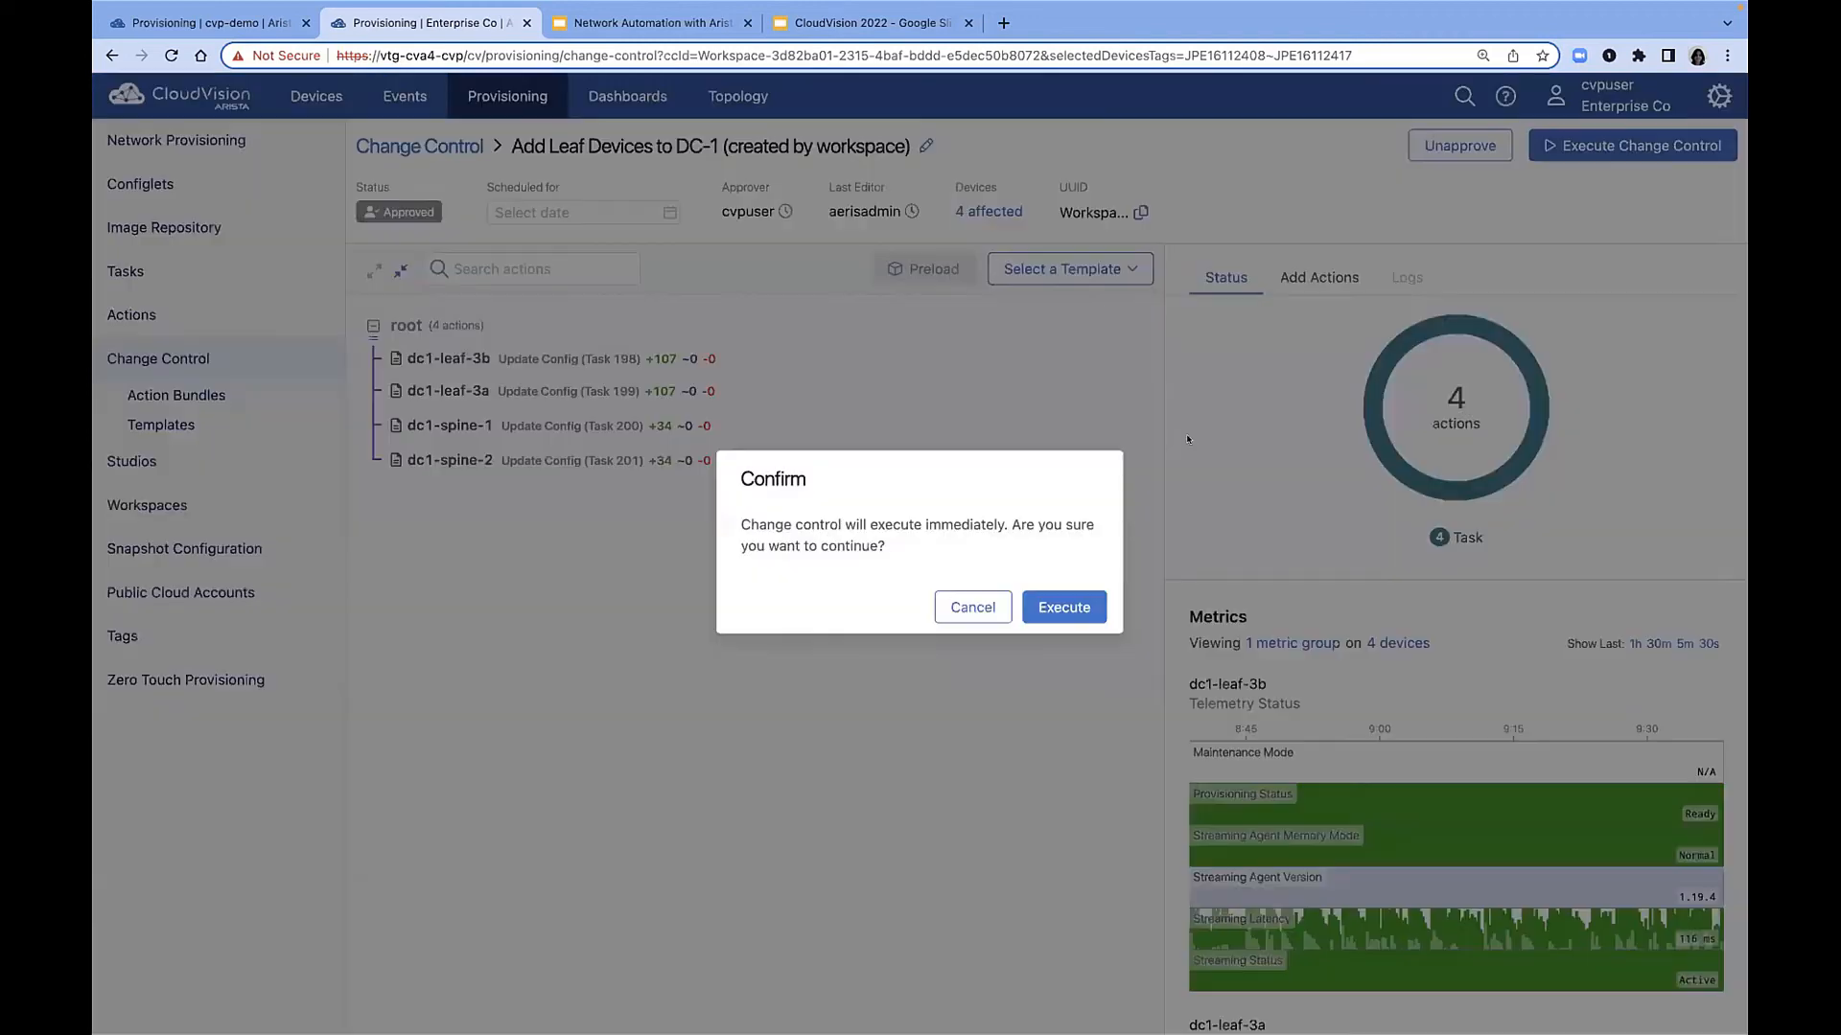
click(1059, 606)
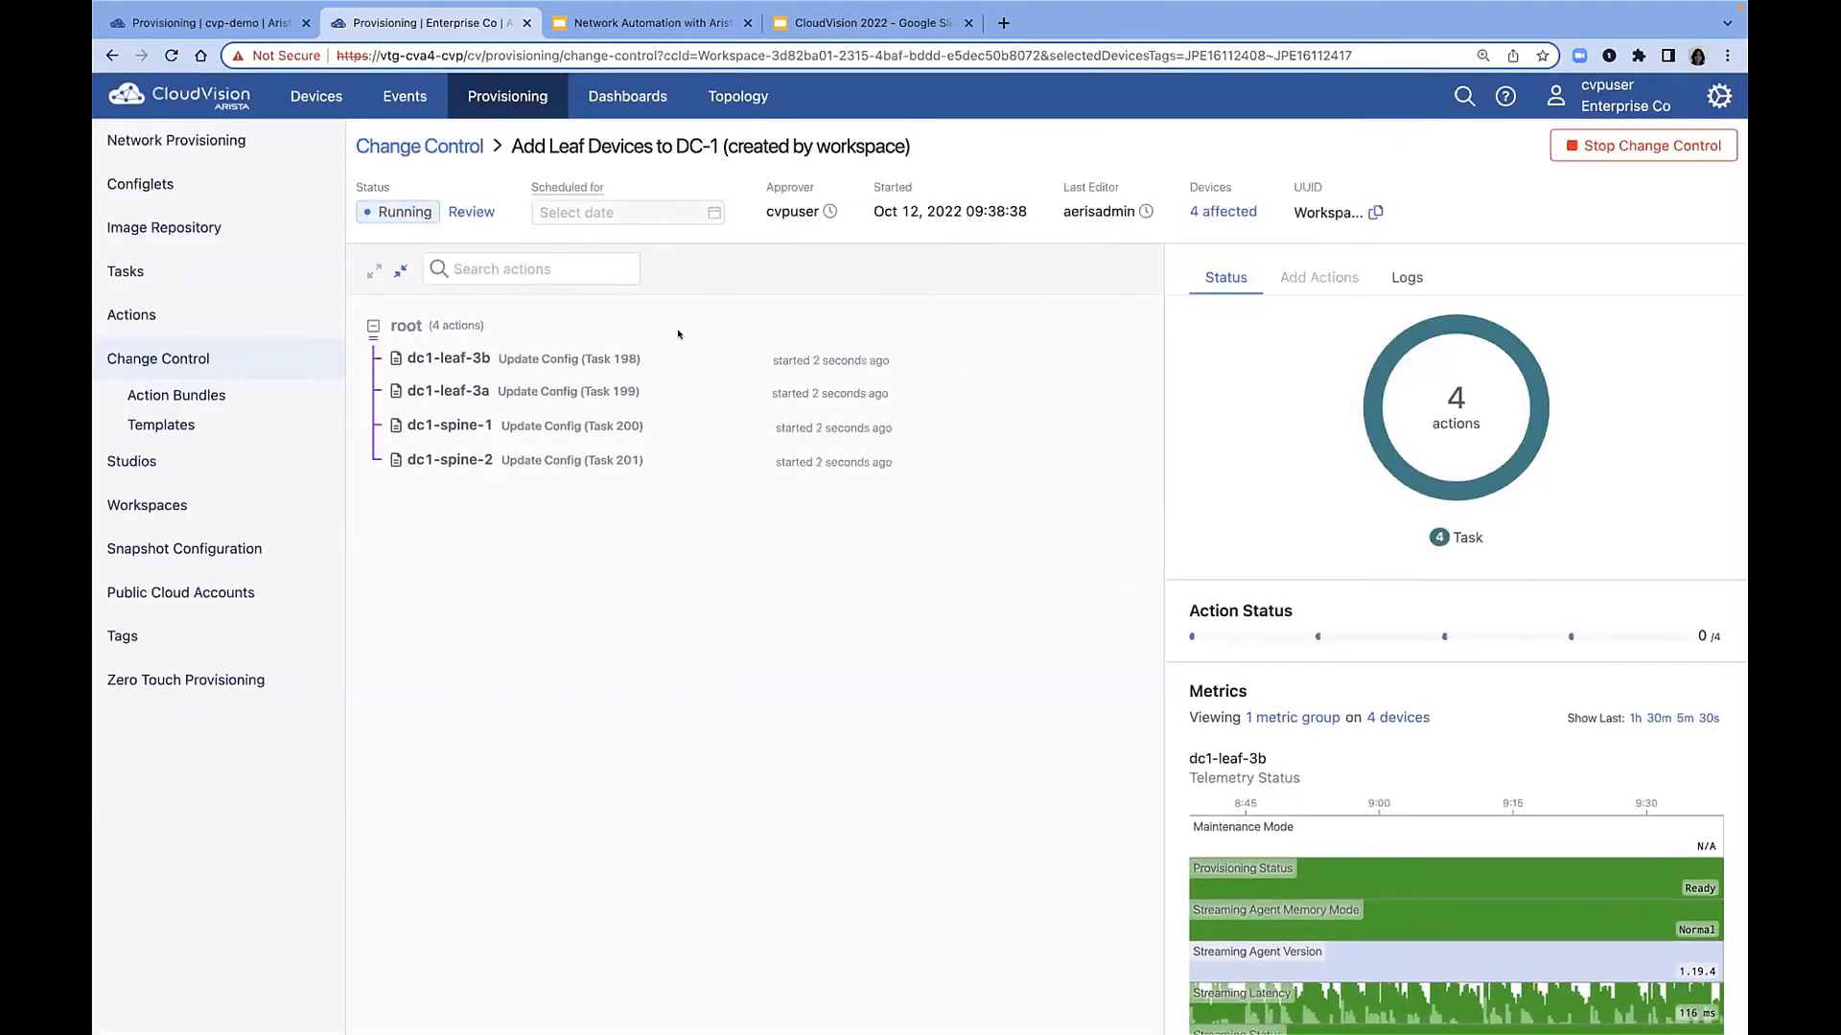
Open the network topology and set its overlay to VLANs.
click(757, 107)
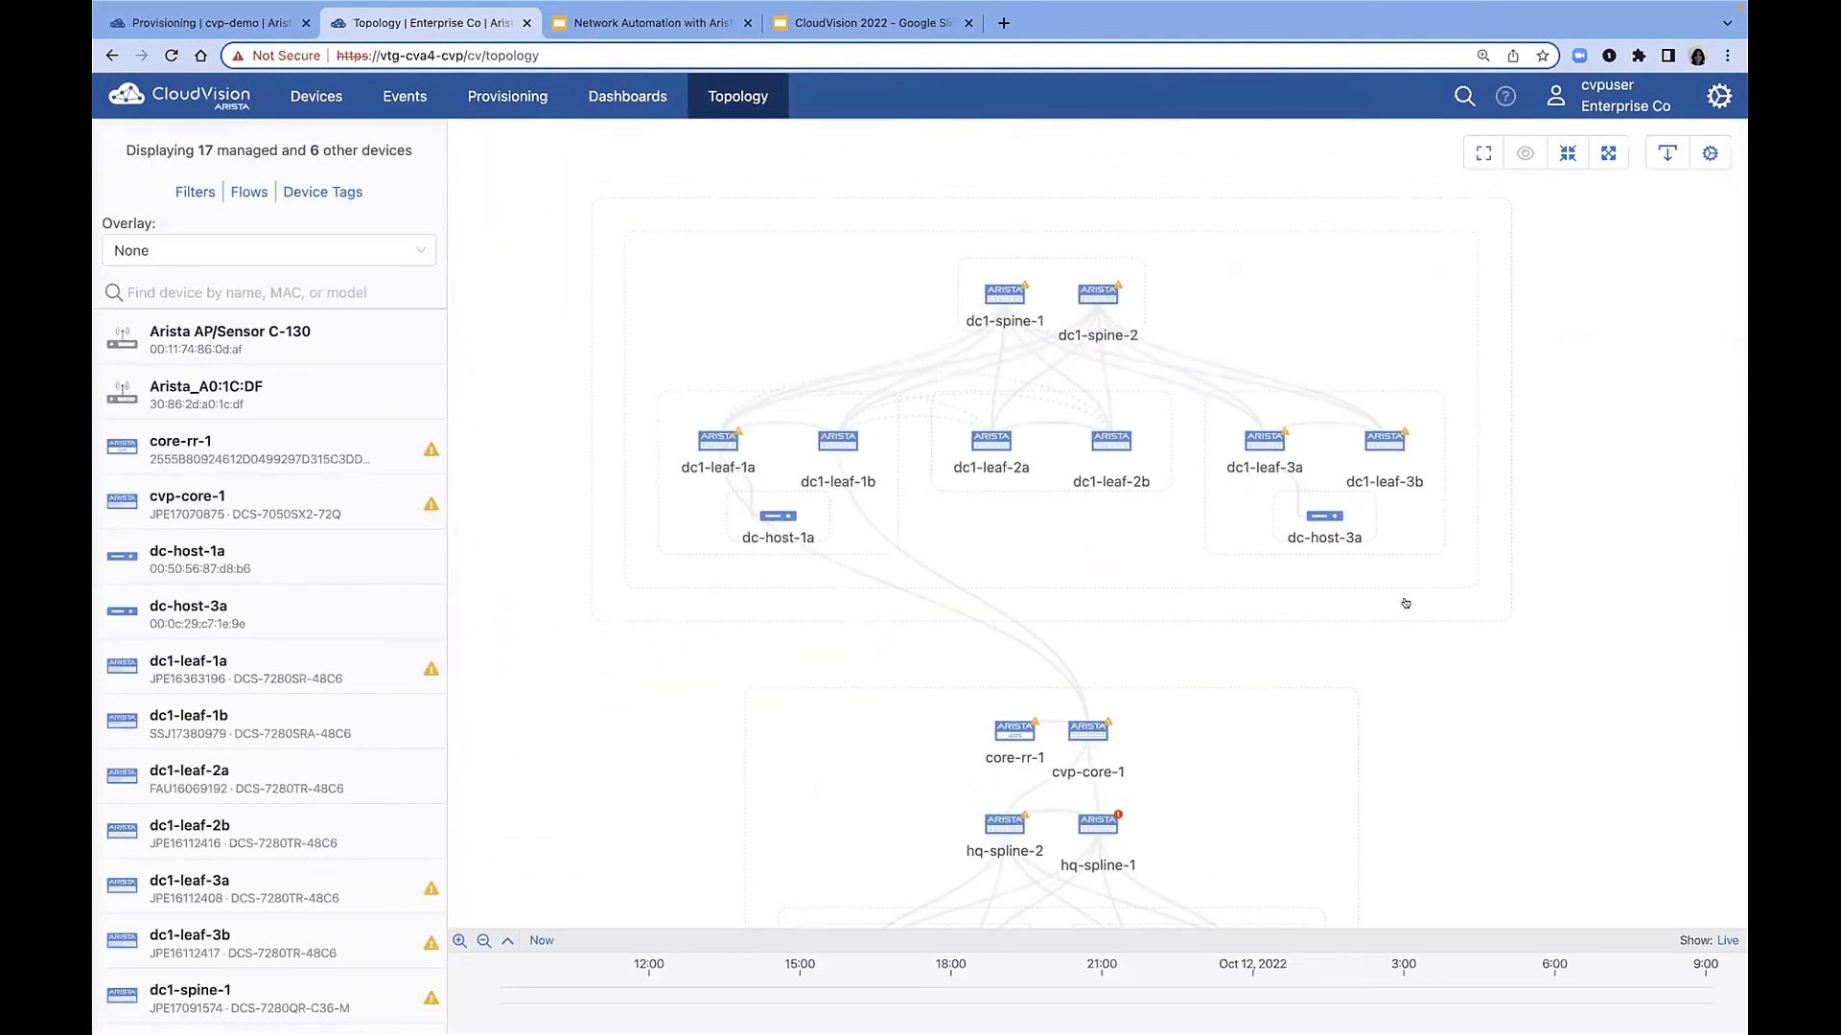
mouse_move(1390, 444)
click(316, 251)
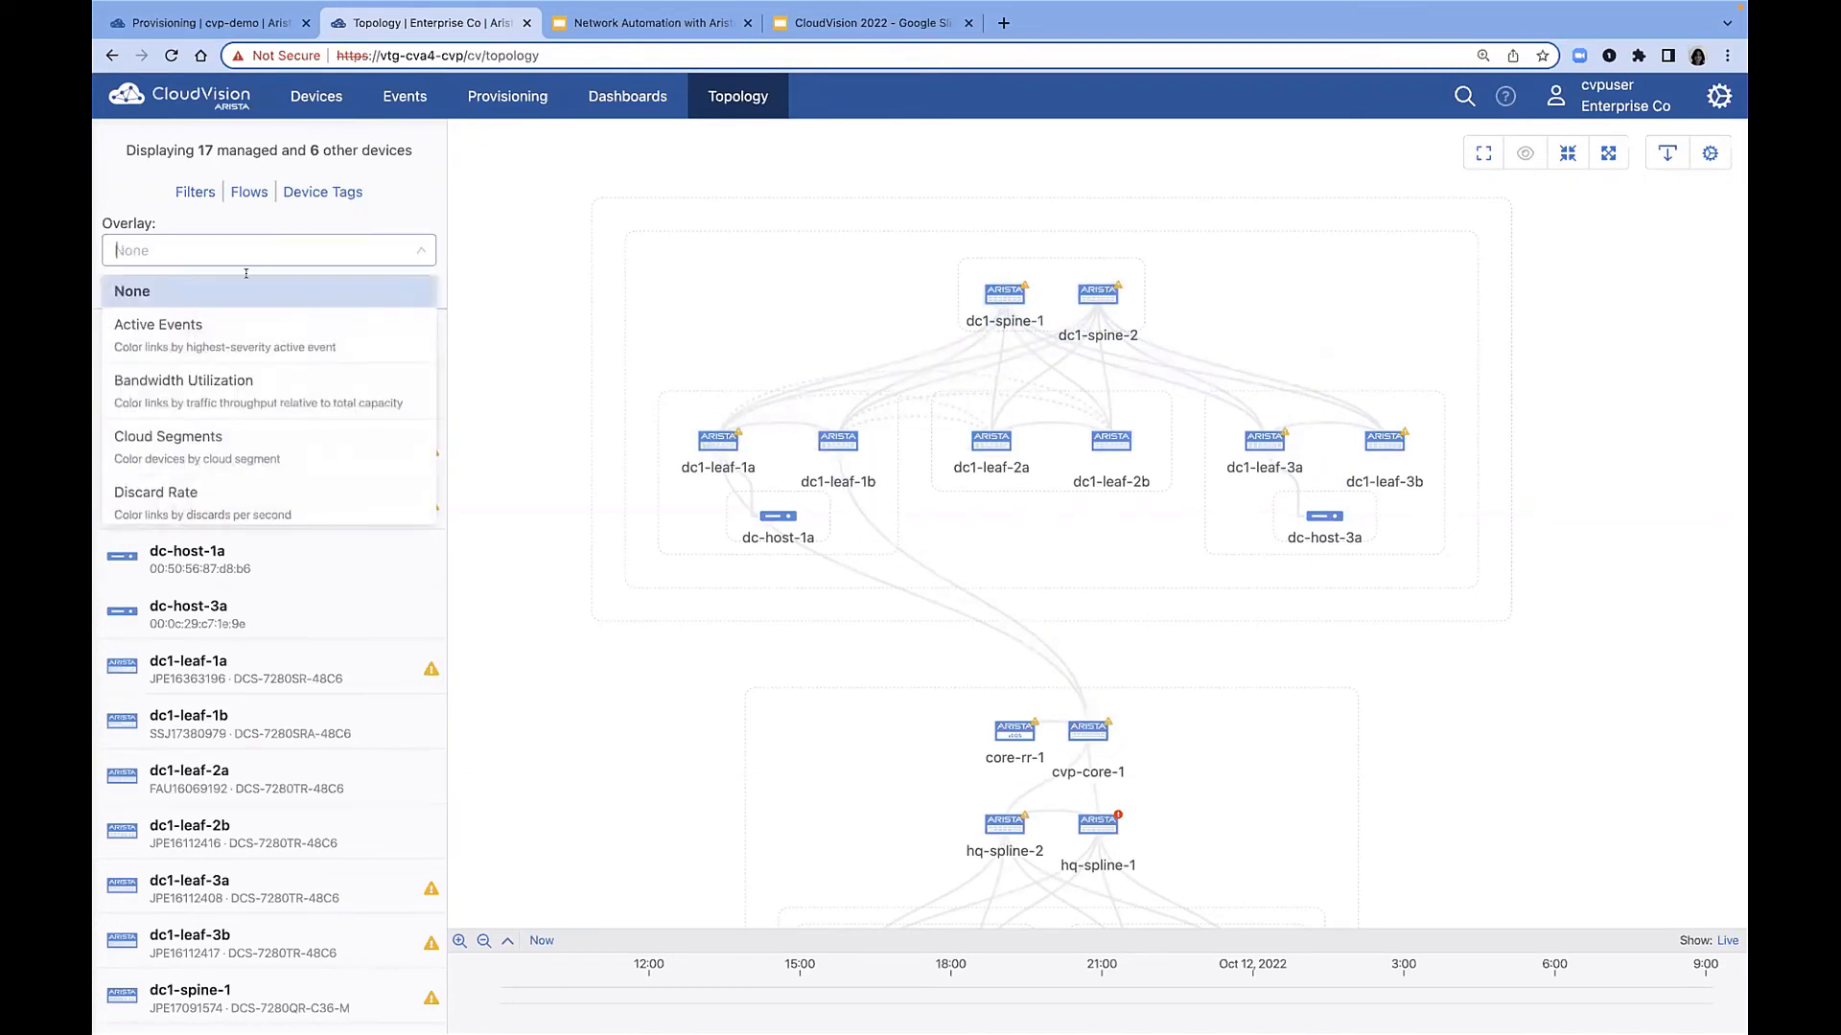
scroll(219, 445, down, 5)
click(219, 433)
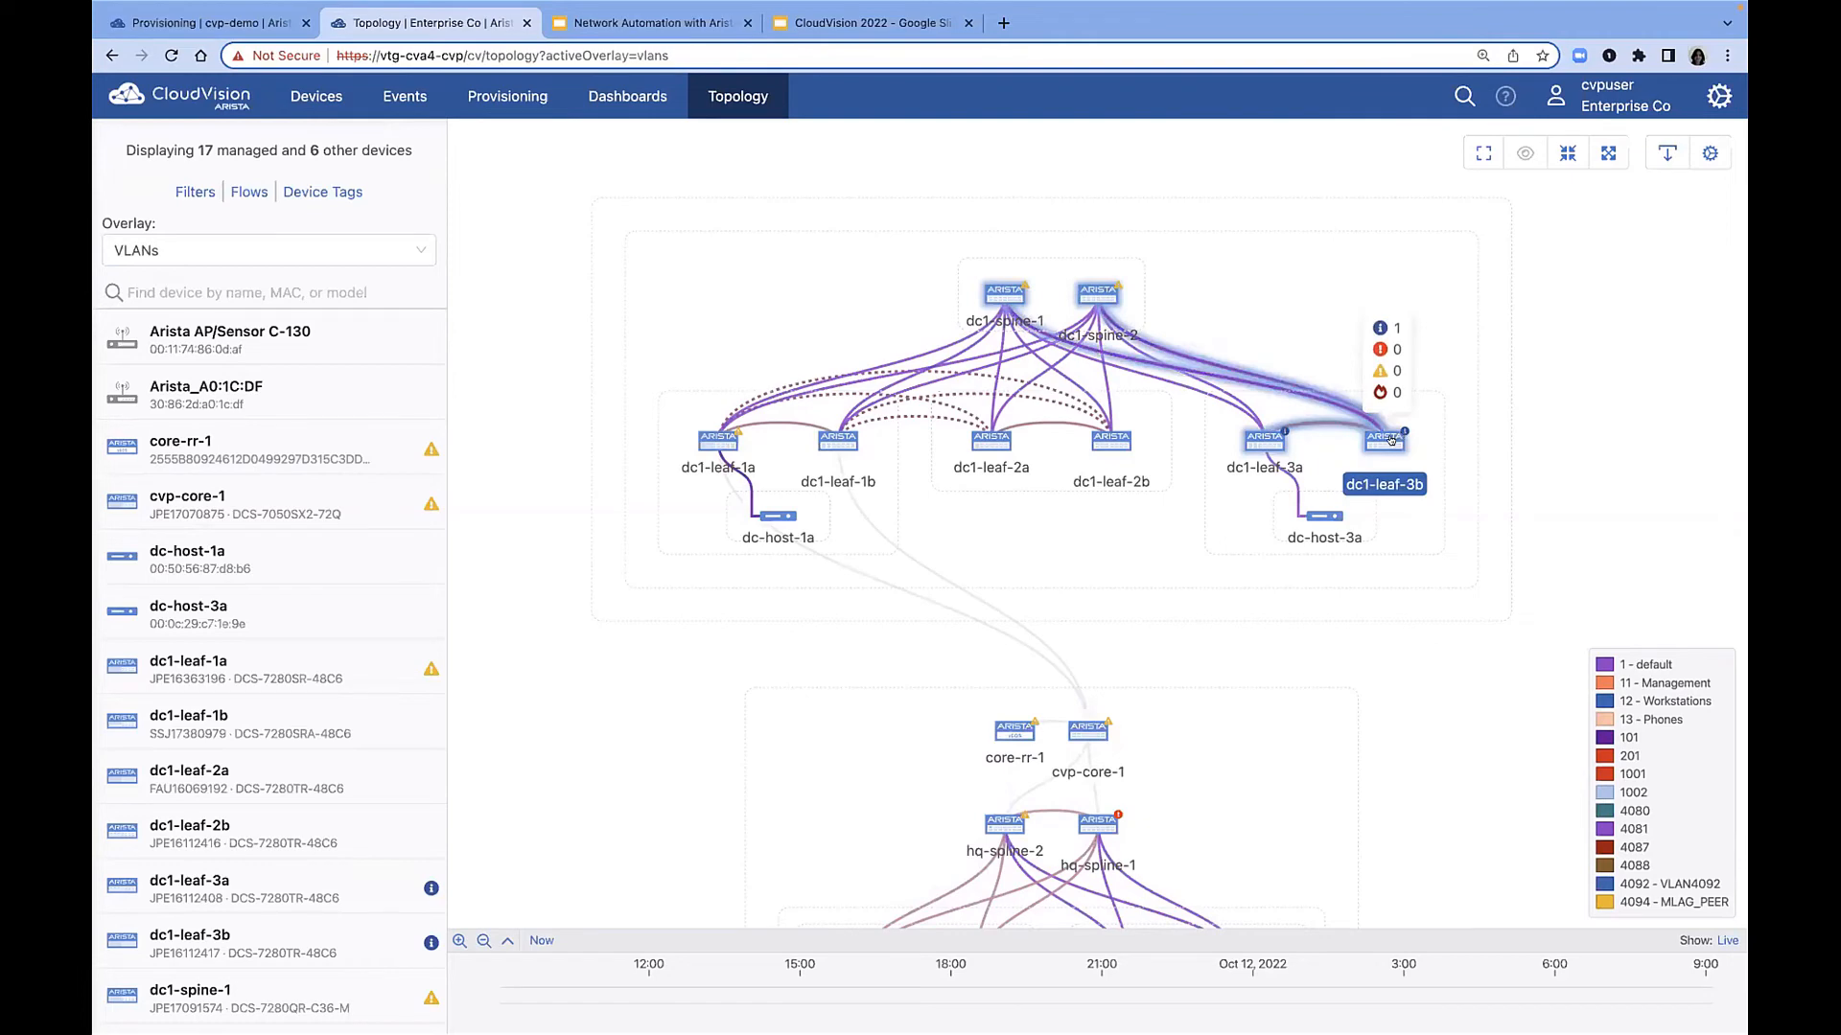
Inspect dc1-leaf-3b's device details and events, and return to the topology to examine its spine and MLAG peer links.
click(1390, 441)
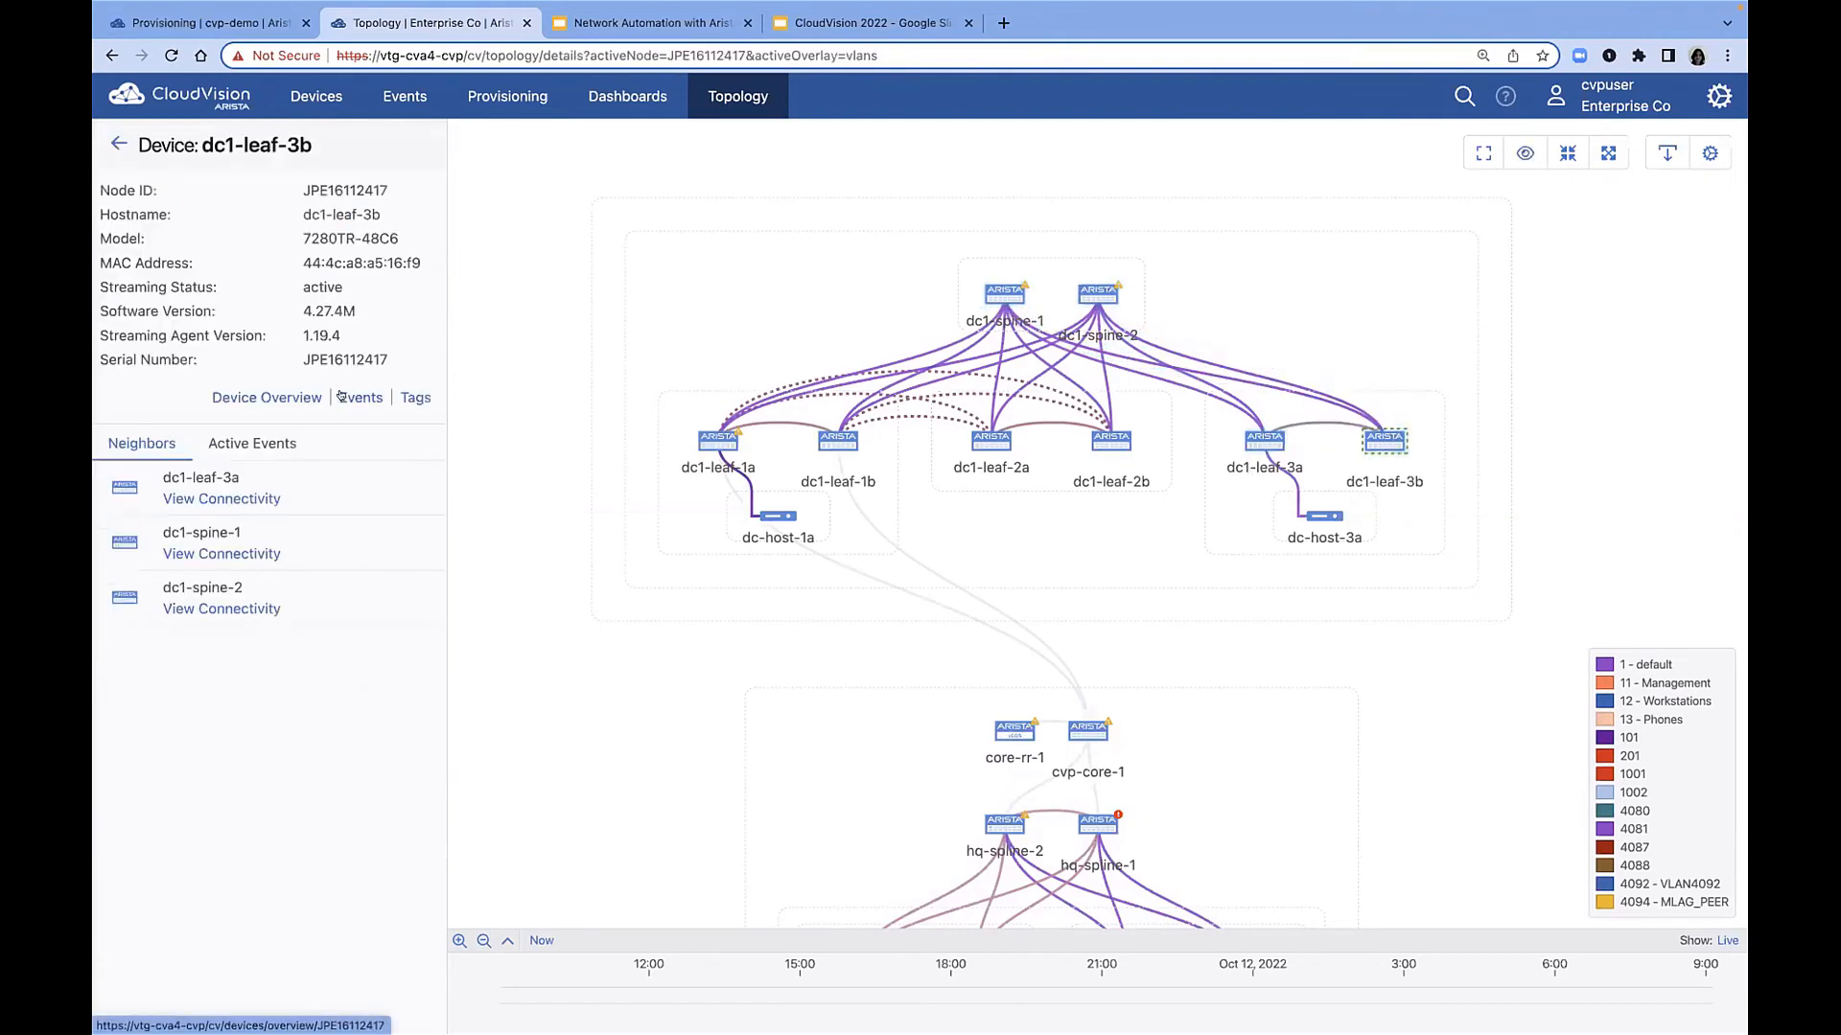
click(361, 400)
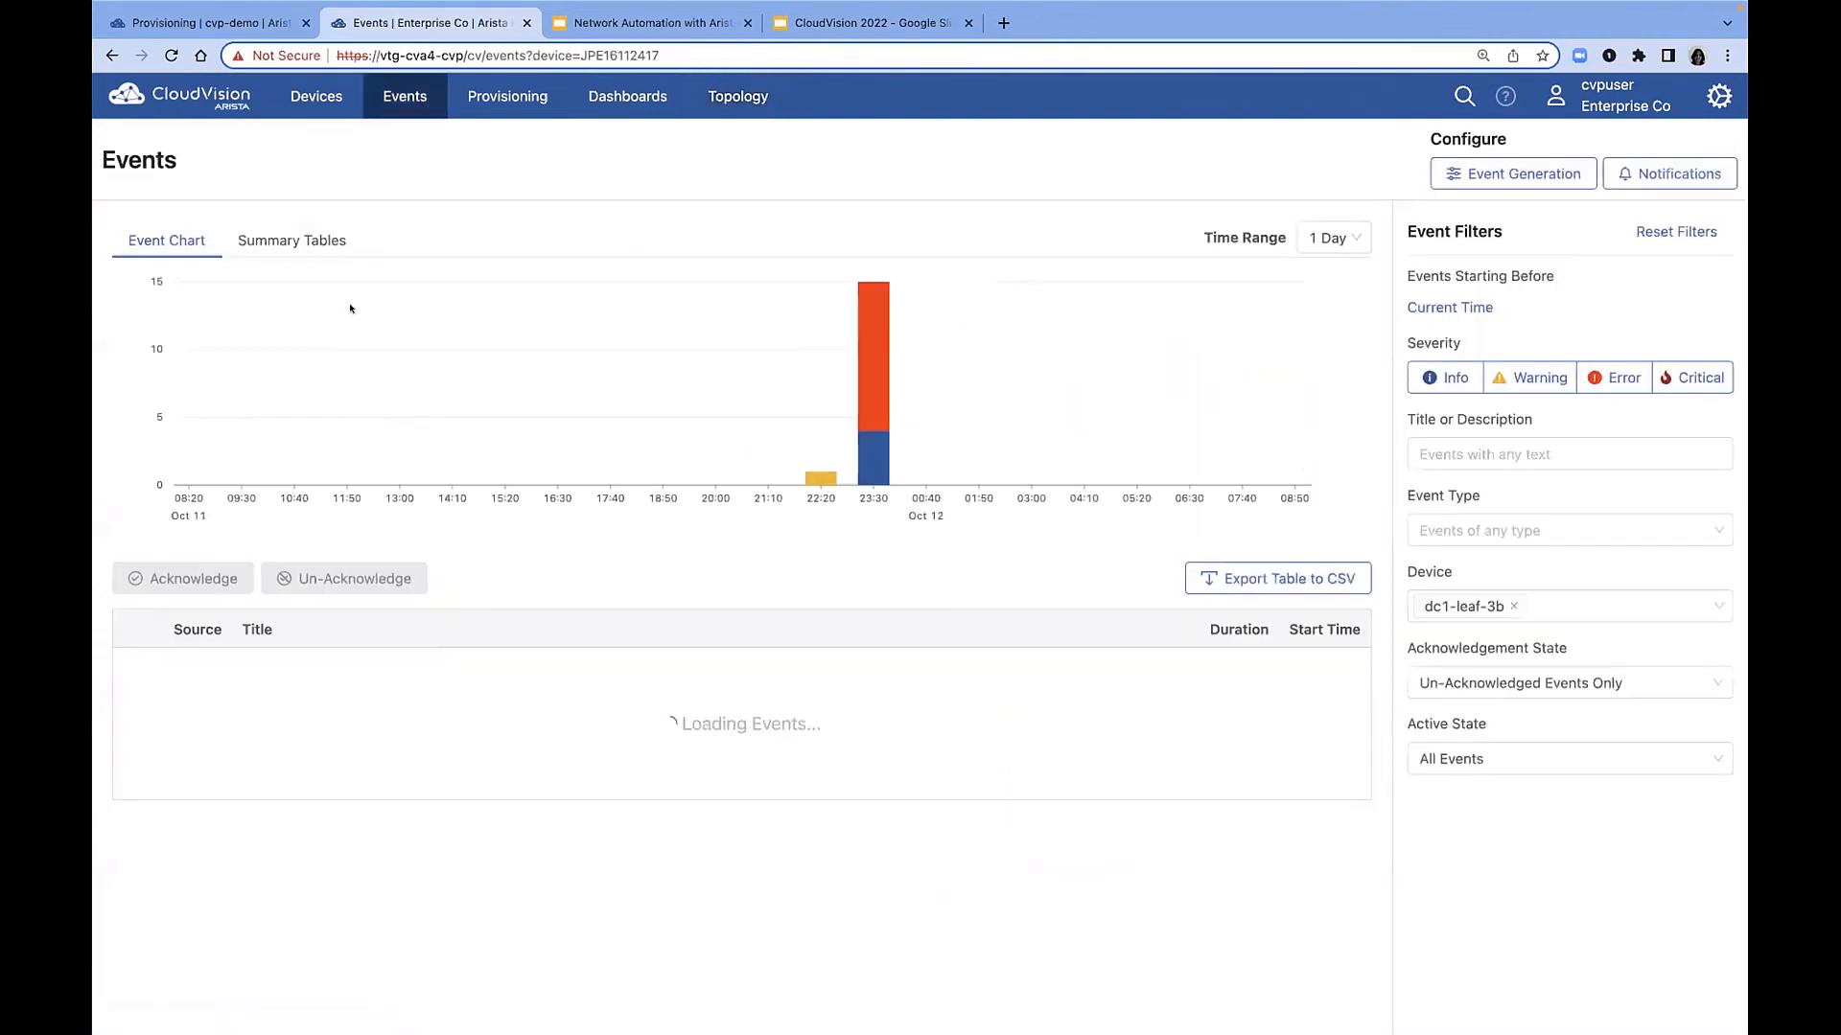
click(737, 95)
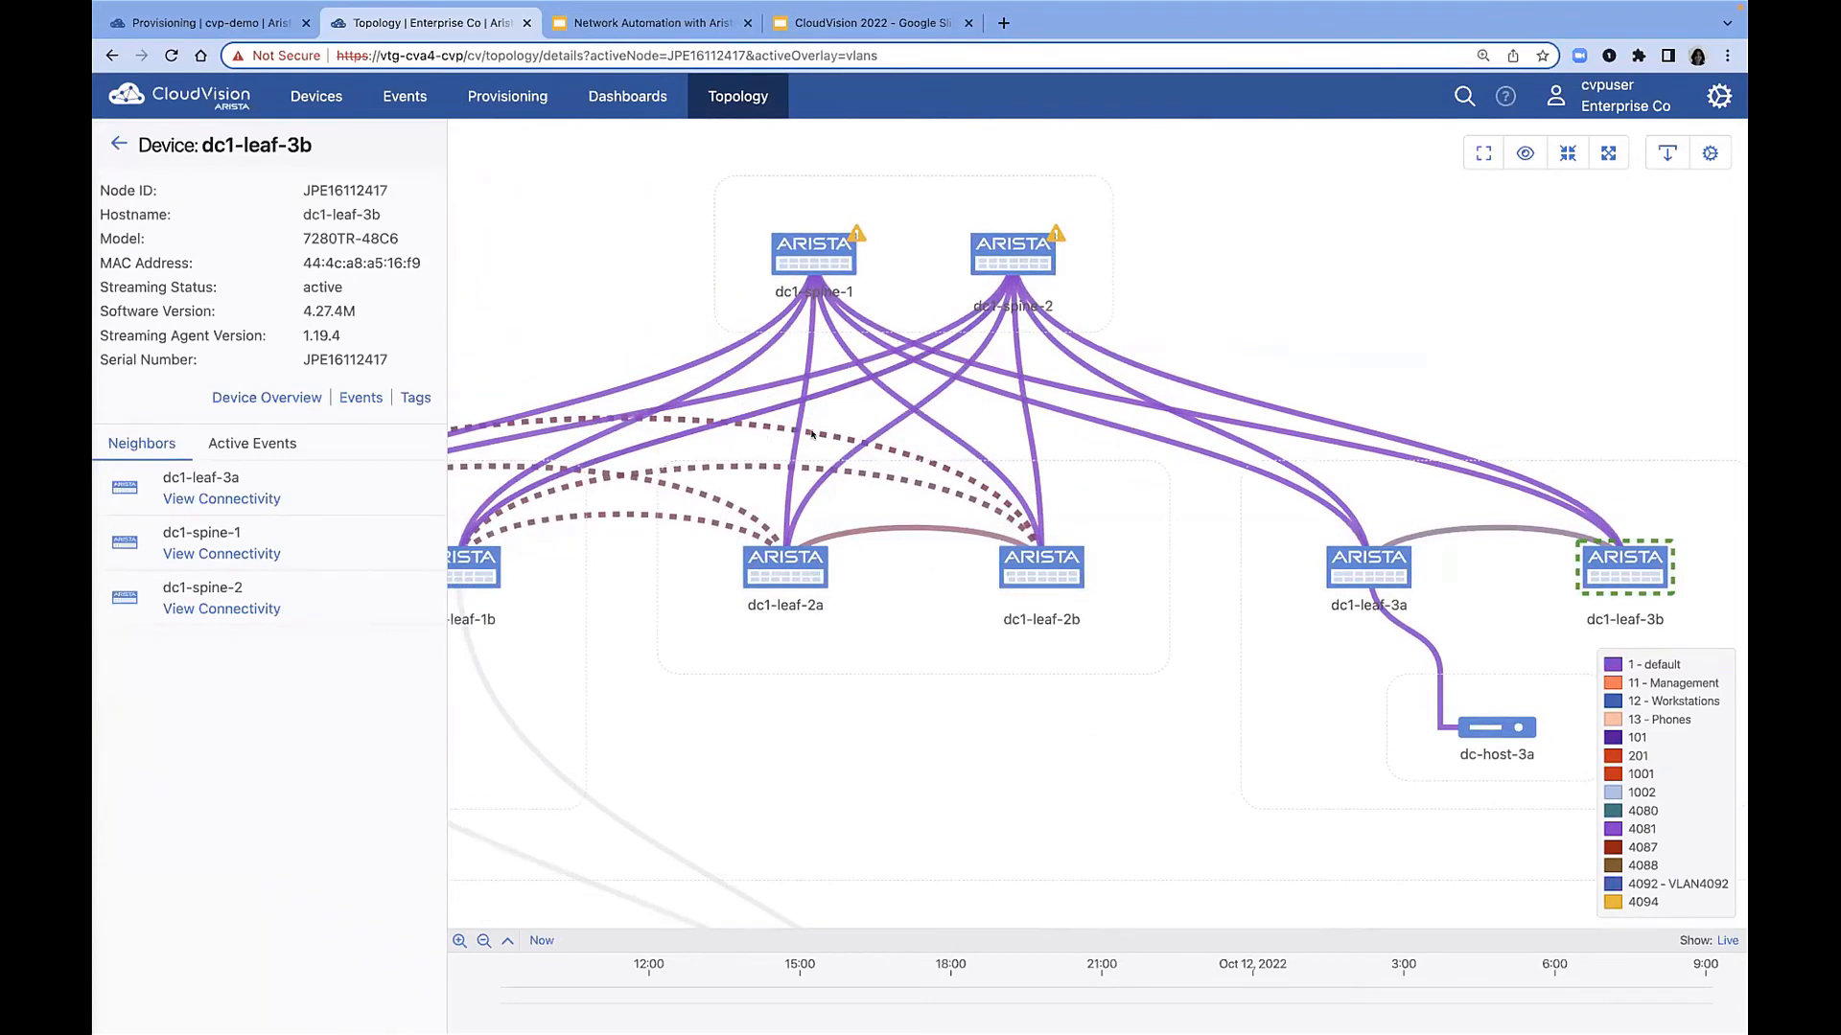
mouse_move(814, 430)
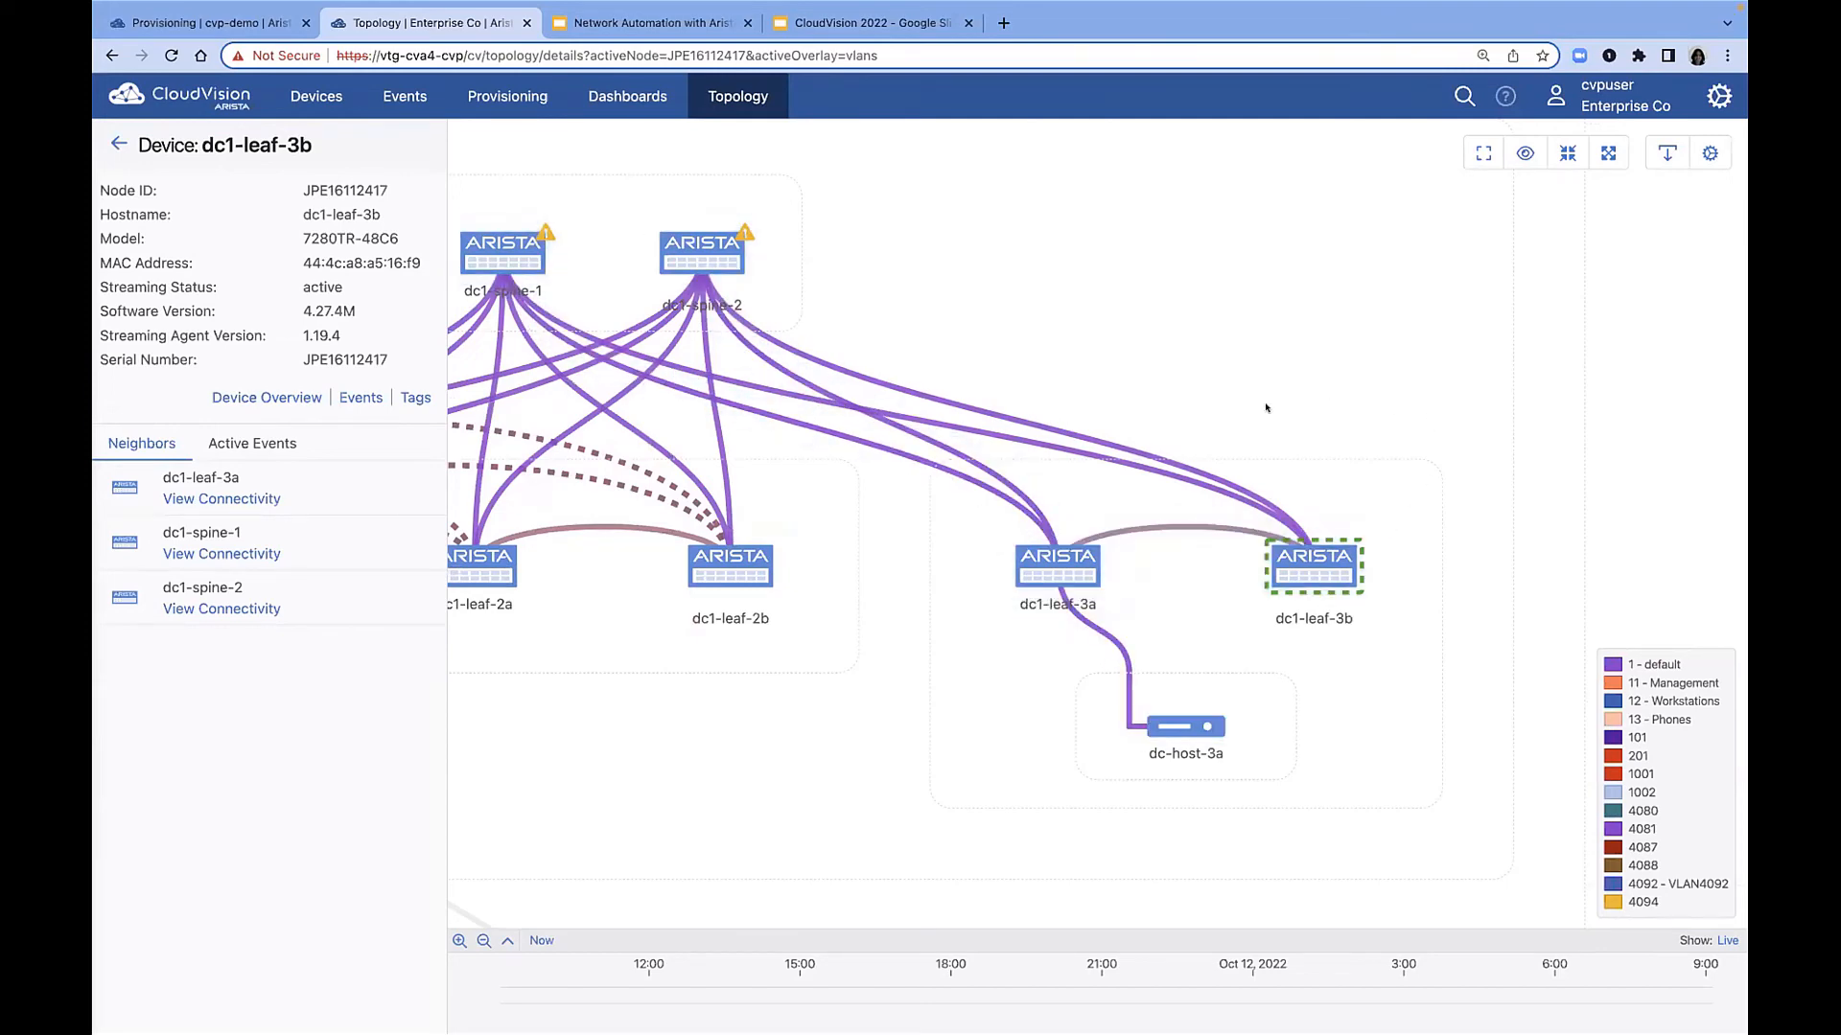
drag(1265, 408, 1580, 354)
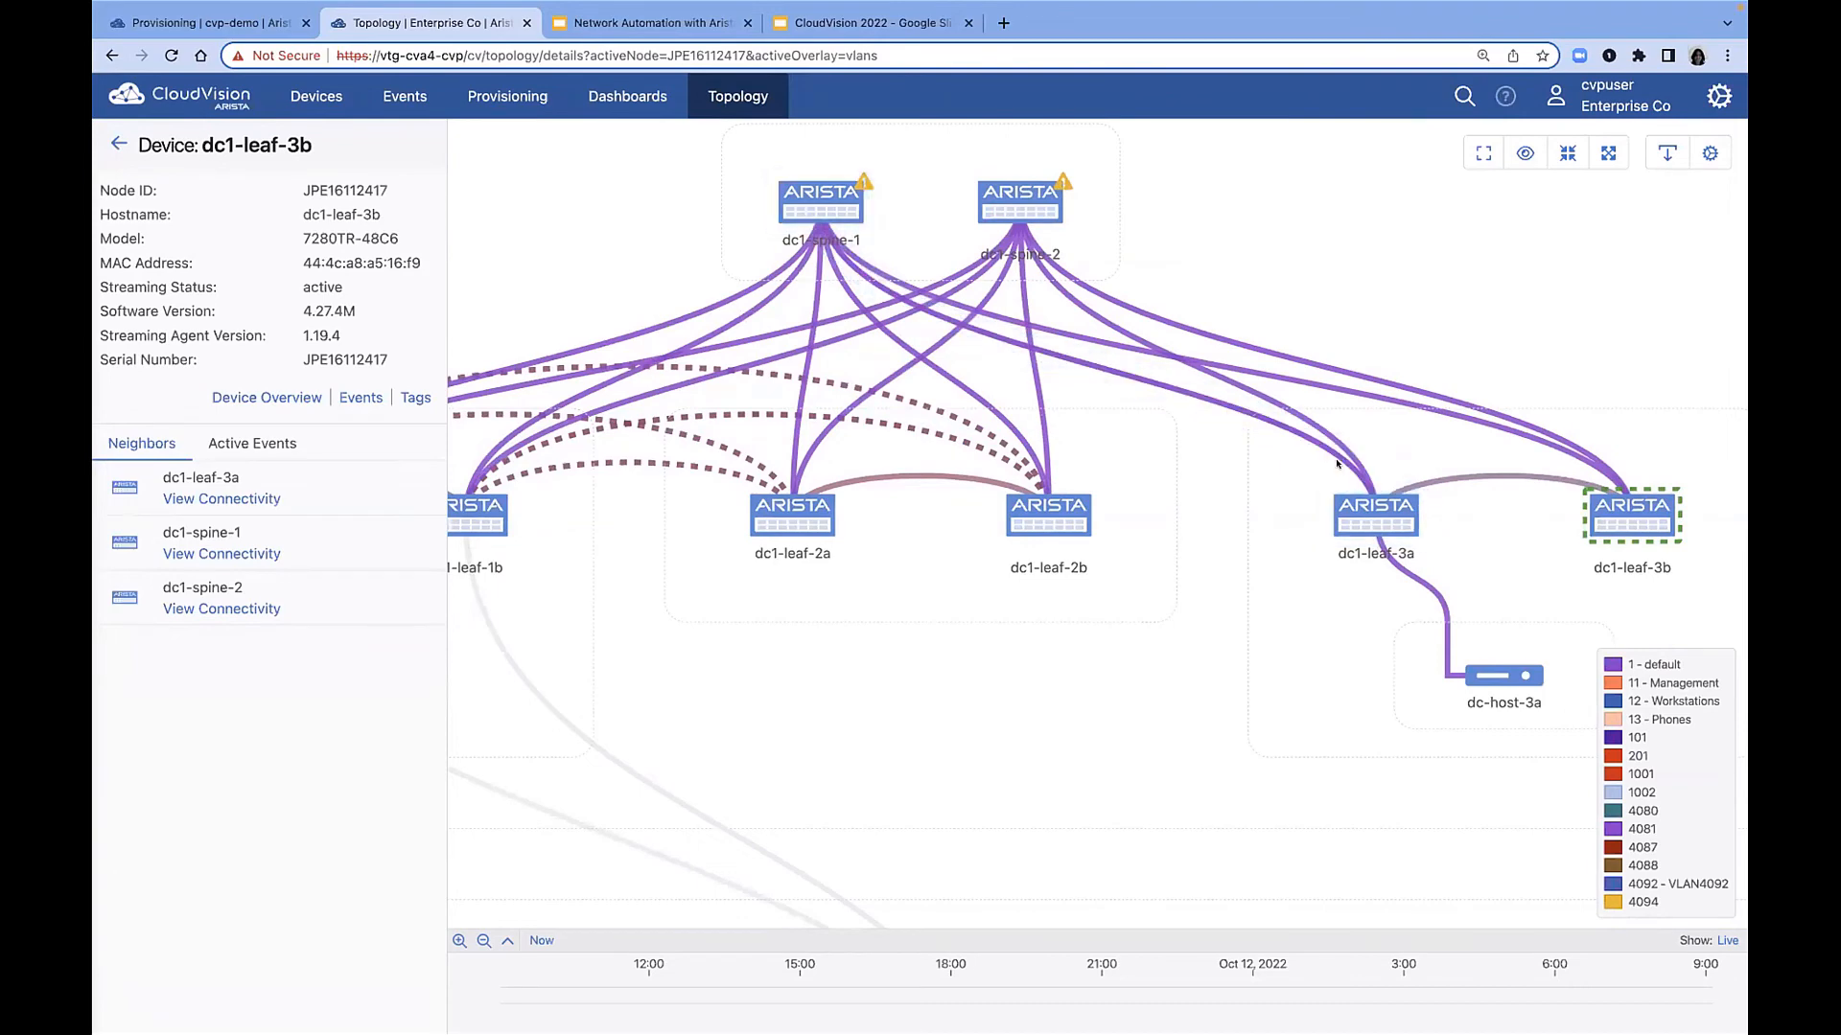
Show the whole DC-1 fabric in the topology and switch the timeline to live.
scroll(1151, 686, down, 3)
scroll(1150, 687, down, 2)
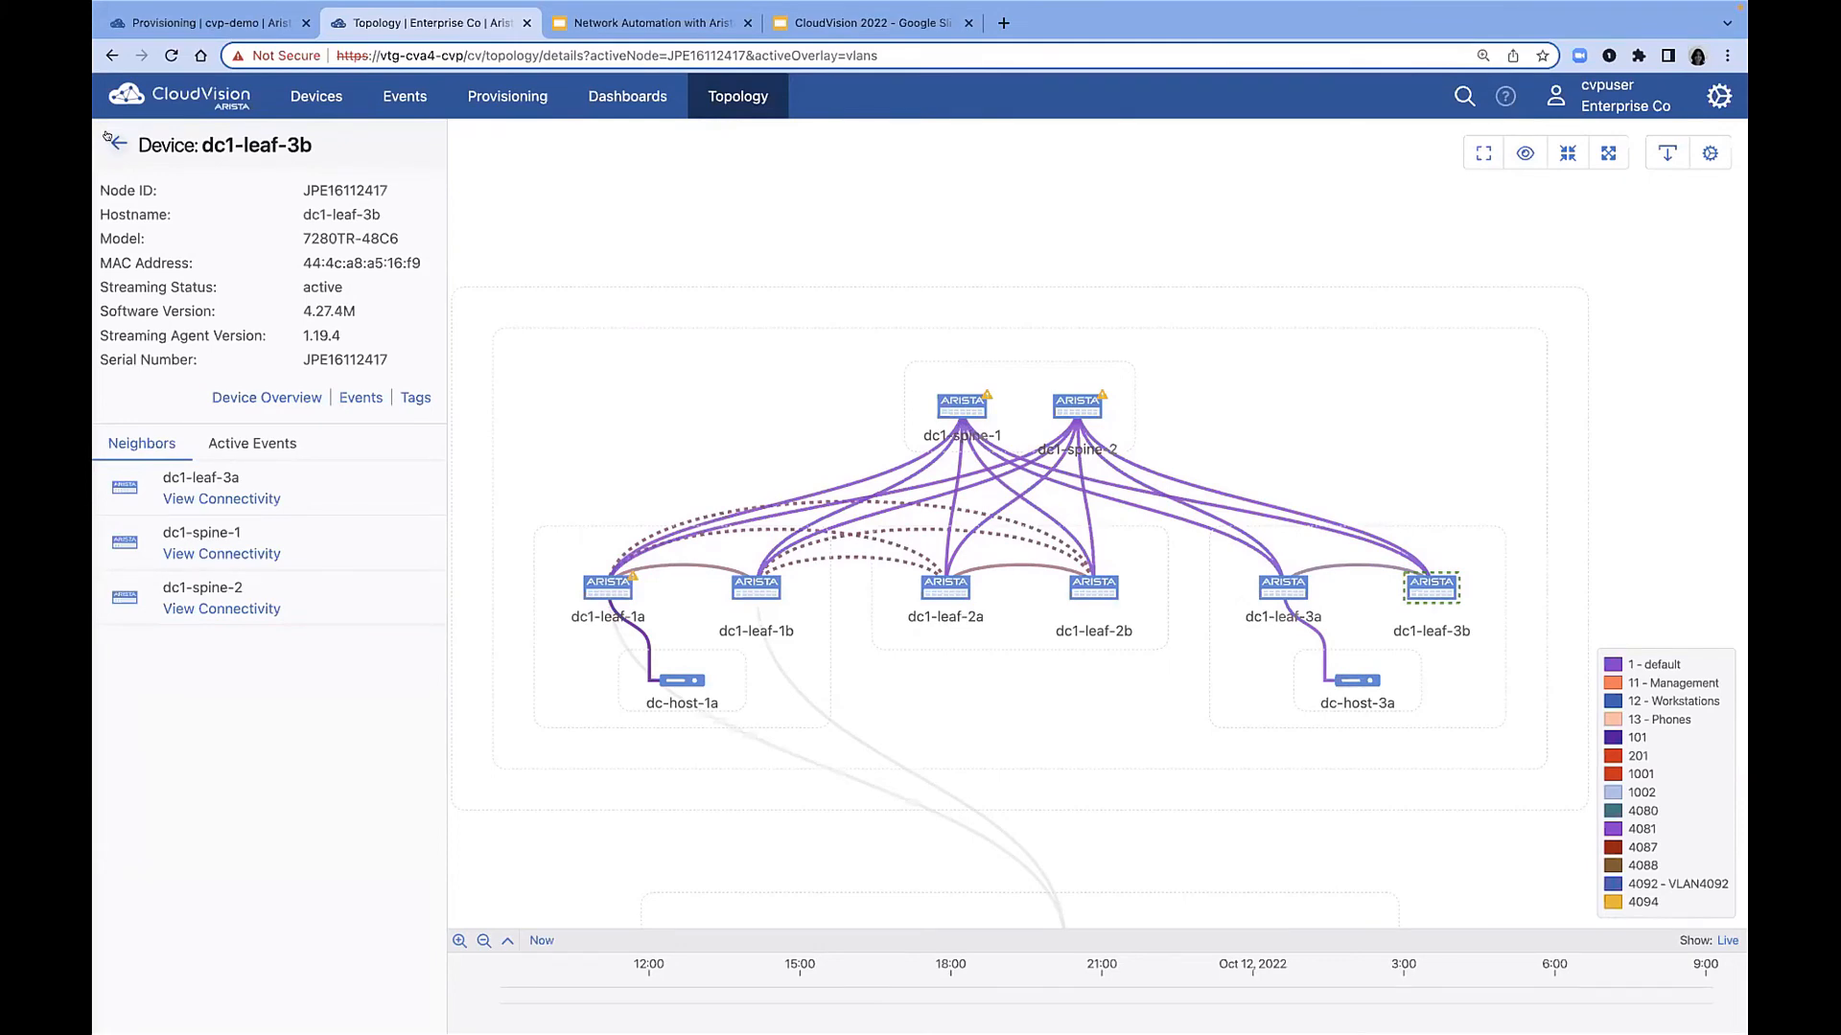
click(1717, 937)
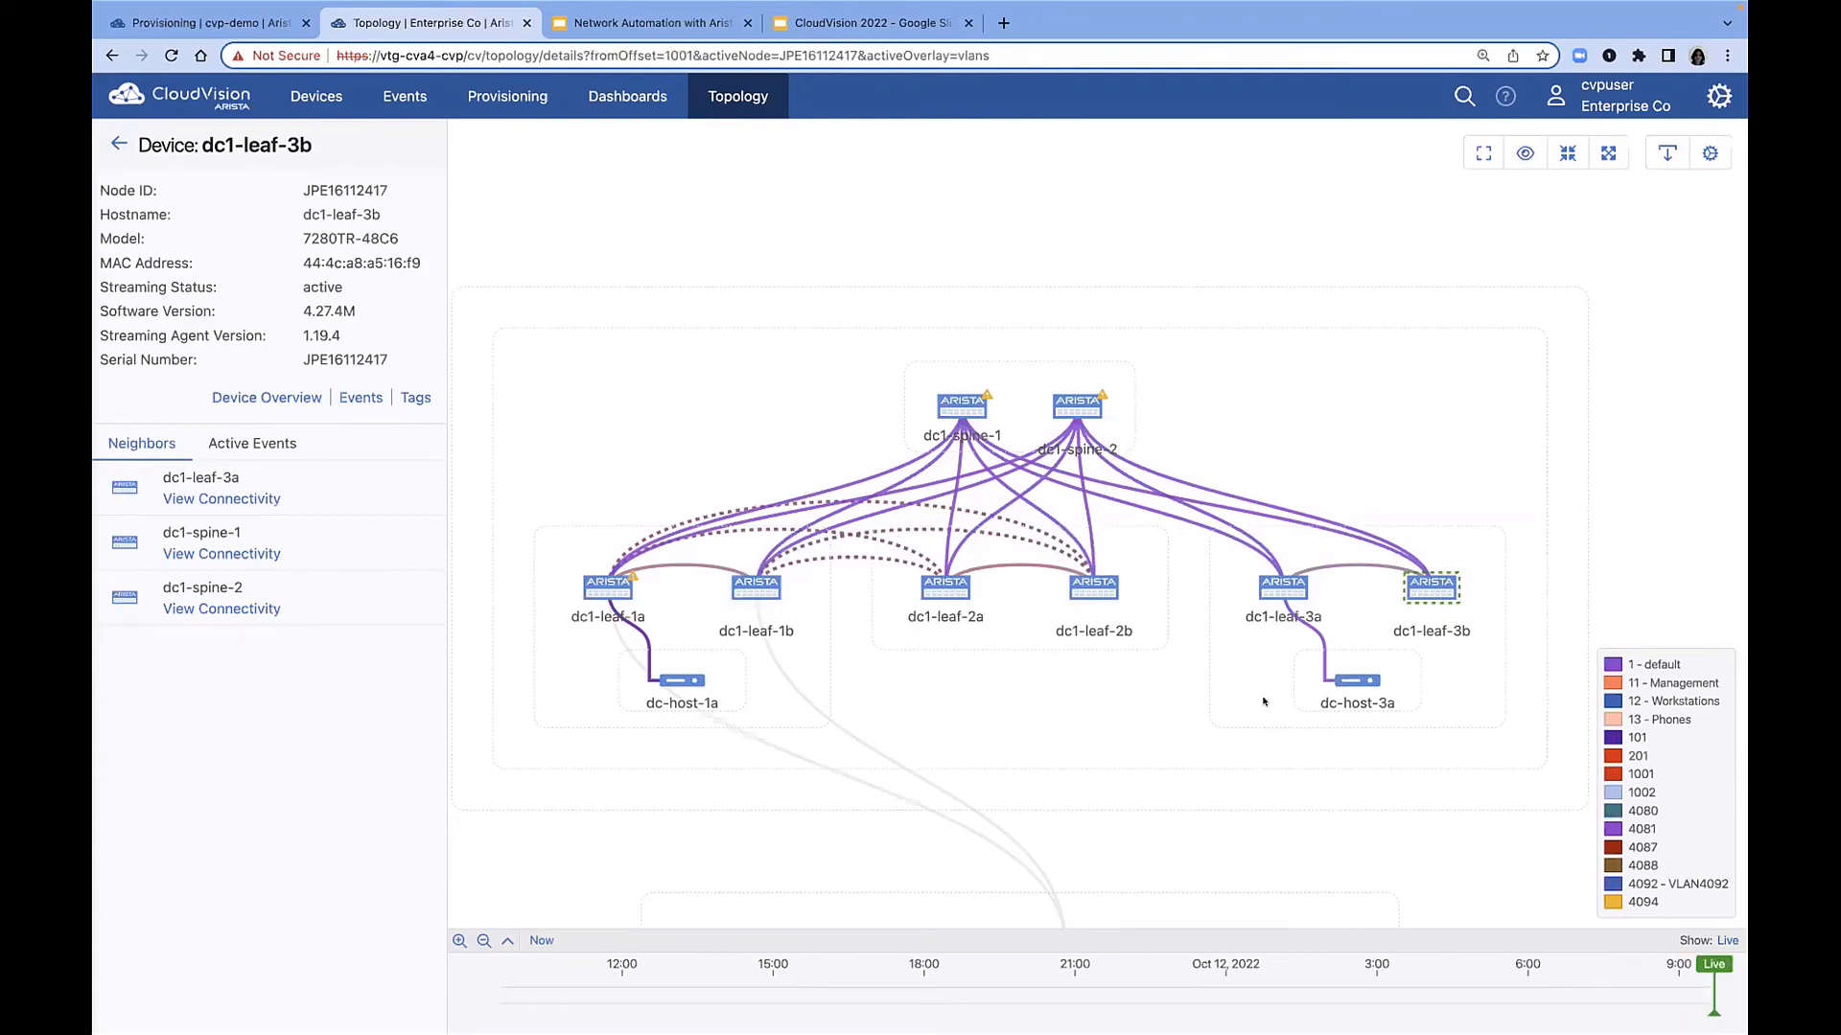
Open the CVP Demo Lab dashboard and examine its device status, MLAG summary and BGP summary for dc1-leaf-3a and dc1-leaf-3b.
click(627, 96)
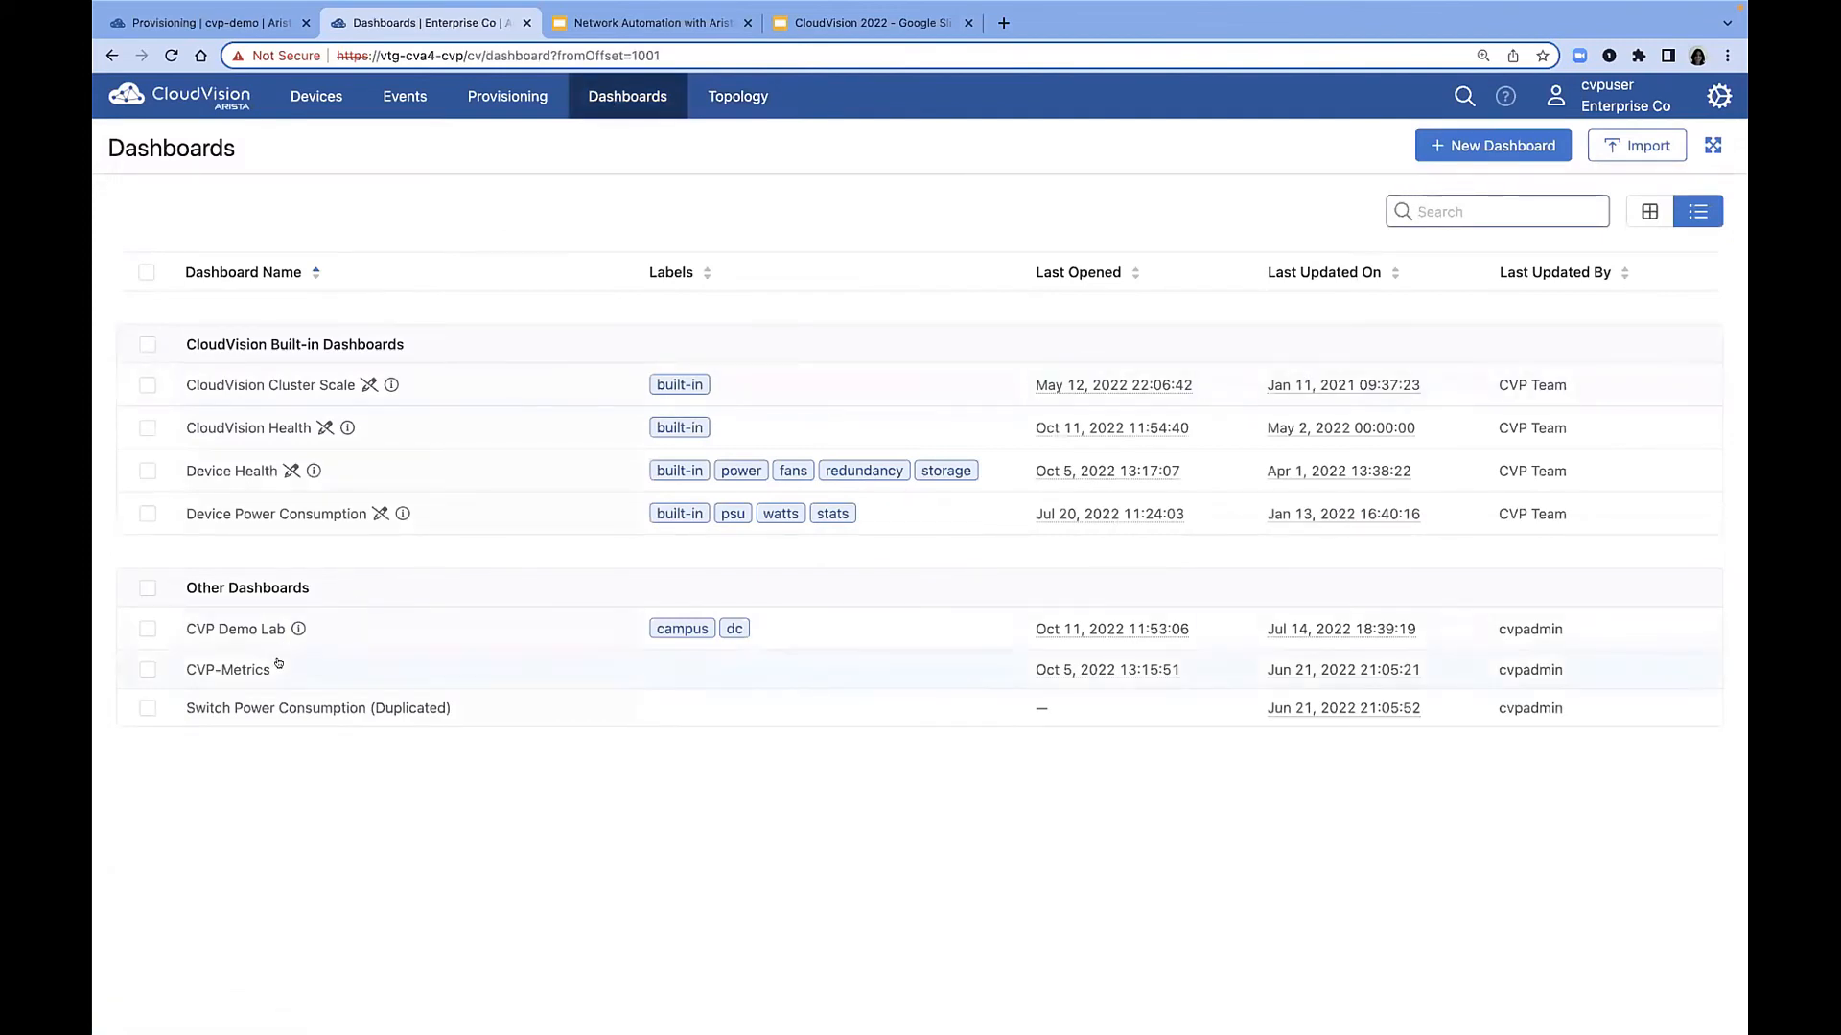
click(270, 628)
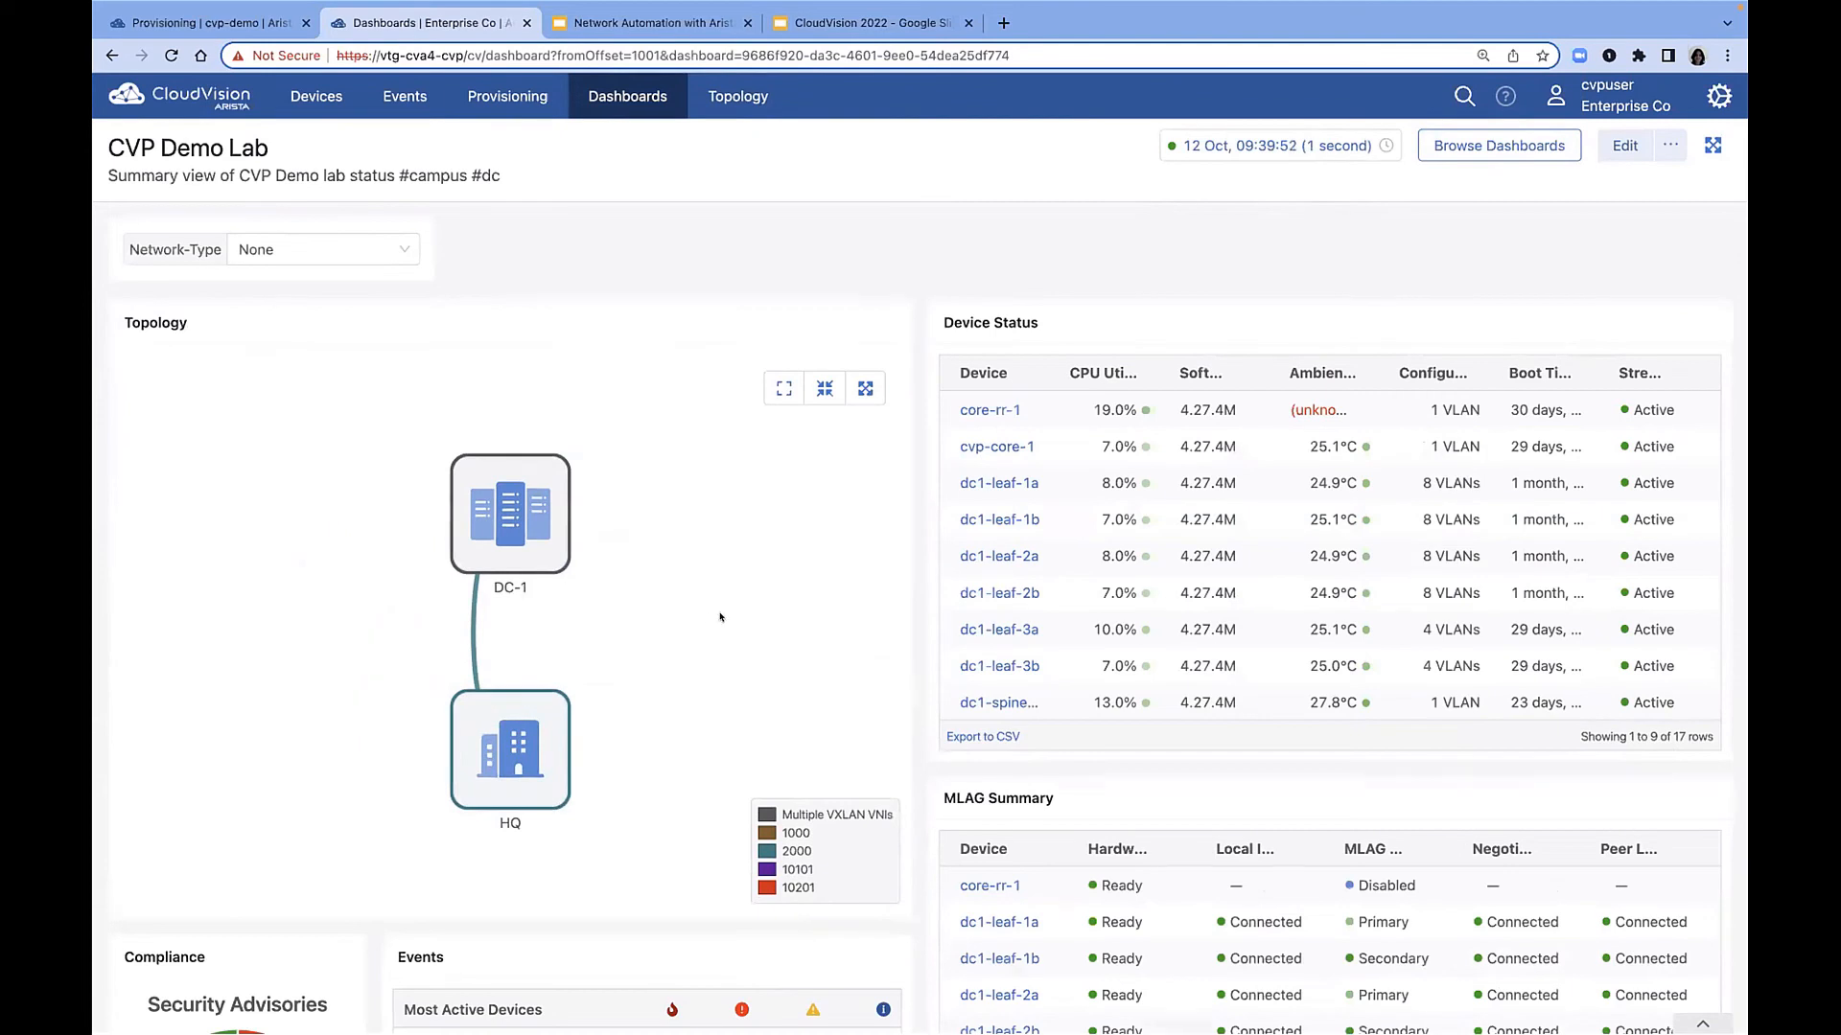
scroll(1010, 781, down, 5)
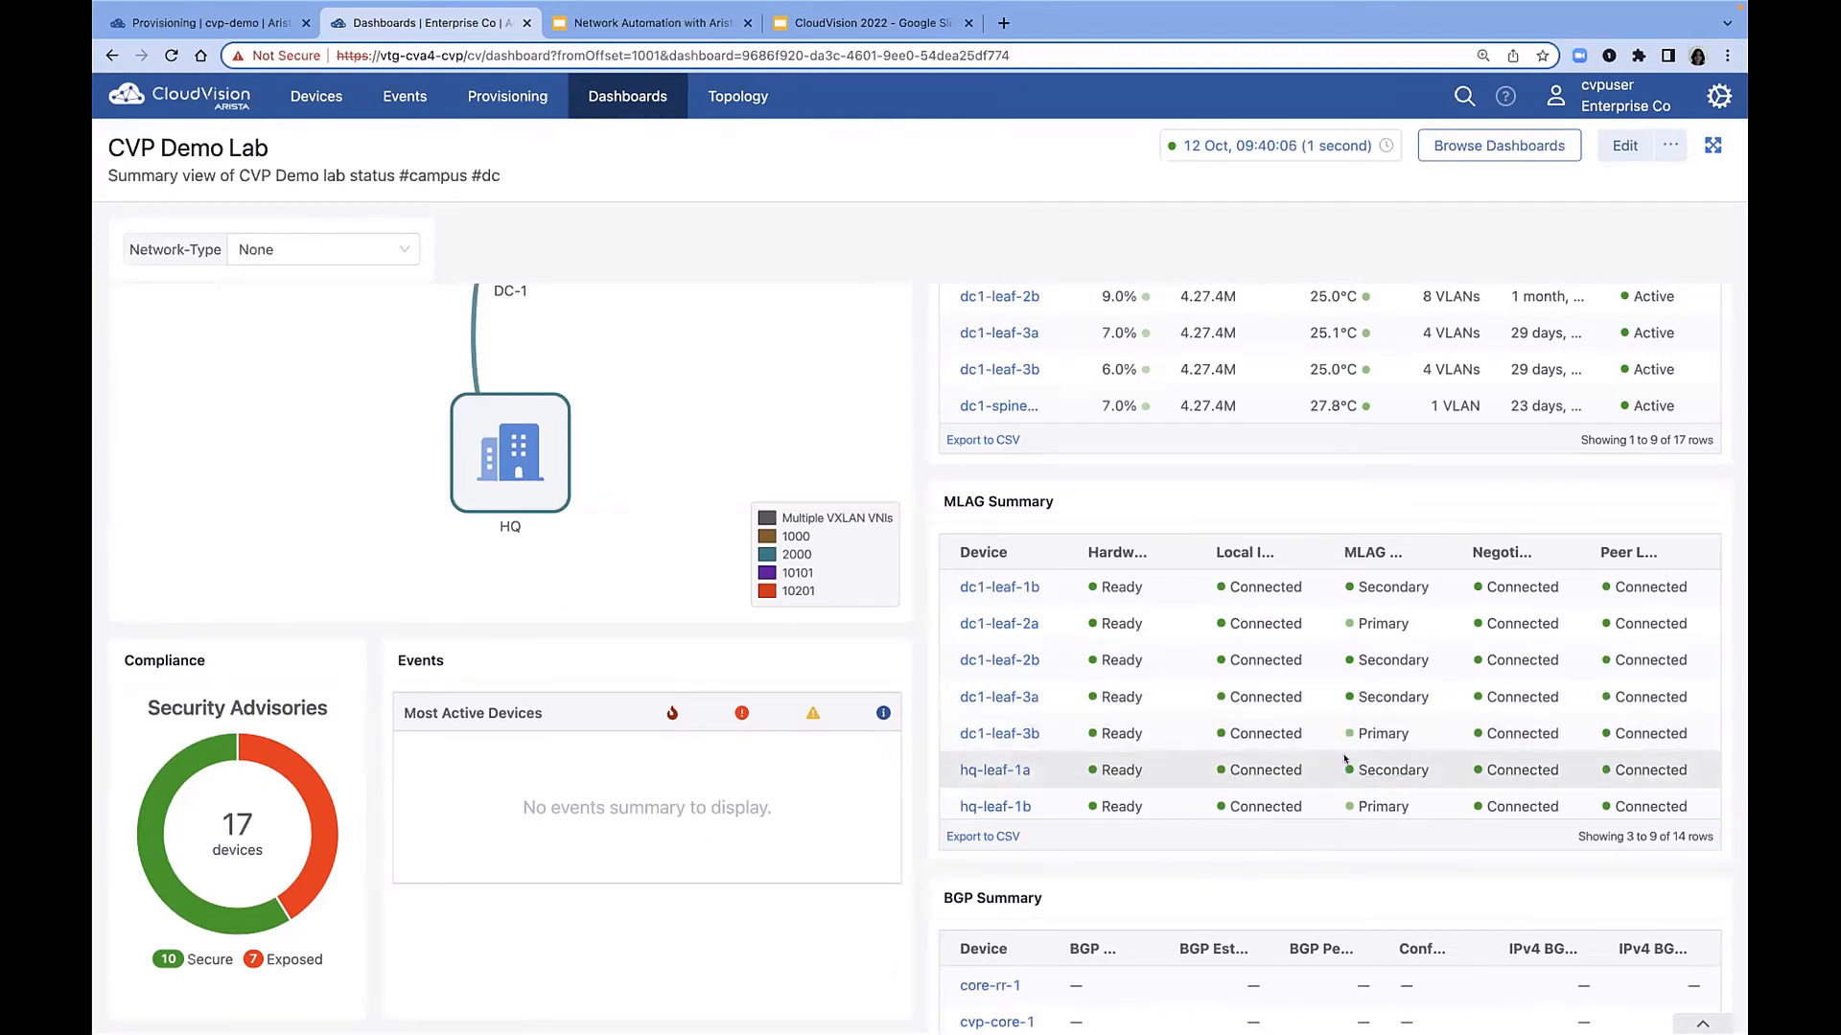
scroll(1345, 759, down, 3)
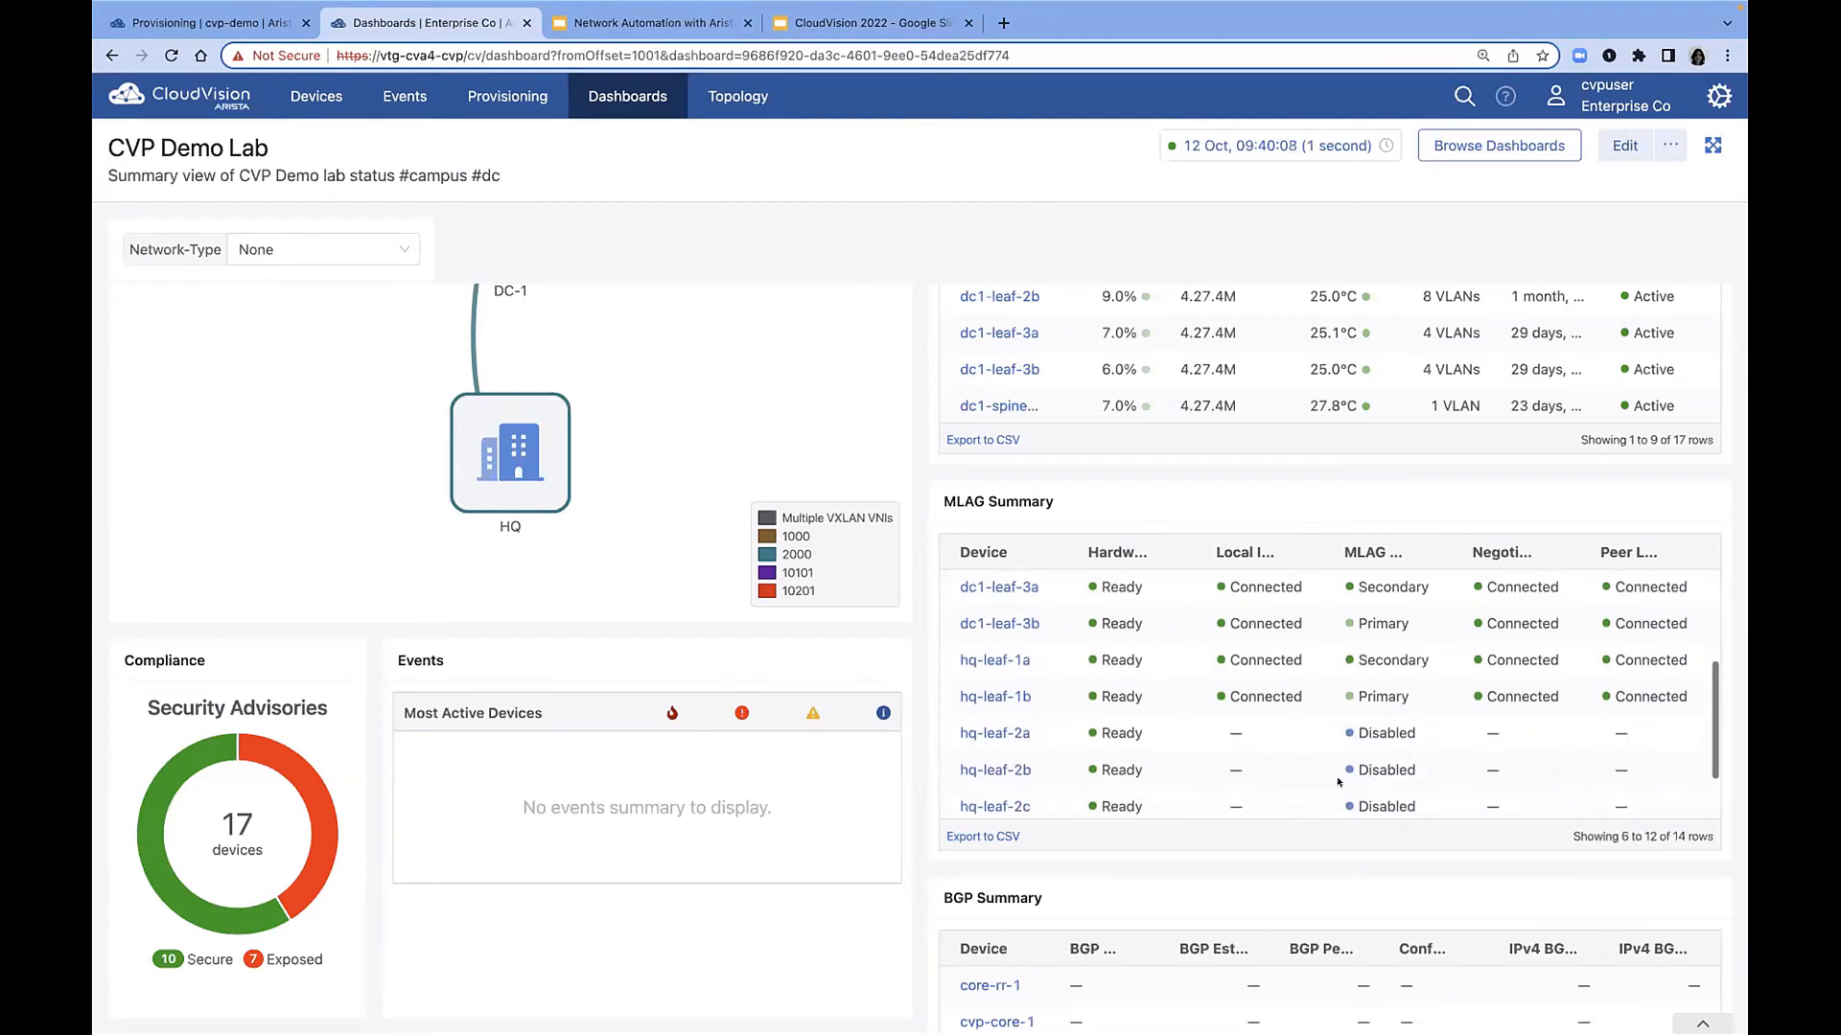
scroll(1336, 881, down, 3)
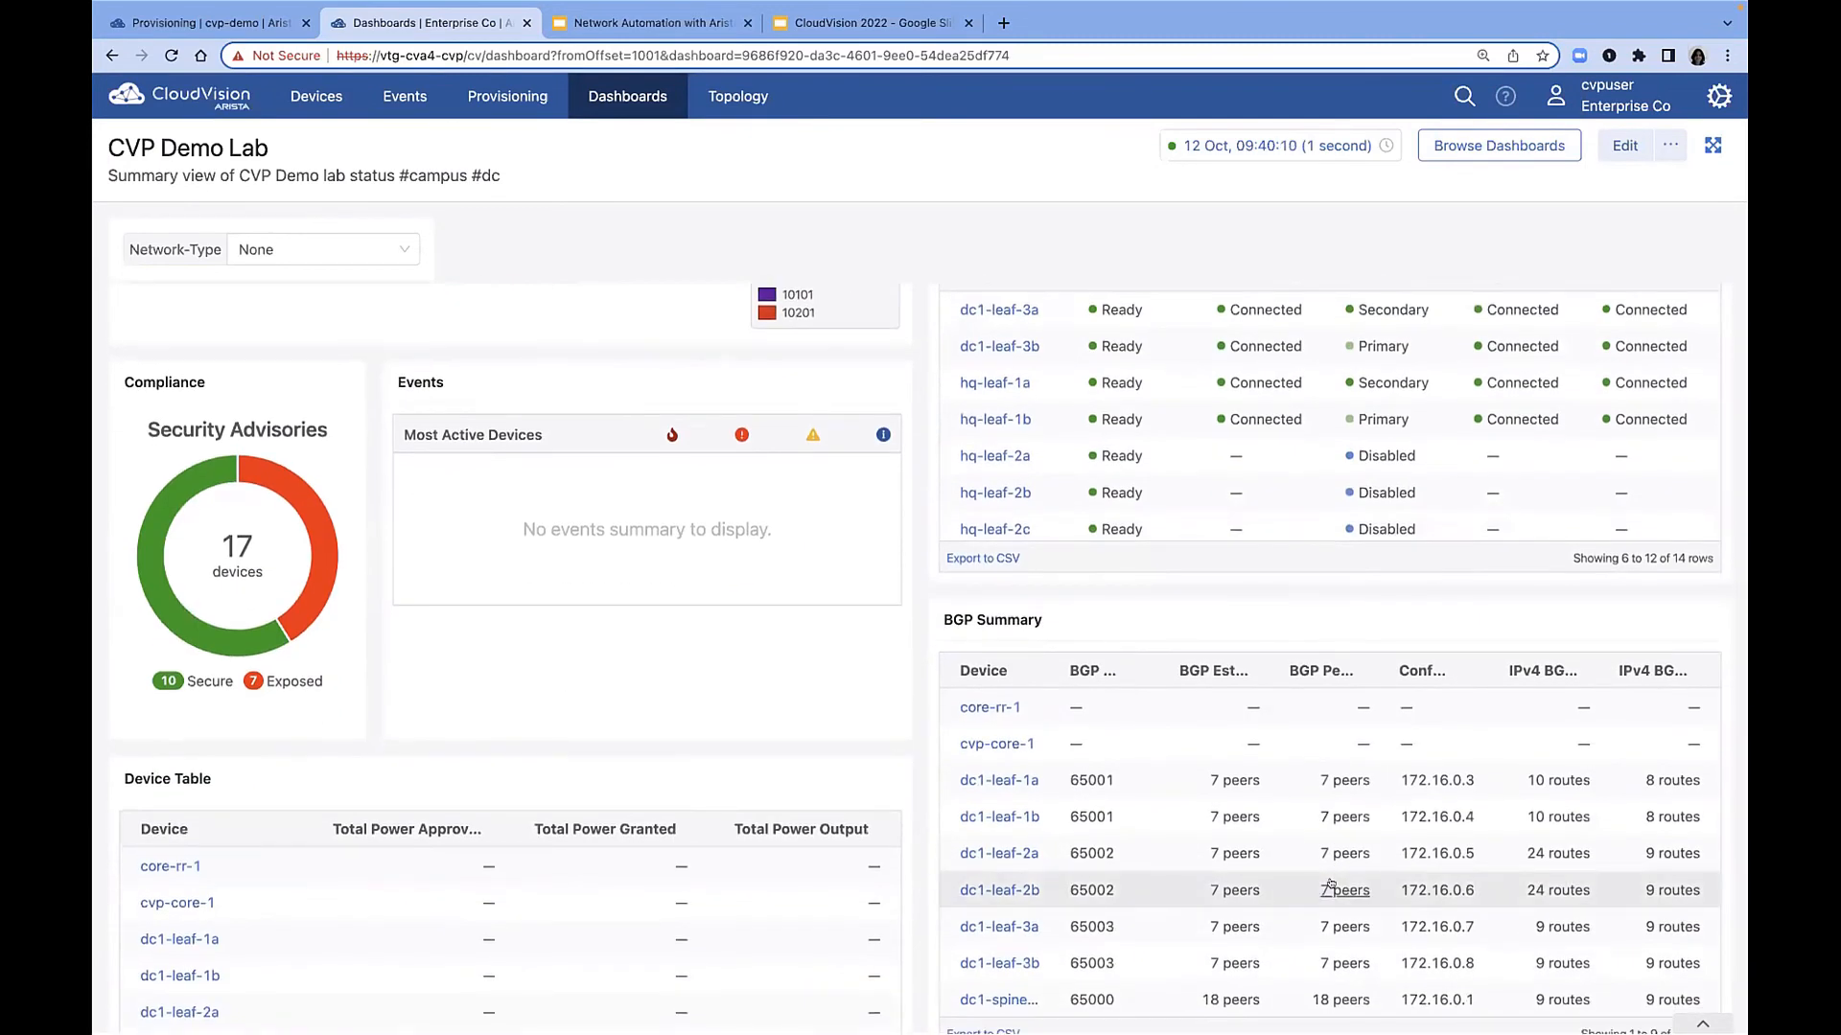
scroll(1335, 882, down, 1)
scroll(1335, 882, down, 3)
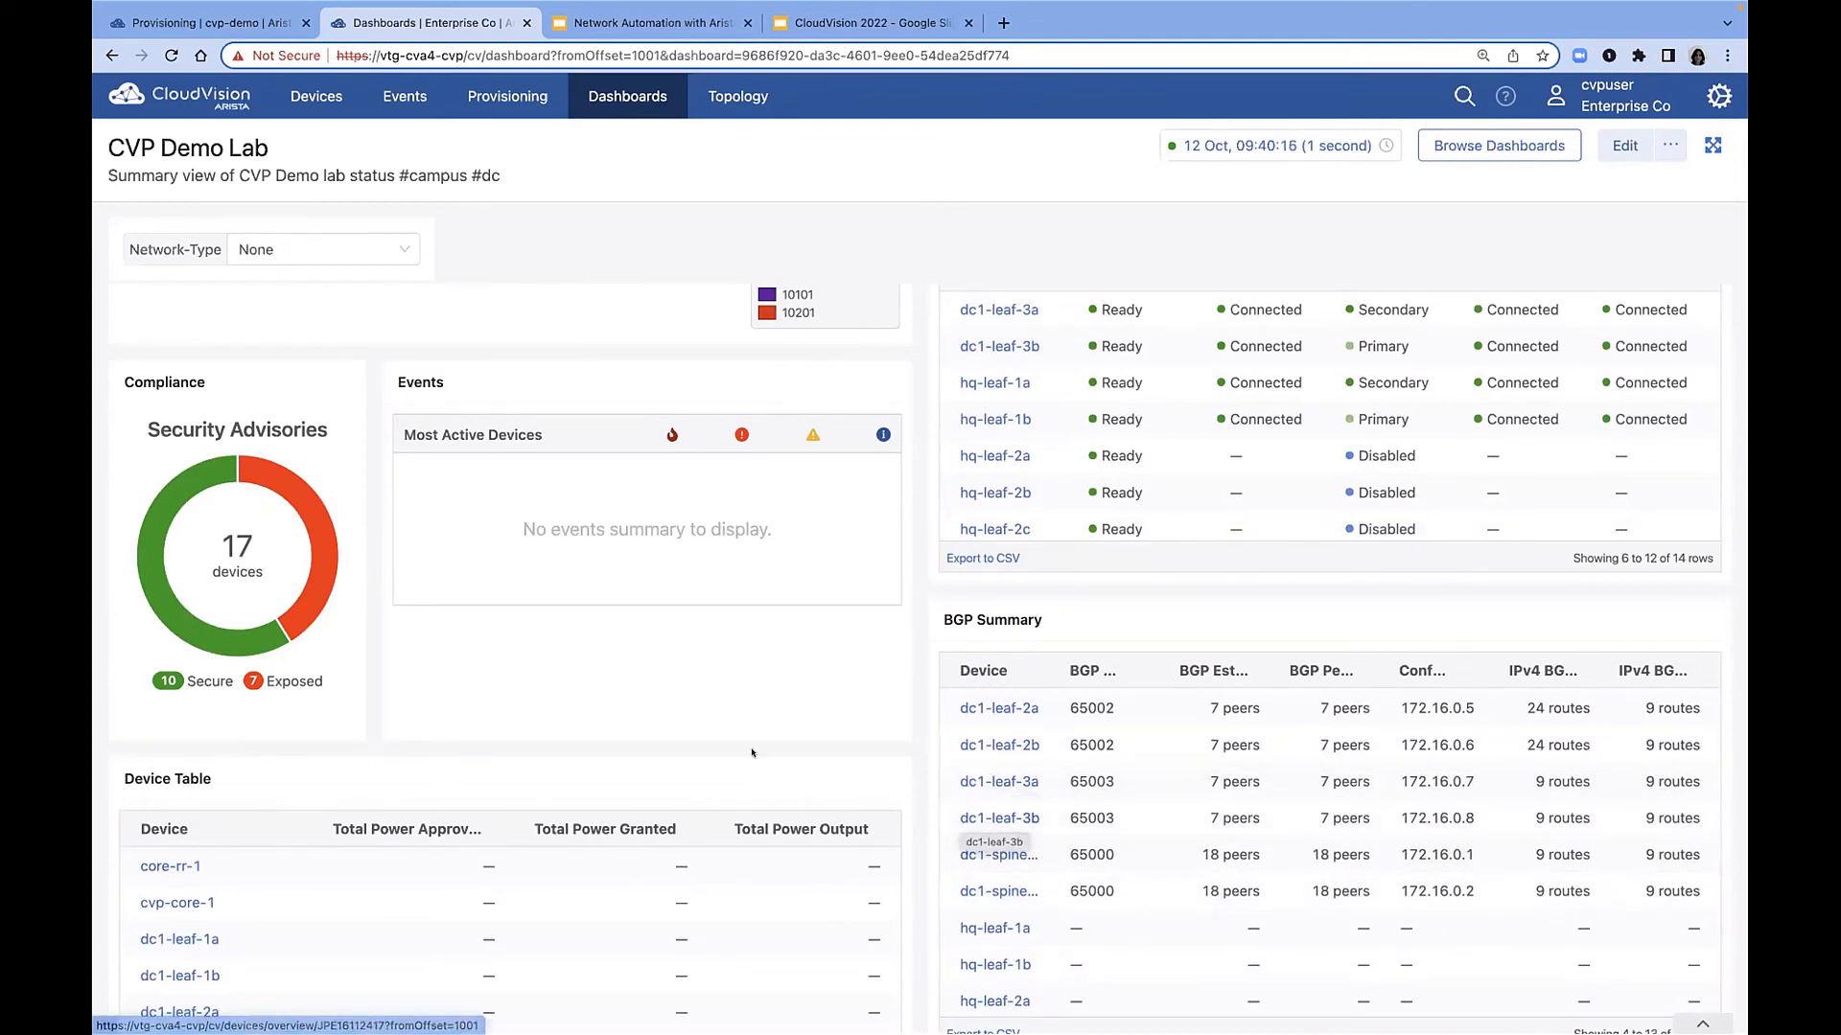
scroll(752, 753, down, 1)
scroll(752, 753, up, 5)
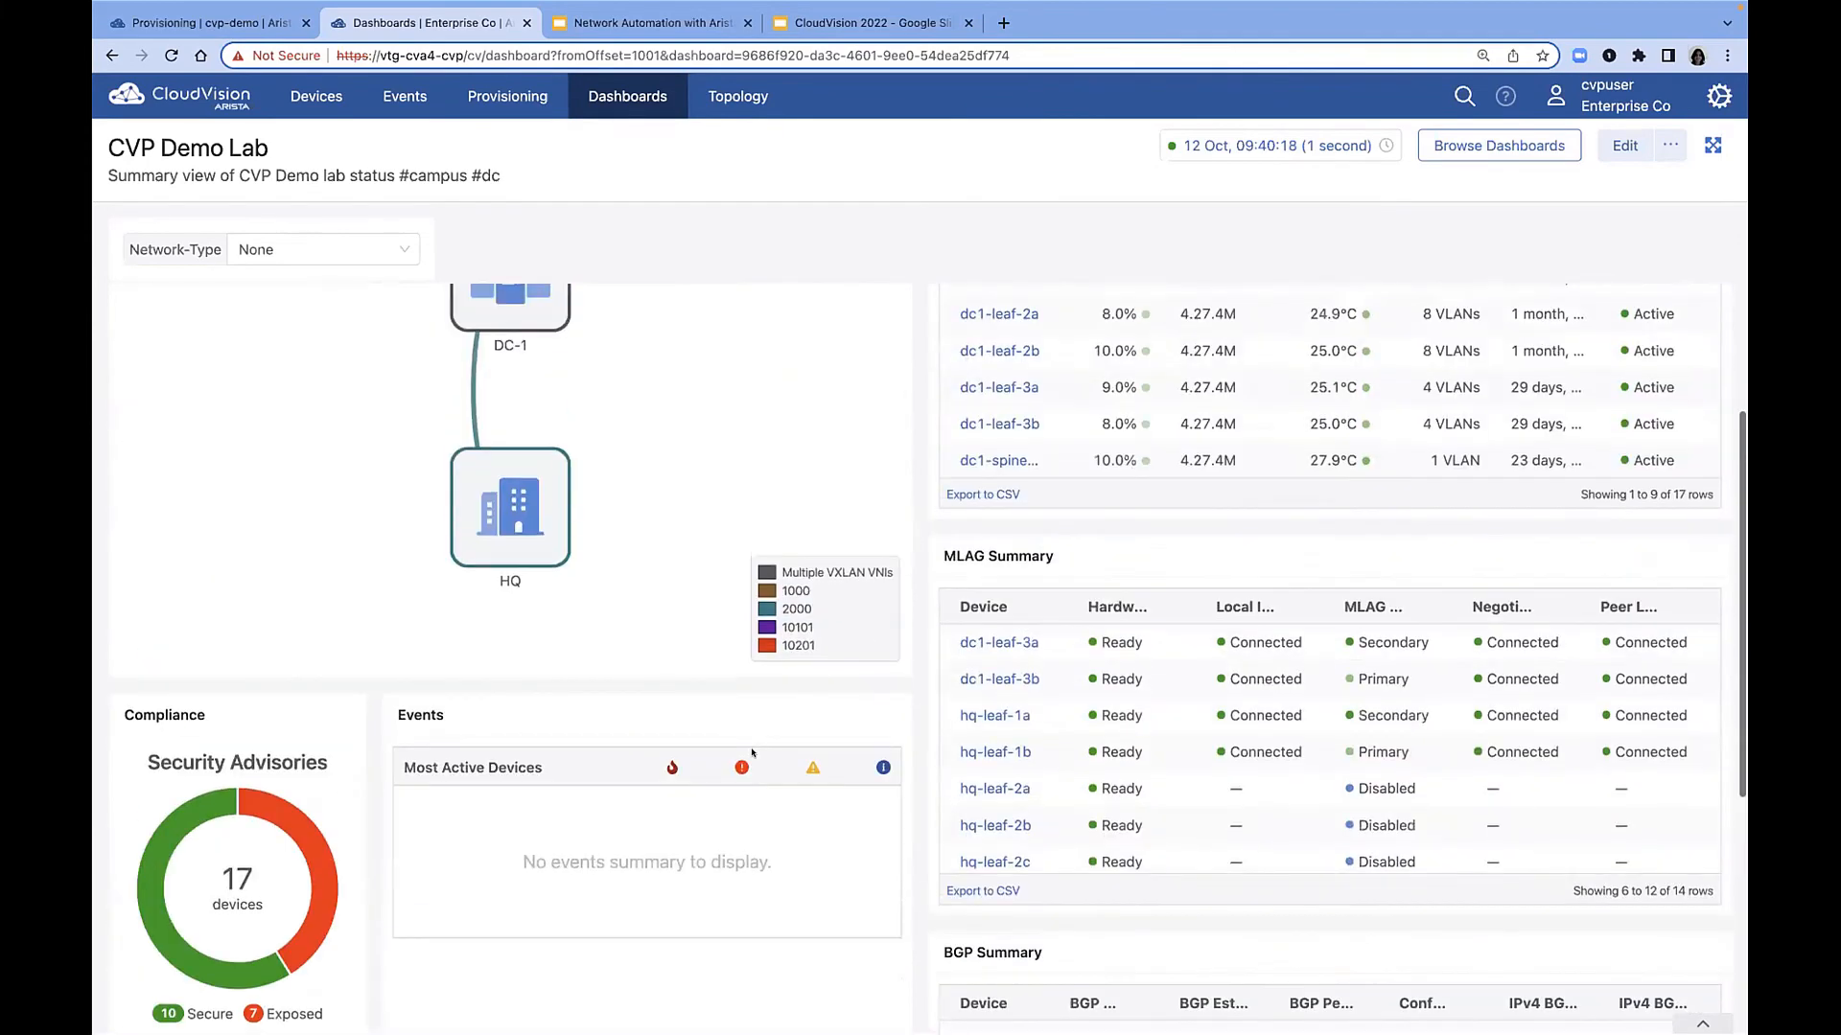
scroll(753, 753, up, 3)
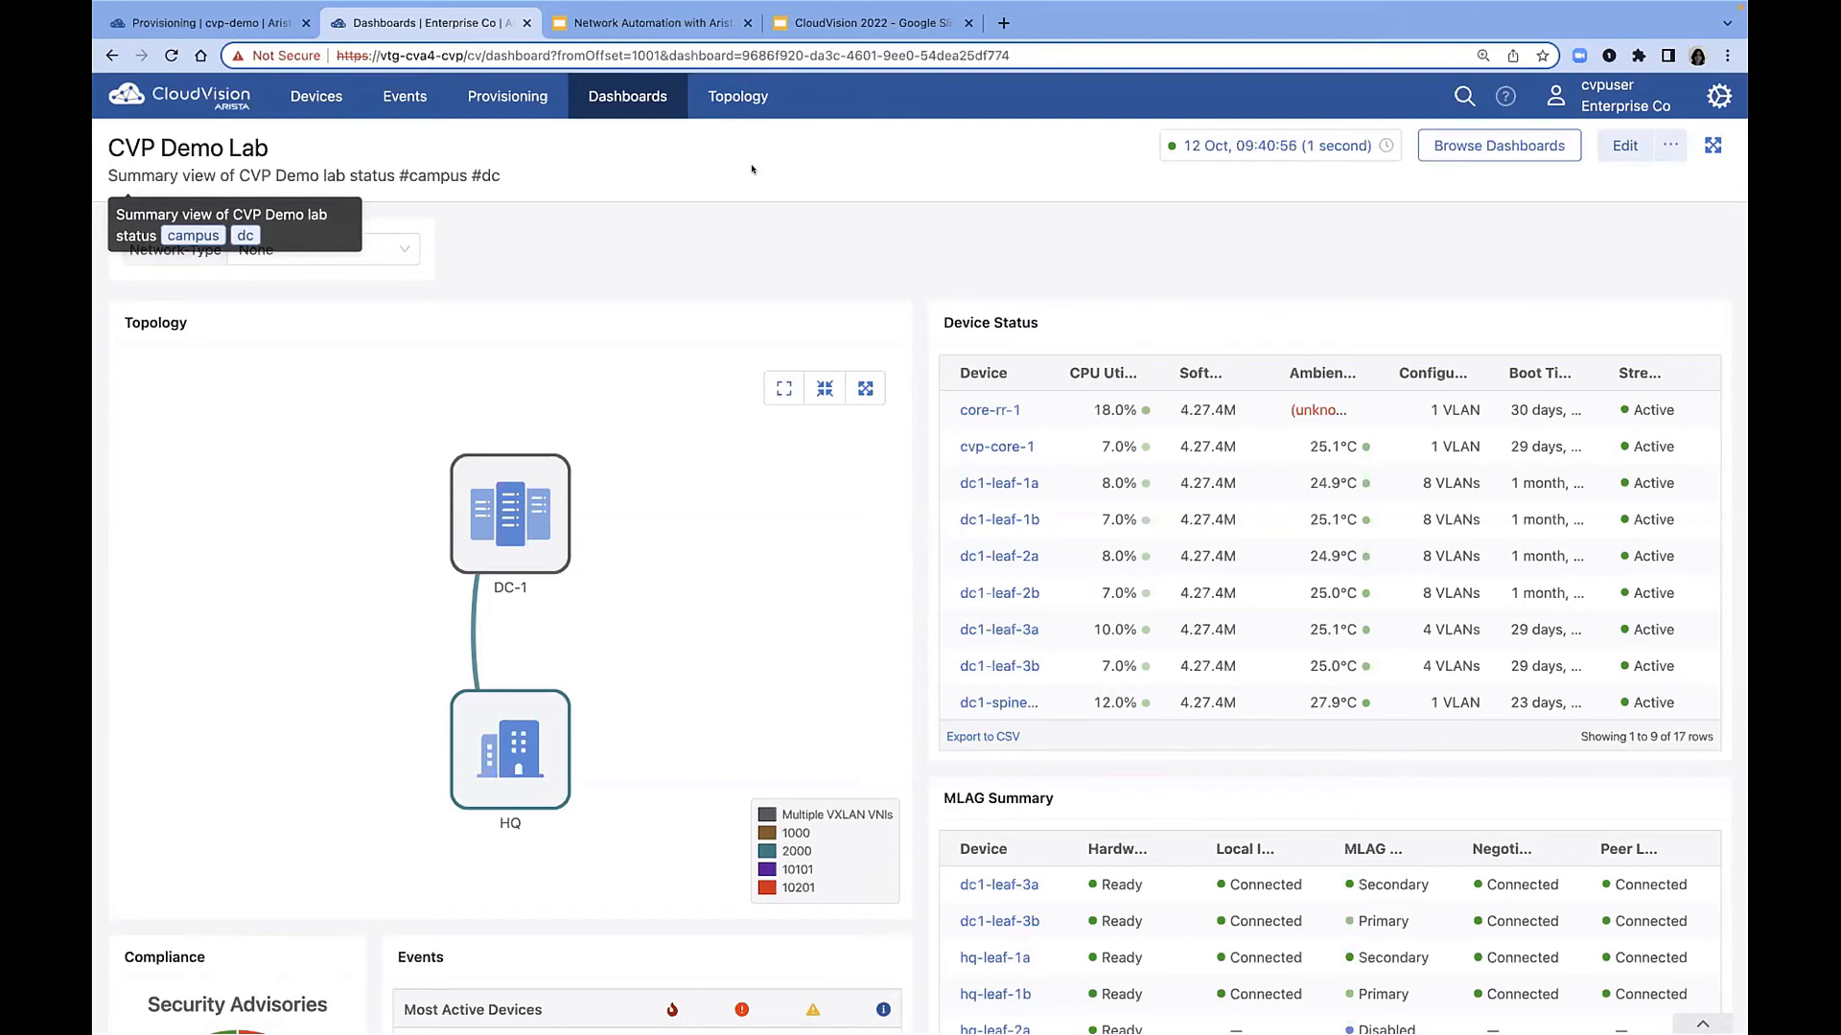
key(XF86MonBrightnessUp)
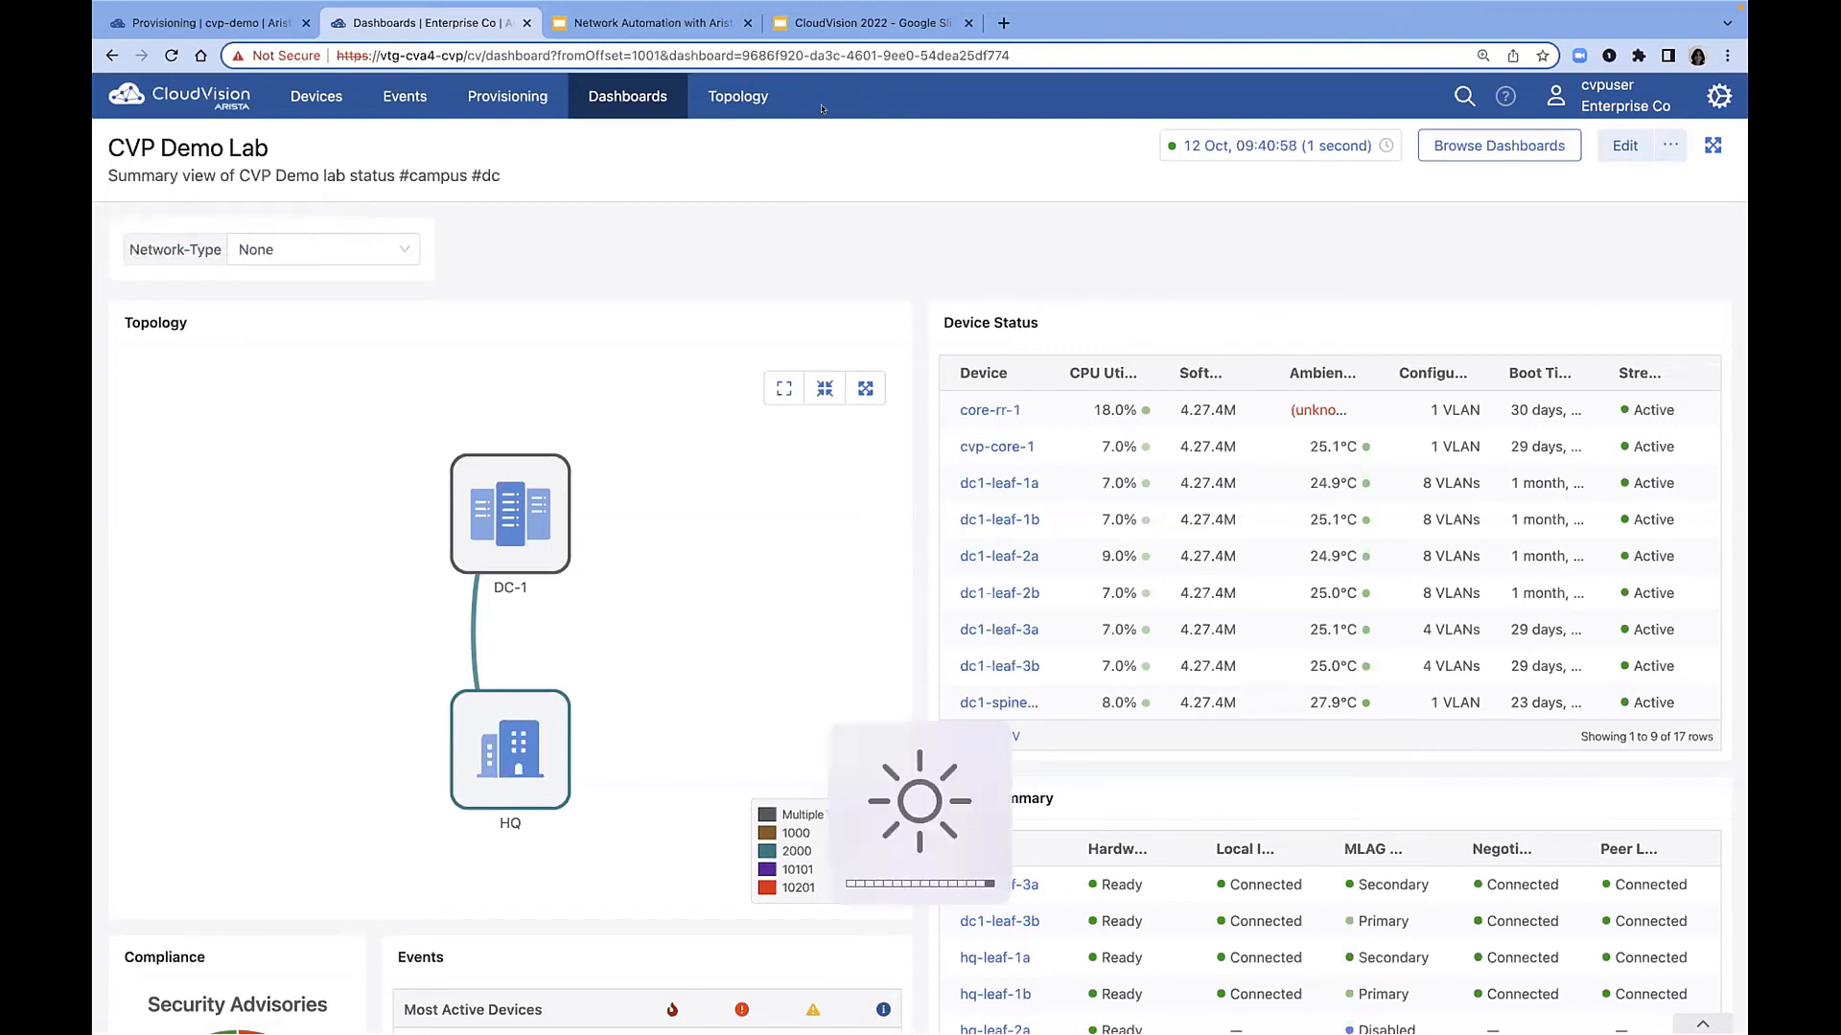
key(XF86MonBrightnessUp)
mouse_move(1073, 21)
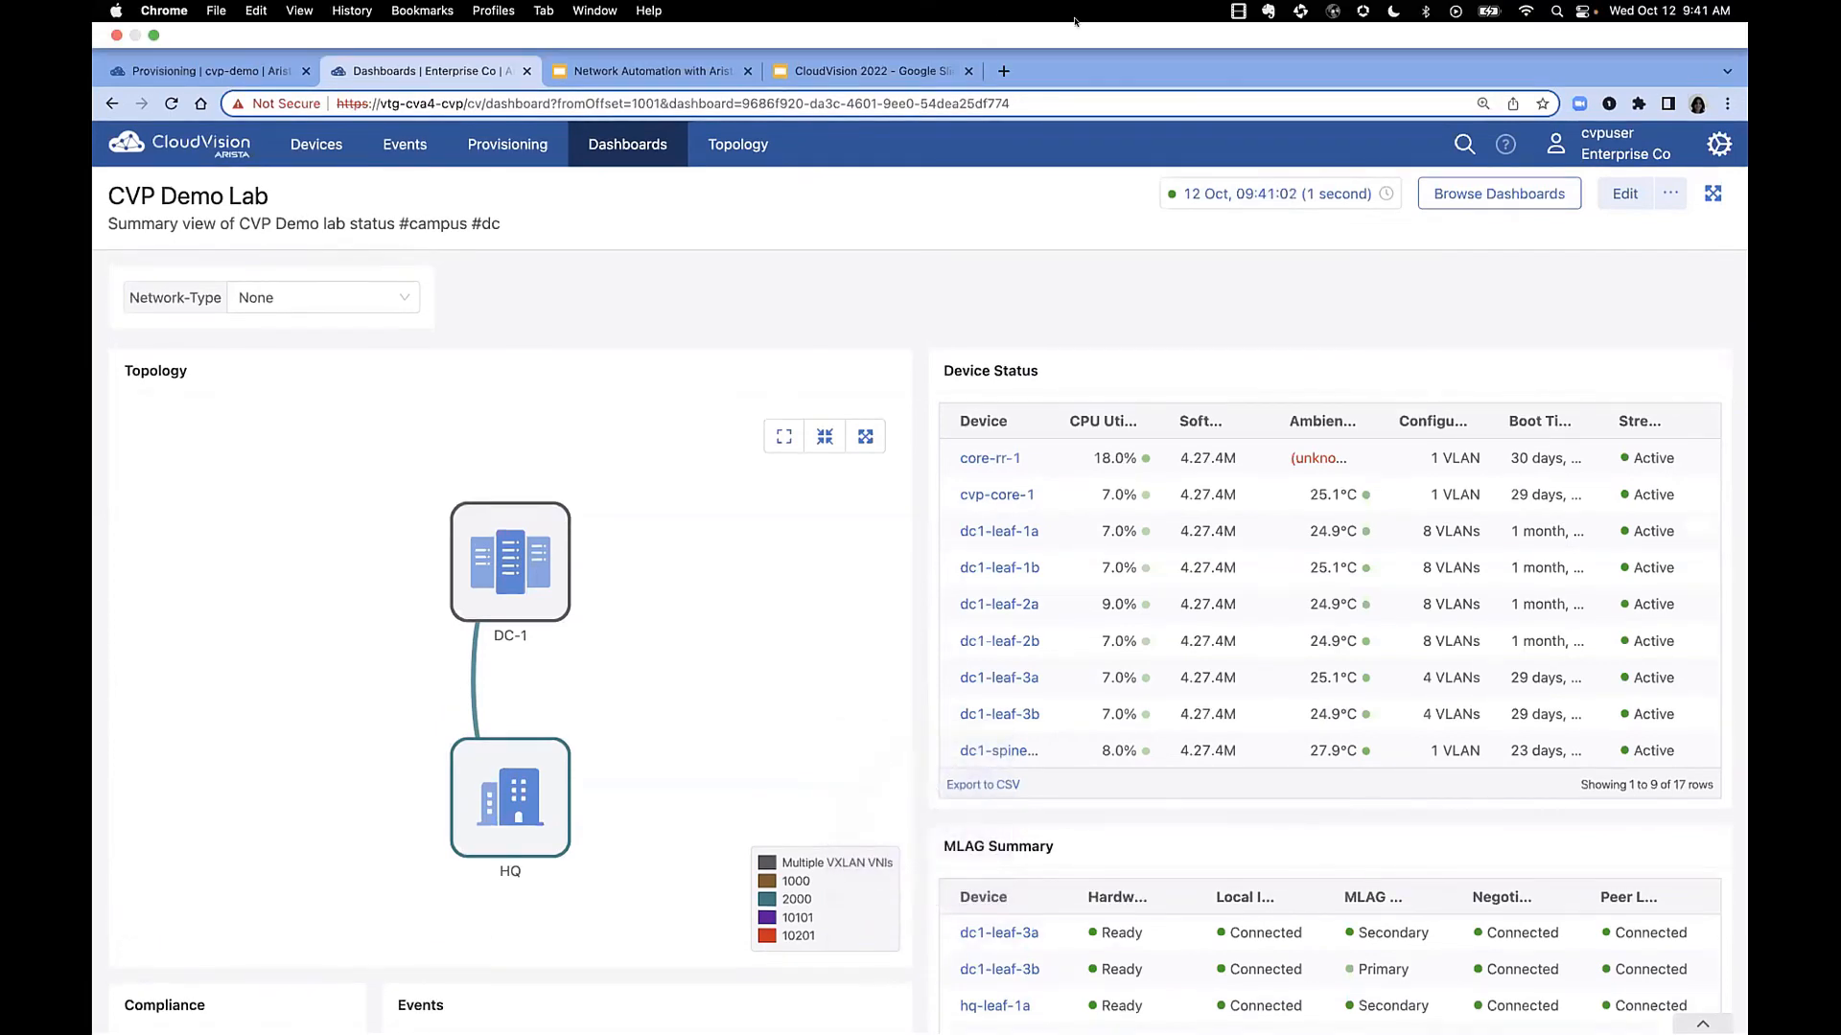